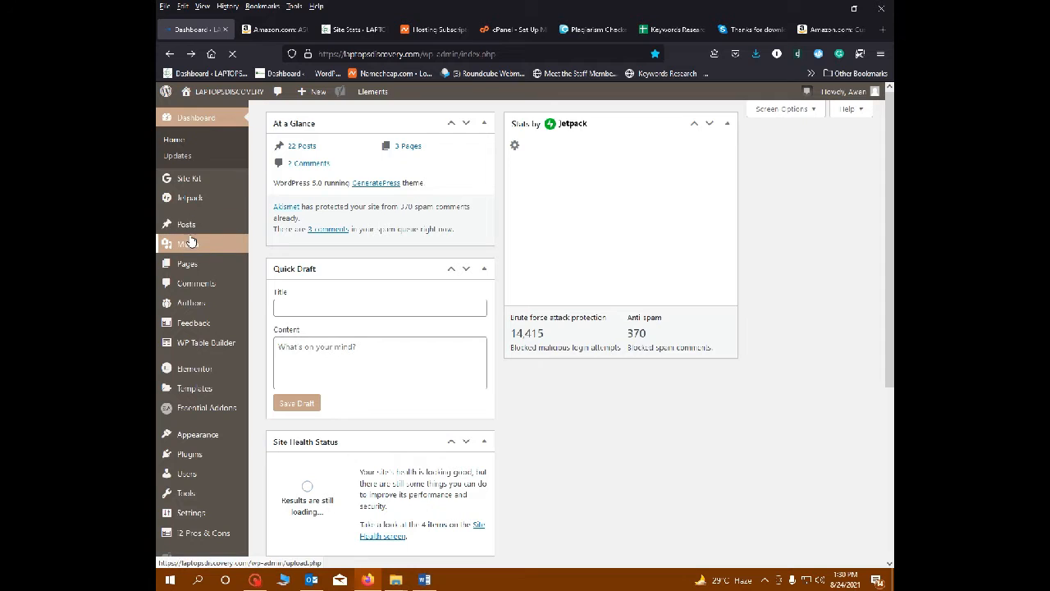
- Start a new WordPress post
{"action": "left_click", "coordinate": [192, 226]}
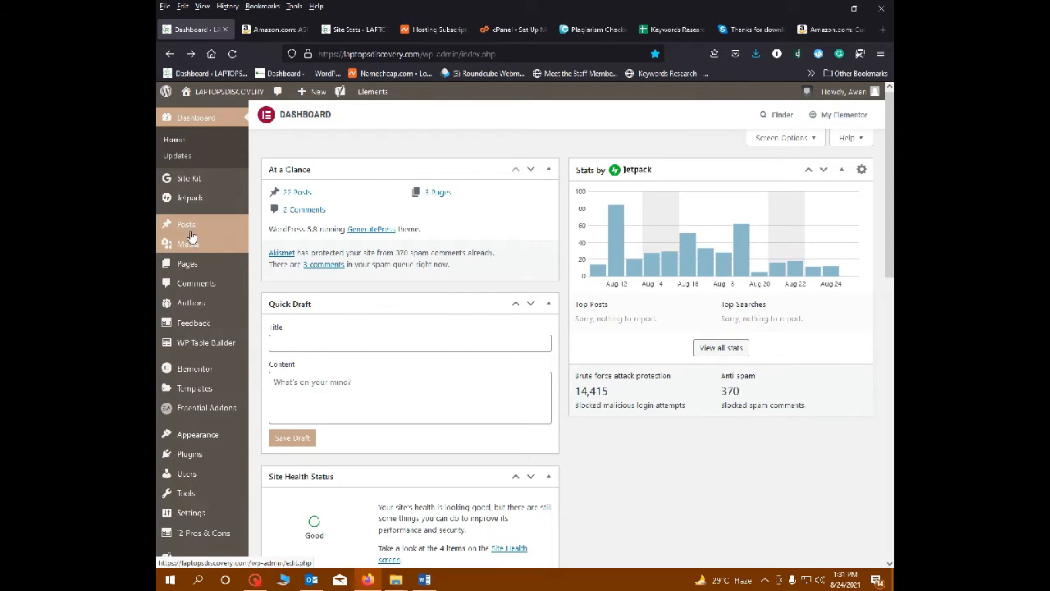
{"action": "mouse_move", "coordinate": [191, 233]}
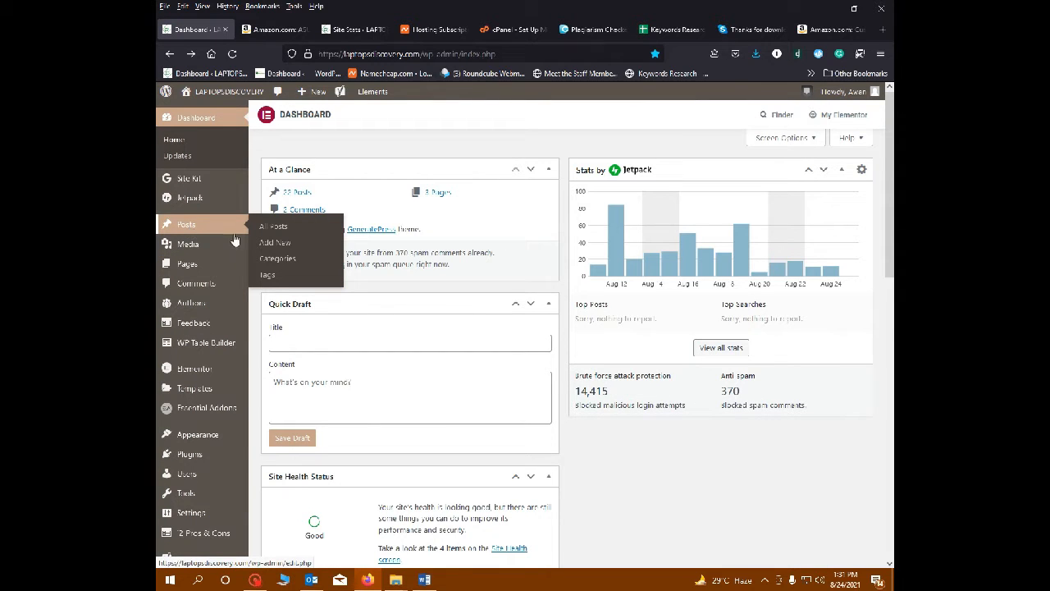
{"action": "left_click", "coordinate": [275, 245]}
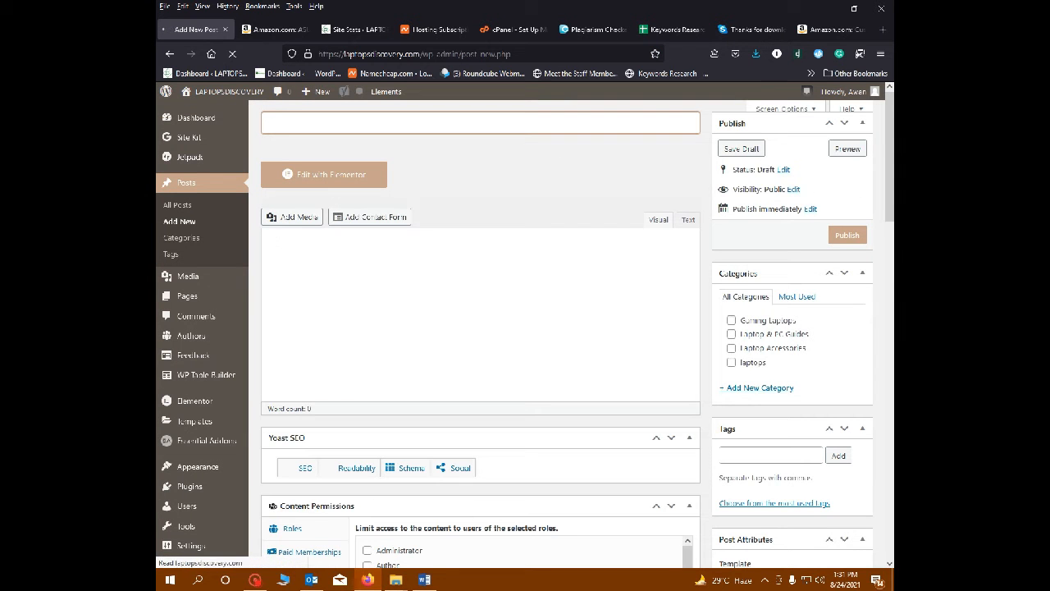
- Copy the article title from the Word document and title the WordPress post "Best gaming laptops under 2000$ - Reviews and Buying Guide"
{"action": "left_click", "coordinate": [424, 579]}
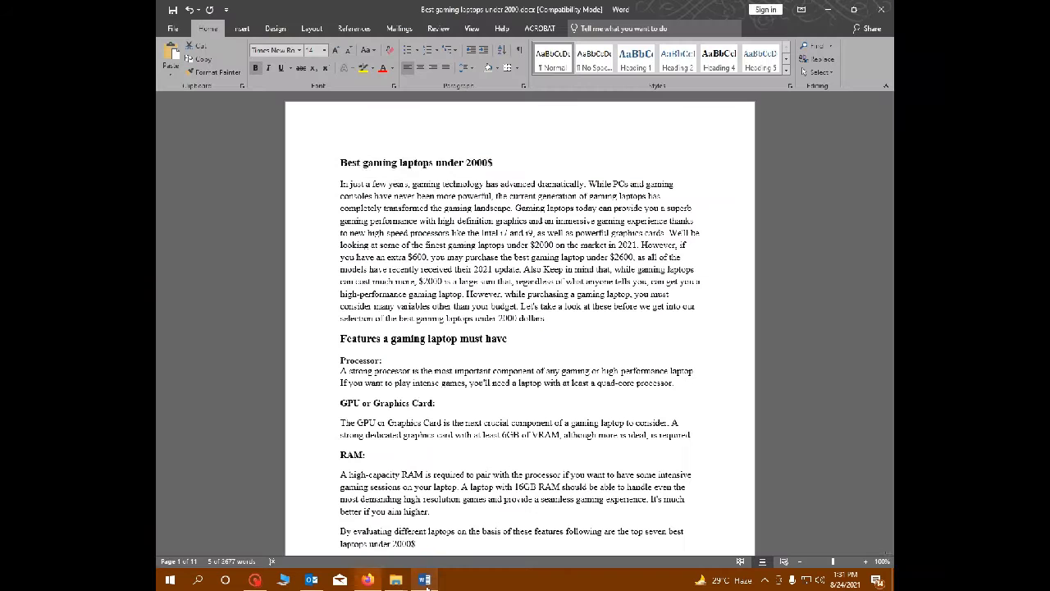
{"action": "left_click", "coordinate": [487, 179]}
{"action": "left_click_drag", "start_coordinate": [494, 166], "coordinate": [341, 167]}
{"action": "key", "text": "ctrl+c"}
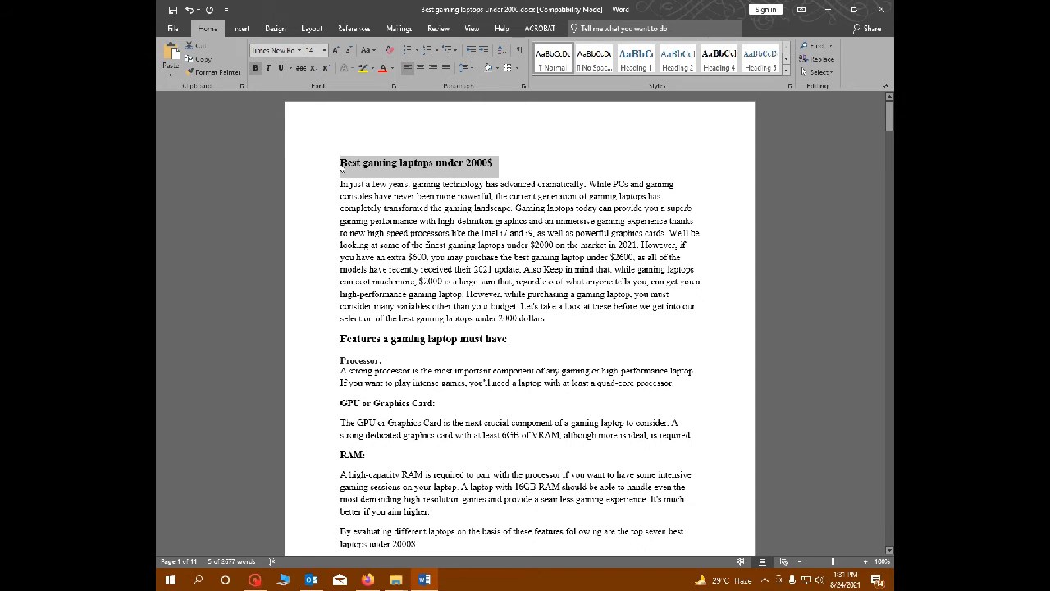
{"action": "key", "text": "alt+Tab"}
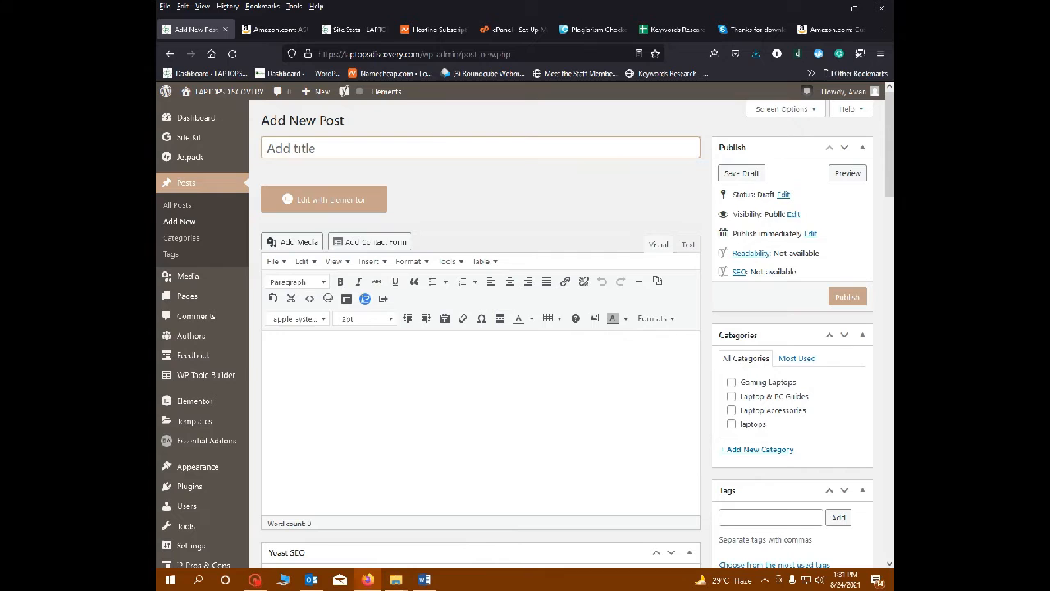
{"action": "key", "text": "ctrl+v"}
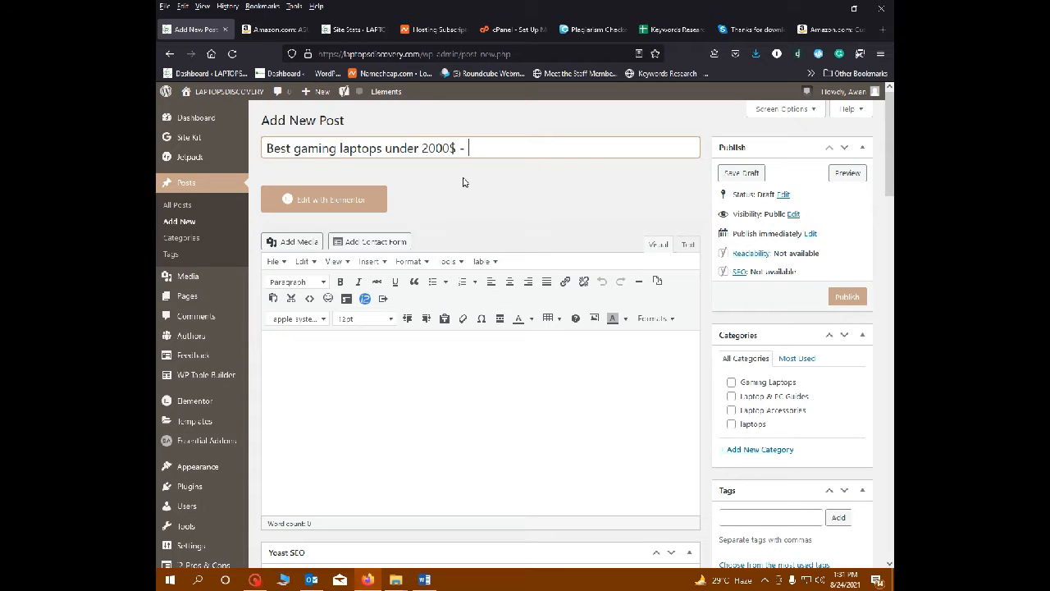
{"action": "type", "text": "Reviews and Buying Guide"}
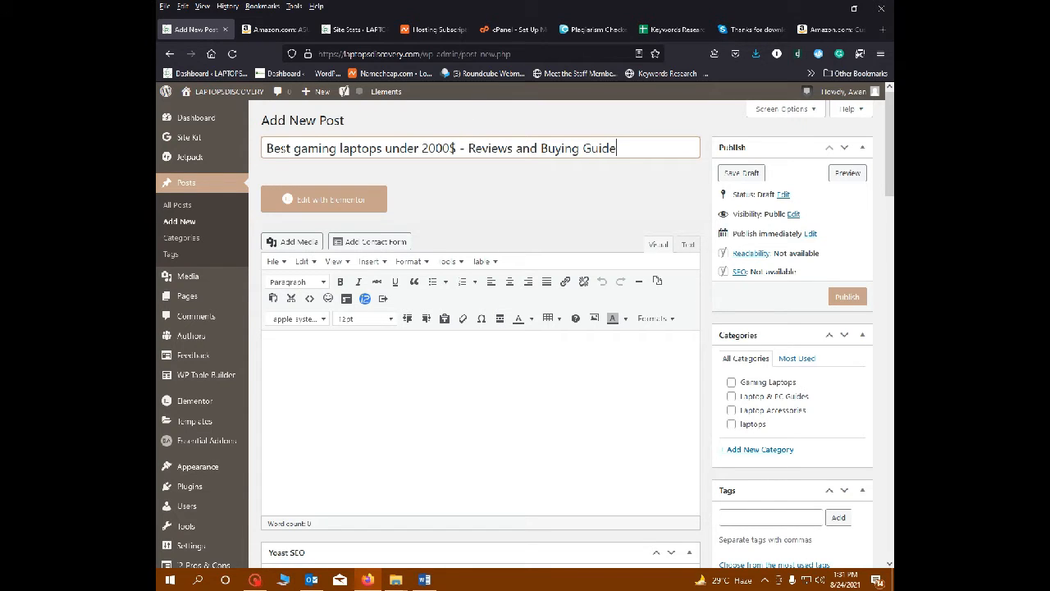
- Copy "Best gaming laptops under 2000" from the post title into the Yoast SEO focus keyphrase
{"action": "key", "text": "Home"}
{"action": "key", "text": "ctrl+shift+Right"}
{"action": "key", "text": "ctrl+shift+Right"}
{"action": "key", "text": "ctrl+shift+Right"}
{"action": "key", "text": "ctrl+shift+Right"}
{"action": "key", "text": "ctrl+shift+Right"}
{"action": "key", "text": "ctrl+c"}
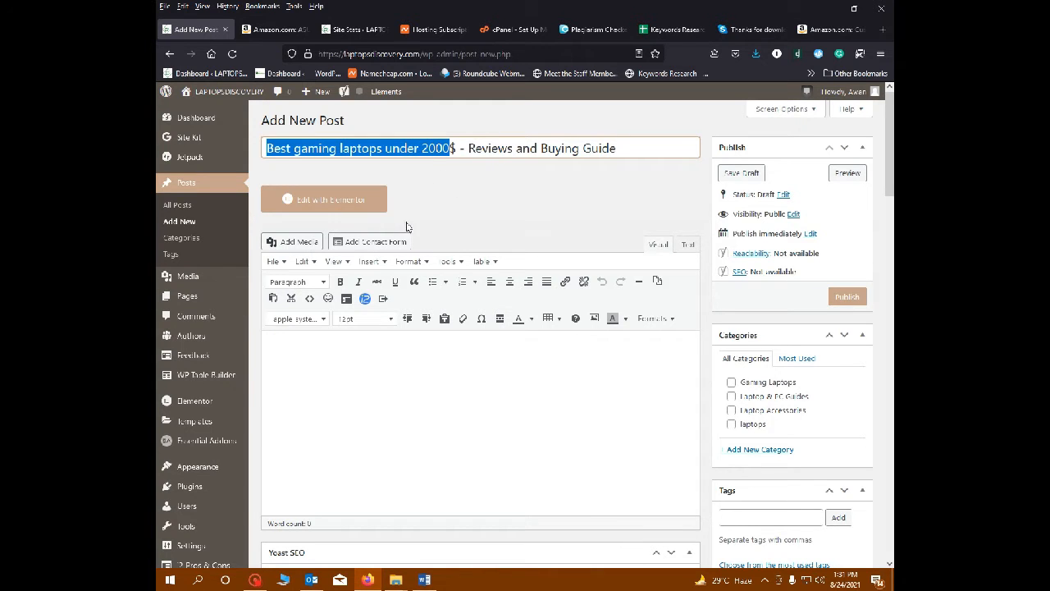
{"action": "scroll", "coordinate": [406, 227], "scroll_direction": "down", "scroll_amount": 7}
{"action": "scroll", "coordinate": [422, 246], "scroll_direction": "up", "scroll_amount": 3}
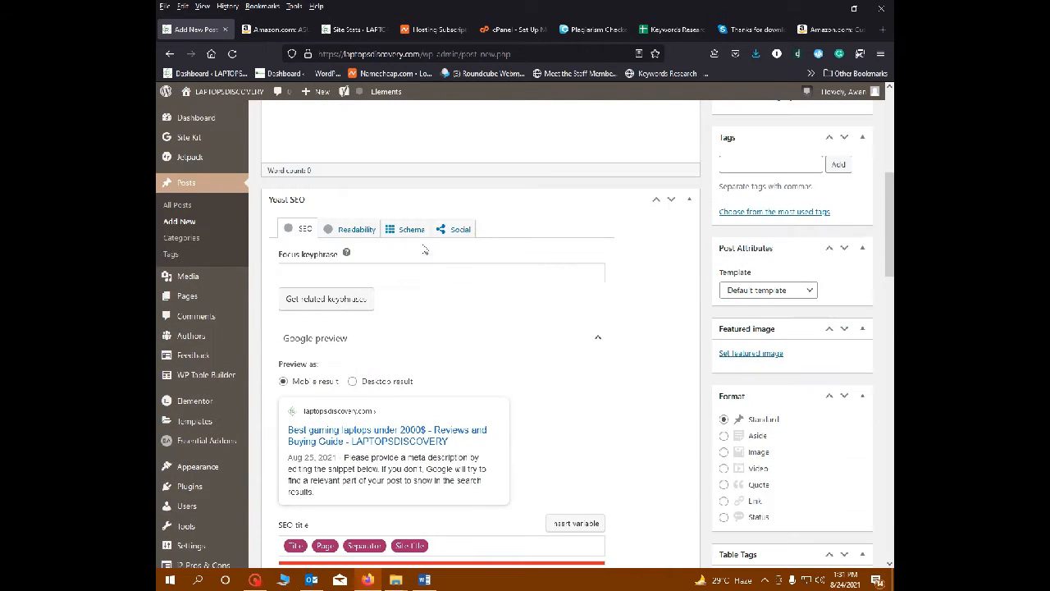
{"action": "left_click", "coordinate": [367, 277]}
{"action": "key", "text": "ctrl+v"}
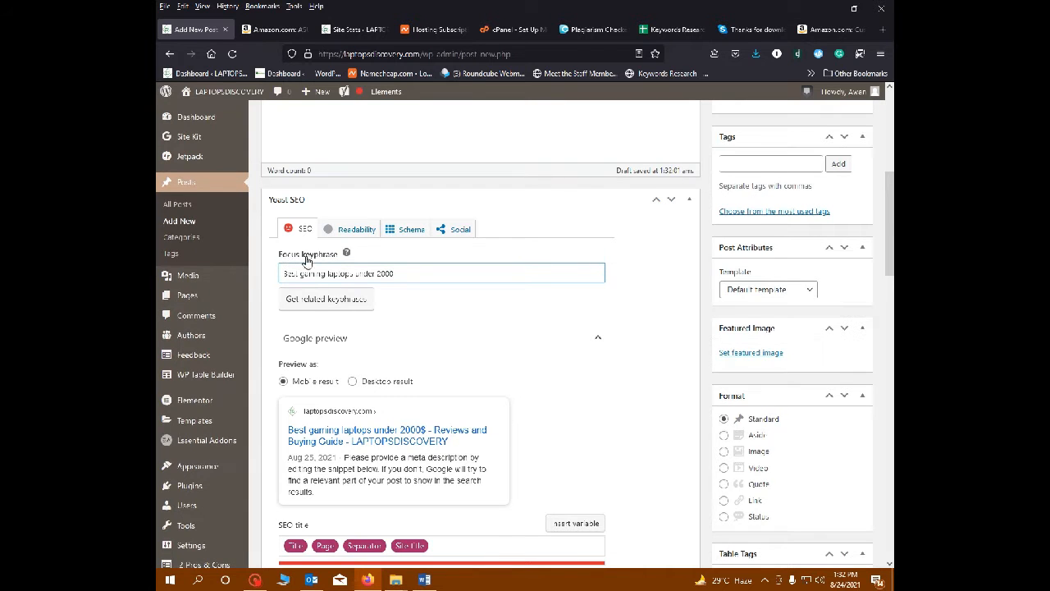
- Copy the text from the introduction to the sentence above the laptop table in Word and paste it into the WordPress post body
{"action": "scroll", "coordinate": [385, 267], "scroll_direction": "down", "scroll_amount": 4}
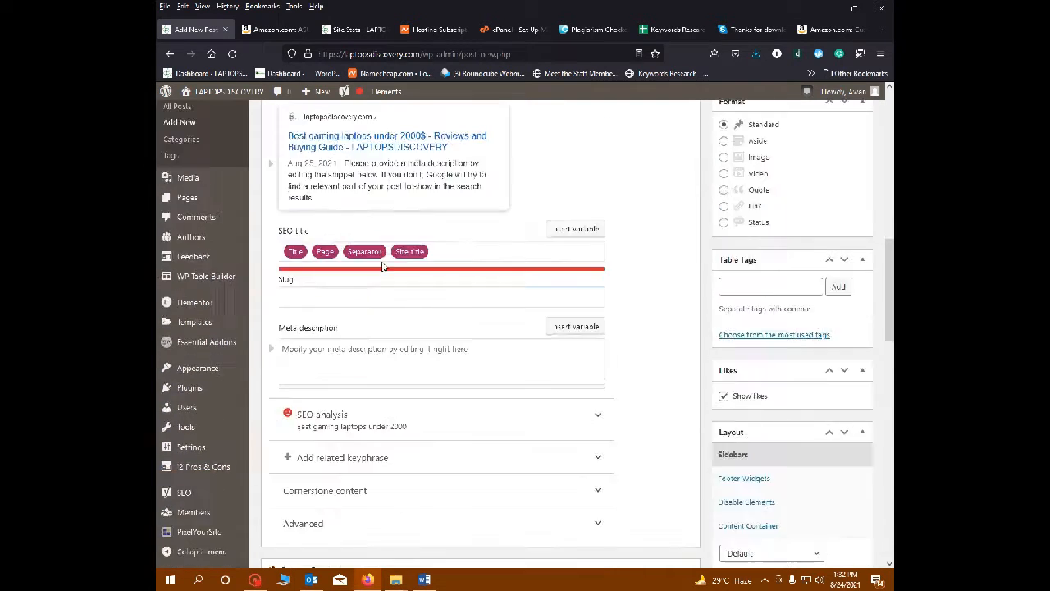
{"action": "scroll", "coordinate": [387, 264], "scroll_direction": "up", "scroll_amount": 10}
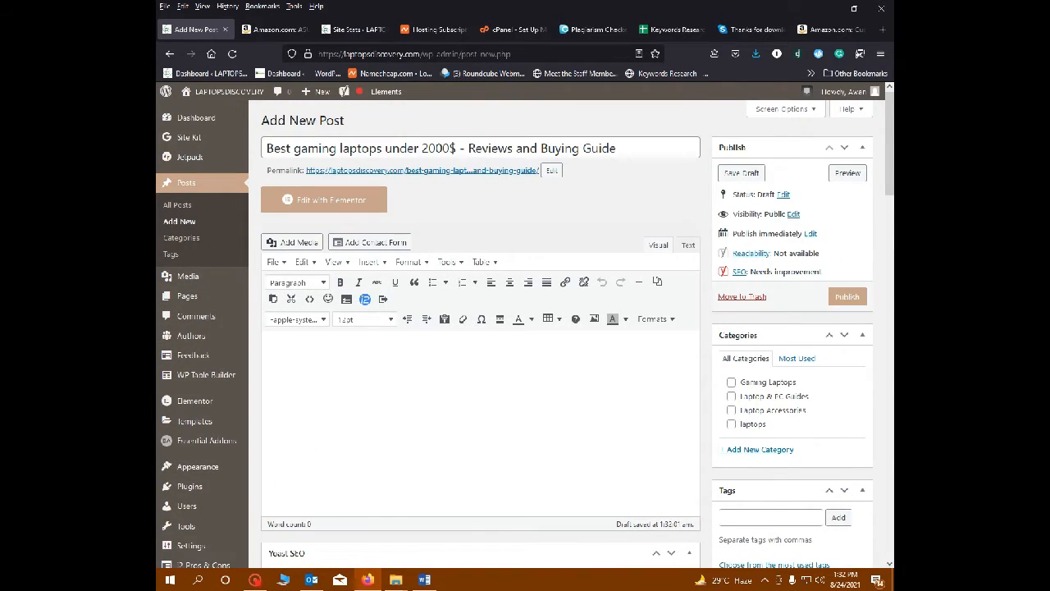
{"action": "left_click", "coordinate": [425, 579]}
{"action": "left_click", "coordinate": [412, 245]}
{"action": "left_click_drag", "start_coordinate": [341, 184], "coordinate": [423, 382]}
{"action": "scroll", "coordinate": [354, 246], "scroll_direction": "down", "scroll_amount": 4}
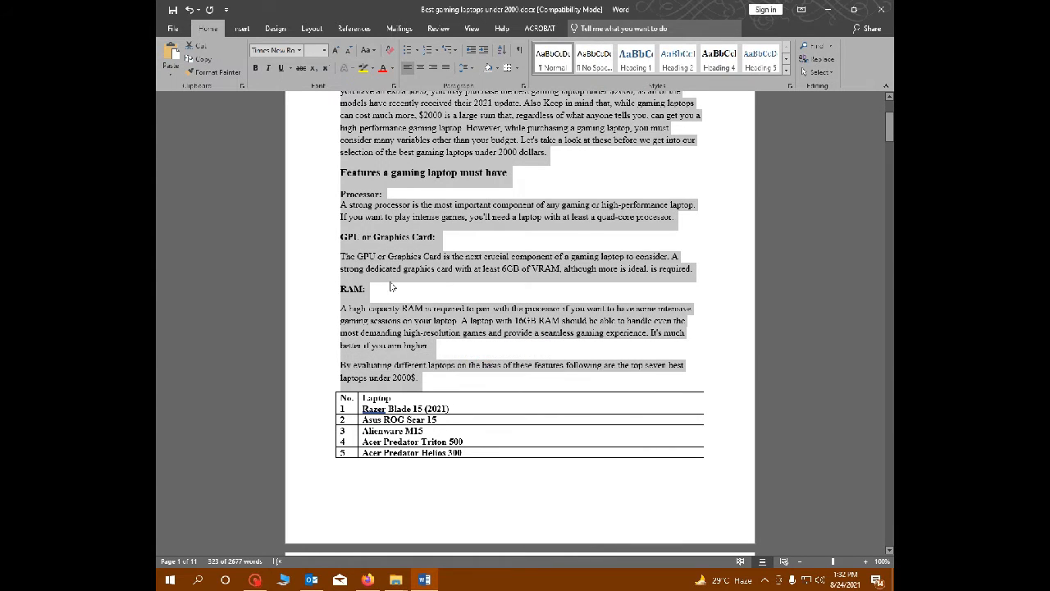
{"action": "scroll", "coordinate": [391, 286], "scroll_direction": "up", "scroll_amount": 2}
{"action": "scroll", "coordinate": [390, 286], "scroll_direction": "down", "scroll_amount": 3}
{"action": "scroll", "coordinate": [391, 286], "scroll_direction": "up", "scroll_amount": 1}
{"action": "scroll", "coordinate": [391, 285], "scroll_direction": "down", "scroll_amount": 2}
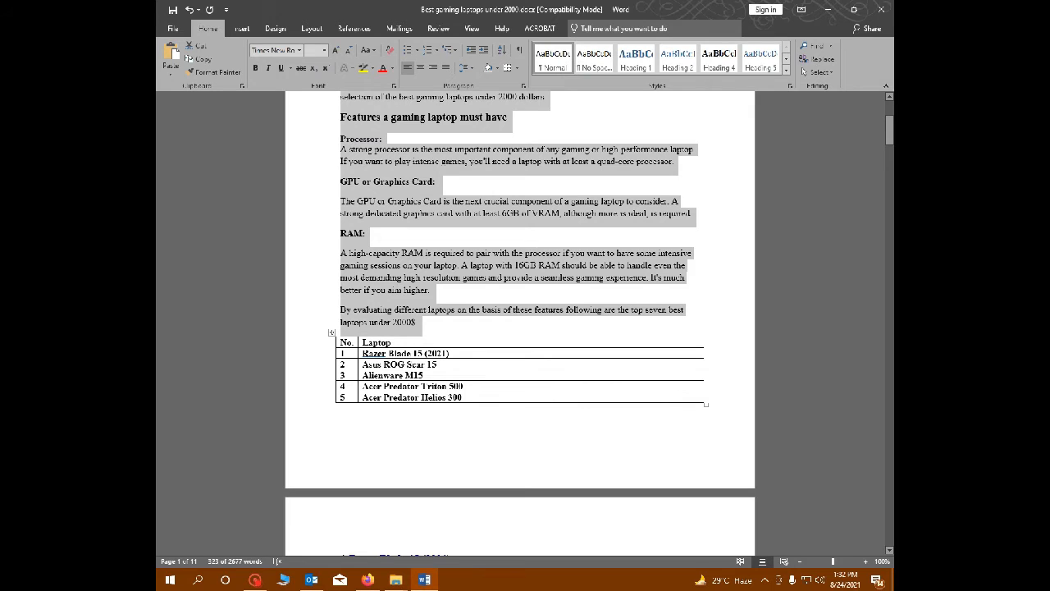
{"action": "scroll", "coordinate": [438, 380], "scroll_direction": "down", "scroll_amount": 5}
{"action": "scroll", "coordinate": [438, 380], "scroll_direction": "up", "scroll_amount": 4}
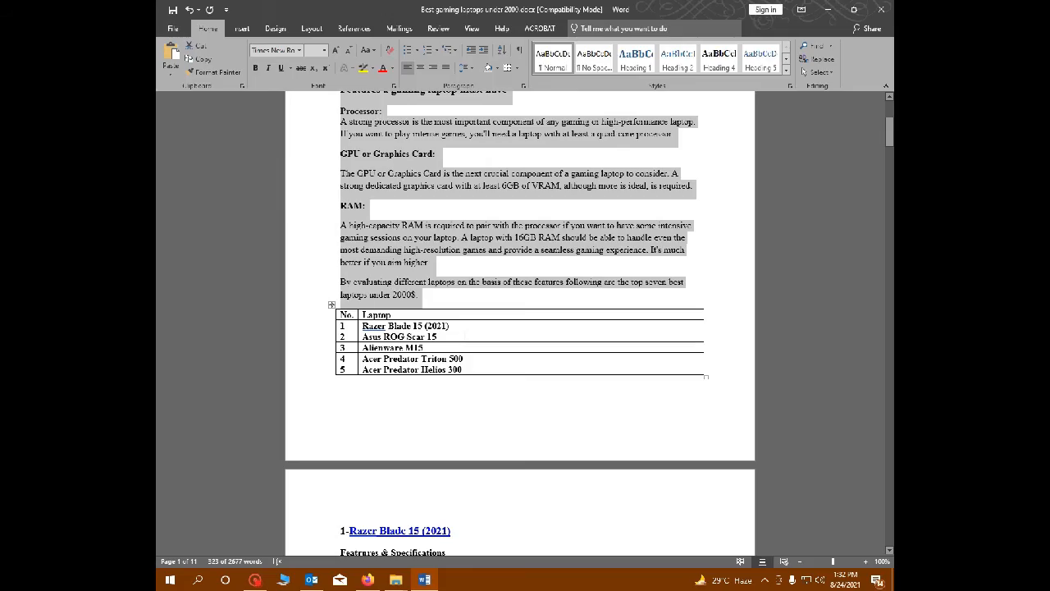
{"action": "key", "text": "alt+Tab"}
{"action": "key", "text": "ctrl+v"}
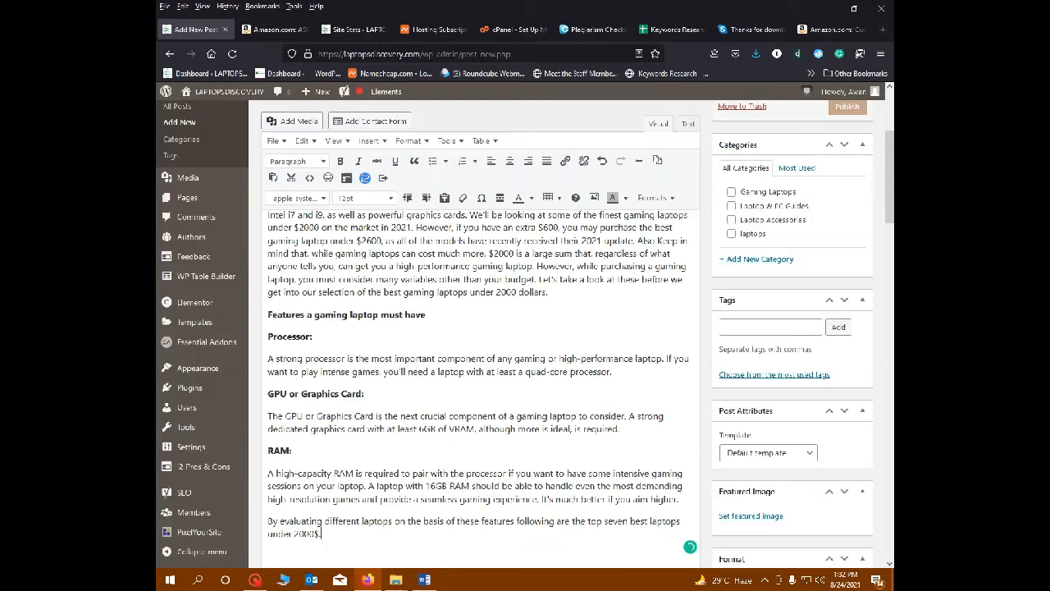
- Set the whole post body to the Arial font and justify its text
{"action": "scroll", "coordinate": [481, 369], "scroll_direction": "down", "scroll_amount": 1}
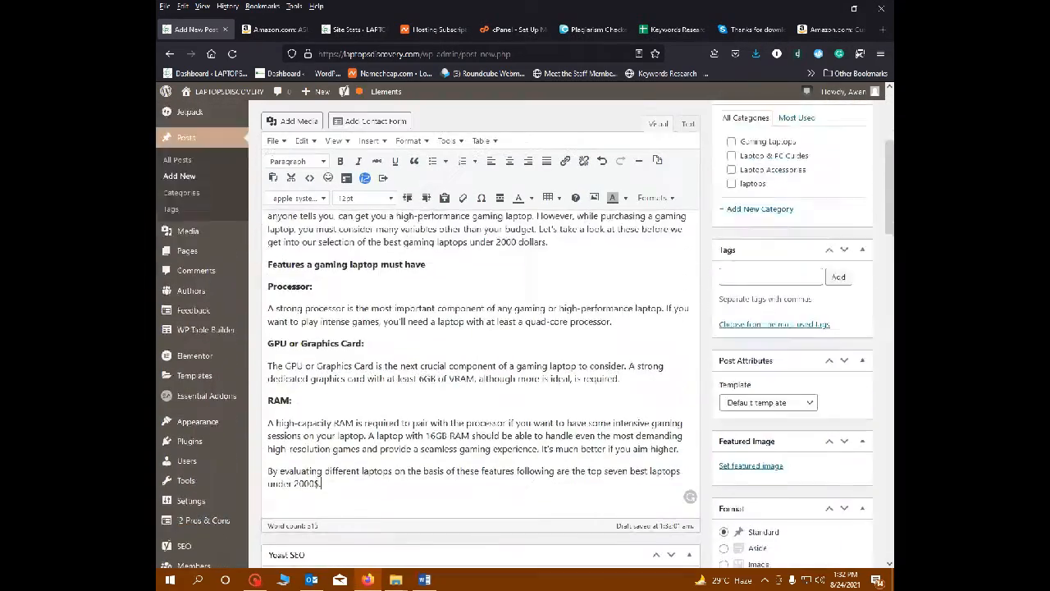
{"action": "scroll", "coordinate": [481, 369], "scroll_direction": "up", "scroll_amount": 4}
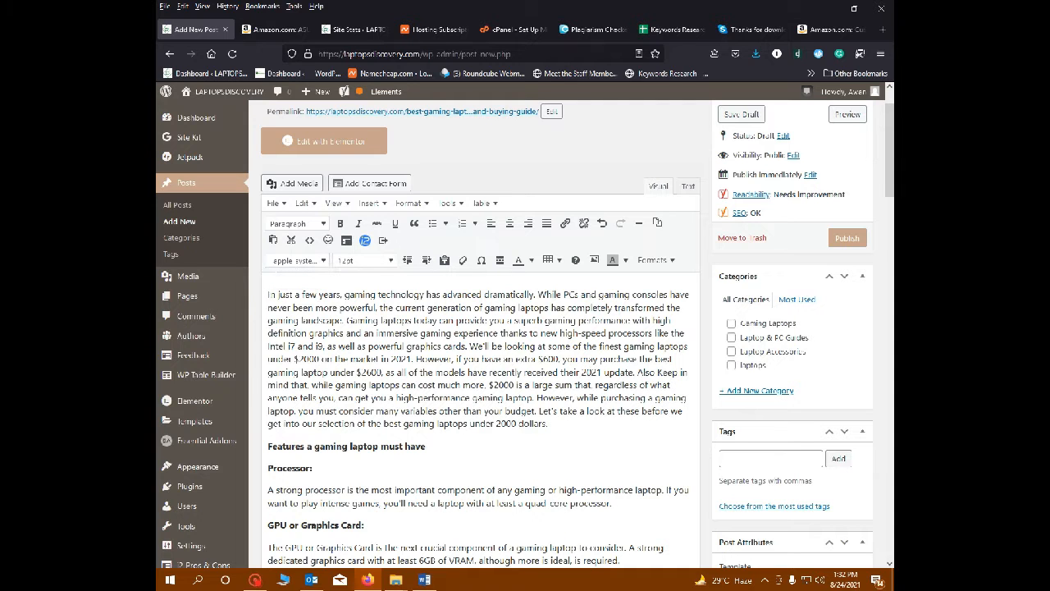
{"action": "key", "text": "ctrl+a"}
{"action": "scroll", "coordinate": [481, 386], "scroll_direction": "down", "scroll_amount": 10}
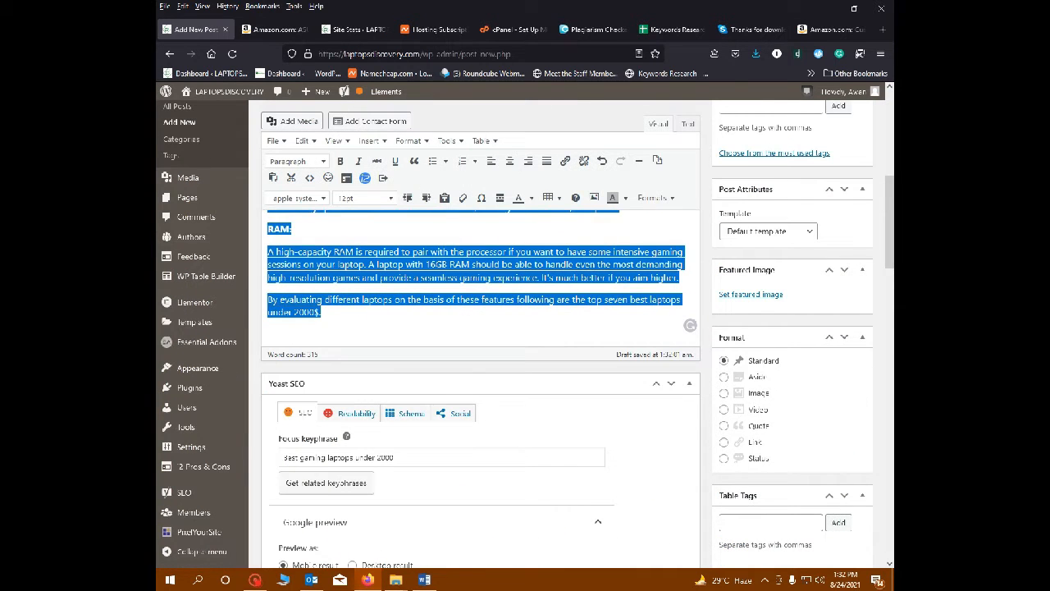
{"action": "left_click", "coordinate": [320, 198]}
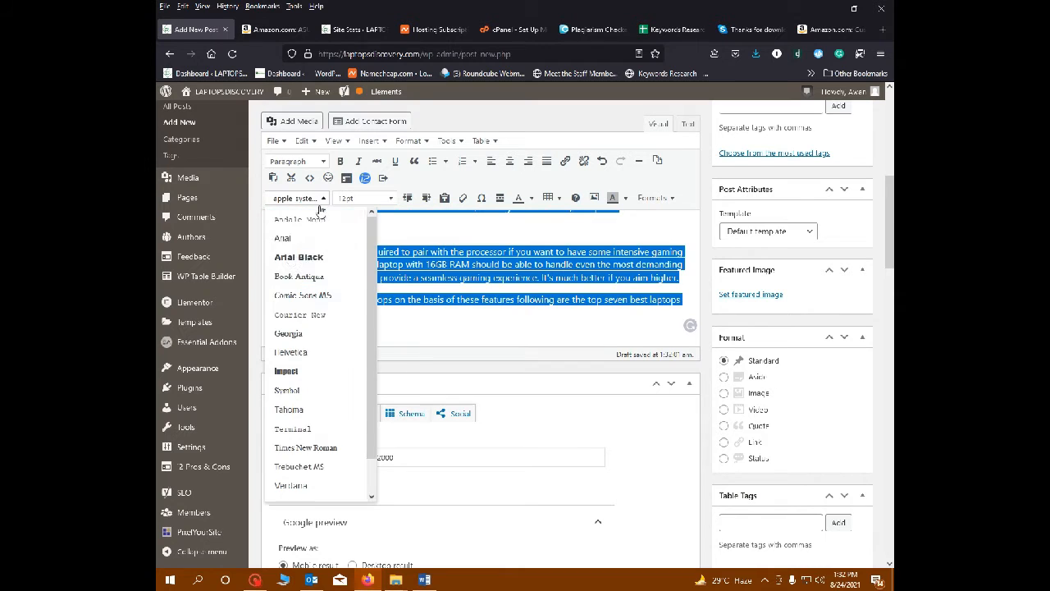
{"action": "left_click", "coordinate": [283, 238]}
{"action": "scroll", "coordinate": [302, 164], "scroll_direction": "up", "scroll_amount": 3}
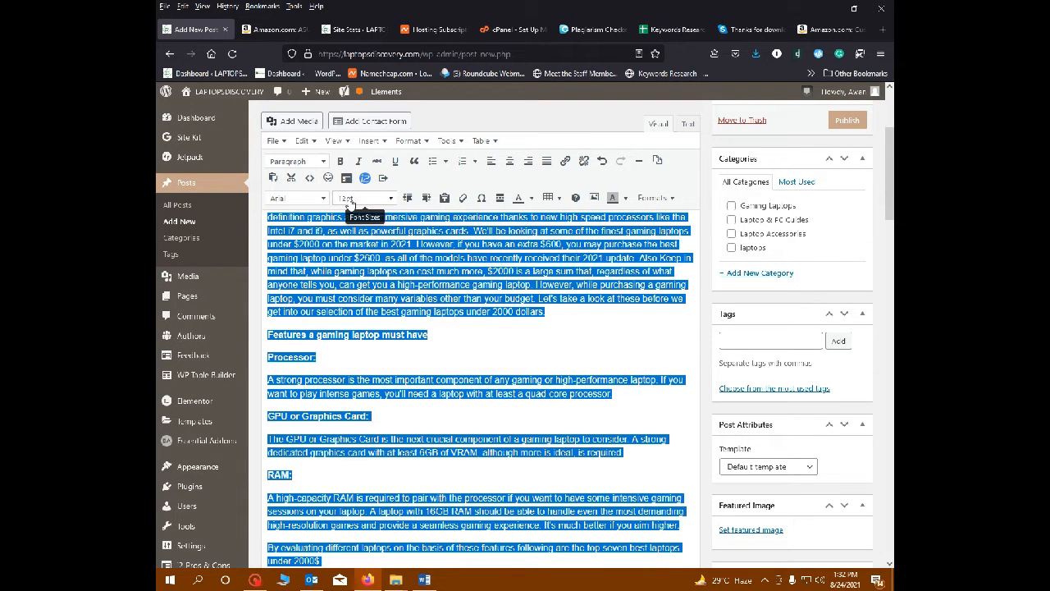
{"action": "left_click", "coordinate": [547, 160]}
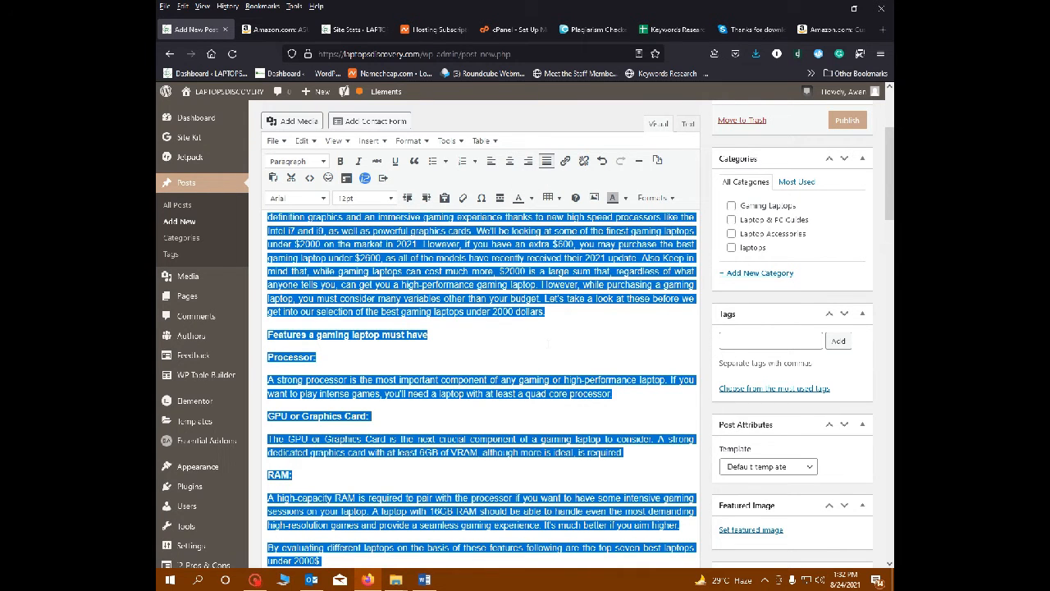
{"action": "left_click", "coordinate": [548, 343]}
{"action": "scroll", "coordinate": [548, 343], "scroll_direction": "up", "scroll_amount": 3}
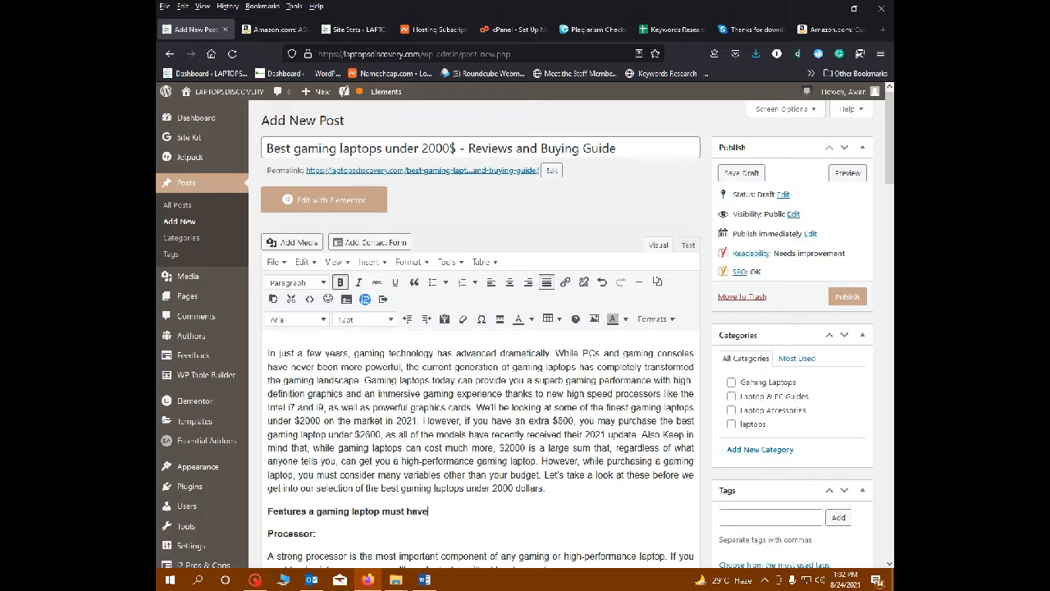
{"action": "scroll", "coordinate": [480, 410], "scroll_direction": "down", "scroll_amount": 3}
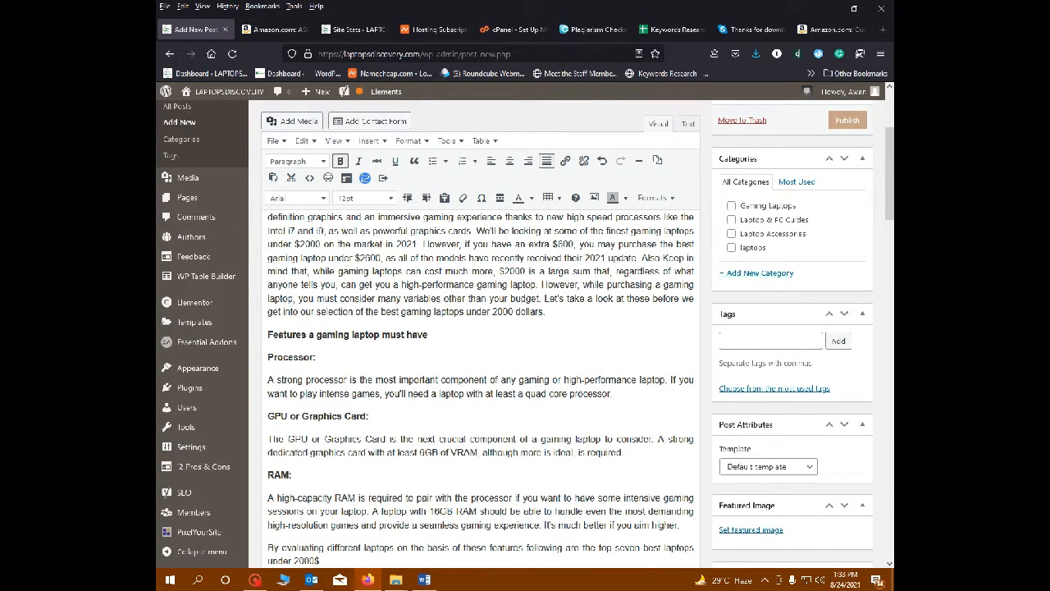
{"action": "left_click_drag", "start_coordinate": [428, 335], "coordinate": [267, 334]}
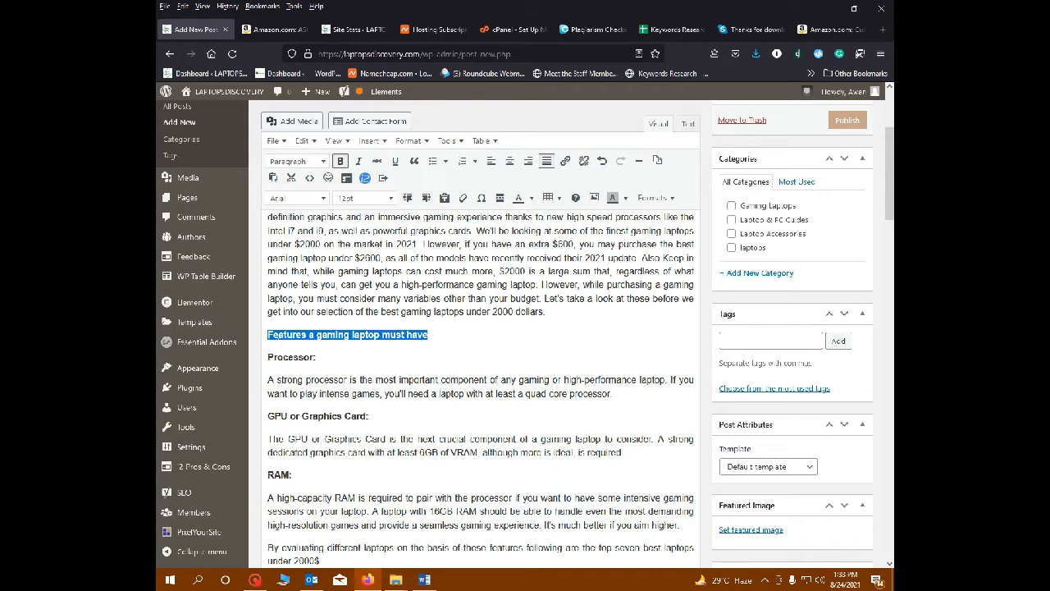
{"action": "left_click", "coordinate": [324, 200]}
{"action": "left_click", "coordinate": [324, 200]}
{"action": "left_click", "coordinate": [318, 357]}
{"action": "left_click_drag", "start_coordinate": [428, 335], "coordinate": [269, 334]}
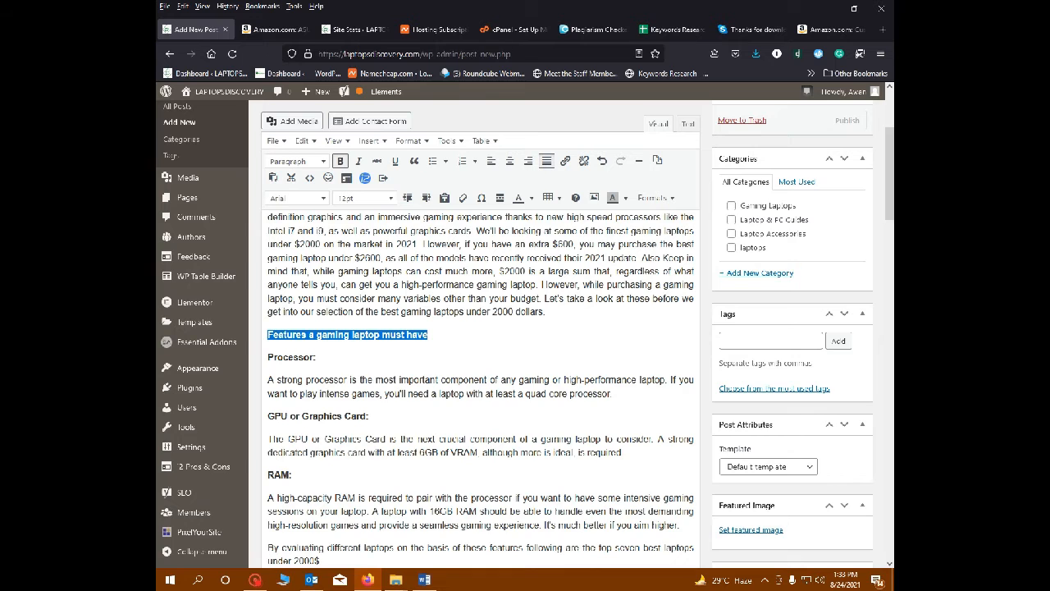
{"action": "scroll", "coordinate": [441, 352], "scroll_direction": "up", "scroll_amount": 1}
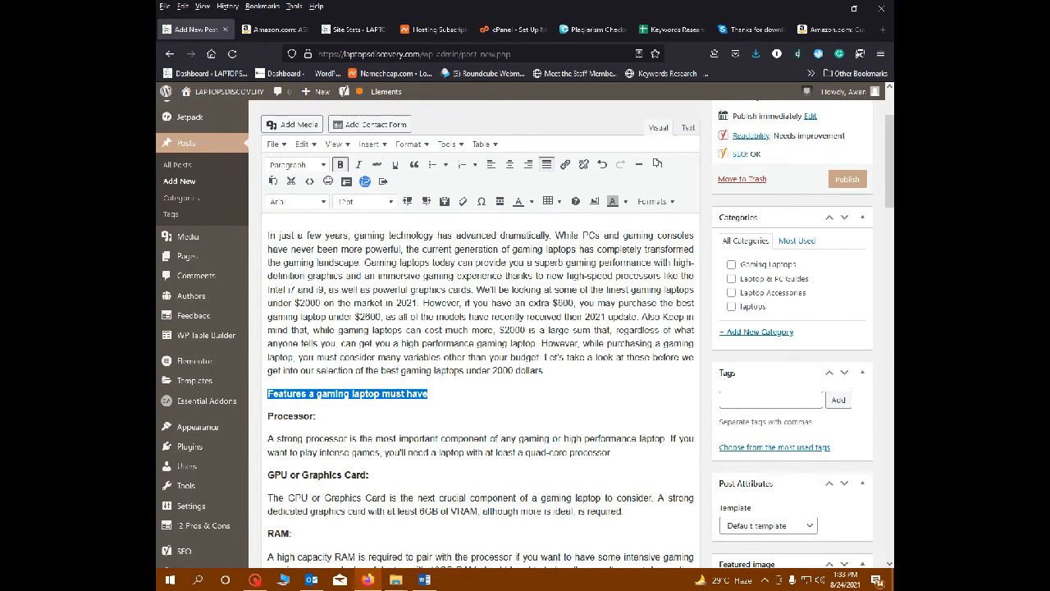
{"action": "scroll", "coordinate": [480, 333], "scroll_direction": "up", "scroll_amount": 2}
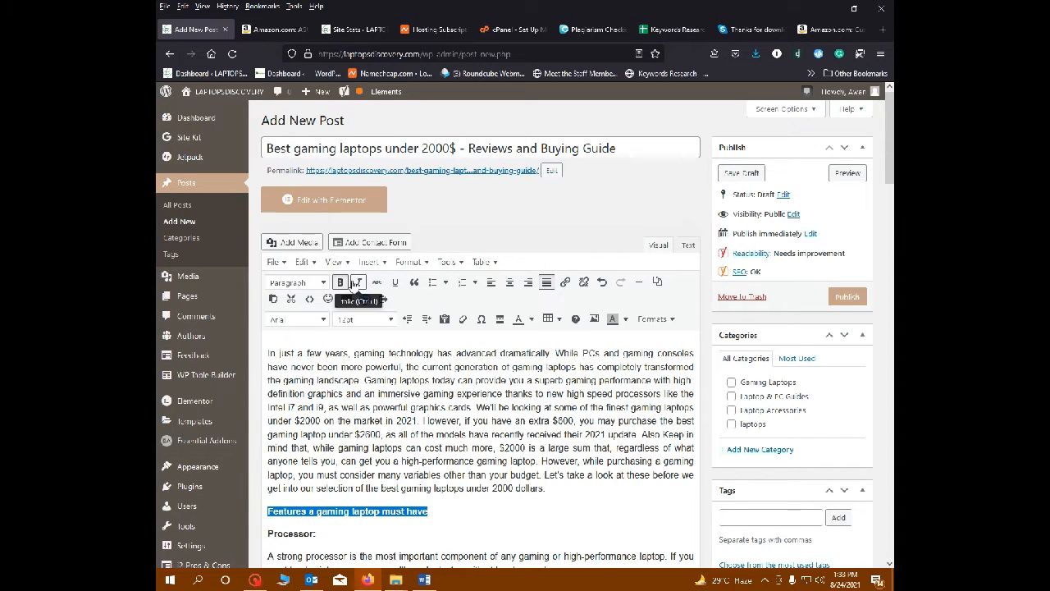
{"action": "scroll", "coordinate": [323, 230], "scroll_direction": "down", "scroll_amount": 3}
{"action": "scroll", "coordinate": [322, 230], "scroll_direction": "up", "scroll_amount": 2}
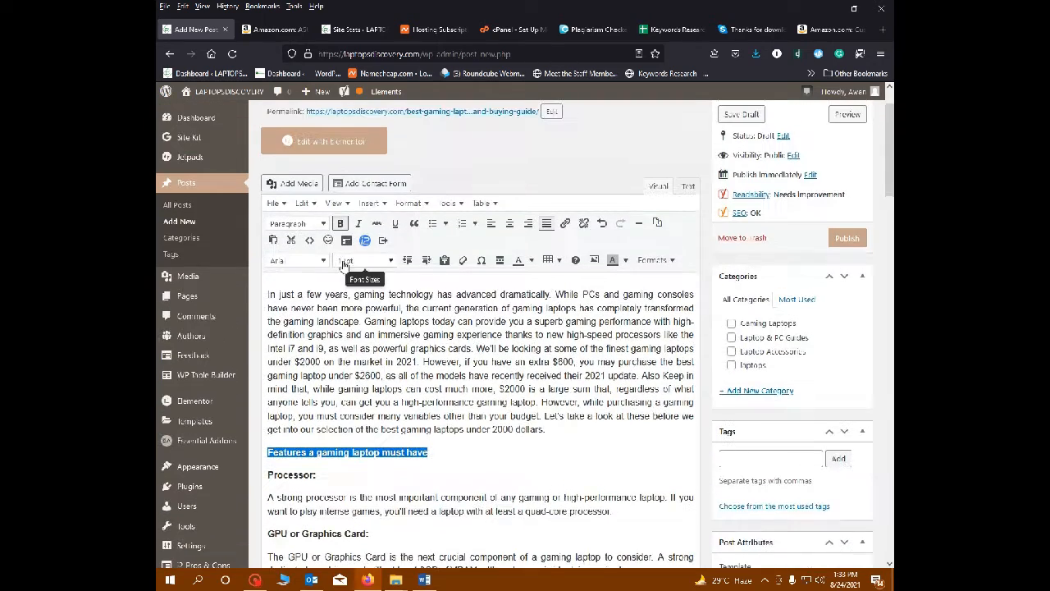
{"action": "scroll", "coordinate": [323, 227], "scroll_direction": "down", "scroll_amount": 4}
{"action": "scroll", "coordinate": [320, 271], "scroll_direction": "up", "scroll_amount": 1}
{"action": "left_click", "coordinate": [316, 298]}
- Format the line "Features a gaming laptop must have" as Heading 4
{"action": "left_click_drag", "start_coordinate": [428, 276], "coordinate": [268, 276]}
{"action": "scroll", "coordinate": [267, 275], "scroll_direction": "up", "scroll_amount": 3}
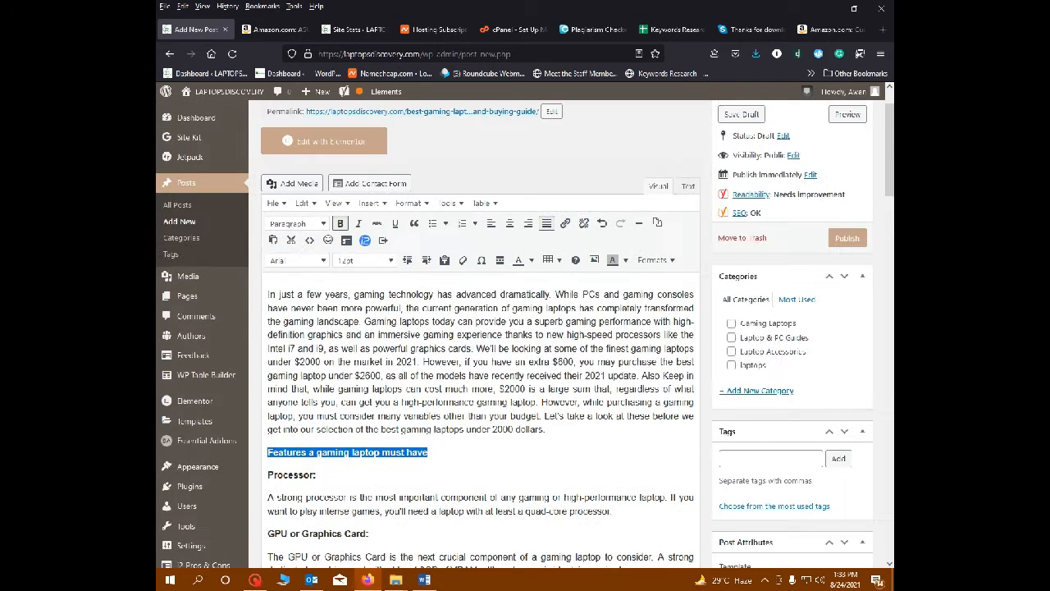
{"action": "left_click", "coordinate": [304, 224]}
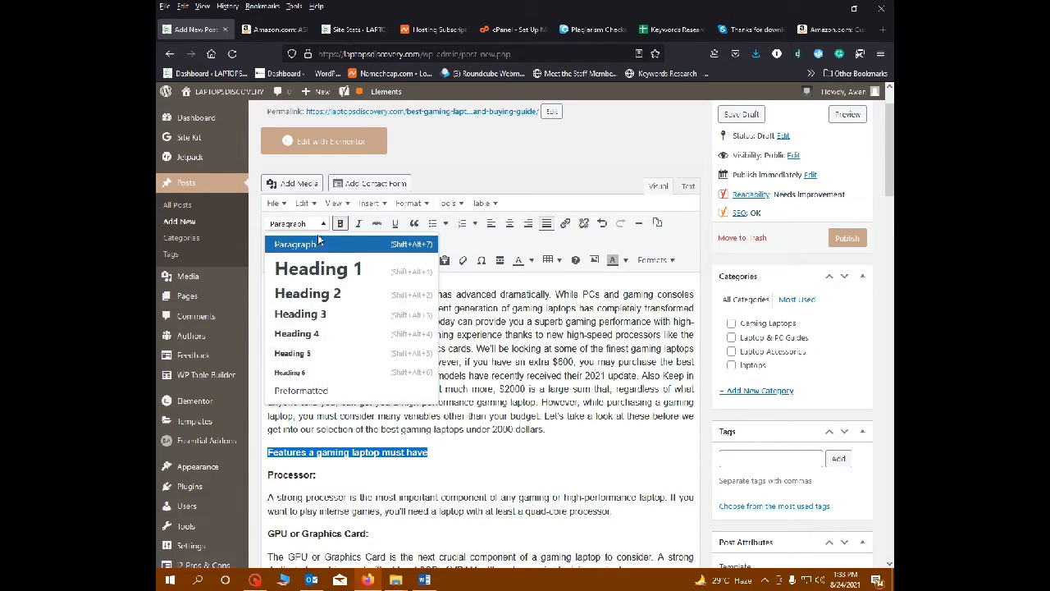
{"action": "left_click", "coordinate": [315, 336]}
- Format the "Processor:" line as Heading 4
{"action": "scroll", "coordinate": [314, 337], "scroll_direction": "down", "scroll_amount": 1}
{"action": "left_click_drag", "start_coordinate": [317, 412], "coordinate": [268, 412]}
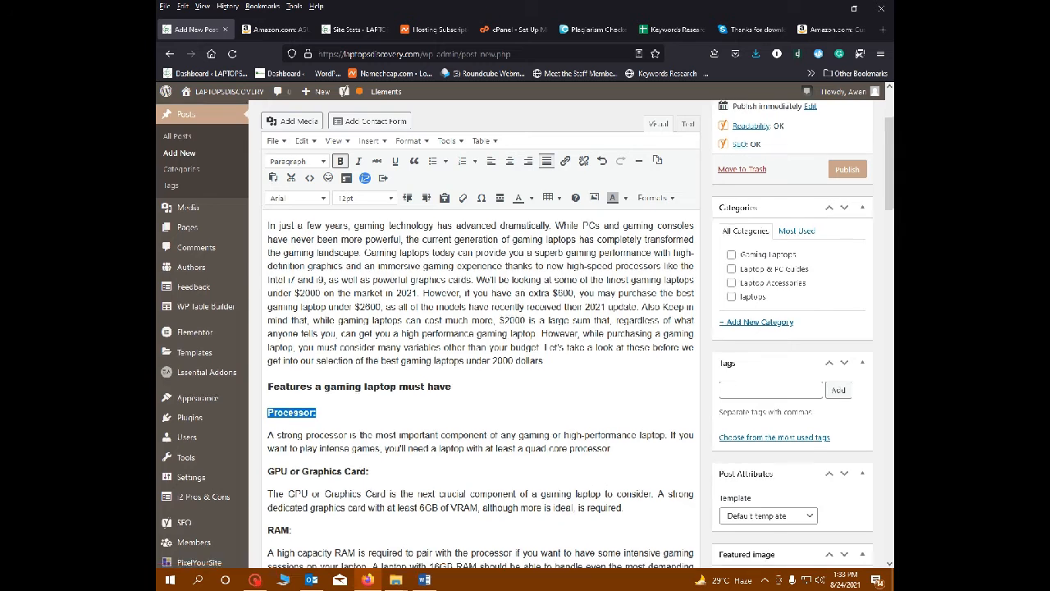
{"action": "scroll", "coordinate": [341, 288], "scroll_direction": "up", "scroll_amount": 2}
{"action": "left_click", "coordinate": [322, 277]}
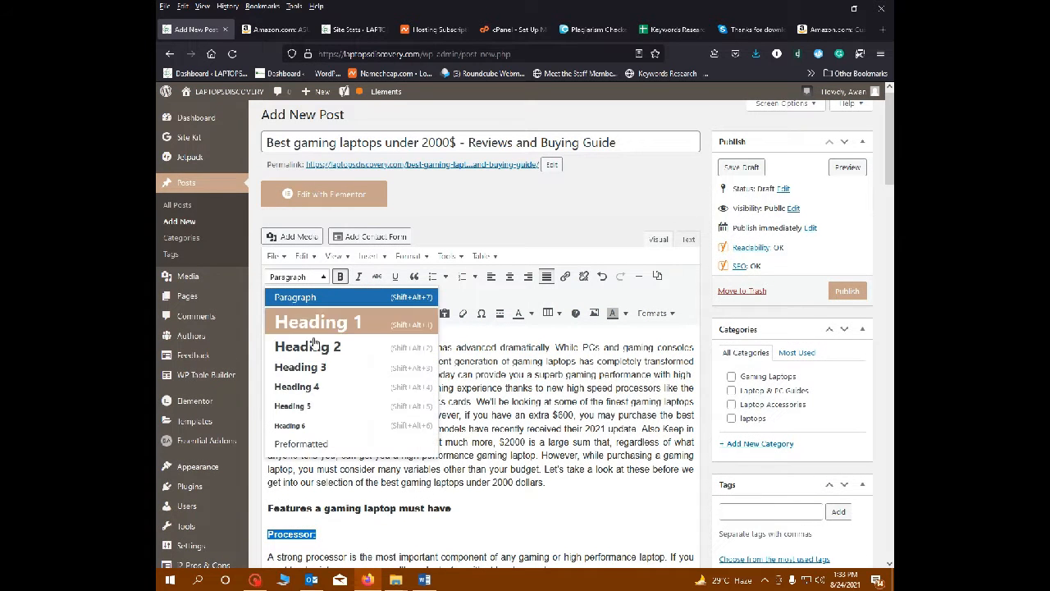
{"action": "left_click", "coordinate": [318, 386]}
{"action": "scroll", "coordinate": [318, 387], "scroll_direction": "down", "scroll_amount": 3}
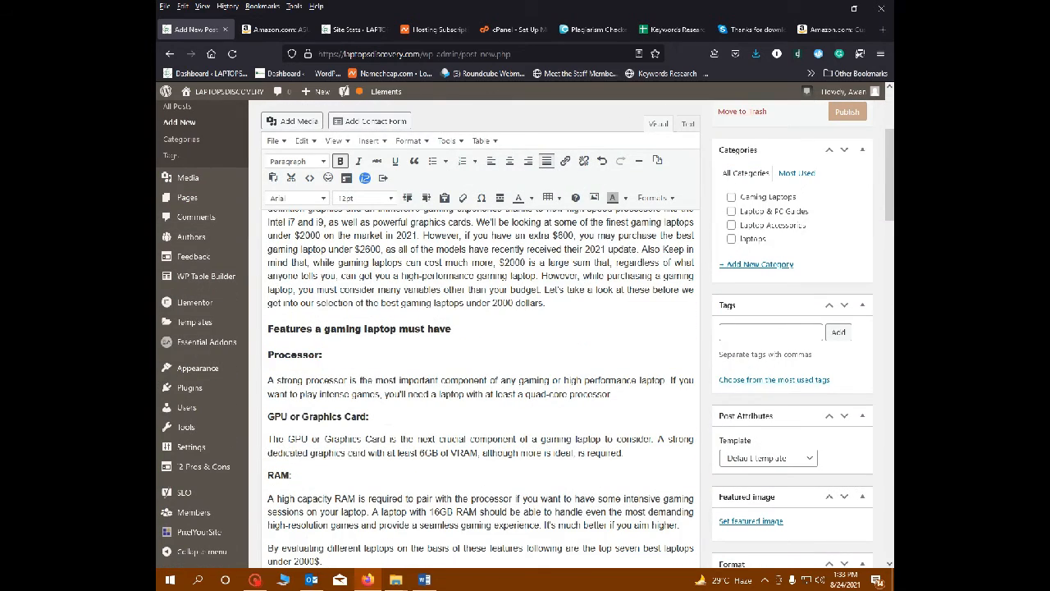
- Format the "GPU or Graphics Card:" line as Heading 4
{"action": "left_click_drag", "start_coordinate": [371, 417], "coordinate": [268, 417]}
{"action": "scroll", "coordinate": [332, 316], "scroll_direction": "up", "scroll_amount": 3}
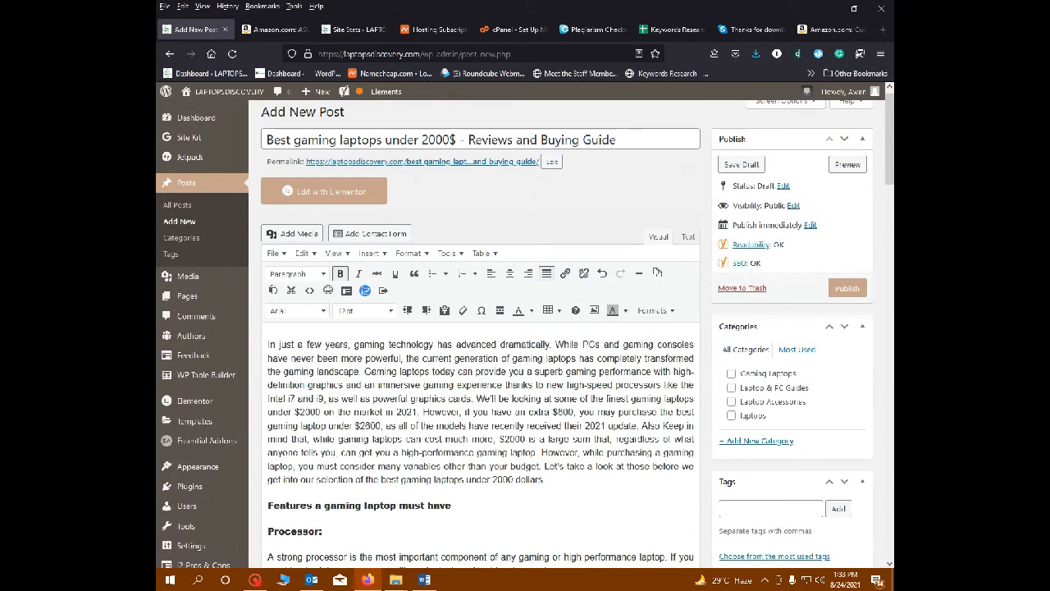
{"action": "left_click", "coordinate": [319, 275]}
{"action": "left_click", "coordinate": [297, 384]}
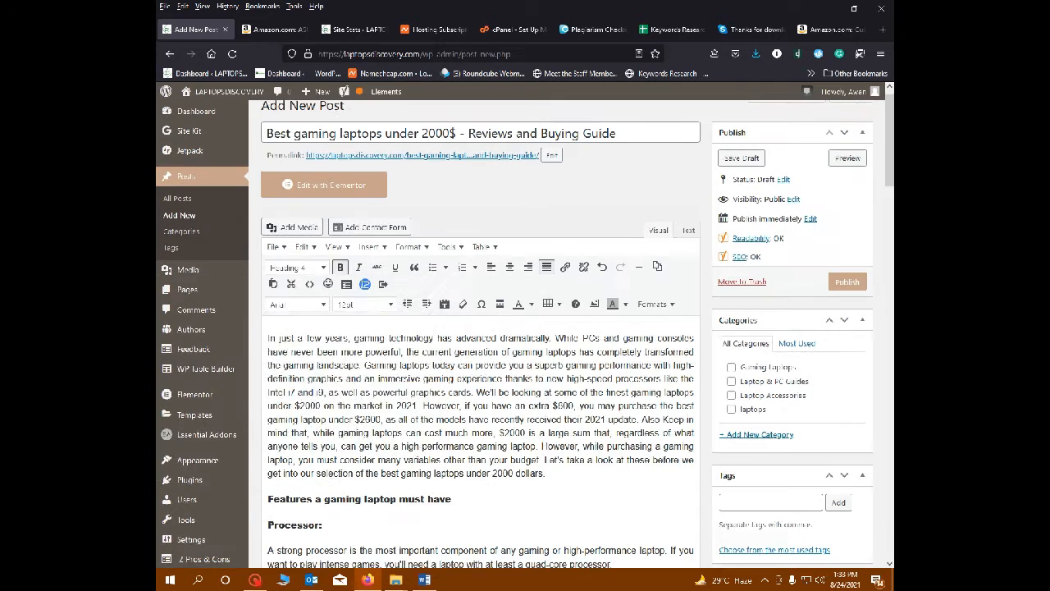
- Try to format the "RAM:" line in Arial as Heading 4
{"action": "scroll", "coordinate": [476, 369], "scroll_direction": "down", "scroll_amount": 5}
{"action": "left_click_drag", "start_coordinate": [290, 299], "coordinate": [268, 299]}
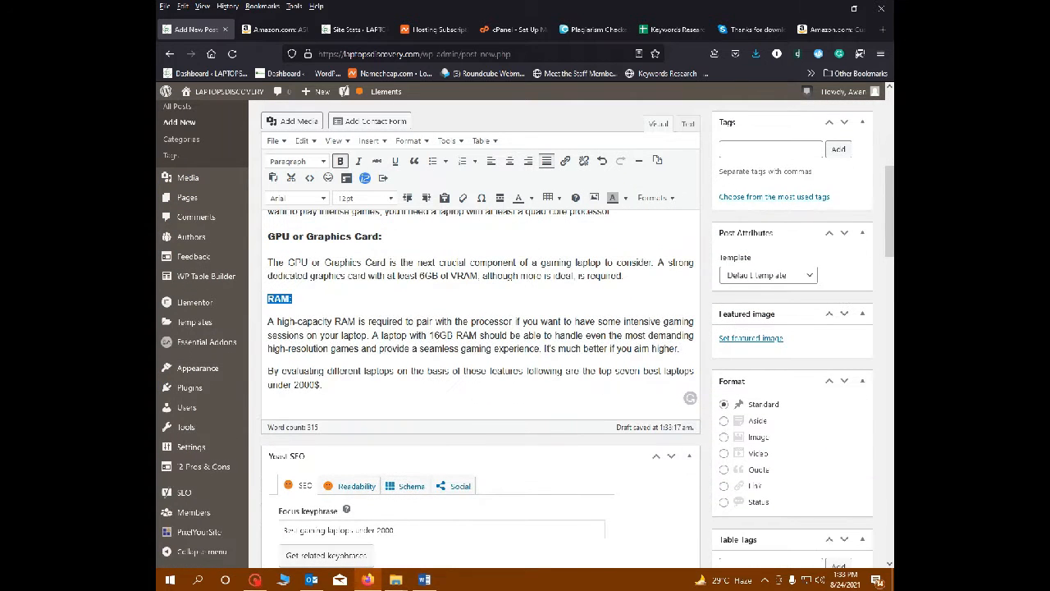
{"action": "left_click", "coordinate": [299, 198]}
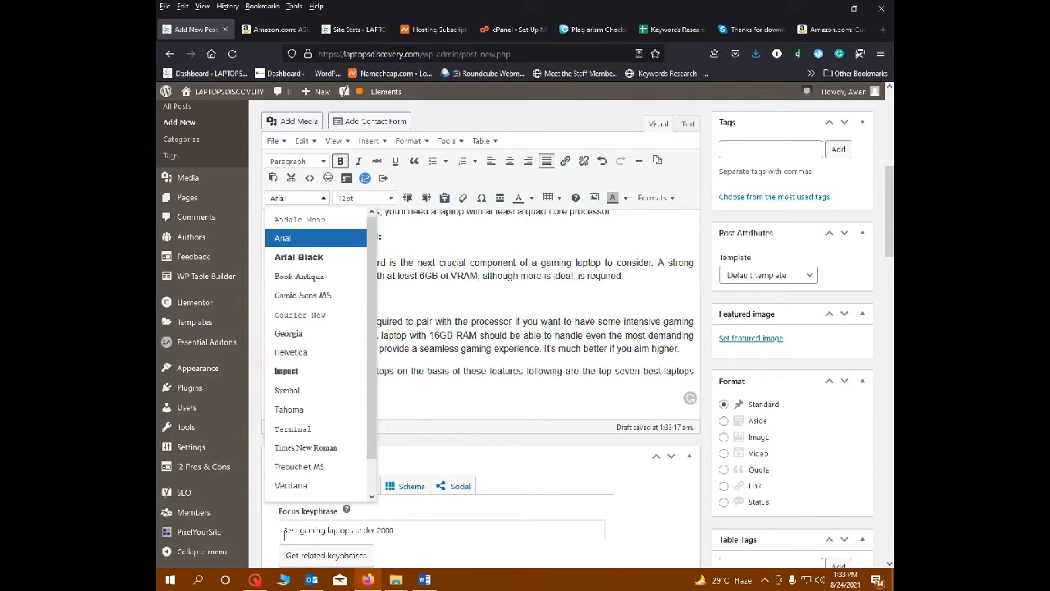
{"action": "left_click", "coordinate": [307, 238]}
{"action": "left_click", "coordinate": [322, 164]}
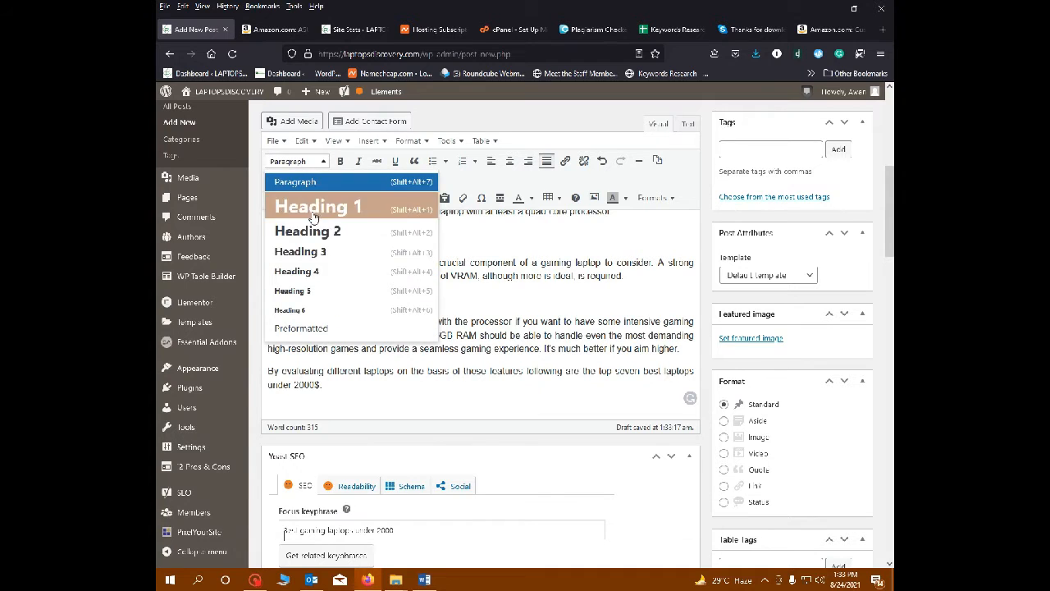
{"action": "left_click", "coordinate": [313, 271]}
- Undo the heading formatting on the GPU description paragraph and format the "RAM:" line as Heading 4
{"action": "left_click_drag", "start_coordinate": [292, 301], "coordinate": [267, 302]}
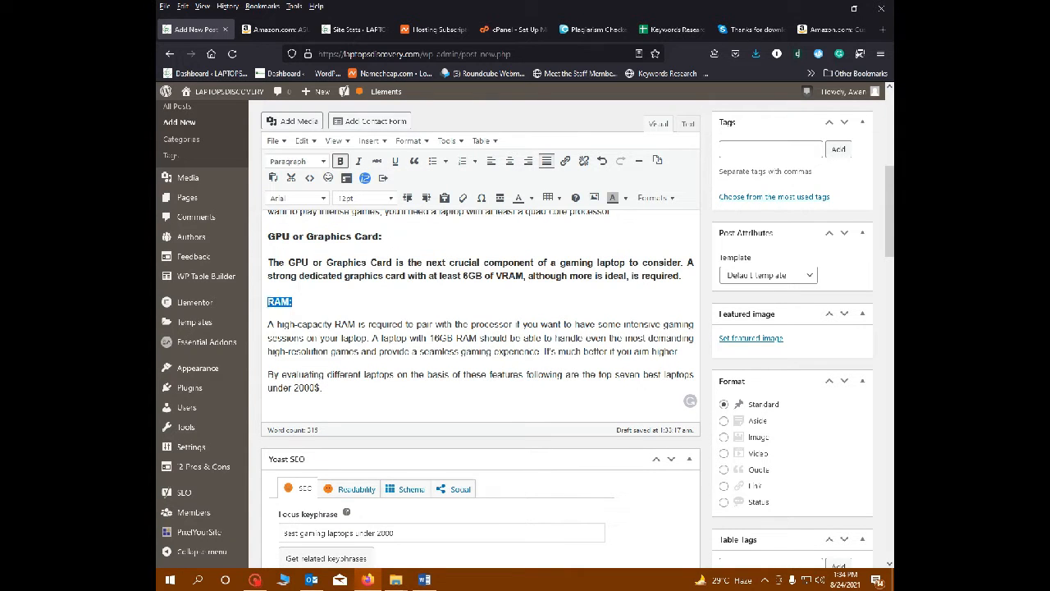
{"action": "scroll", "coordinate": [267, 301], "scroll_direction": "up", "scroll_amount": 1}
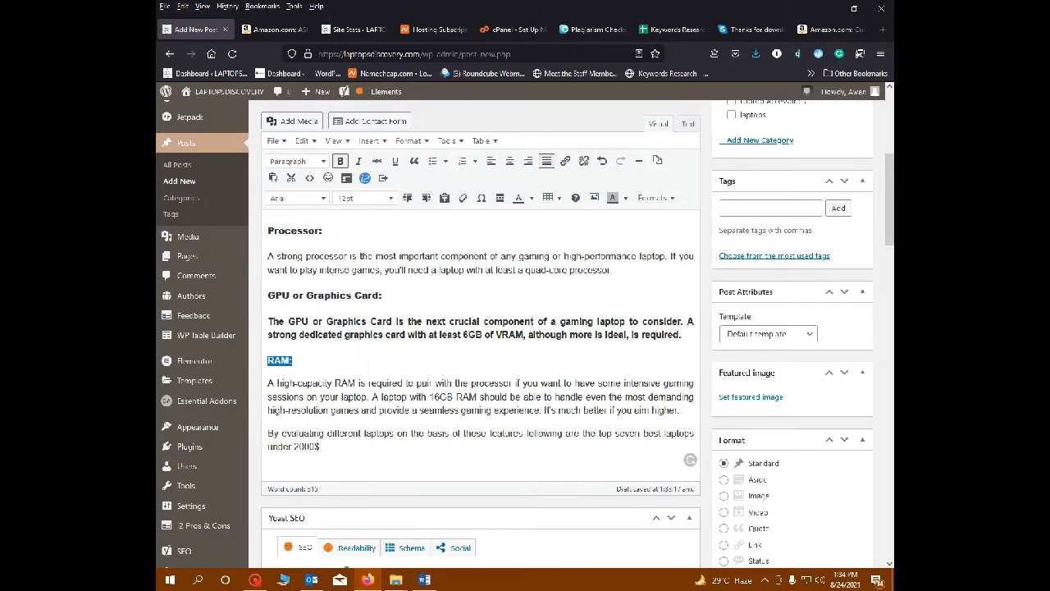
{"action": "left_click", "coordinate": [340, 160]}
{"action": "left_click", "coordinate": [340, 160]}
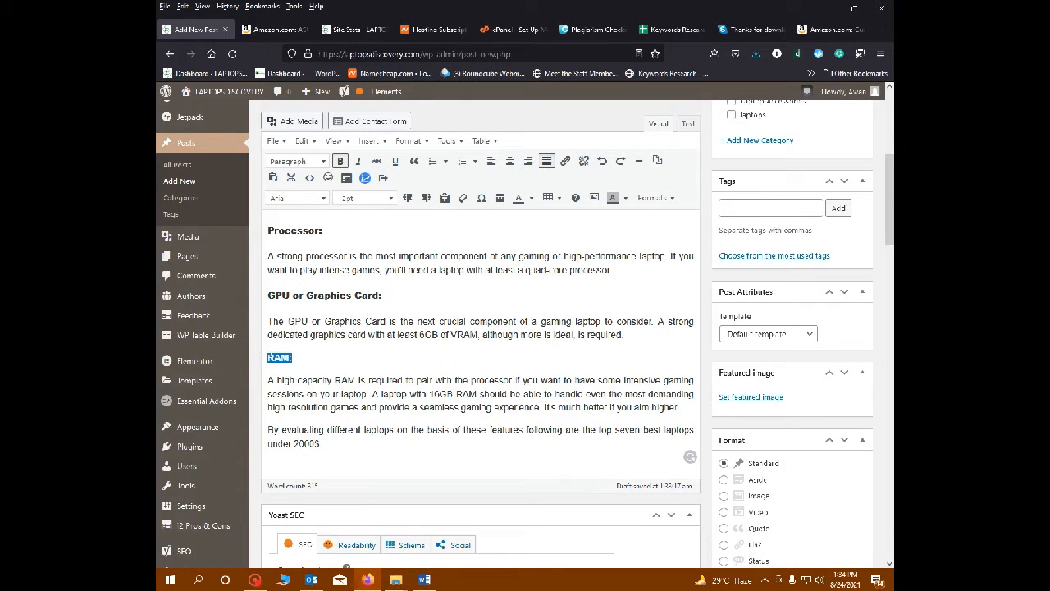
{"action": "left_click", "coordinate": [299, 161]}
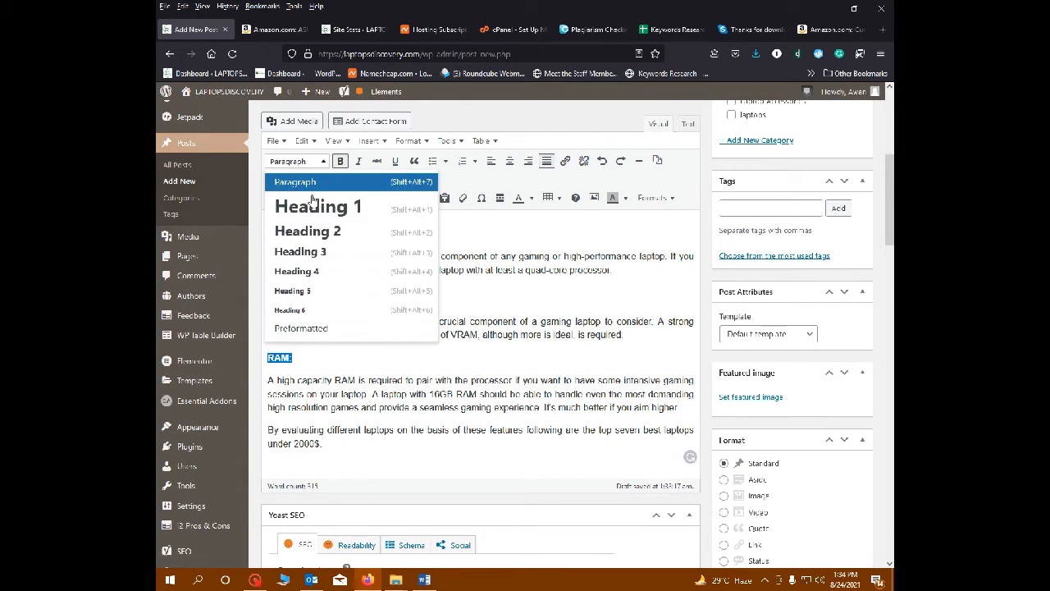
{"action": "left_click", "coordinate": [300, 249]}
{"action": "scroll", "coordinate": [361, 353], "scroll_direction": "up", "scroll_amount": 1}
{"action": "left_click", "coordinate": [361, 354]}
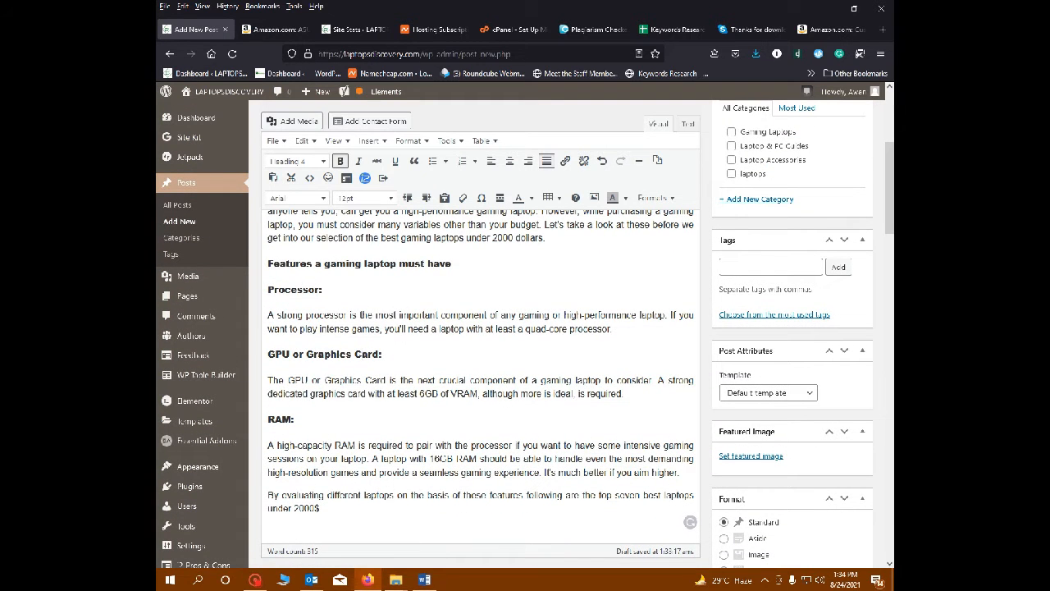
- Add blank lines below the closing sentence about the top seven best laptops under 2000$ in the post body
{"action": "scroll", "coordinate": [323, 390], "scroll_direction": "down", "scroll_amount": 2}
{"action": "left_click", "coordinate": [322, 390]}
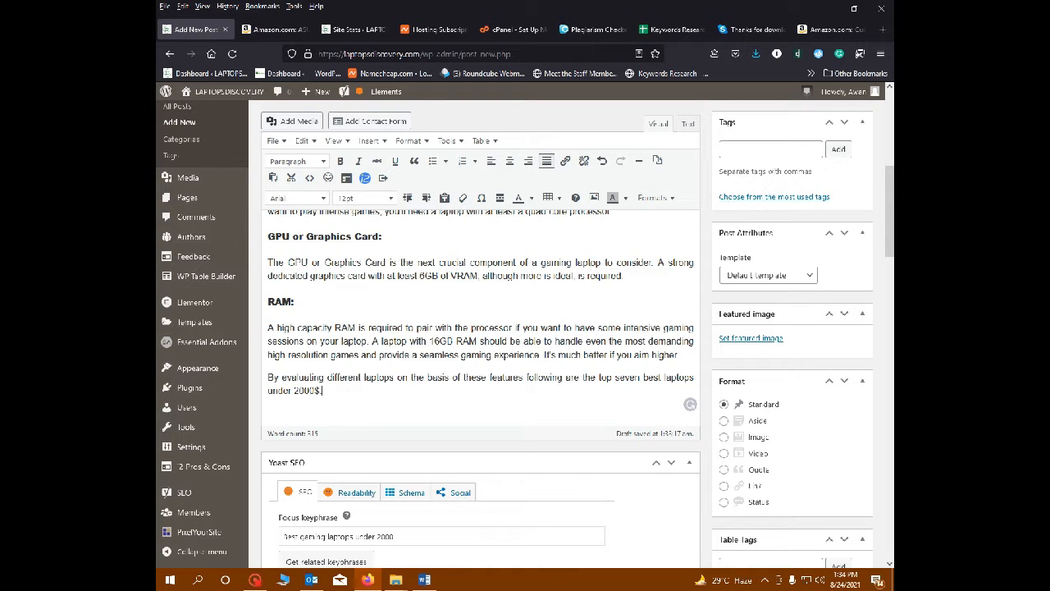
{"action": "scroll", "coordinate": [322, 391], "scroll_direction": "up", "scroll_amount": 1}
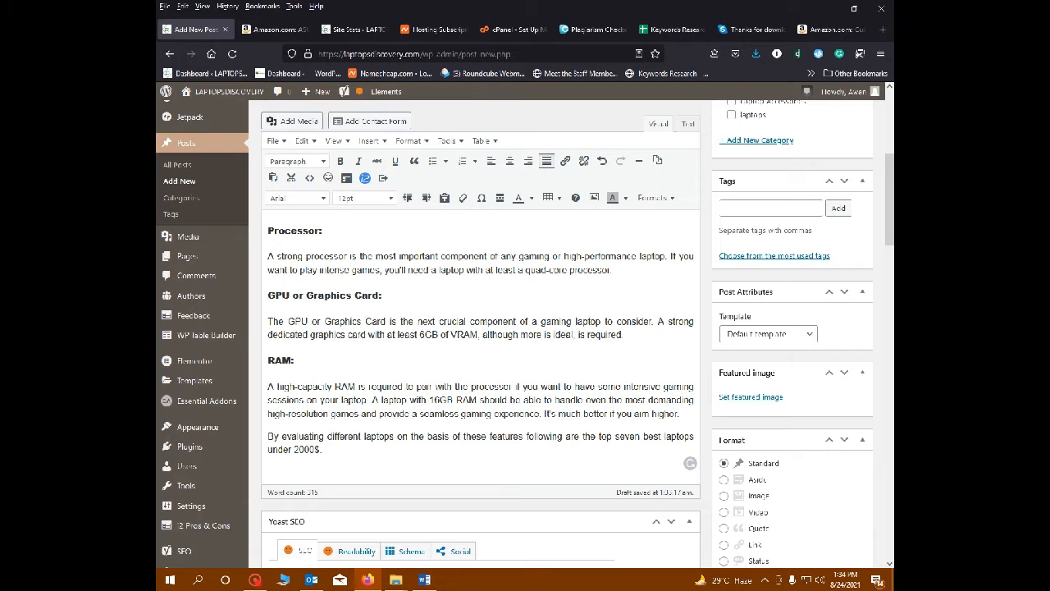
{"action": "scroll", "coordinate": [525, 328], "scroll_direction": "up", "scroll_amount": 3}
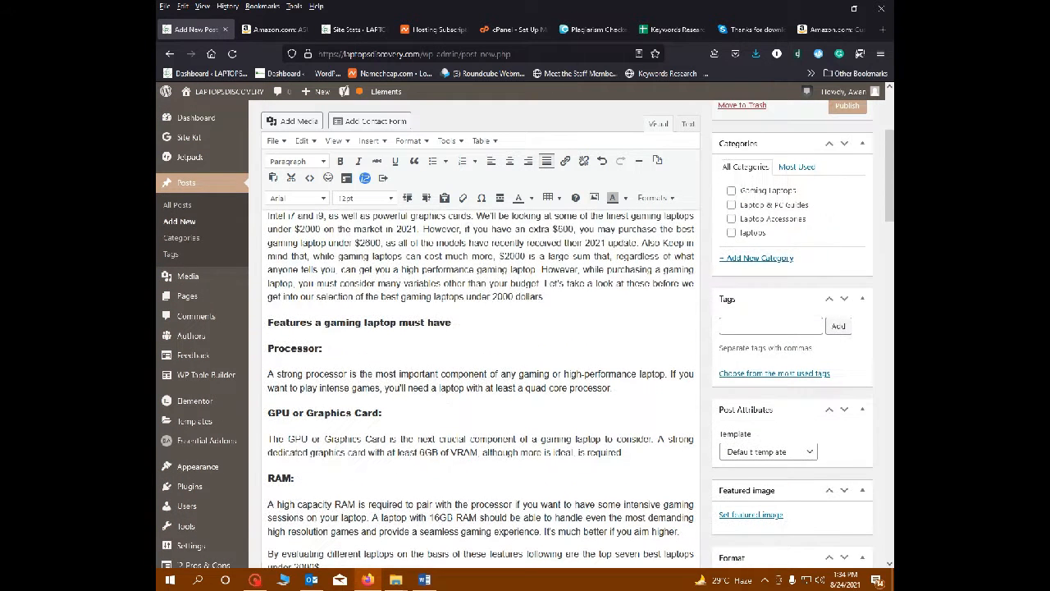
{"action": "scroll", "coordinate": [525, 328], "scroll_direction": "down", "scroll_amount": 4}
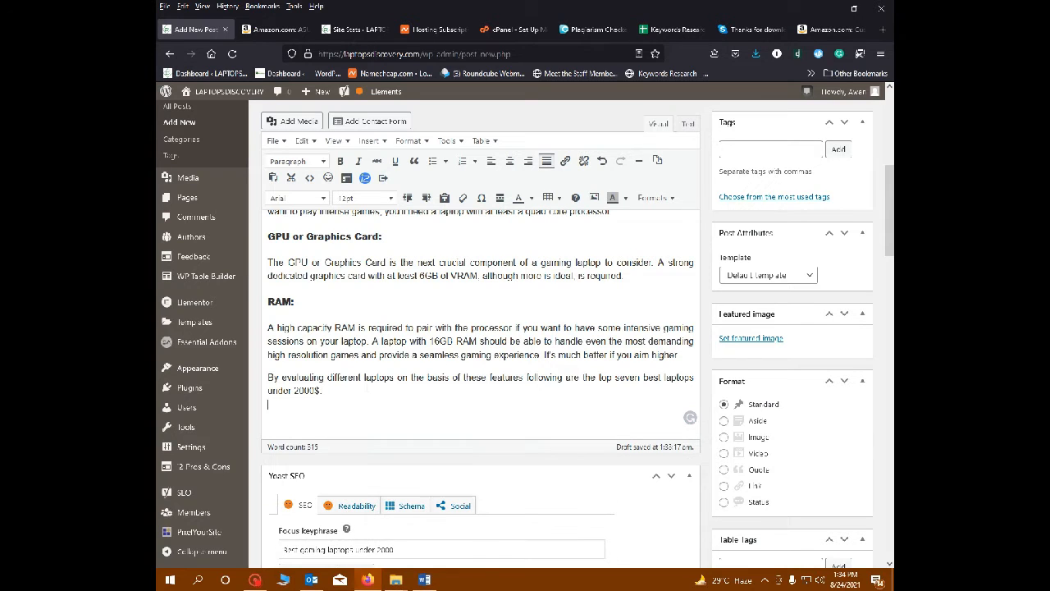
{"action": "key", "text": "Return"}
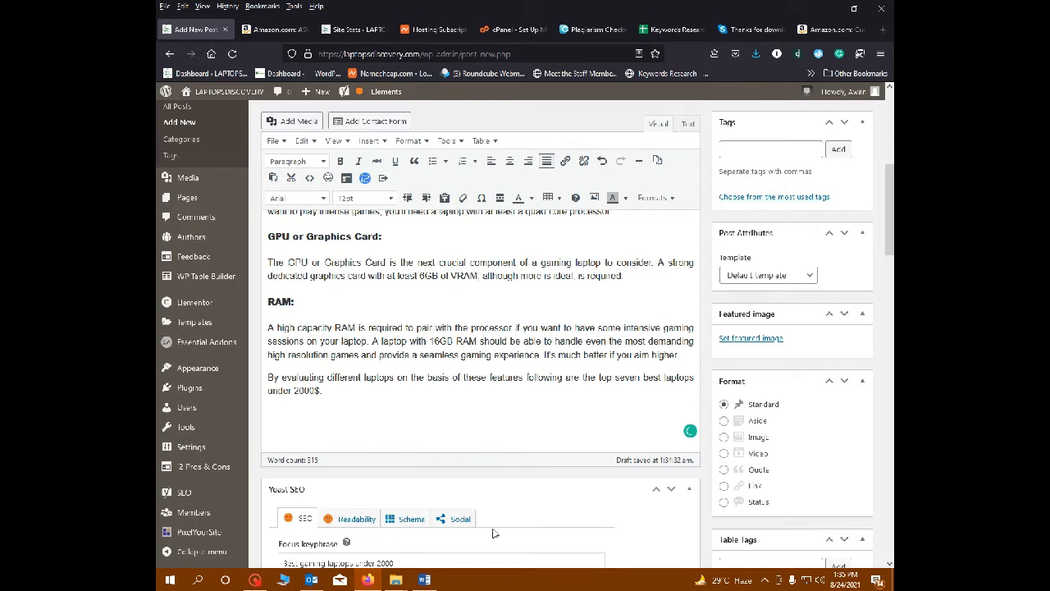
- Switch to the Word article and review the laptop table, the Razer Blade 15 (2021) section and the Asus ROG Scar 15 section
{"action": "left_click", "coordinate": [425, 579]}
{"action": "scroll", "coordinate": [520, 329], "scroll_direction": "down", "scroll_amount": 7}
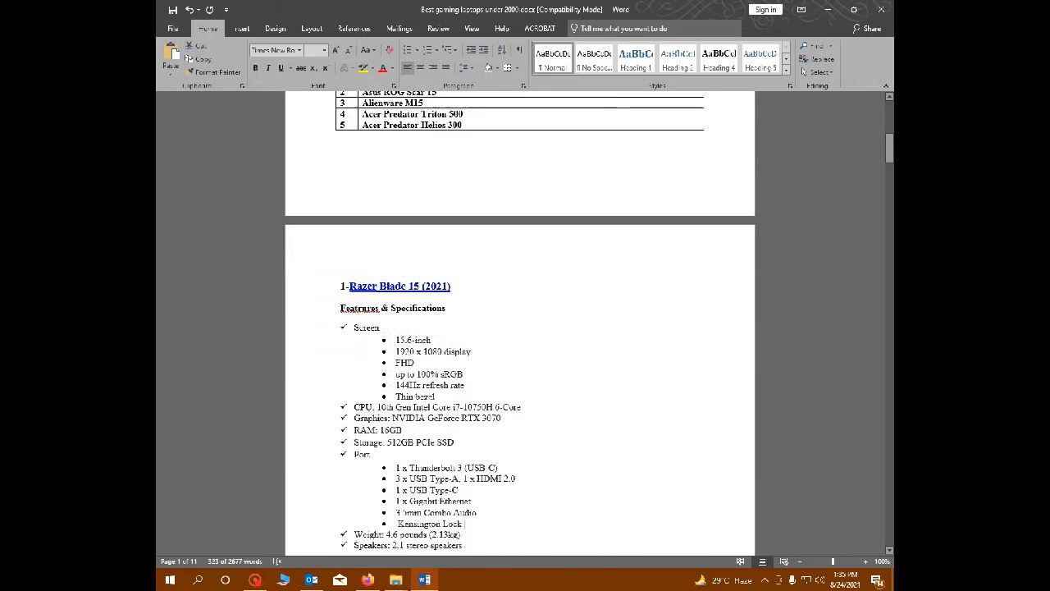
{"action": "scroll", "coordinate": [521, 328], "scroll_direction": "up", "scroll_amount": 2}
{"action": "scroll", "coordinate": [439, 264], "scroll_direction": "up", "scroll_amount": 5}
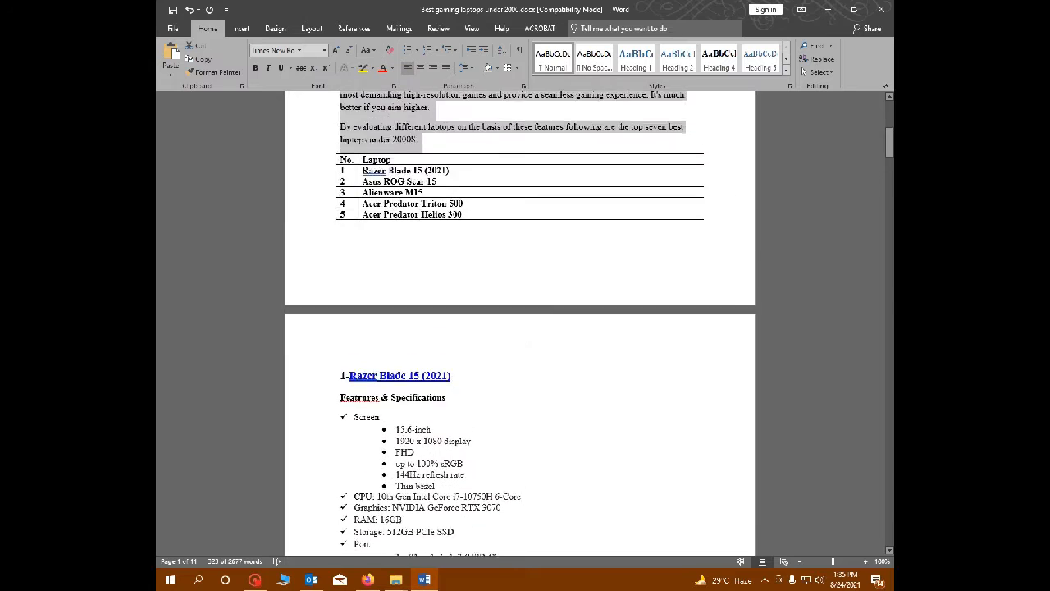
{"action": "left_click", "coordinate": [439, 265]}
{"action": "scroll", "coordinate": [439, 264], "scroll_direction": "down", "scroll_amount": 5}
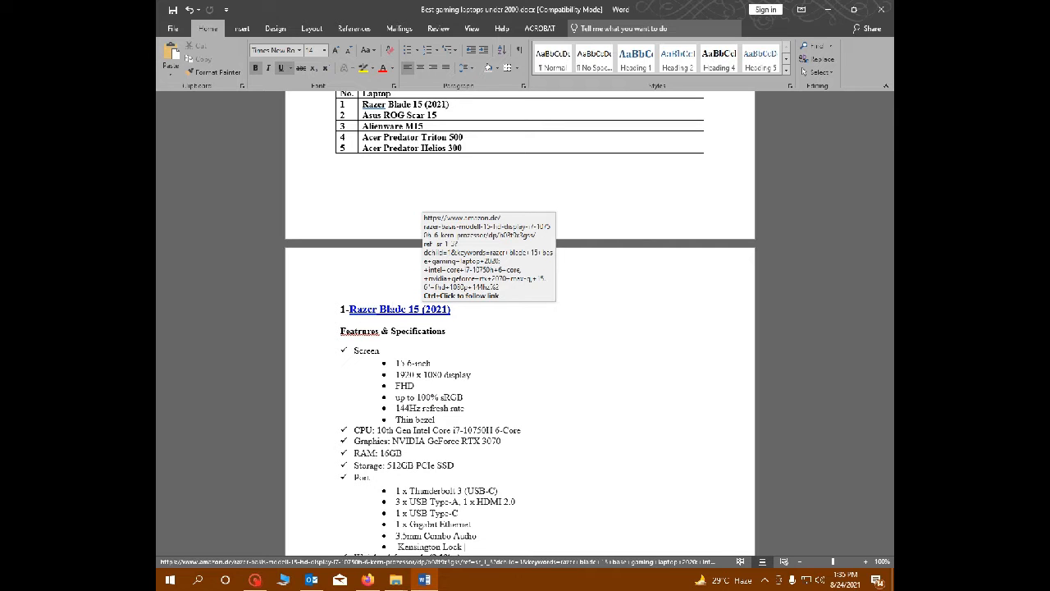
{"action": "scroll", "coordinate": [427, 310], "scroll_direction": "down", "scroll_amount": 10}
{"action": "scroll", "coordinate": [520, 320], "scroll_direction": "down", "scroll_amount": 10}
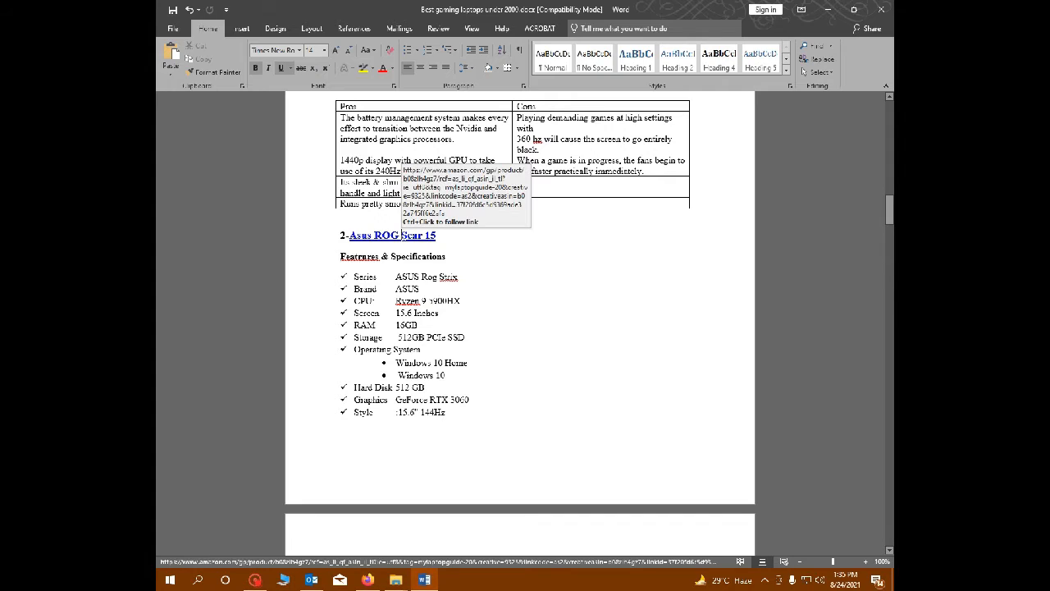
{"action": "scroll", "coordinate": [402, 236], "scroll_direction": "up", "scroll_amount": 5}
{"action": "scroll", "coordinate": [520, 328], "scroll_direction": "up", "scroll_amount": 20}
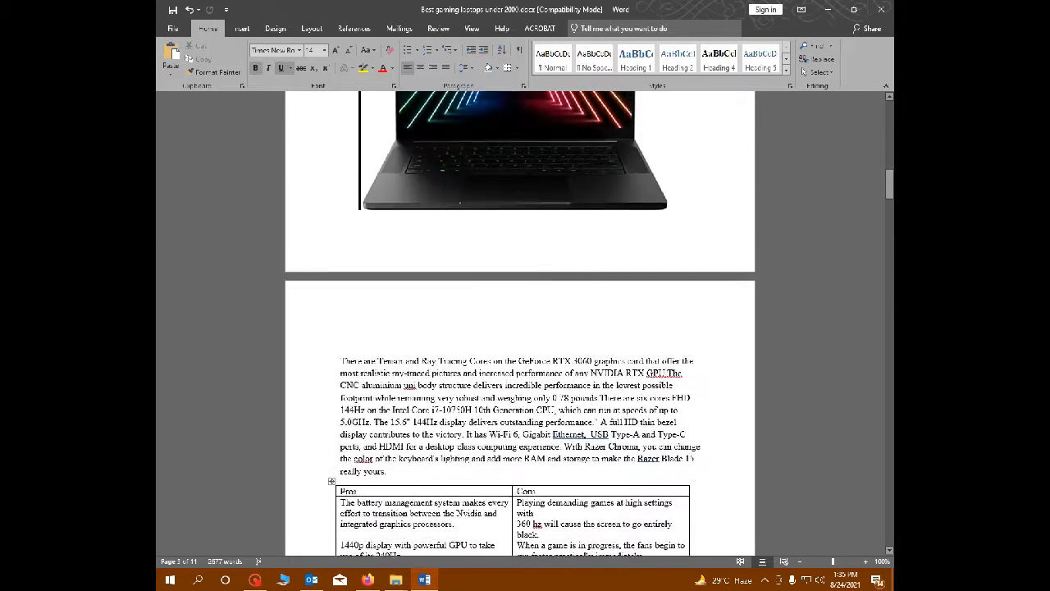
{"action": "scroll", "coordinate": [520, 328], "scroll_direction": "up", "scroll_amount": 4}
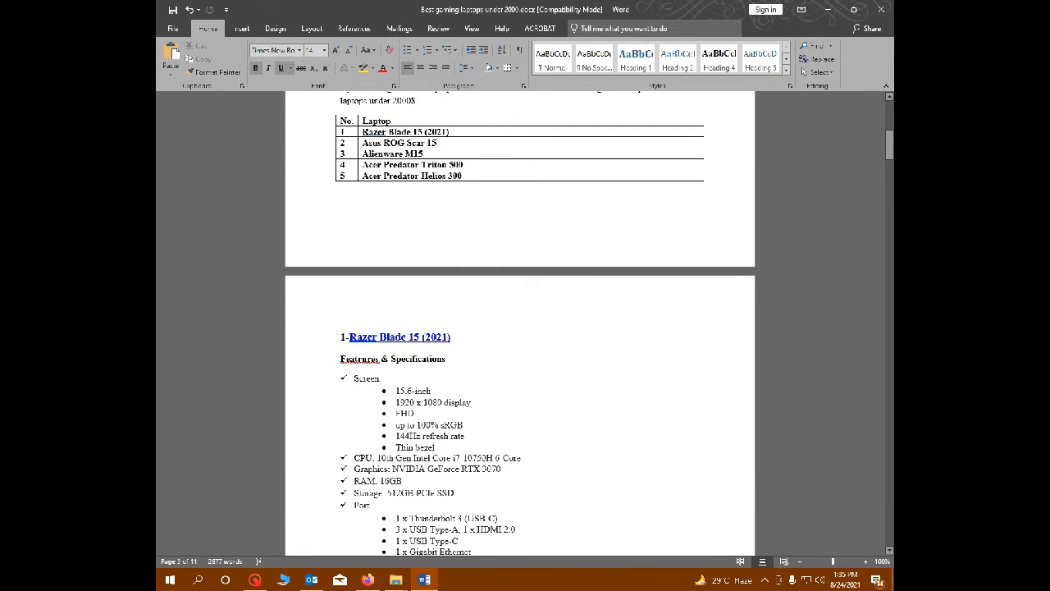
- Open the product link of the "Razer Blade 15 (2021)" heading in the browser and check the store domain and the laptop's price
{"action": "right_click", "coordinate": [420, 336]}
{"action": "key", "text": "Escape"}
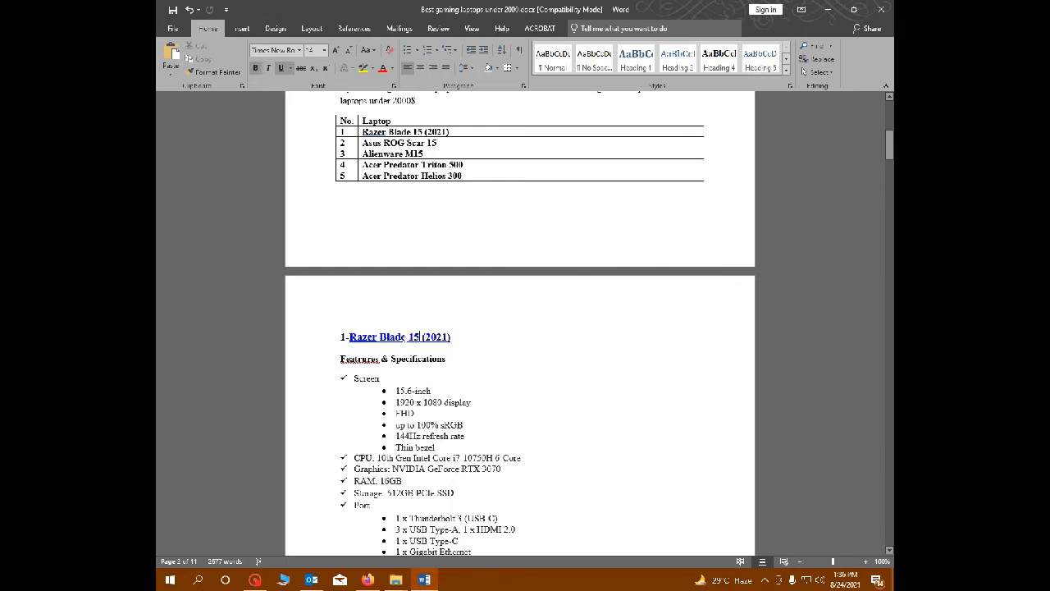
{"action": "left_click", "coordinate": [400, 338], "text": "ctrl"}
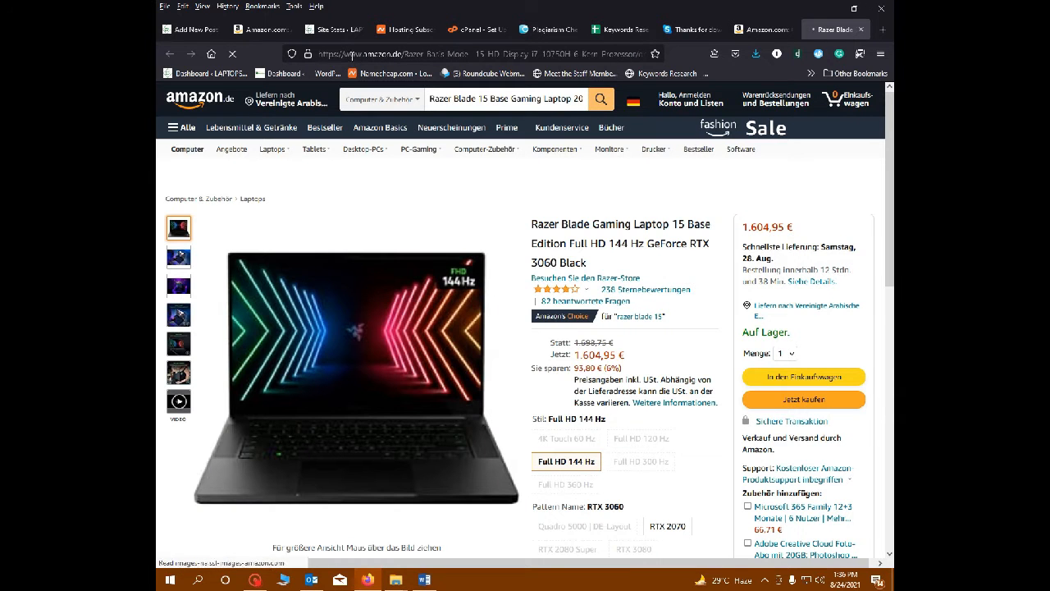
{"action": "left_click", "coordinate": [348, 55]}
{"action": "left_click_drag", "start_coordinate": [345, 54], "coordinate": [402, 54]}
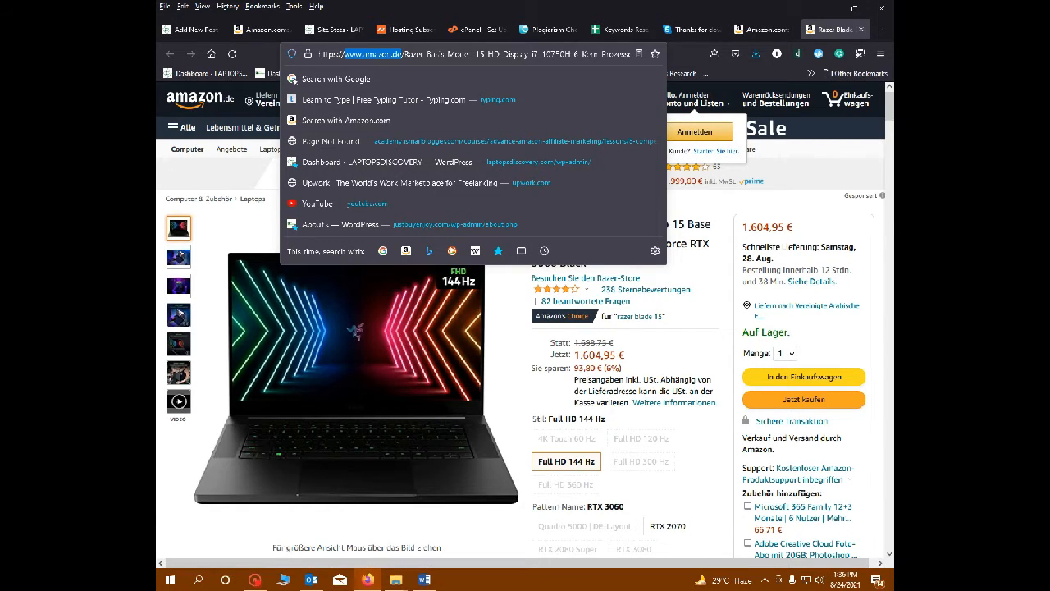
{"action": "left_click", "coordinate": [891, 149]}
{"action": "scroll", "coordinate": [414, 263], "scroll_direction": "up", "scroll_amount": 2}
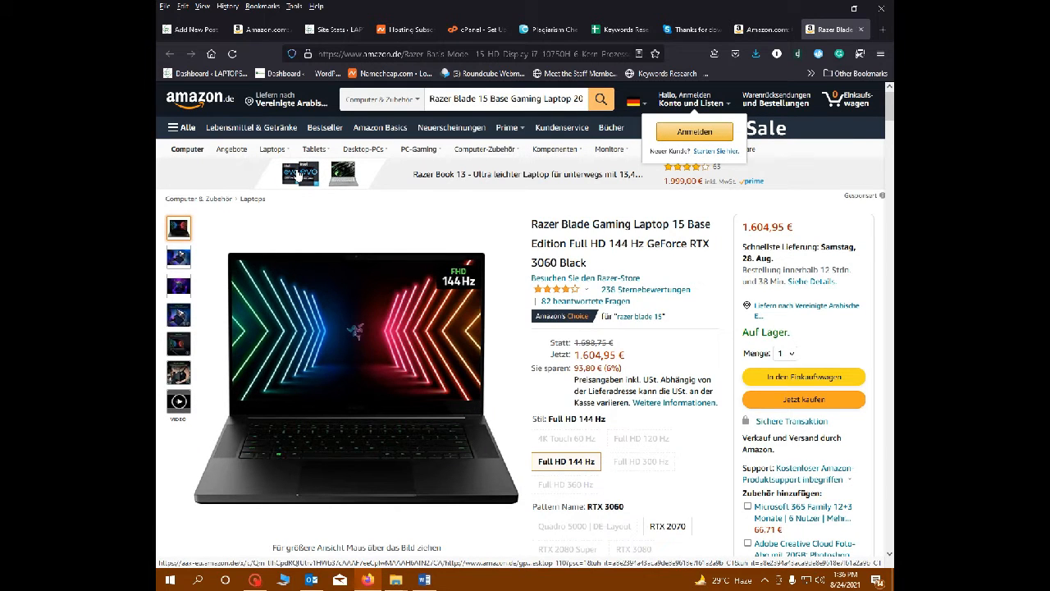
{"action": "left_click_drag", "start_coordinate": [637, 361], "coordinate": [550, 351]}
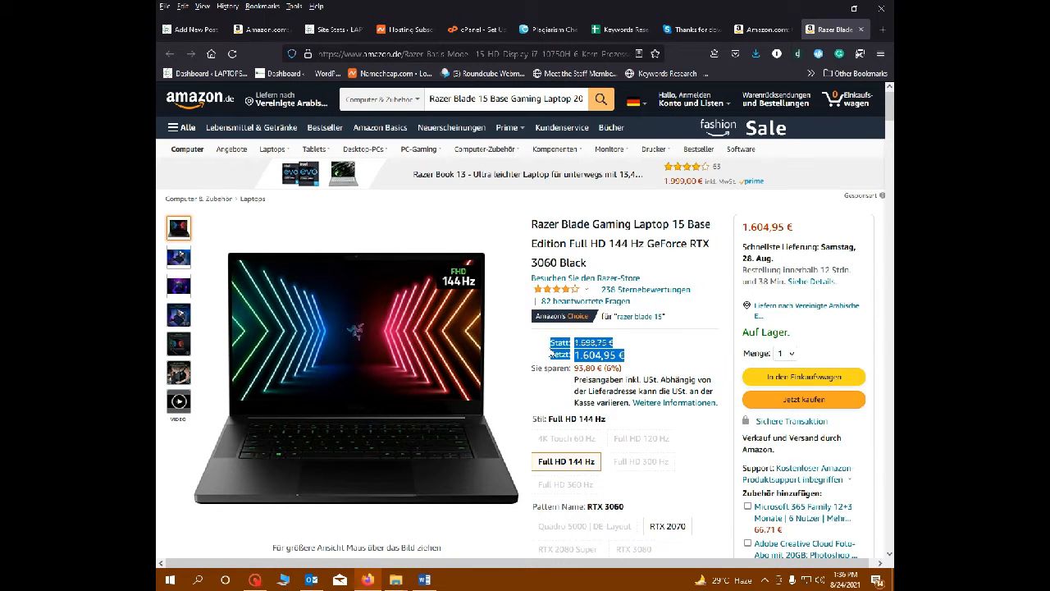
{"action": "left_click_drag", "start_coordinate": [638, 363], "coordinate": [552, 348]}
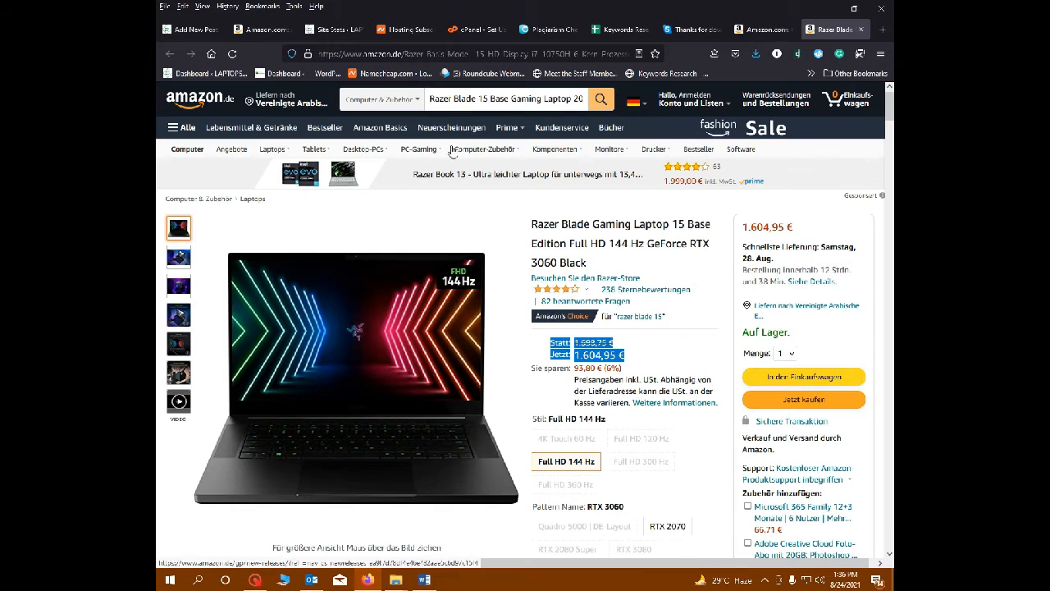
- Copy the product title from the amazon.de page and search for it on amazon.com in a new browser tab
{"action": "left_click_drag", "start_coordinate": [531, 221], "coordinate": [587, 263]}
{"action": "key", "text": "ctrl+c"}
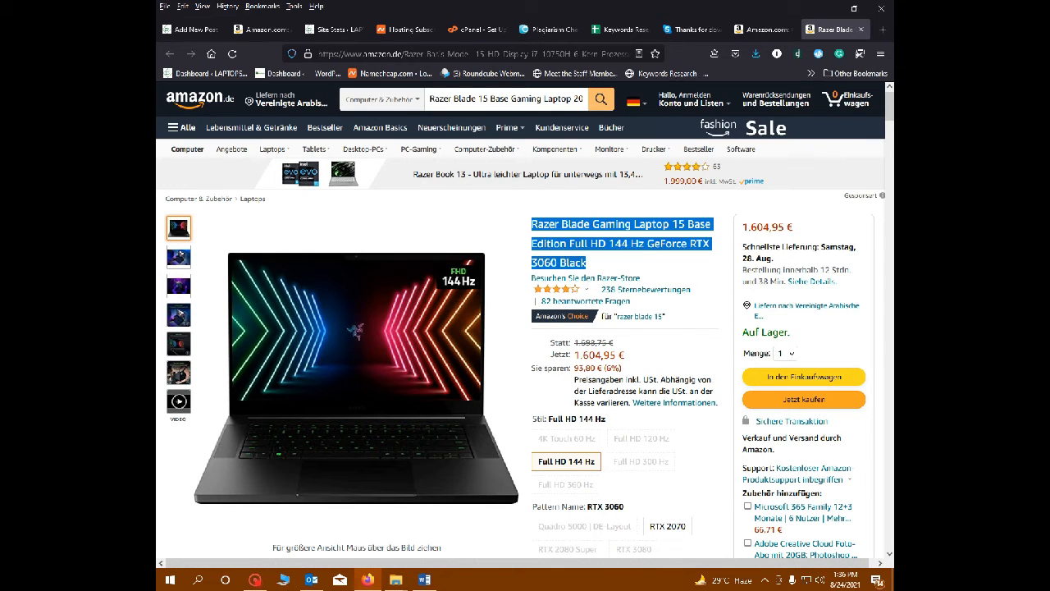
{"action": "left_click", "coordinate": [884, 30]}
{"action": "left_click", "coordinate": [385, 56]}
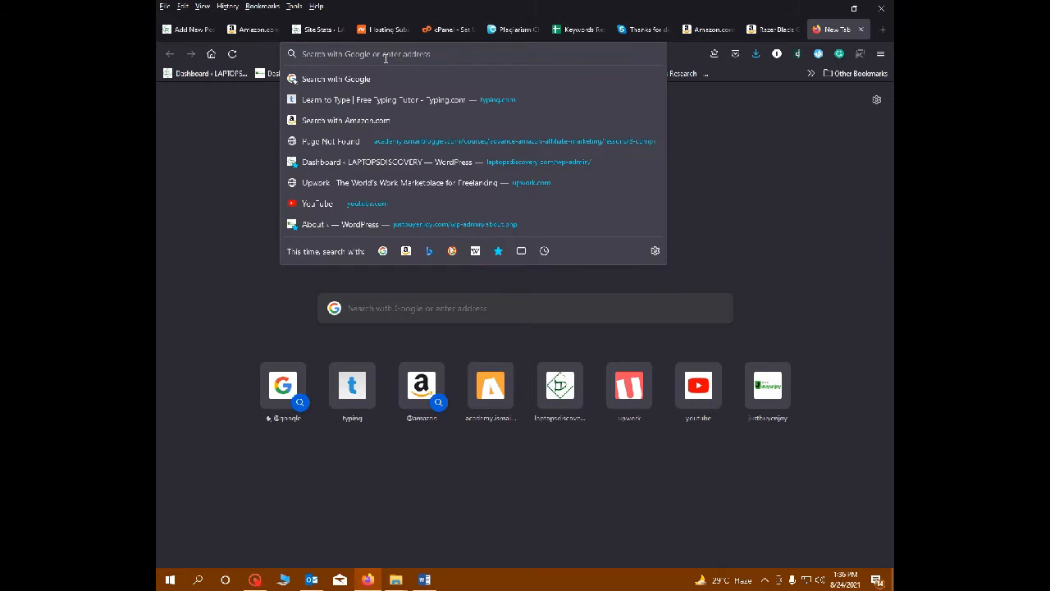
{"action": "type", "text": "amazon.com/"}
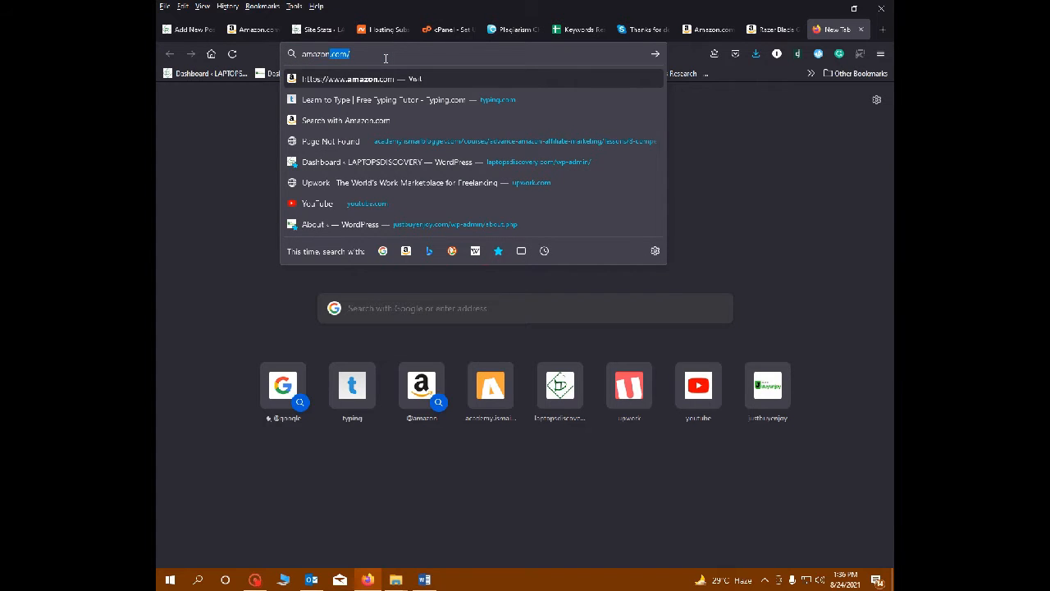
{"action": "key", "text": "Return"}
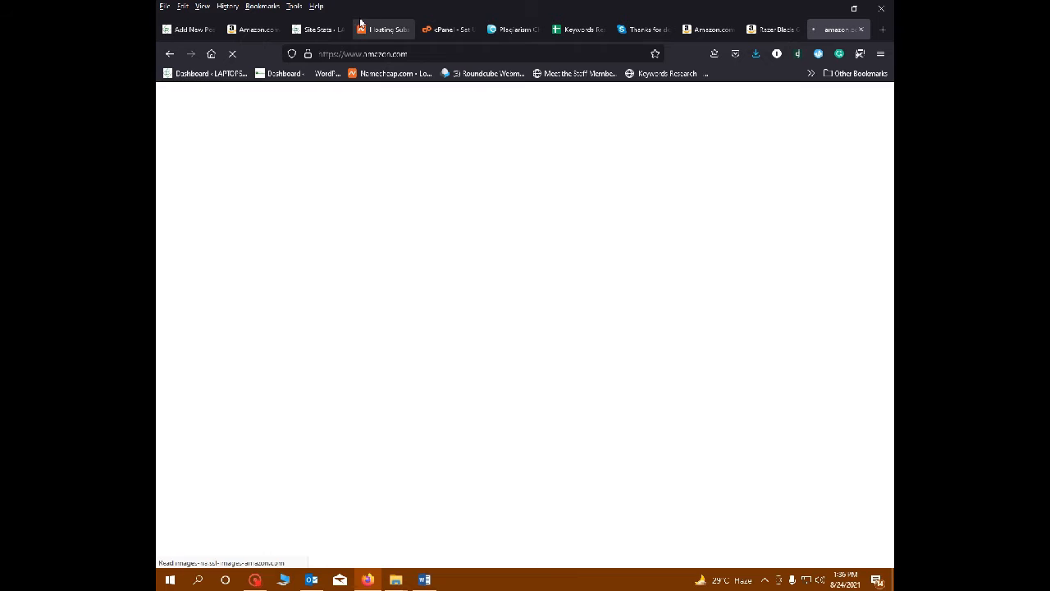
{"action": "key", "text": "ctrl+v"}
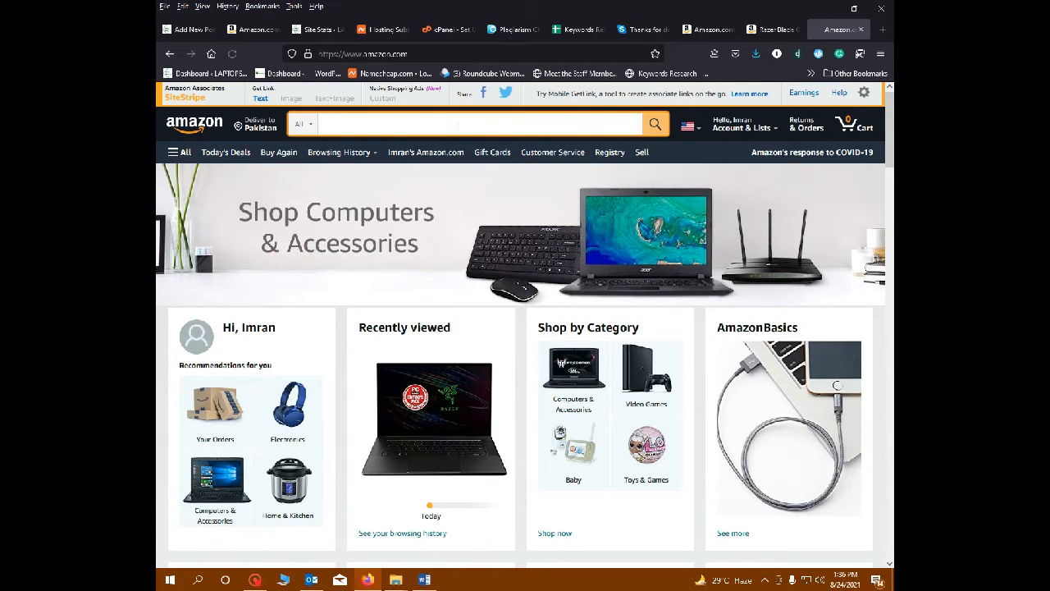
{"action": "left_click", "coordinate": [656, 125]}
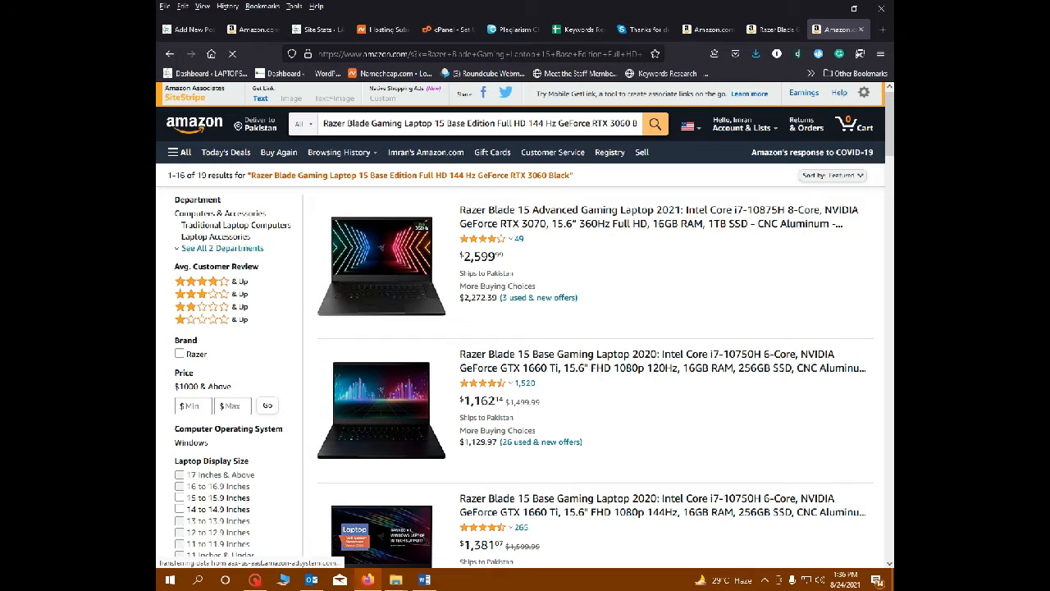
- Look through the amazon.com search results for a Razer Blade 15 model with the GeForce RTX 3060
{"action": "left_click_drag", "start_coordinate": [559, 123], "coordinate": [632, 123]}
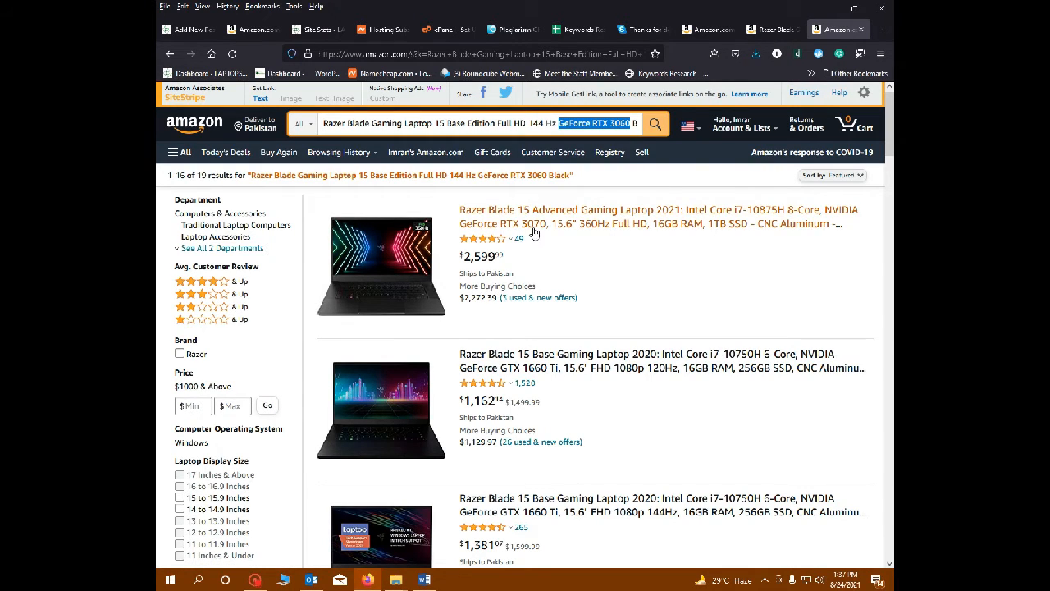
{"action": "scroll", "coordinate": [538, 376], "scroll_direction": "down", "scroll_amount": 2}
{"action": "scroll", "coordinate": [541, 368], "scroll_direction": "down", "scroll_amount": 1}
{"action": "scroll", "coordinate": [542, 369], "scroll_direction": "down", "scroll_amount": 2}
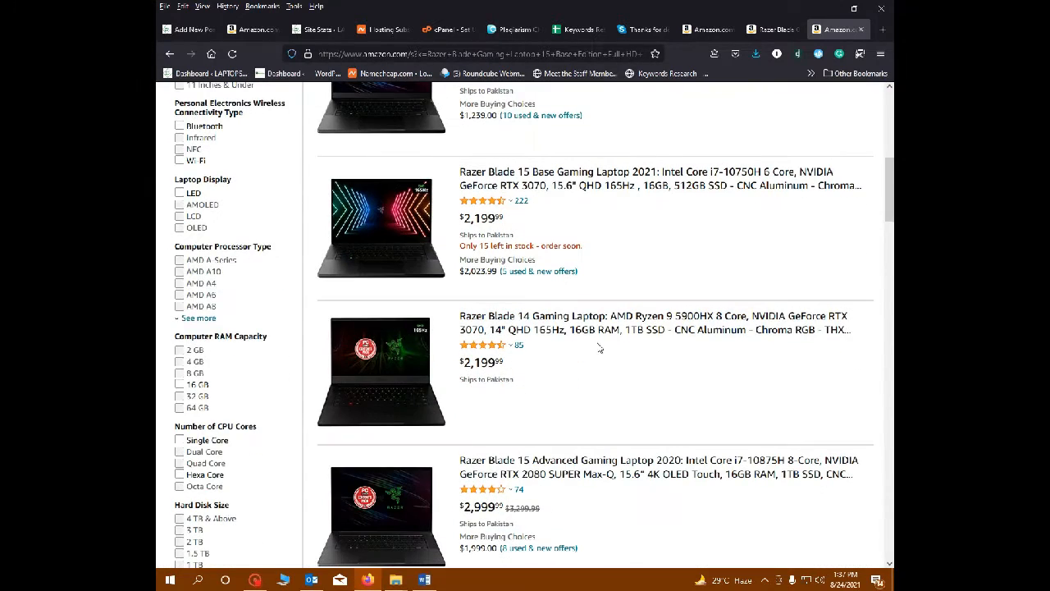
{"action": "scroll", "coordinate": [680, 333], "scroll_direction": "down", "scroll_amount": 1}
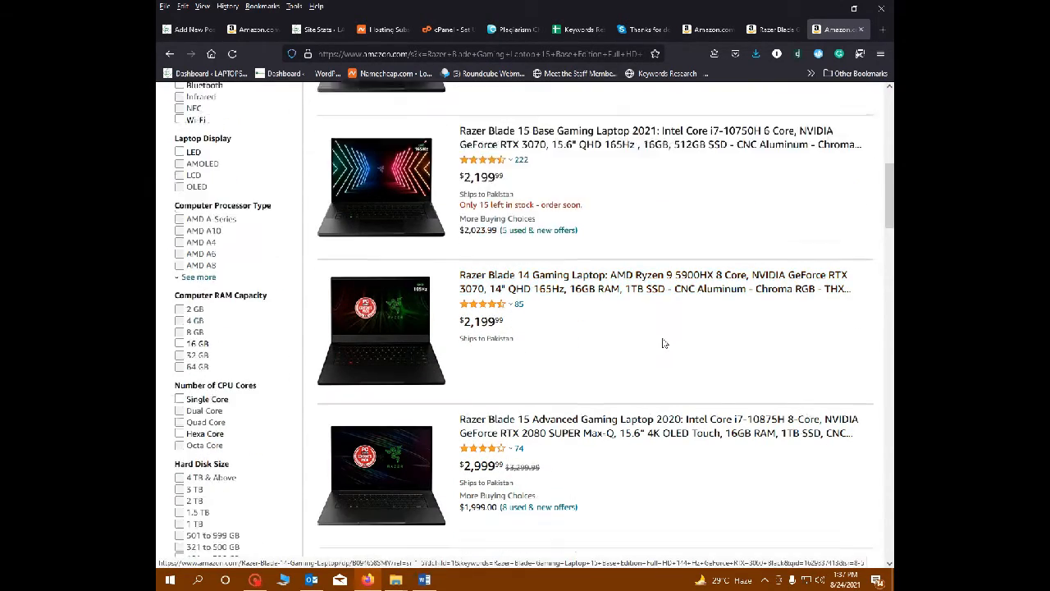
{"action": "scroll", "coordinate": [546, 364], "scroll_direction": "down", "scroll_amount": 2}
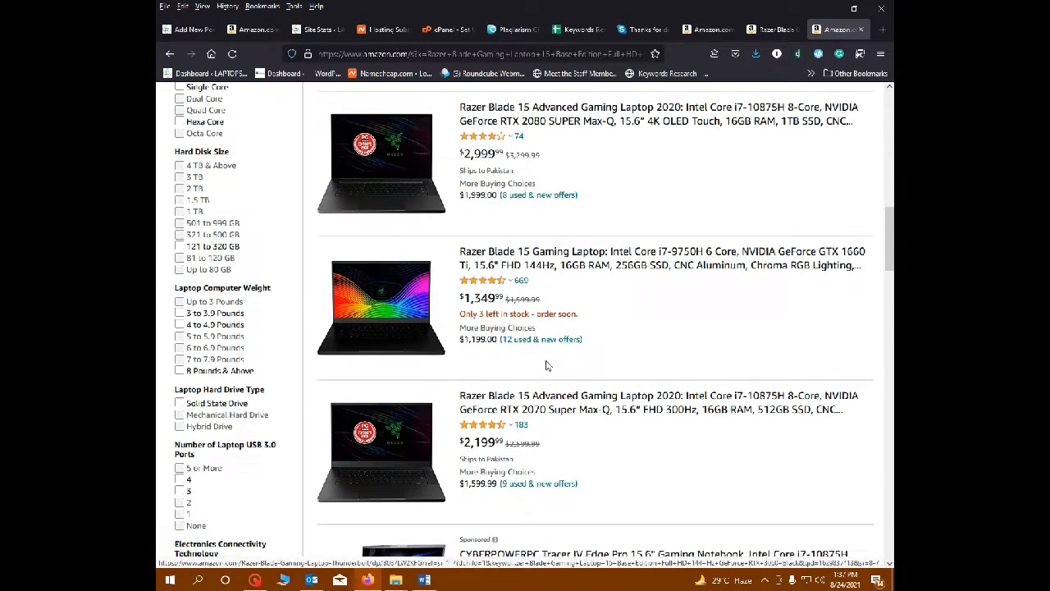
- Switch to the Word article and review the laptop table, the Razer Blade 15 (2021) specifications and link target, and the Asus ROG Scar 15 section
{"action": "left_click", "coordinate": [425, 584]}
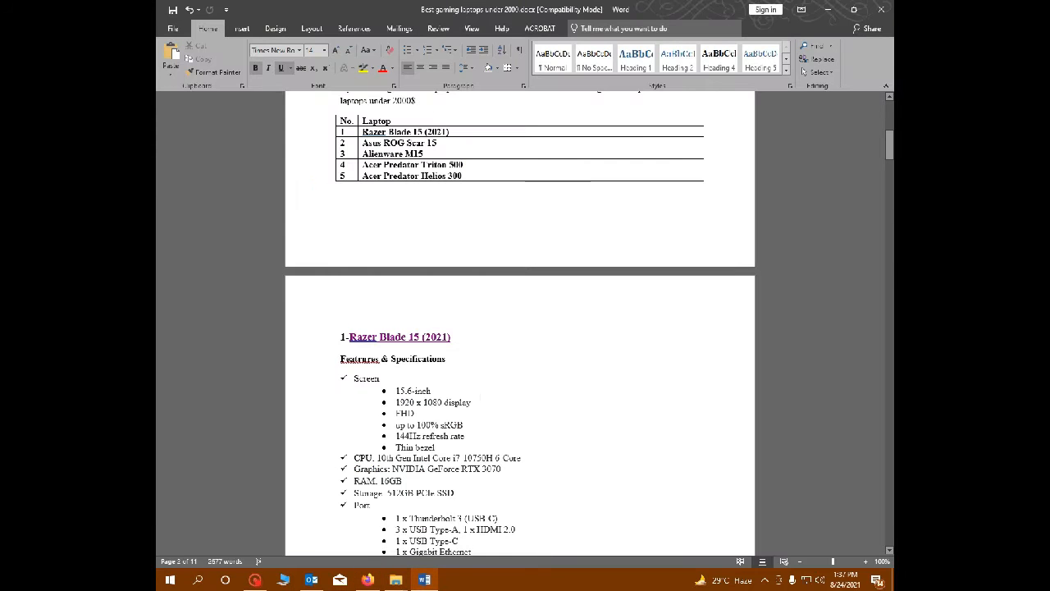
{"action": "scroll", "coordinate": [519, 328], "scroll_direction": "up", "scroll_amount": 2}
{"action": "scroll", "coordinate": [520, 328], "scroll_direction": "down", "scroll_amount": 2}
{"action": "scroll", "coordinate": [519, 328], "scroll_direction": "down", "scroll_amount": 2}
{"action": "scroll", "coordinate": [519, 328], "scroll_direction": "up", "scroll_amount": 7}
{"action": "scroll", "coordinate": [519, 328], "scroll_direction": "up", "scroll_amount": 3}
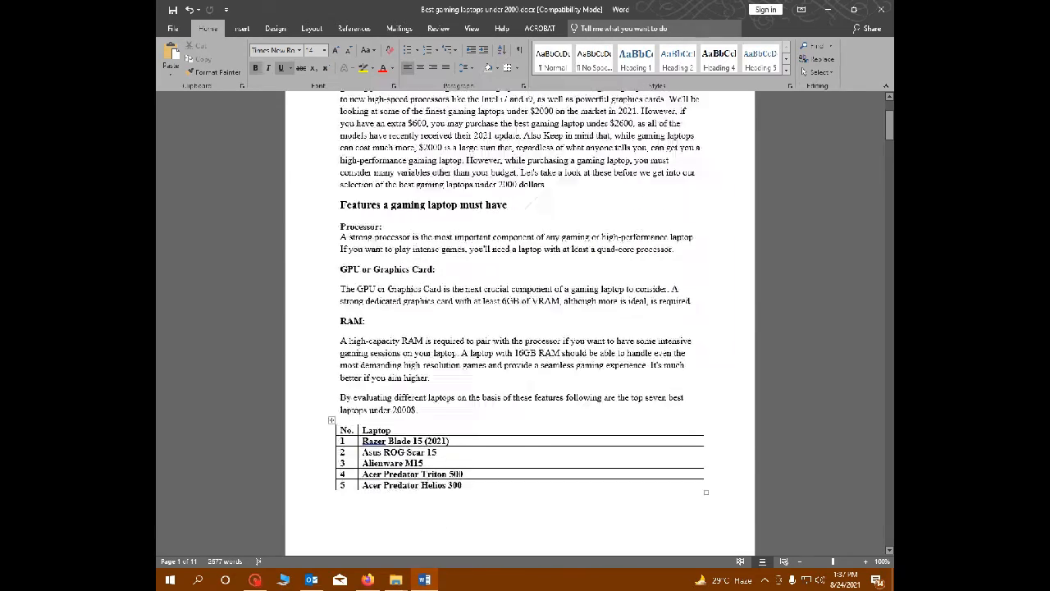
{"action": "scroll", "coordinate": [520, 329], "scroll_direction": "down", "scroll_amount": 13}
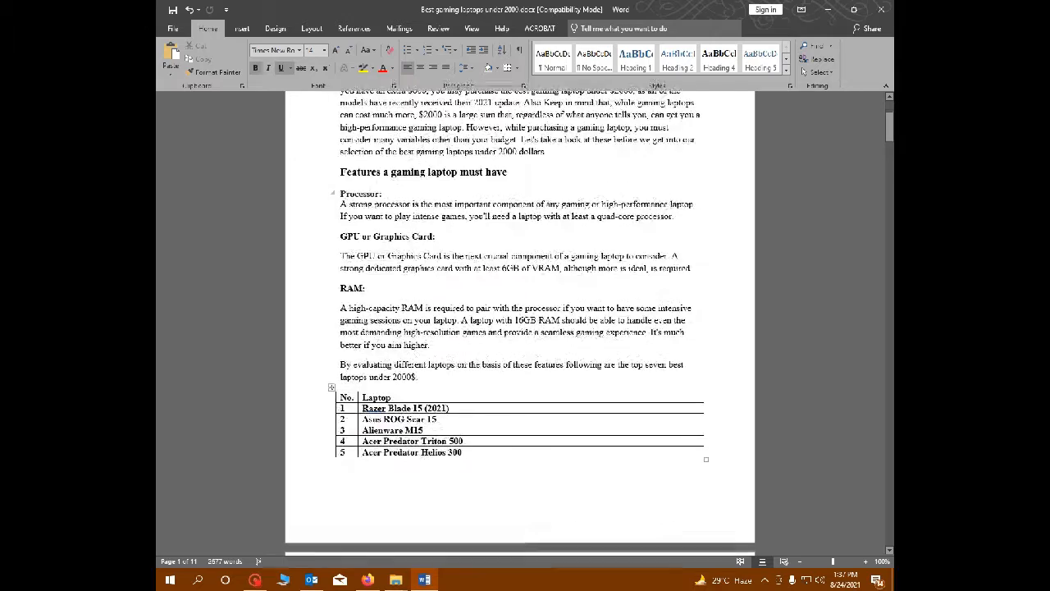
{"action": "scroll", "coordinate": [519, 329], "scroll_direction": "up", "scroll_amount": 3}
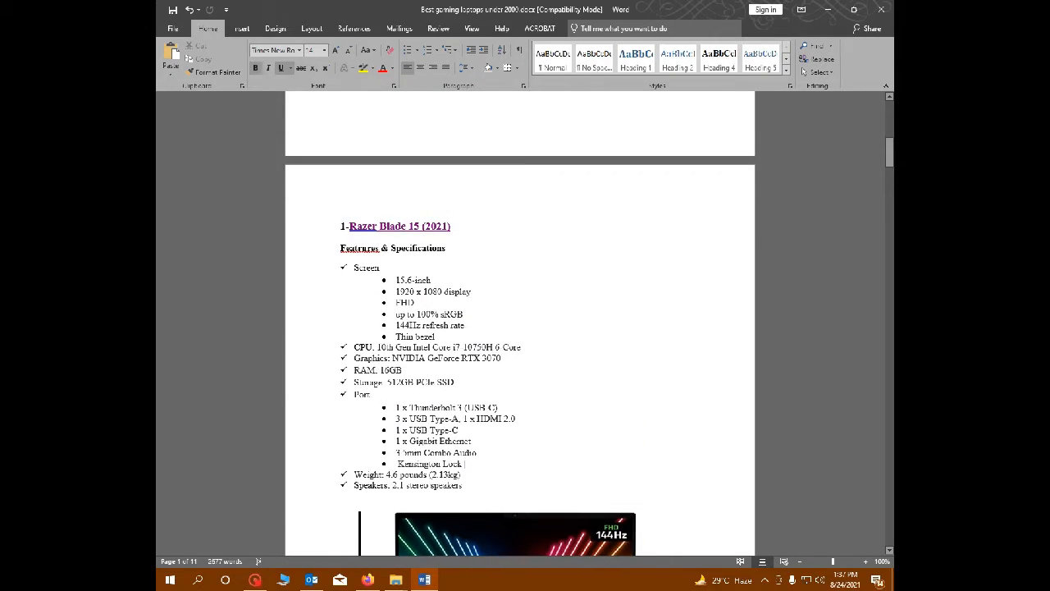
{"action": "mouse_move", "coordinate": [410, 226]}
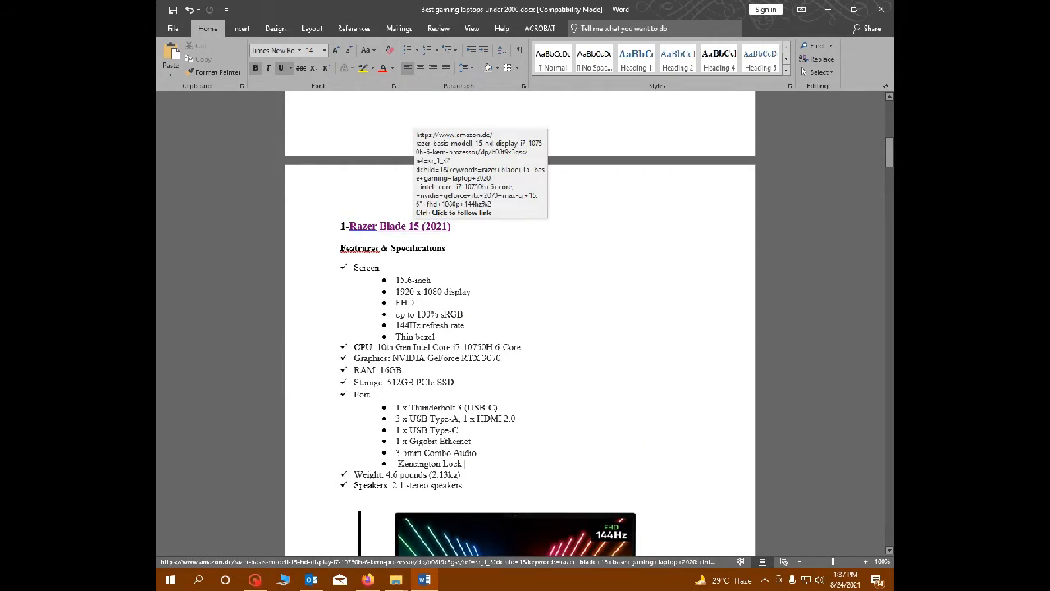
{"action": "scroll", "coordinate": [410, 226], "scroll_direction": "down", "scroll_amount": 15}
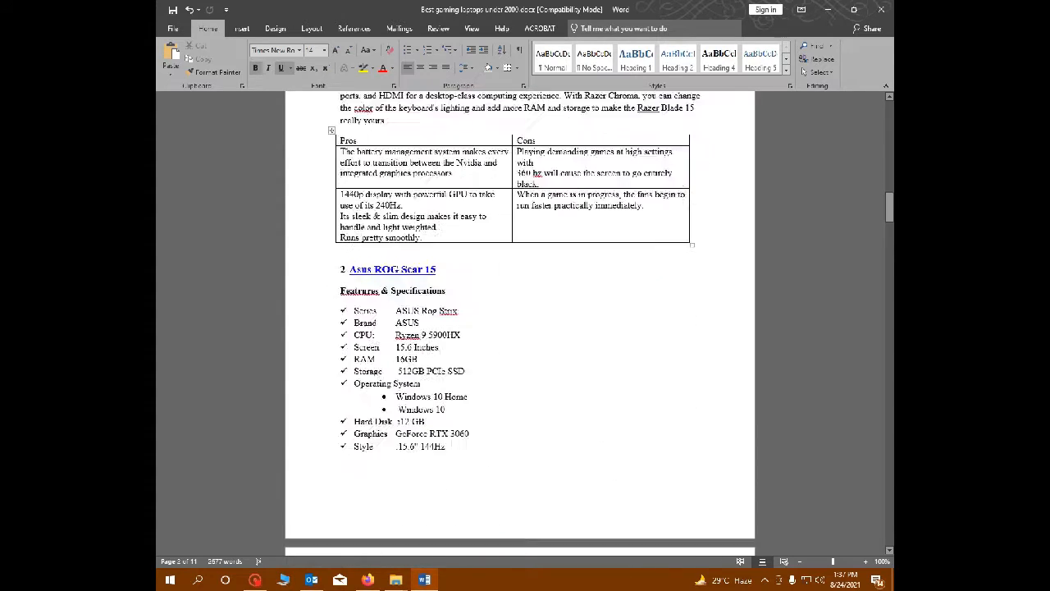
{"action": "scroll", "coordinate": [410, 227], "scroll_direction": "down", "scroll_amount": 1}
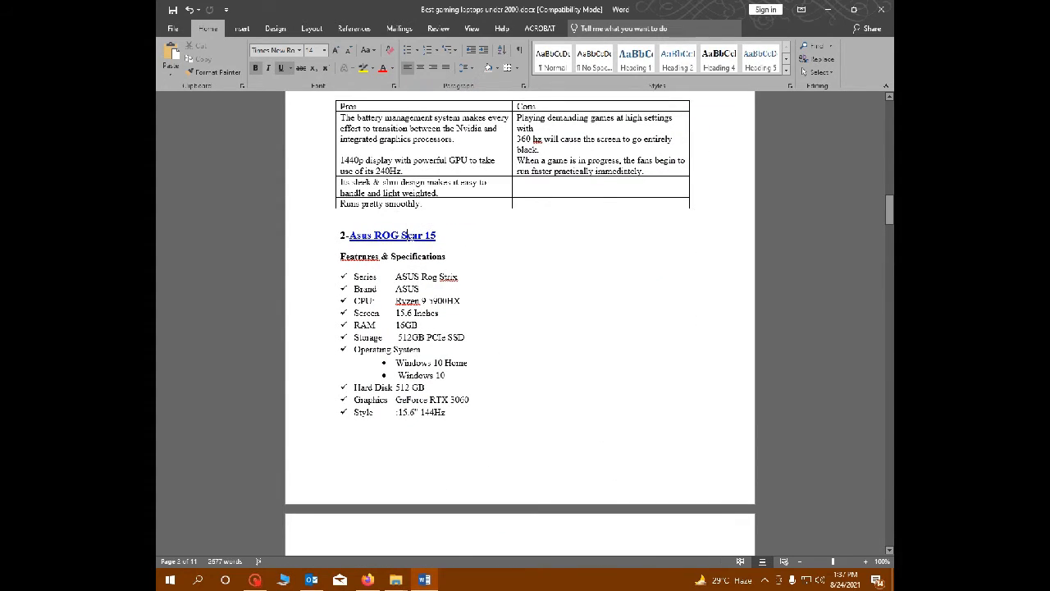
- Copy the linked heading "2-Asus ROG Scar 15" from the Word article into the WordPress post below the closing sentence
{"action": "left_click_drag", "start_coordinate": [439, 235], "coordinate": [349, 235]}
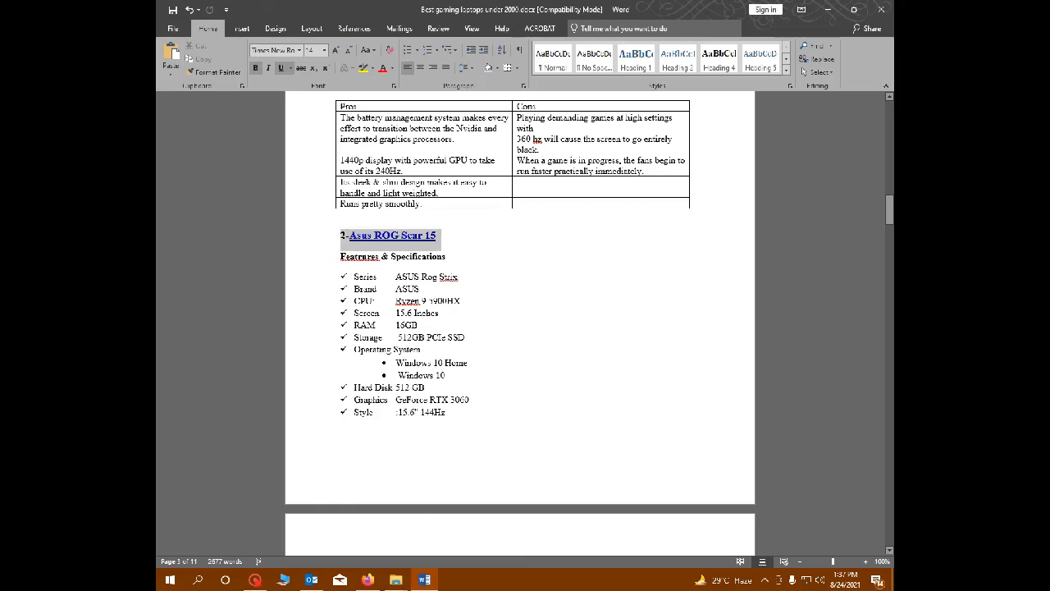
{"action": "scroll", "coordinate": [350, 235], "scroll_direction": "up", "scroll_amount": 8}
{"action": "scroll", "coordinate": [499, 364], "scroll_direction": "up", "scroll_amount": 4}
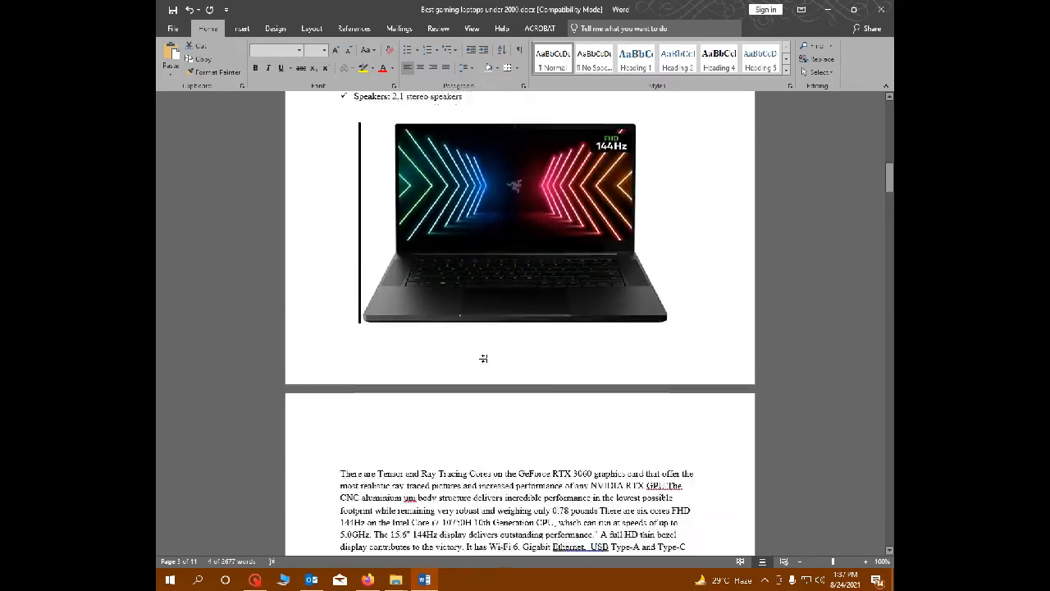
{"action": "scroll", "coordinate": [481, 356], "scroll_direction": "down", "scroll_amount": 8}
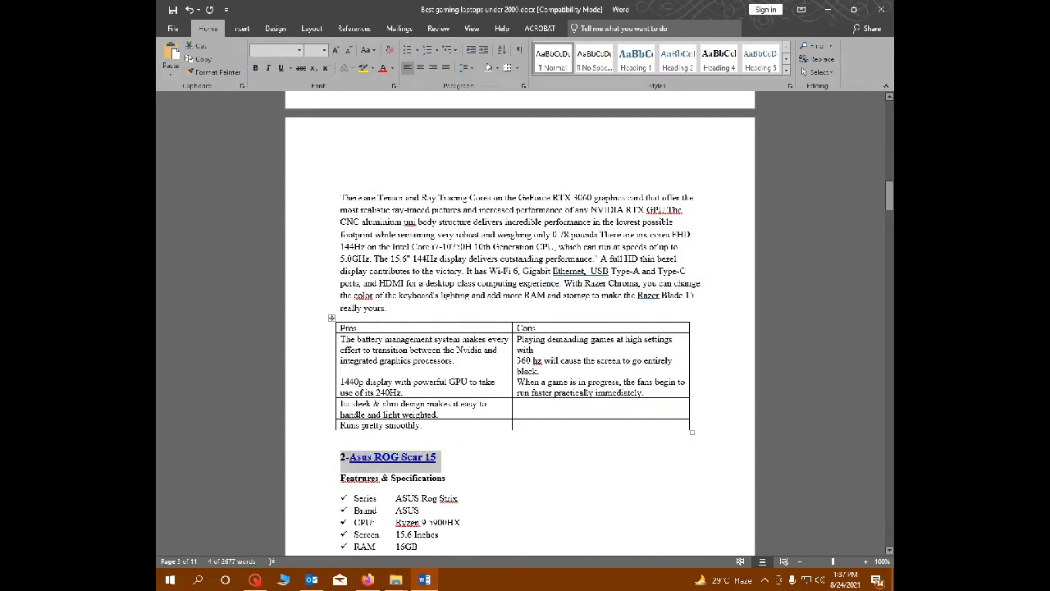
{"action": "key", "text": "alt+Tab"}
{"action": "key", "text": "alt+Tab"}
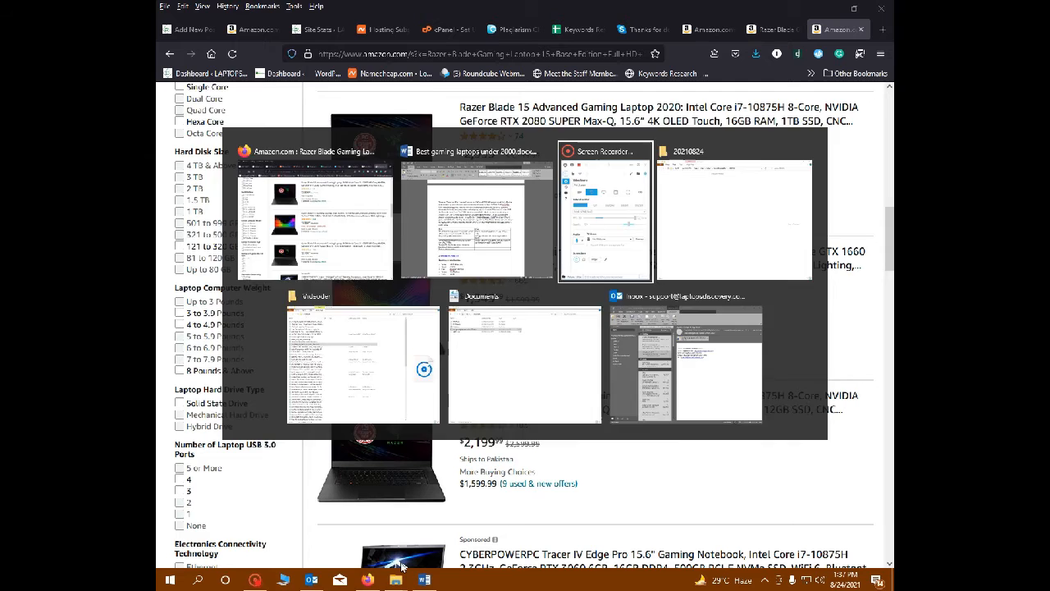
{"action": "key", "text": "alt+Tab"}
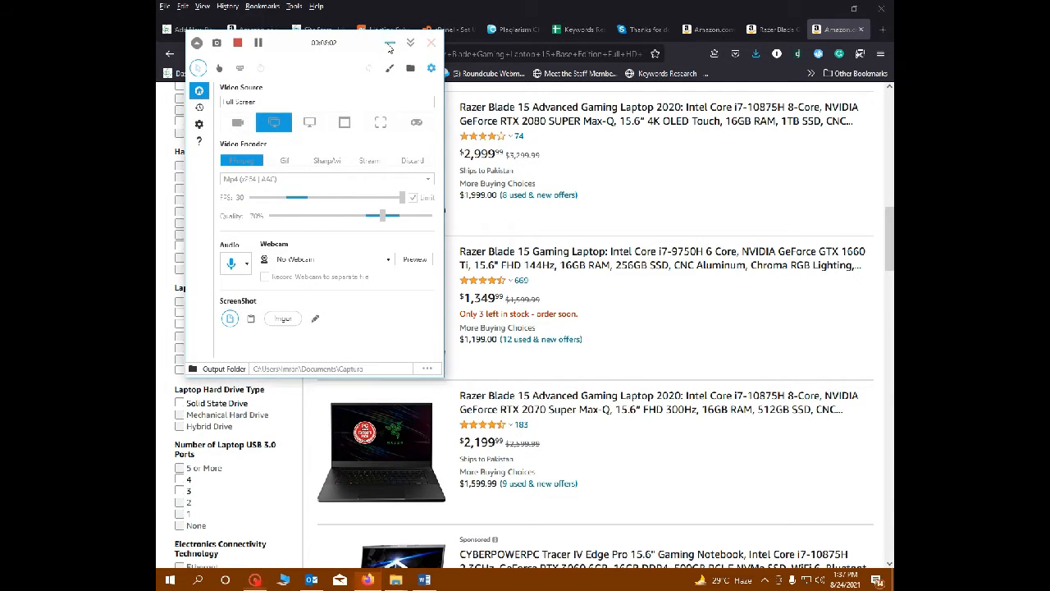
{"action": "left_click", "coordinate": [389, 43]}
{"action": "left_click", "coordinate": [185, 29]}
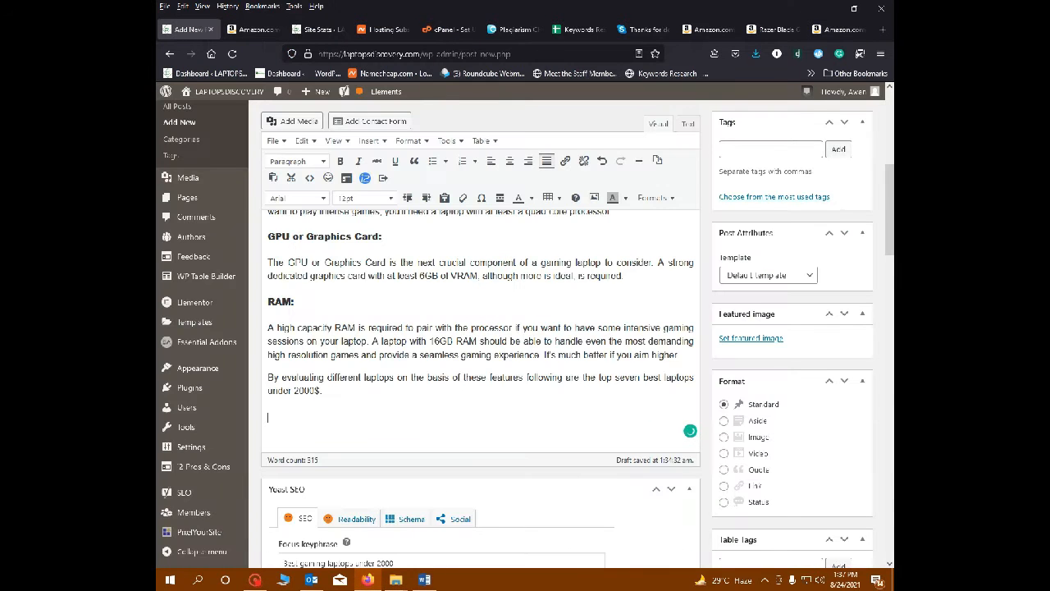
{"action": "type", "text": "2-Asus ROG Scar 15"}
- Check the link target attached to the "Asus ROG Scar 15" text in the post
{"action": "key", "text": "shift+Home"}
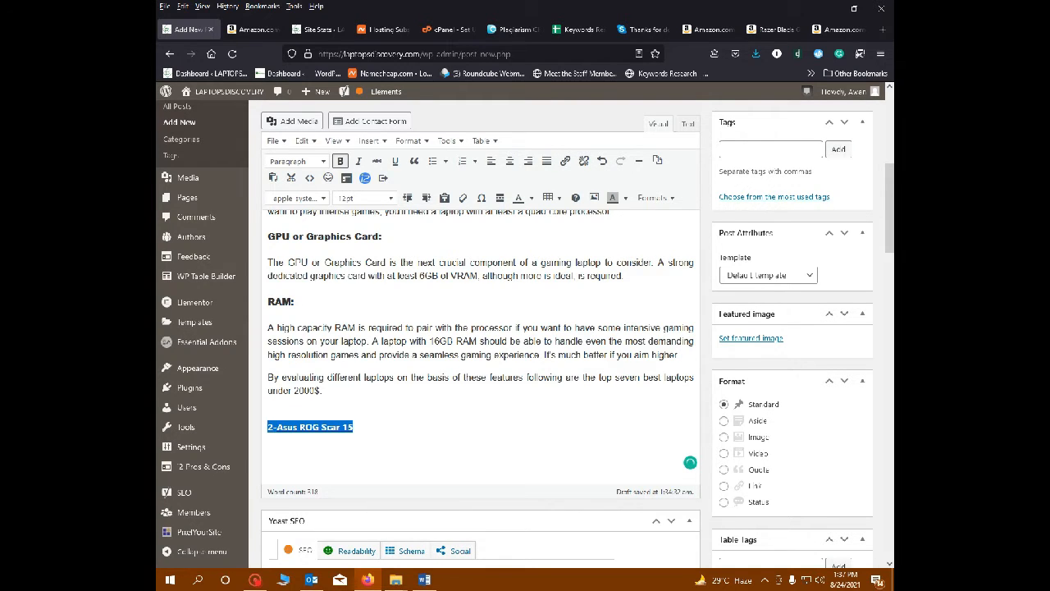
{"action": "left_click", "coordinate": [378, 449]}
{"action": "key", "text": "shift+Left"}
{"action": "key", "text": "ctrl+shift+Left"}
{"action": "key", "text": "ctrl+shift+Left"}
{"action": "key", "text": "ctrl+shift+Left"}
{"action": "key", "text": "ctrl+shift+Left"}
{"action": "key", "text": "ctrl+shift+Left"}
{"action": "left_click", "coordinate": [313, 427]}
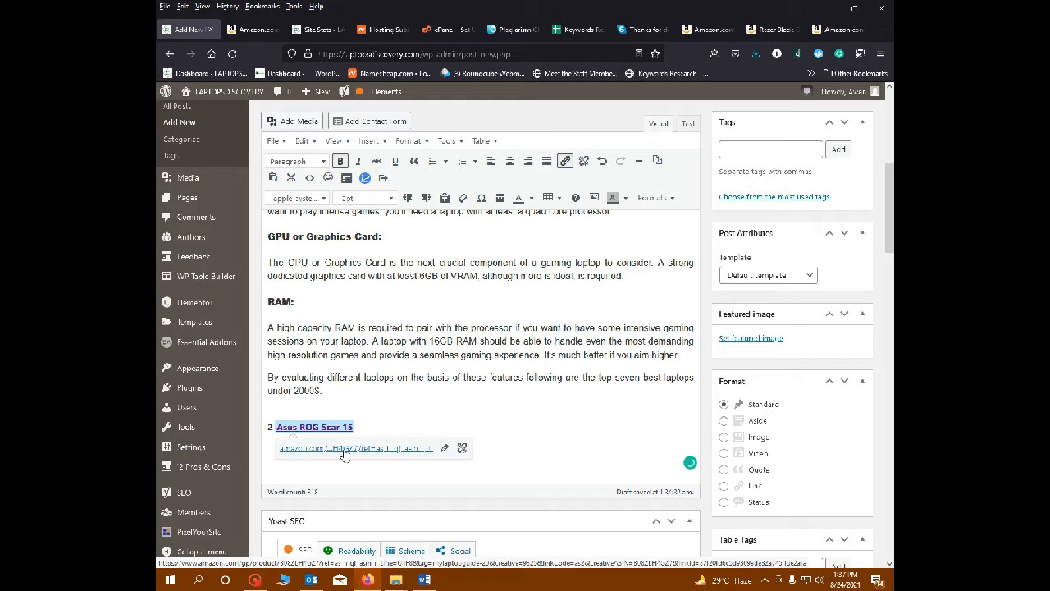
{"action": "key", "text": "End"}
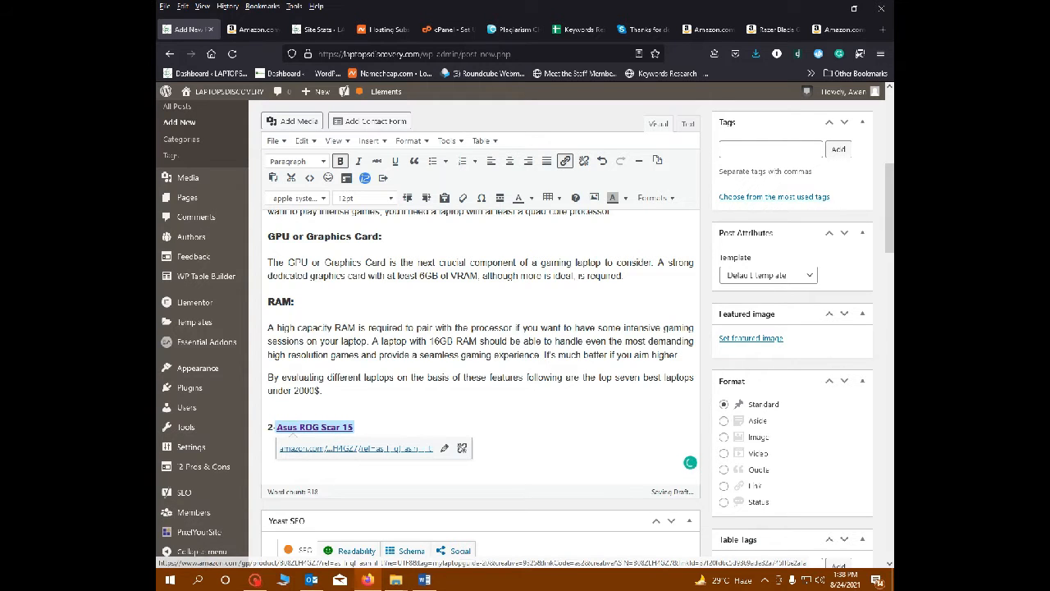
- Format the "2-Asus ROG Scar 15" line in the Arial font as Heading 2
{"action": "key", "text": "shift+Home"}
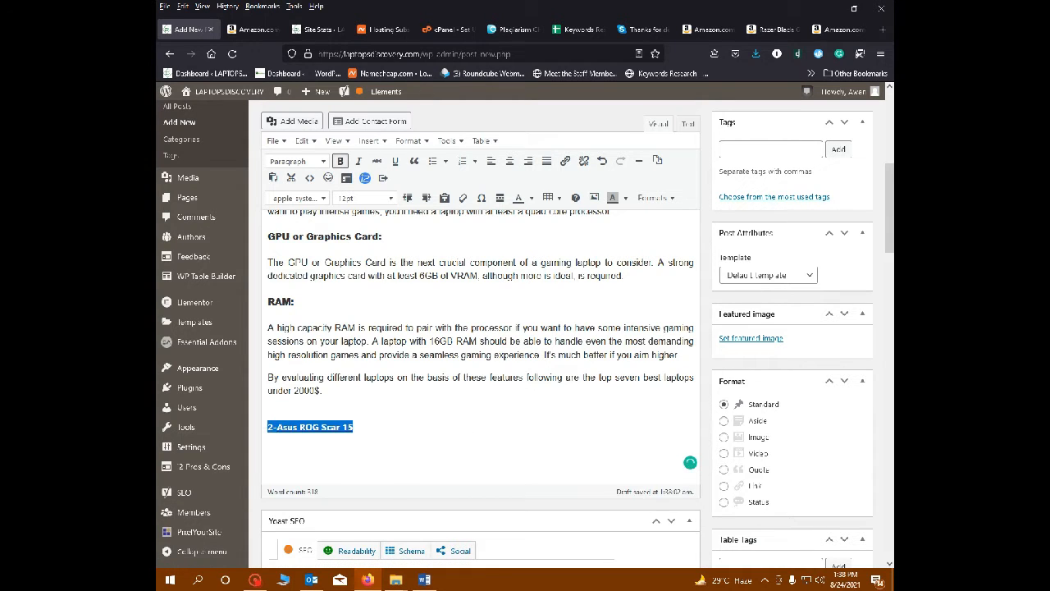
{"action": "left_click", "coordinate": [322, 201]}
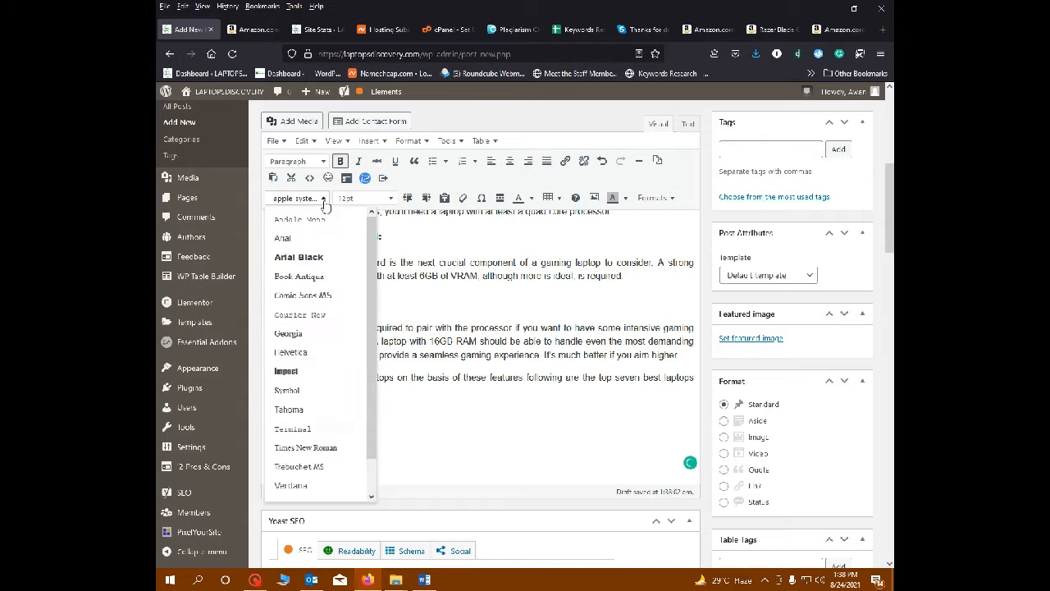
{"action": "left_click", "coordinate": [303, 240]}
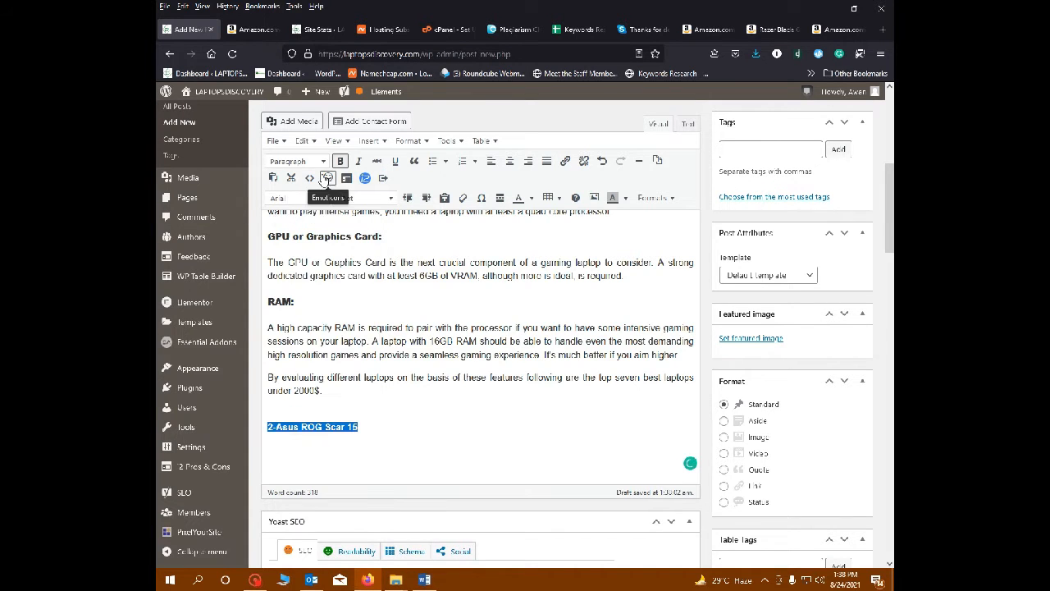
{"action": "left_click", "coordinate": [316, 162]}
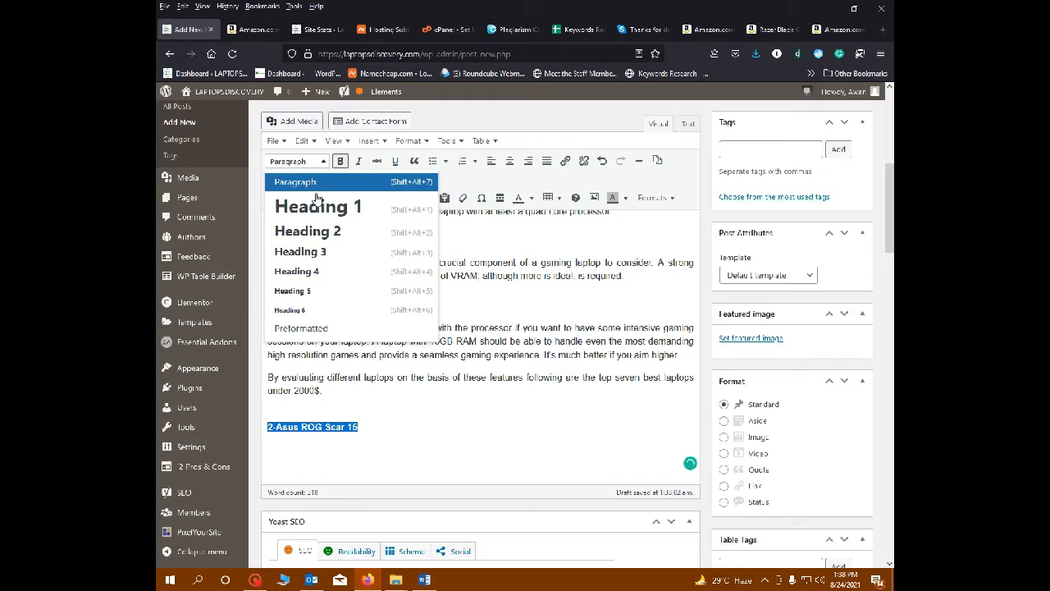
{"action": "left_click", "coordinate": [324, 232]}
{"action": "left_click", "coordinate": [388, 456]}
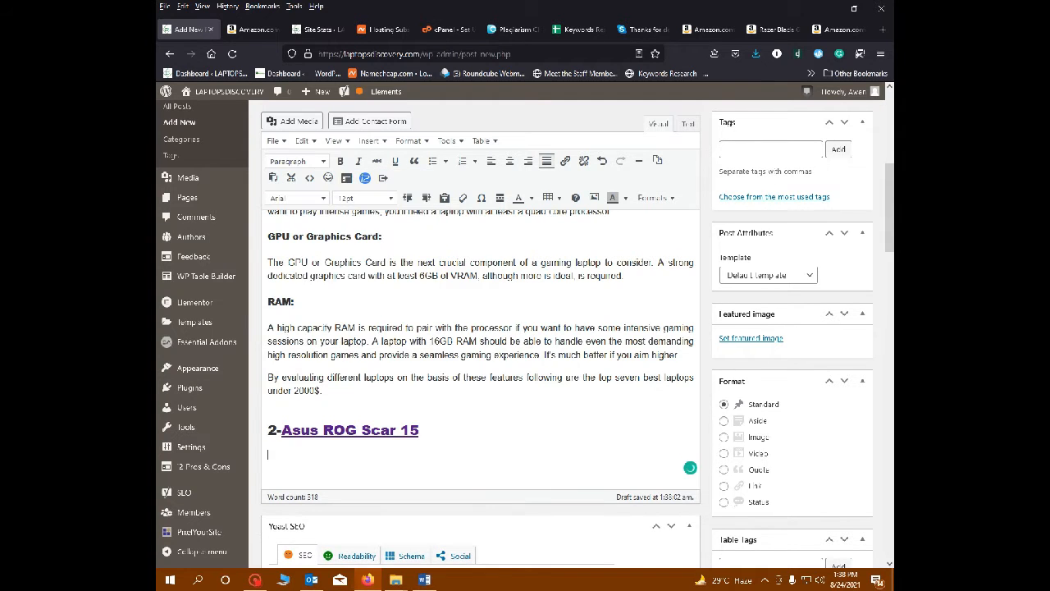
- Check the link of the "Asus ROG Scar 15" heading and bring up its ASUS ROG Strix G15 product page on amazon.com
{"action": "left_click", "coordinate": [381, 431]}
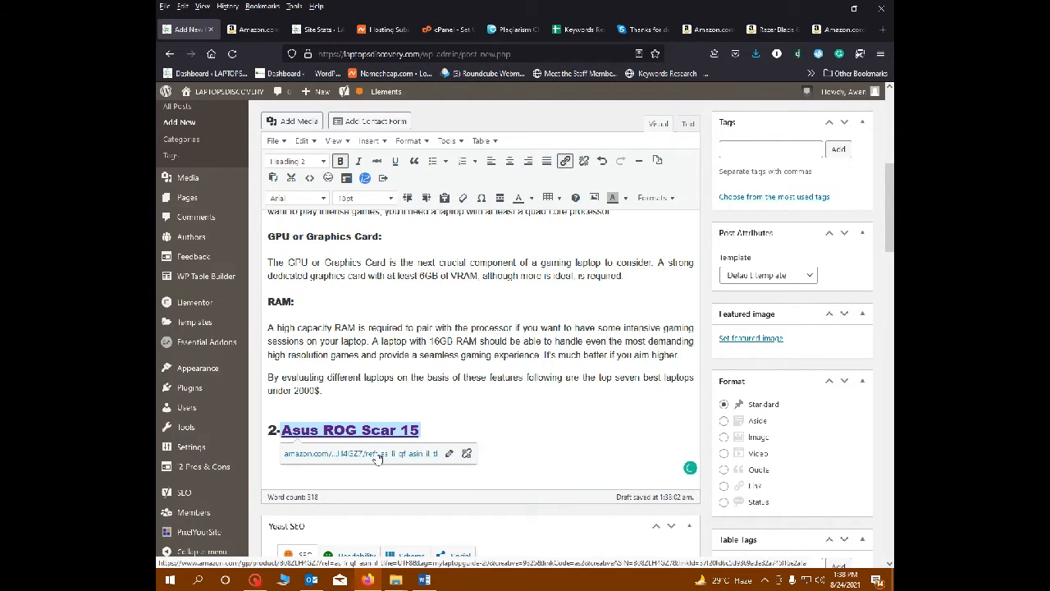
{"action": "left_click", "coordinate": [378, 456]}
{"action": "left_click", "coordinate": [304, 30]}
{"action": "left_click", "coordinate": [325, 29]}
{"action": "left_click", "coordinate": [251, 29]}
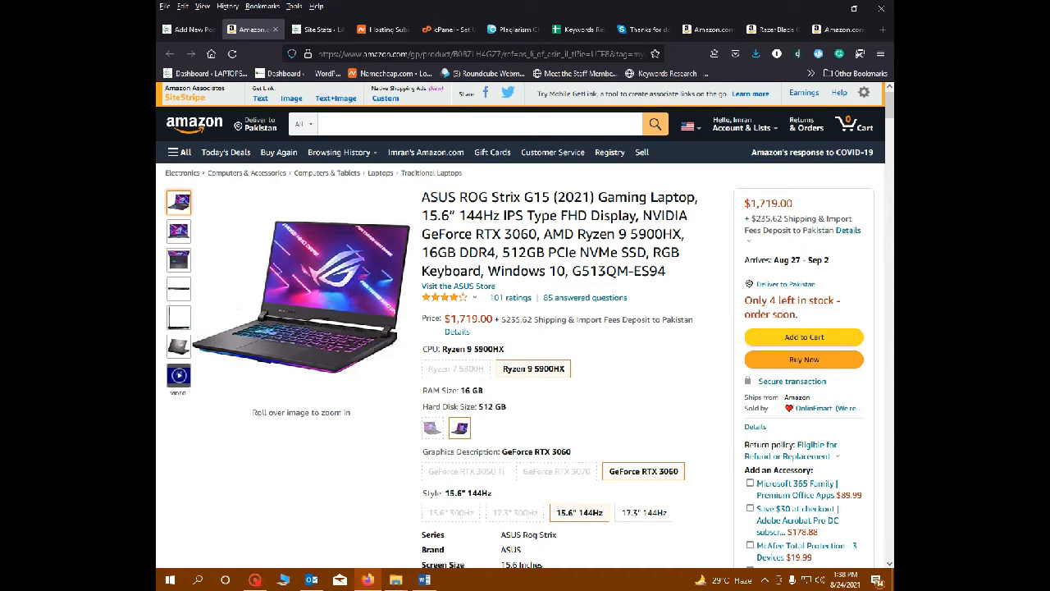
- Generate a short Amazon Associates text link for the ASUS ROG Strix G15 page using the first tracking ID in the list, and copy it
{"action": "left_click", "coordinate": [261, 103]}
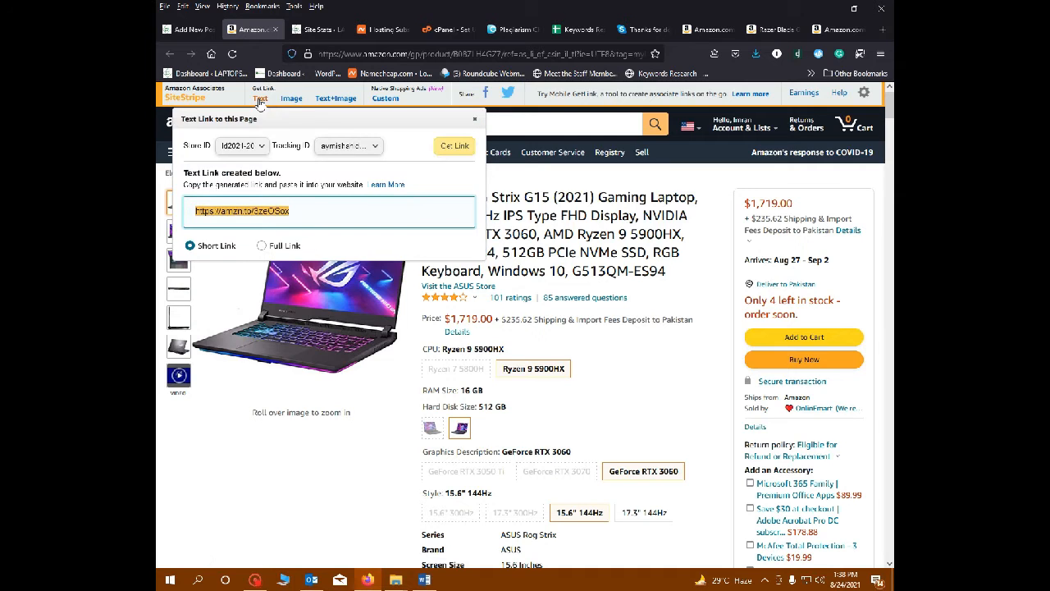
{"action": "left_click", "coordinate": [372, 149]}
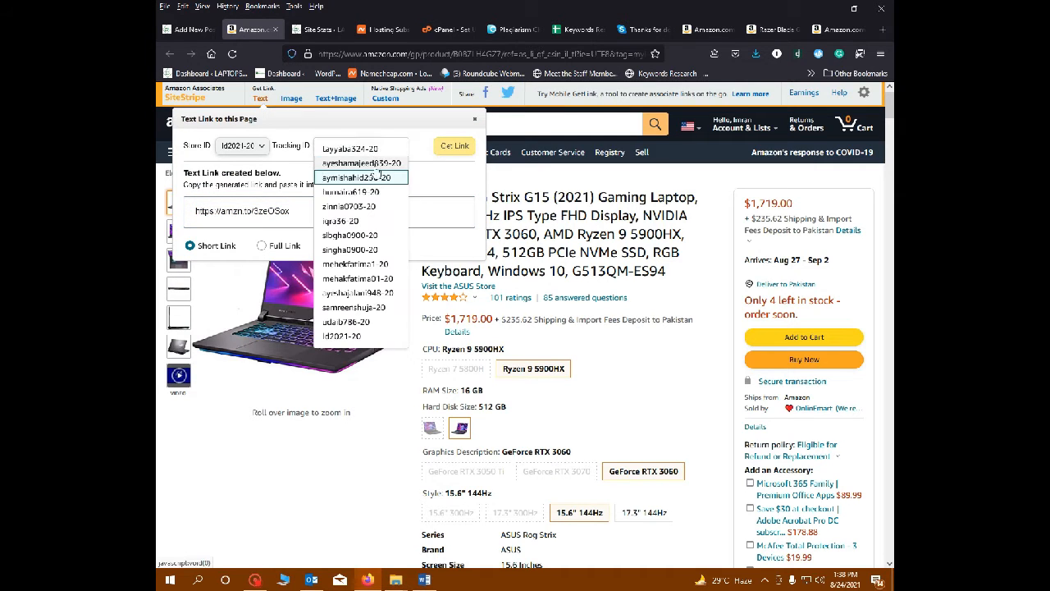
{"action": "left_click", "coordinate": [358, 151]}
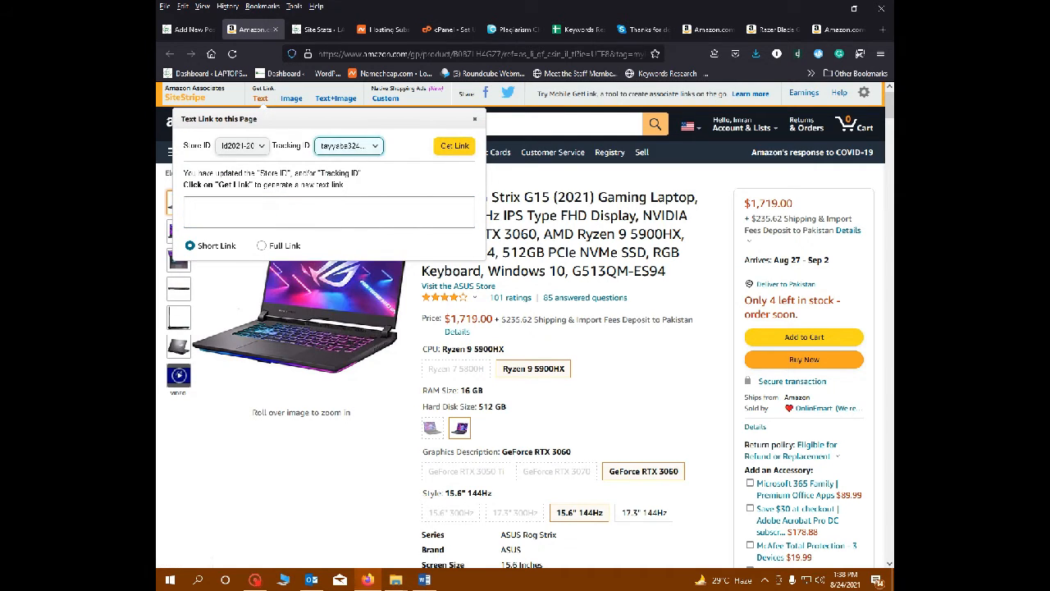
{"action": "left_click", "coordinate": [453, 148]}
{"action": "left_click_drag", "start_coordinate": [287, 211], "coordinate": [195, 211]}
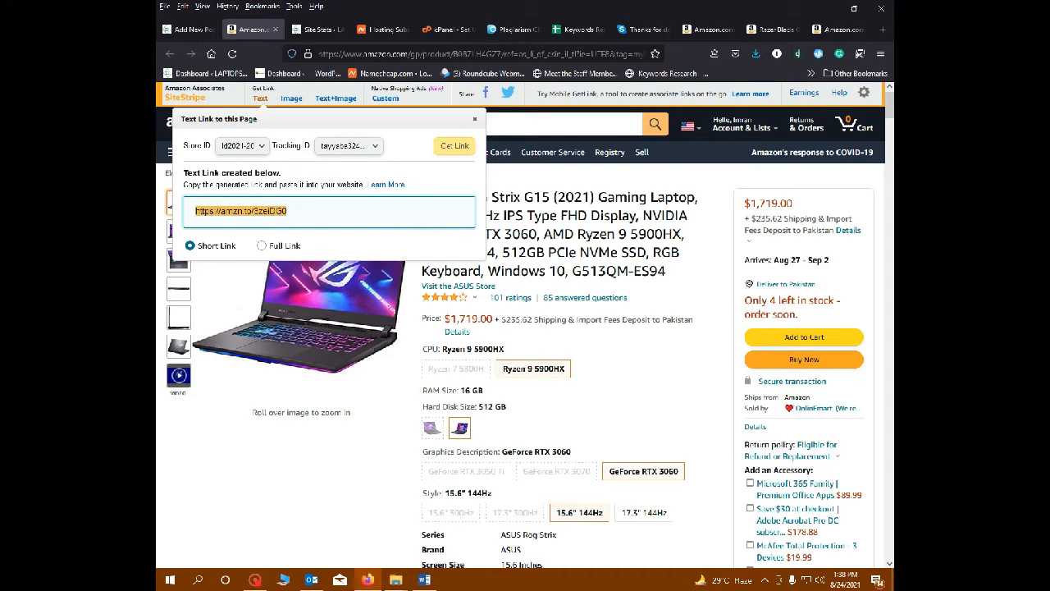
{"action": "left_click", "coordinate": [190, 30]}
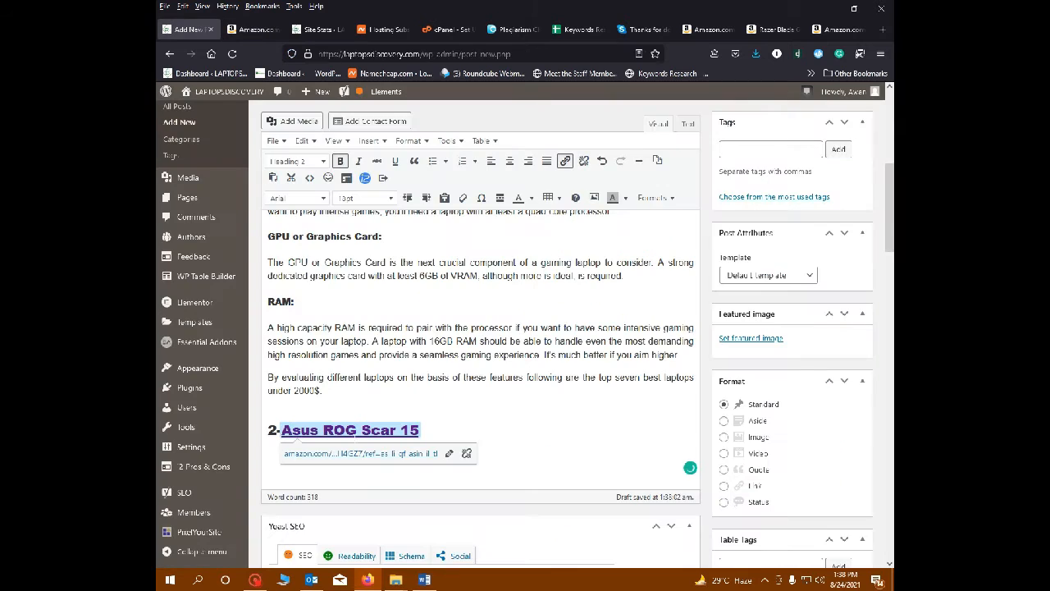
{"action": "left_click", "coordinate": [449, 453]}
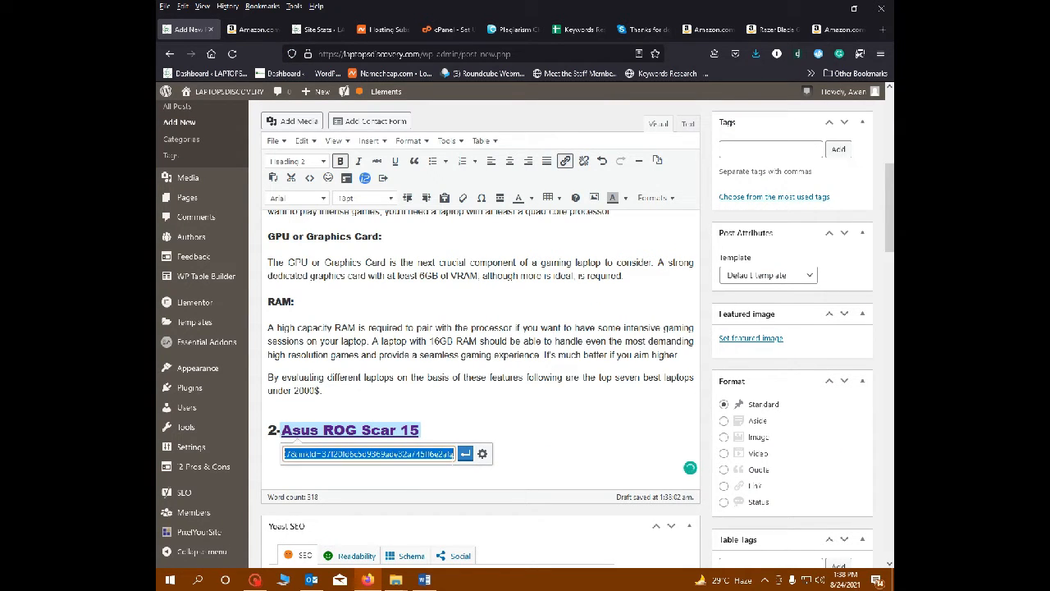
{"action": "key", "text": "BackSpace"}
{"action": "type", "text": "https://amzn.to/3zalDG0"}
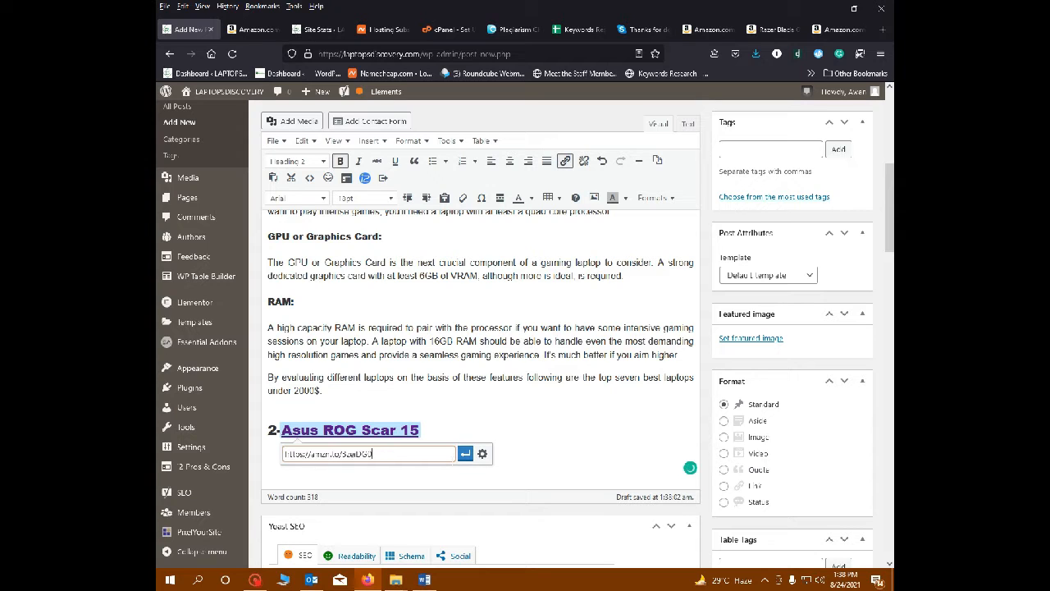
{"action": "key", "text": "Return"}
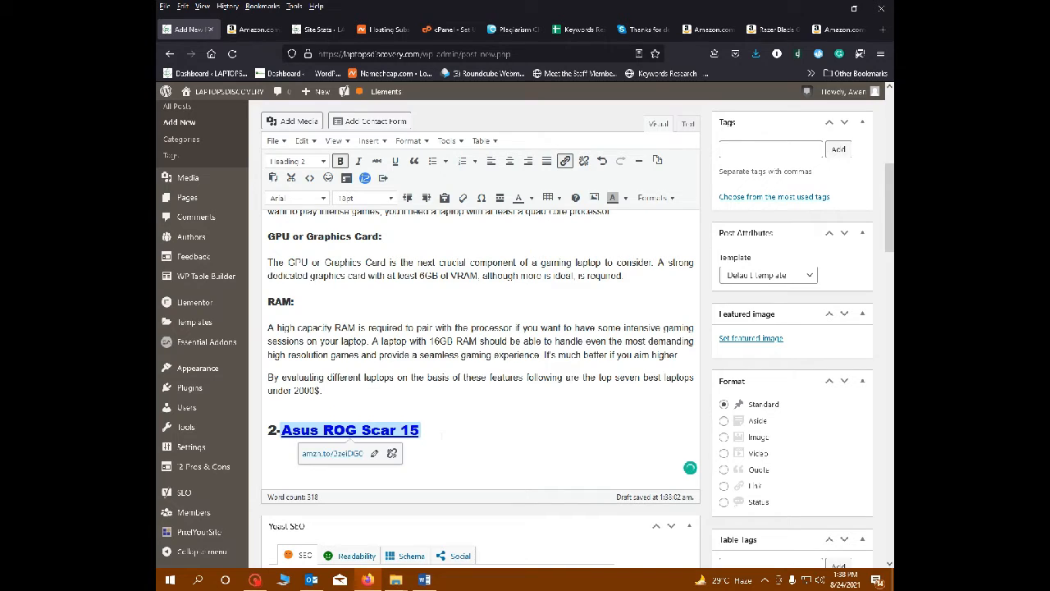
- Add empty lines below the "Asus ROG Scar 15" heading, and follow its short link to check the tracking ID in the product page address
{"action": "key", "text": "Return"}
{"action": "key", "text": "Return"}
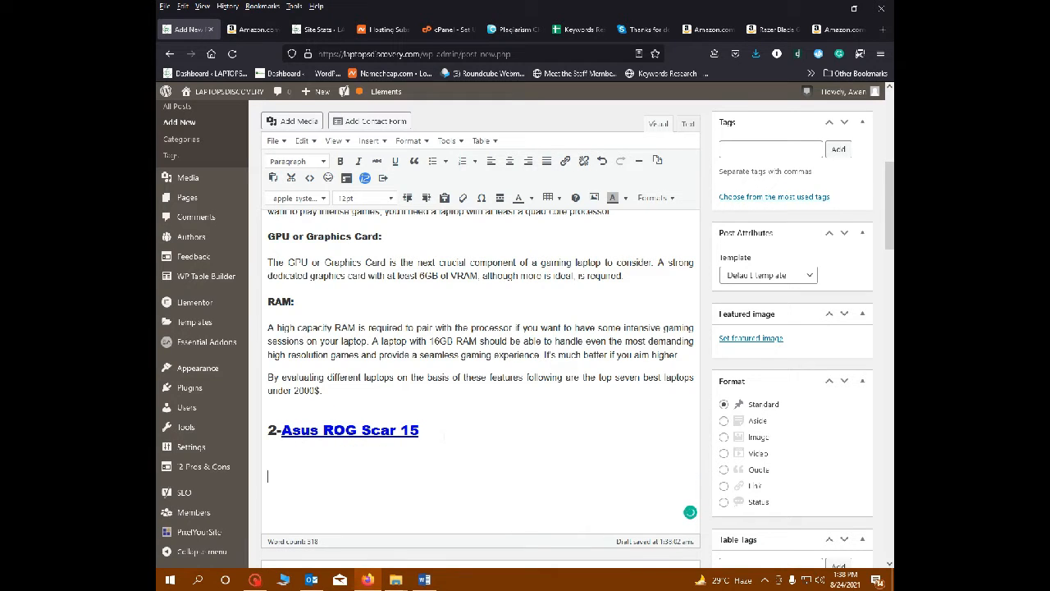
{"action": "left_click", "coordinate": [375, 431]}
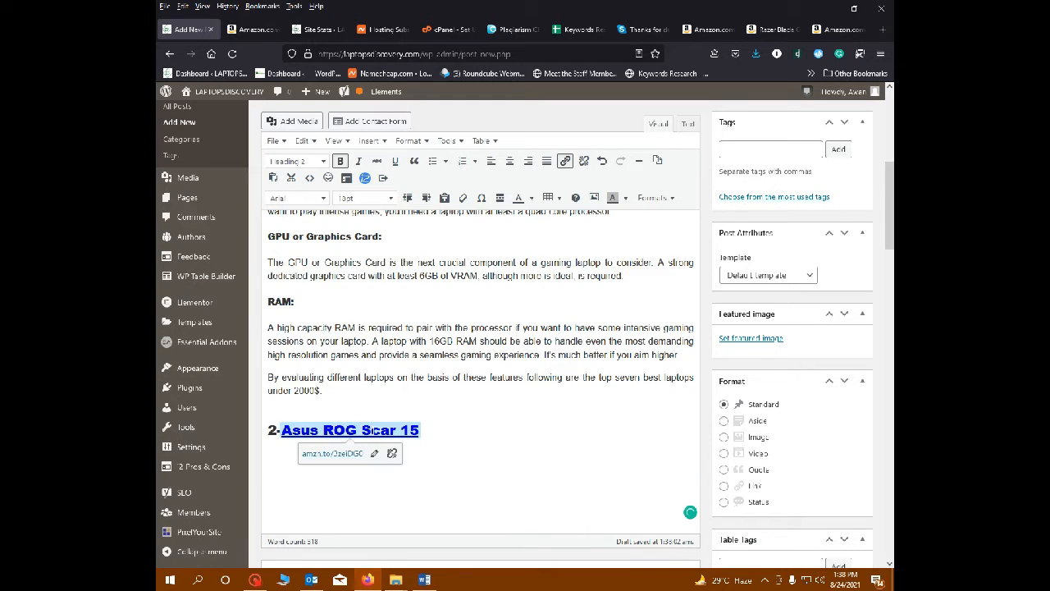
{"action": "left_click", "coordinate": [348, 456]}
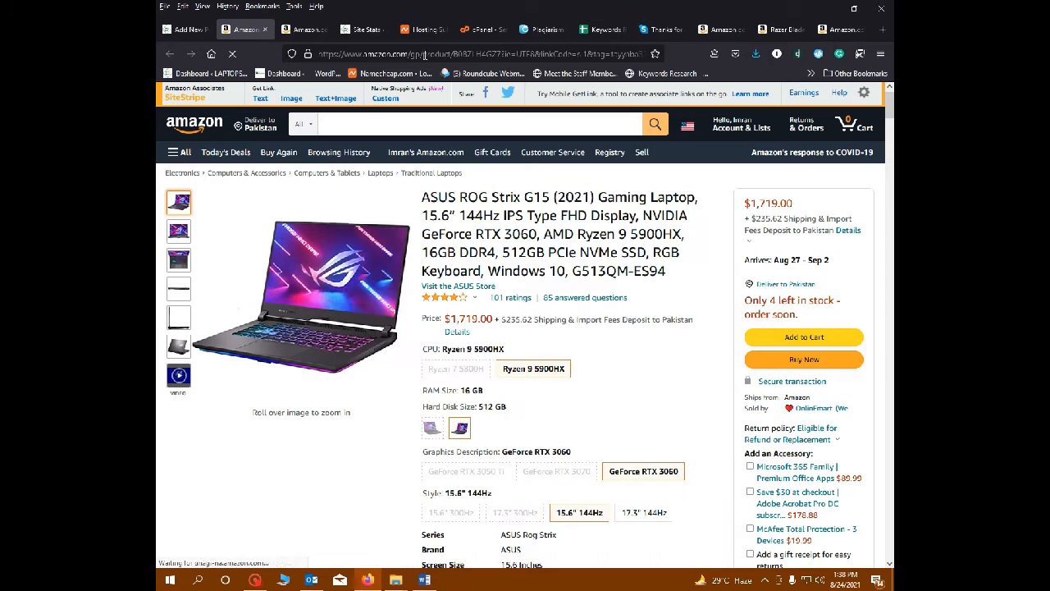
{"action": "left_click_drag", "start_coordinate": [428, 55], "coordinate": [617, 54]}
{"action": "left_click", "coordinate": [592, 54]}
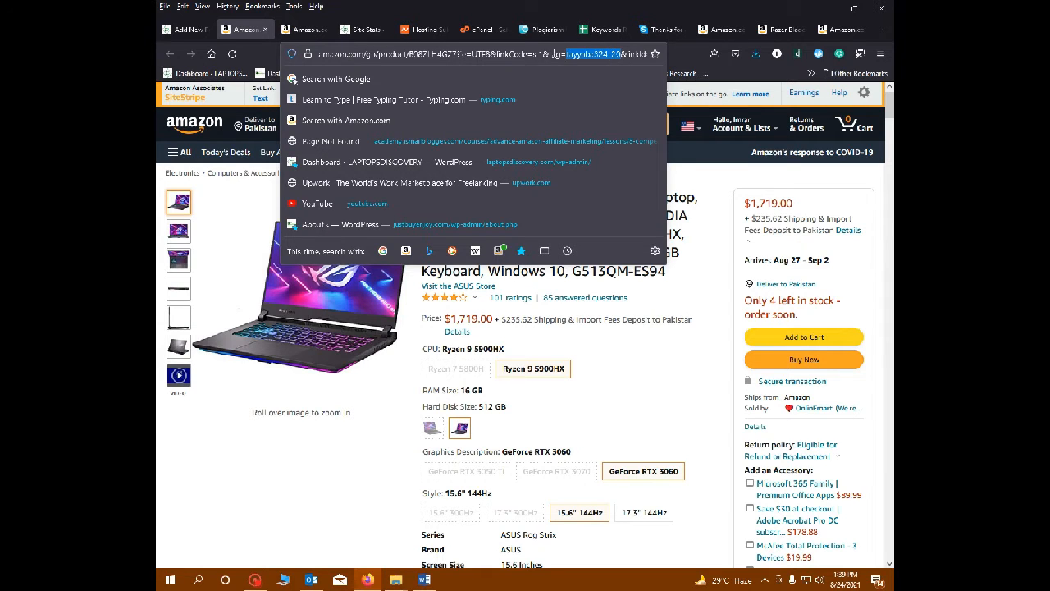
{"action": "left_click", "coordinate": [692, 267]}
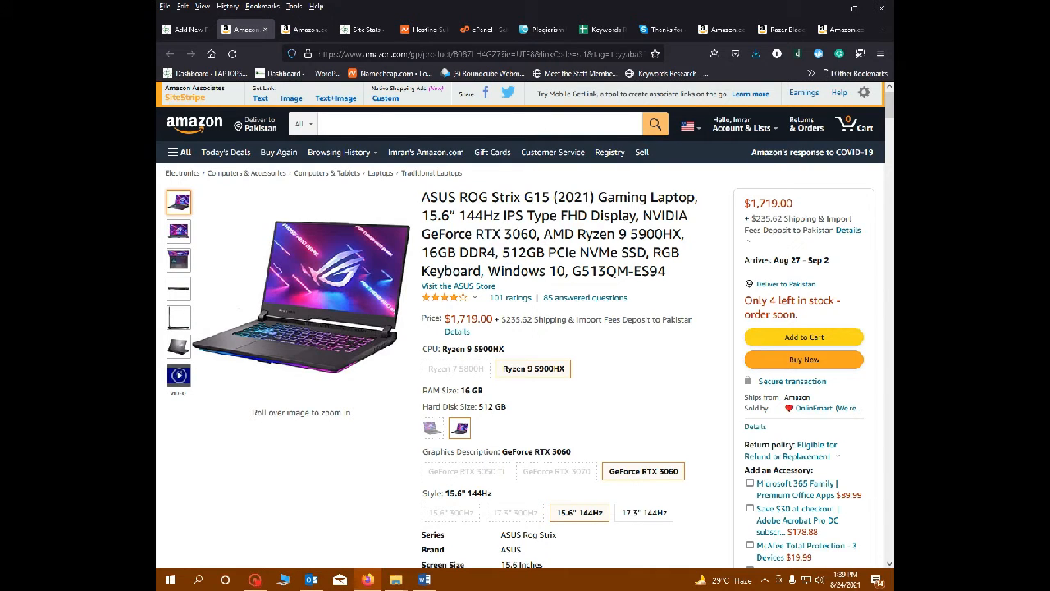
- Look through the related products on amazon.com, view the CYBERPOWERPC Tracer IV Edge Pro page, and return to the WordPress post
{"action": "scroll", "coordinate": [490, 229], "scroll_direction": "down", "scroll_amount": 12}
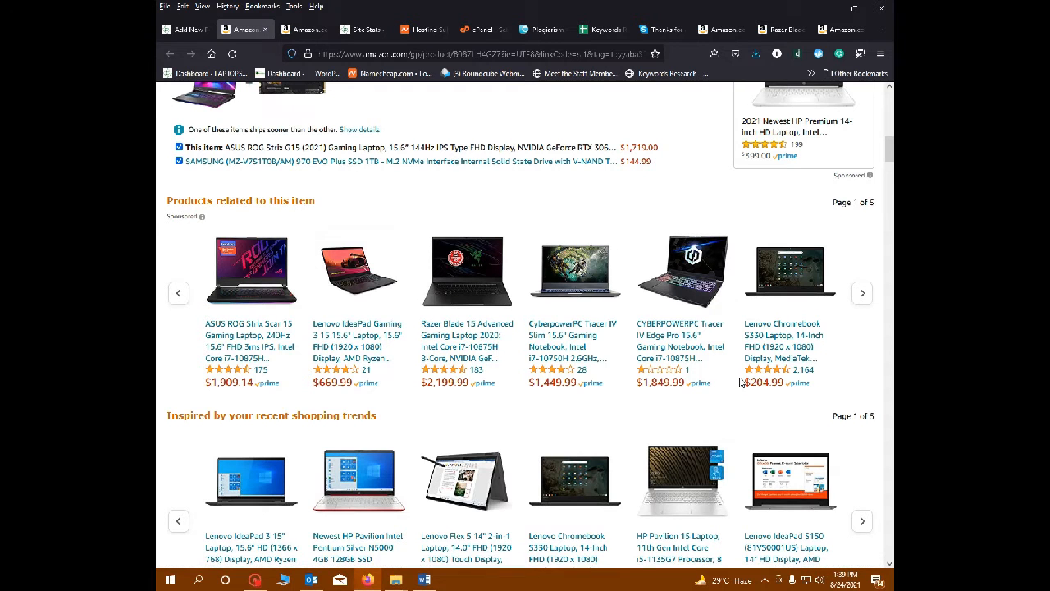
{"action": "left_click", "coordinate": [656, 353]}
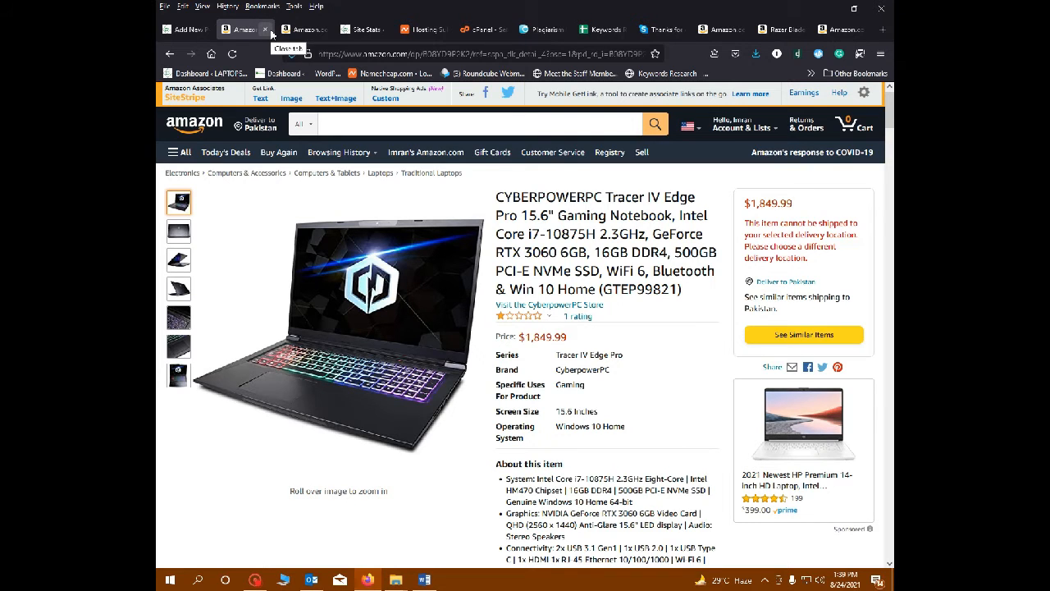
{"action": "left_click", "coordinate": [265, 30]}
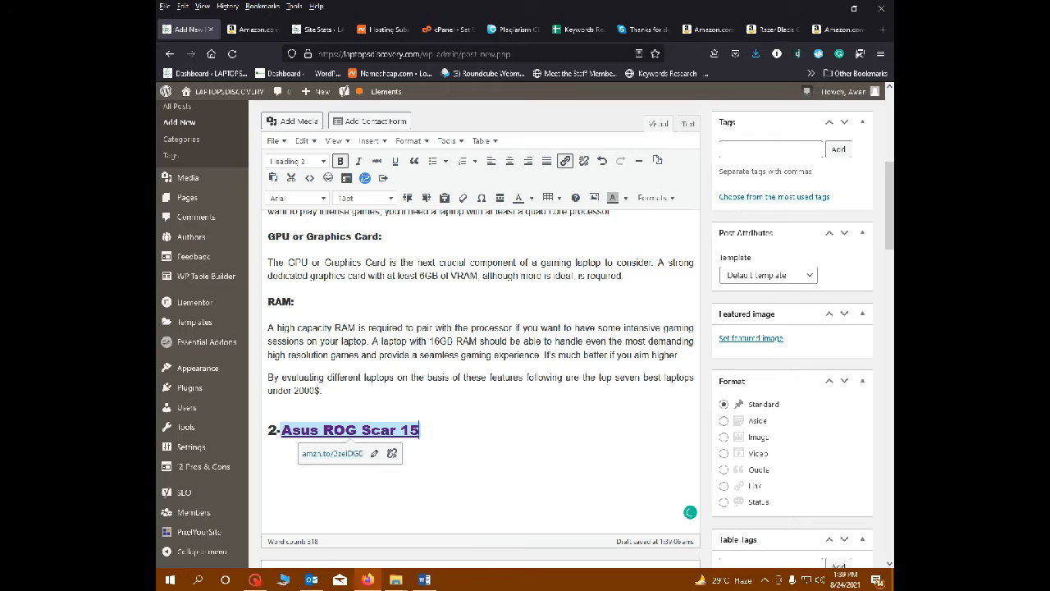
- Remove the extra empty lines directly below the "Asus ROG Scar 15" heading
{"action": "left_click", "coordinate": [430, 474]}
{"action": "scroll", "coordinate": [430, 474], "scroll_direction": "down", "scroll_amount": 1}
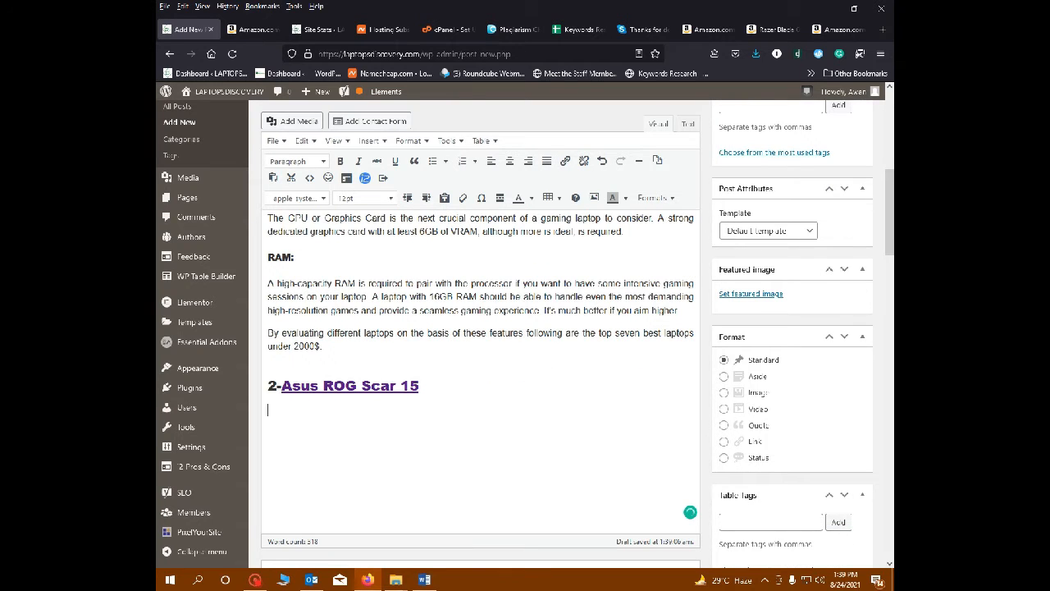
{"action": "key", "text": "Return"}
{"action": "key", "text": "BackSpace"}
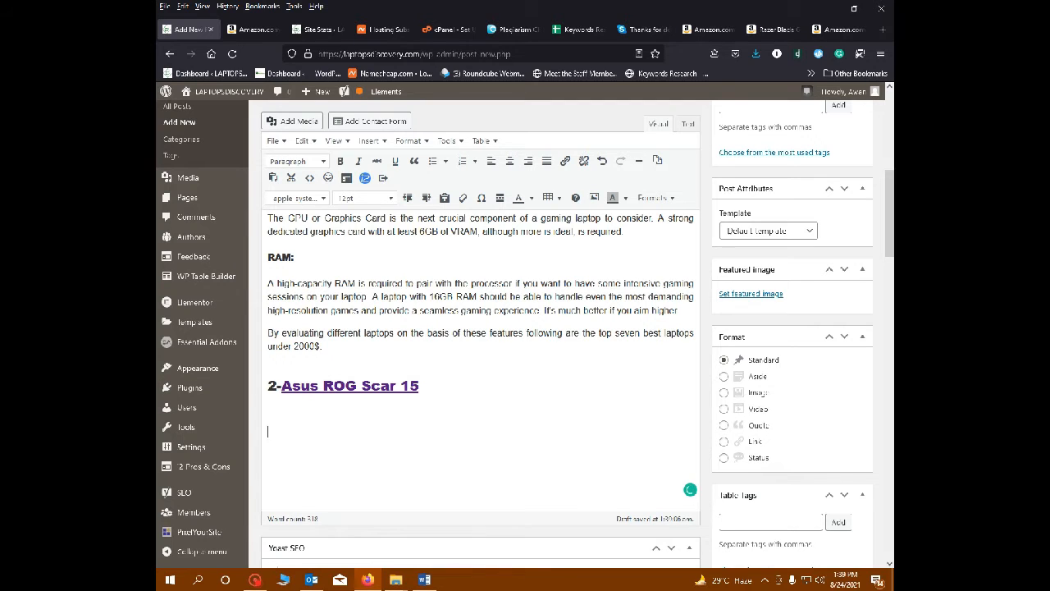
{"action": "key", "text": "BackSpace"}
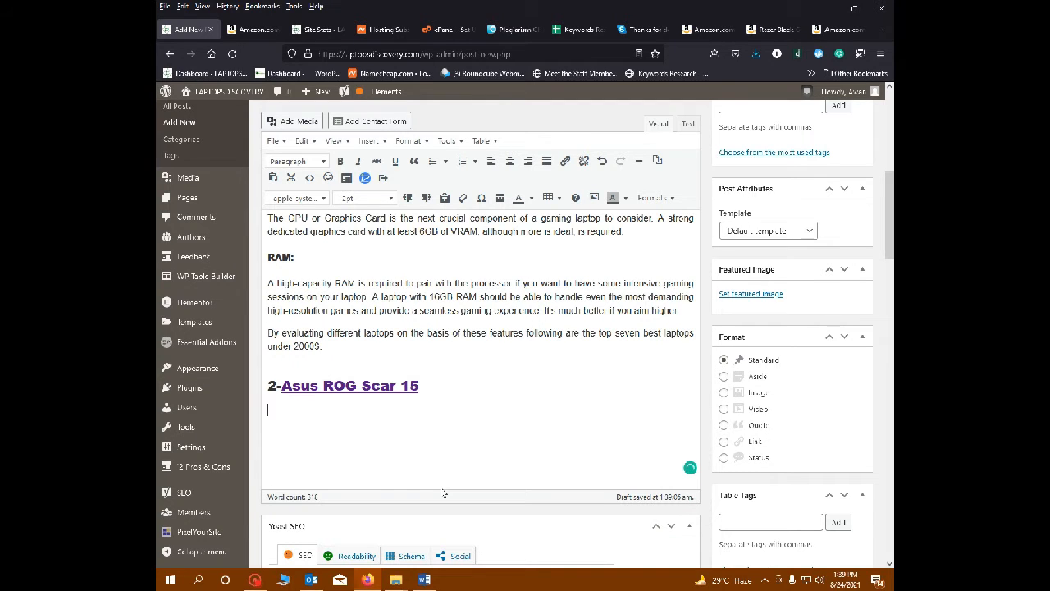
{"action": "left_click", "coordinate": [270, 360]}
{"action": "key", "text": "Delete"}
{"action": "key", "text": "ctrl+z"}
- Switch to the Word article and examine the specifications list and description paragraph of the Asus ROG Scar 15 section
{"action": "left_click", "coordinate": [439, 582]}
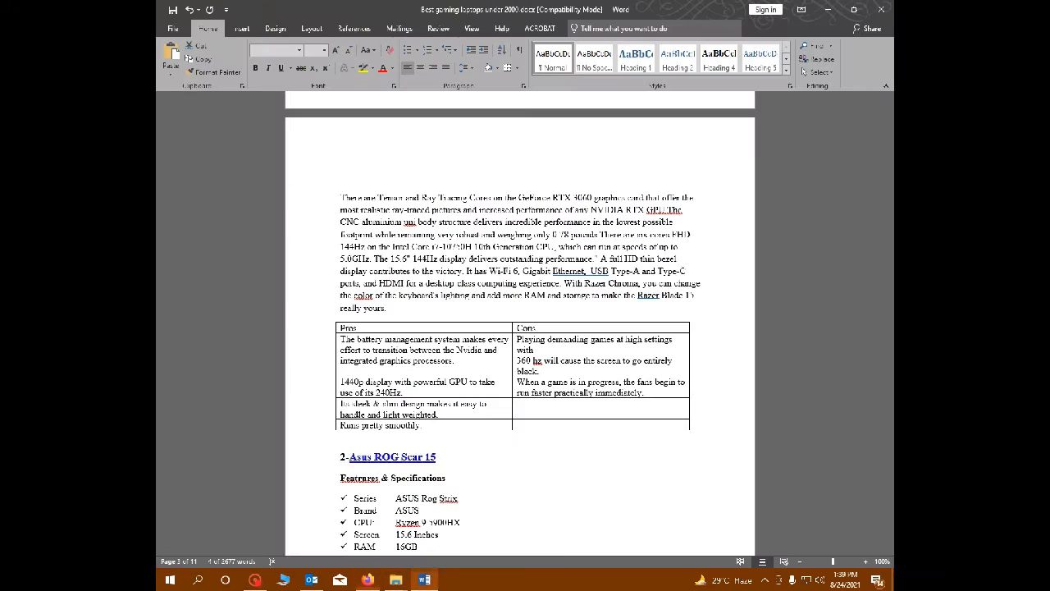
{"action": "scroll", "coordinate": [520, 328], "scroll_direction": "up", "scroll_amount": 5}
{"action": "scroll", "coordinate": [520, 328], "scroll_direction": "down", "scroll_amount": 15}
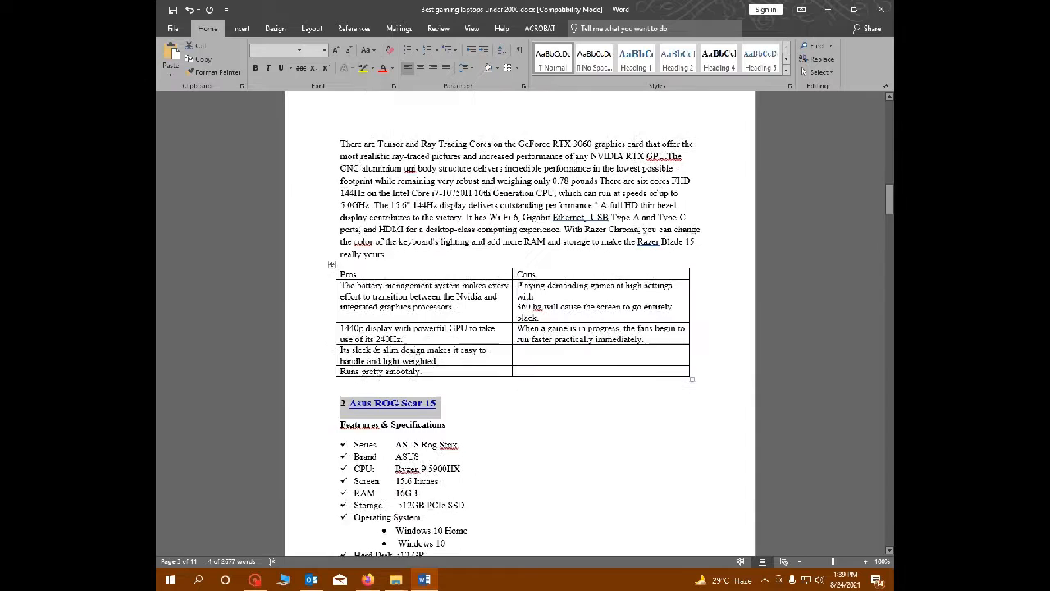
{"action": "scroll", "coordinate": [520, 328], "scroll_direction": "up", "scroll_amount": 2}
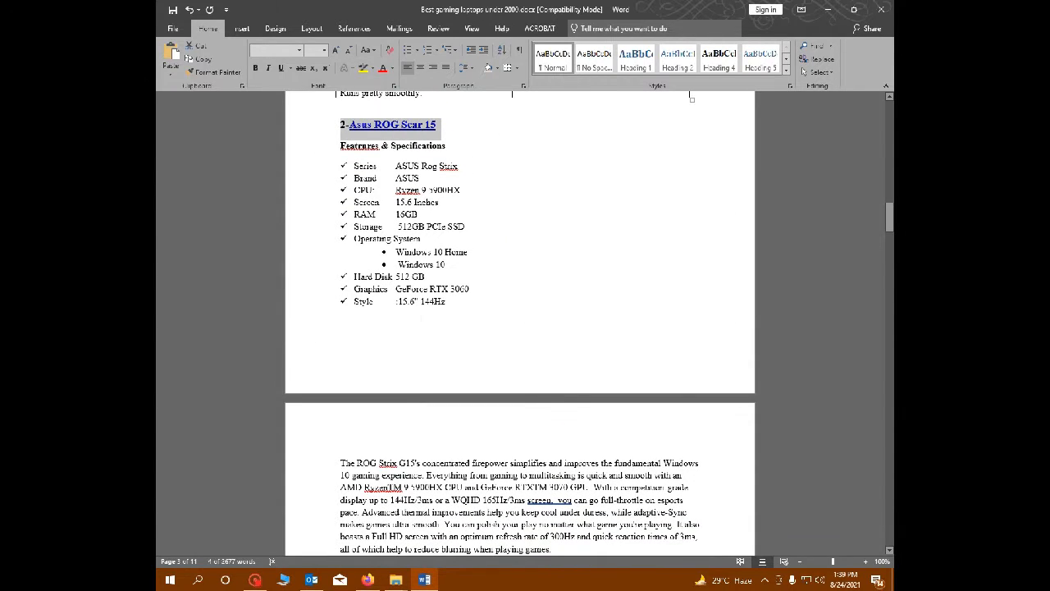
{"action": "left_click_drag", "start_coordinate": [340, 145], "coordinate": [466, 305]}
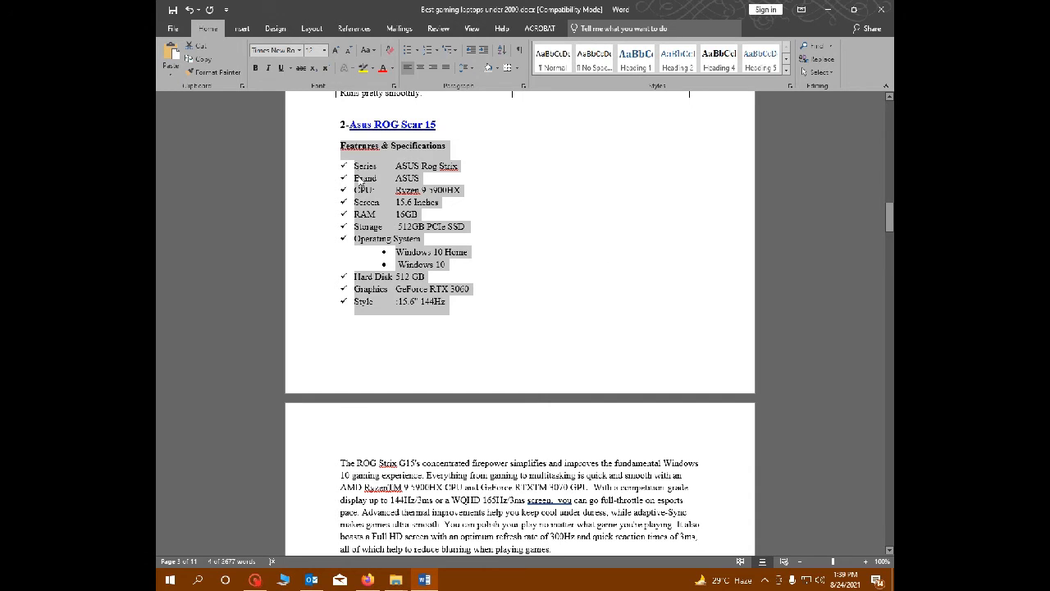
{"action": "scroll", "coordinate": [574, 320], "scroll_direction": "down", "scroll_amount": 4}
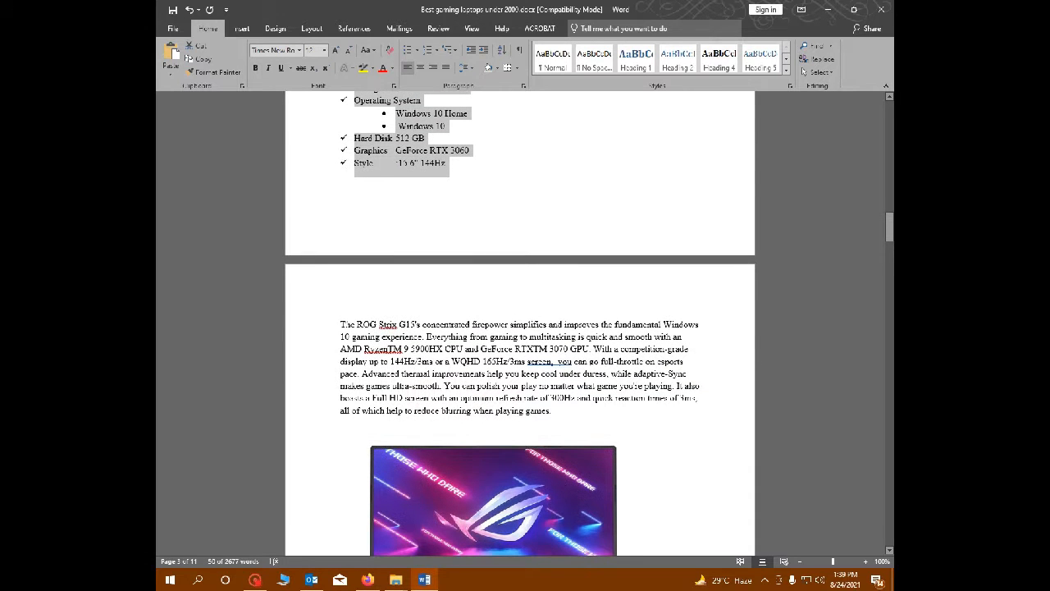
{"action": "left_click_drag", "start_coordinate": [340, 324], "coordinate": [550, 411]}
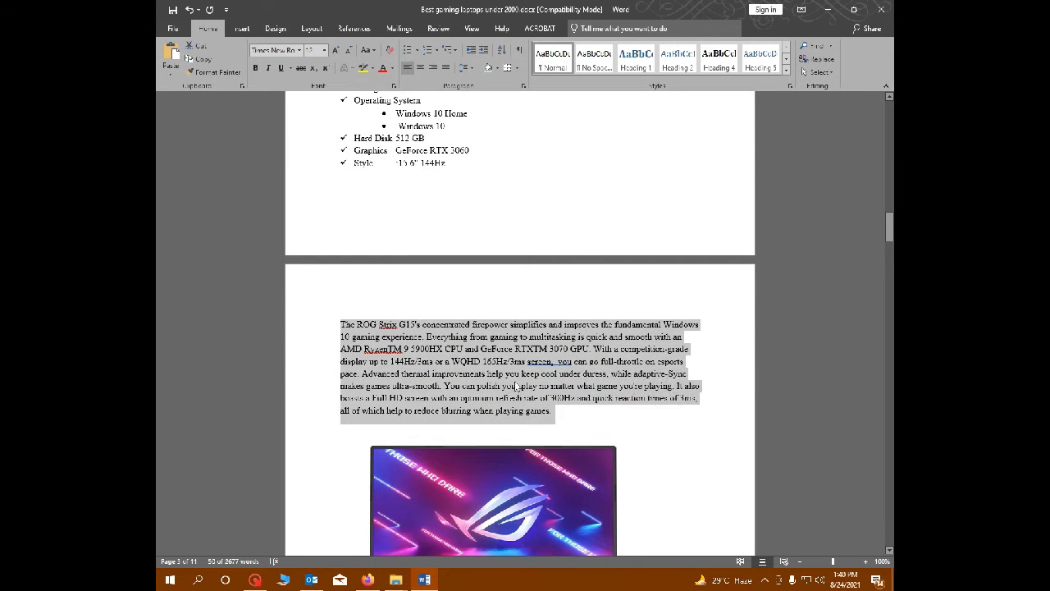
- Examine the "GPU or Graphics Card:" and "RAM:" subheadings under "Features a gaming laptop must have" in the Word article
{"action": "scroll", "coordinate": [518, 387], "scroll_direction": "up", "scroll_amount": 5}
{"action": "scroll", "coordinate": [519, 320], "scroll_direction": "up", "scroll_amount": 15}
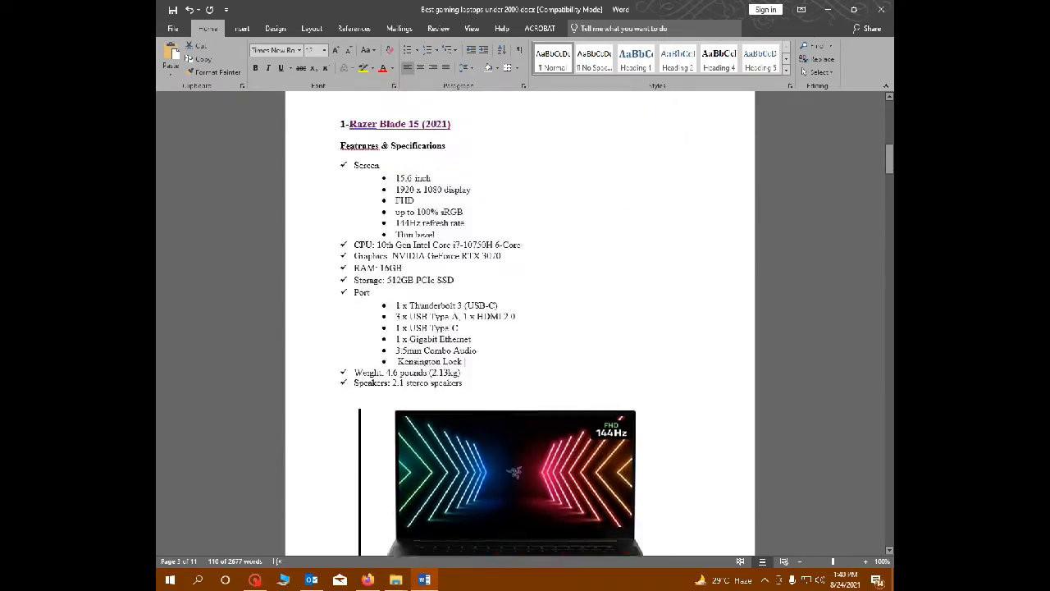
{"action": "scroll", "coordinate": [520, 321], "scroll_direction": "up", "scroll_amount": 5}
{"action": "scroll", "coordinate": [520, 320], "scroll_direction": "down", "scroll_amount": 3}
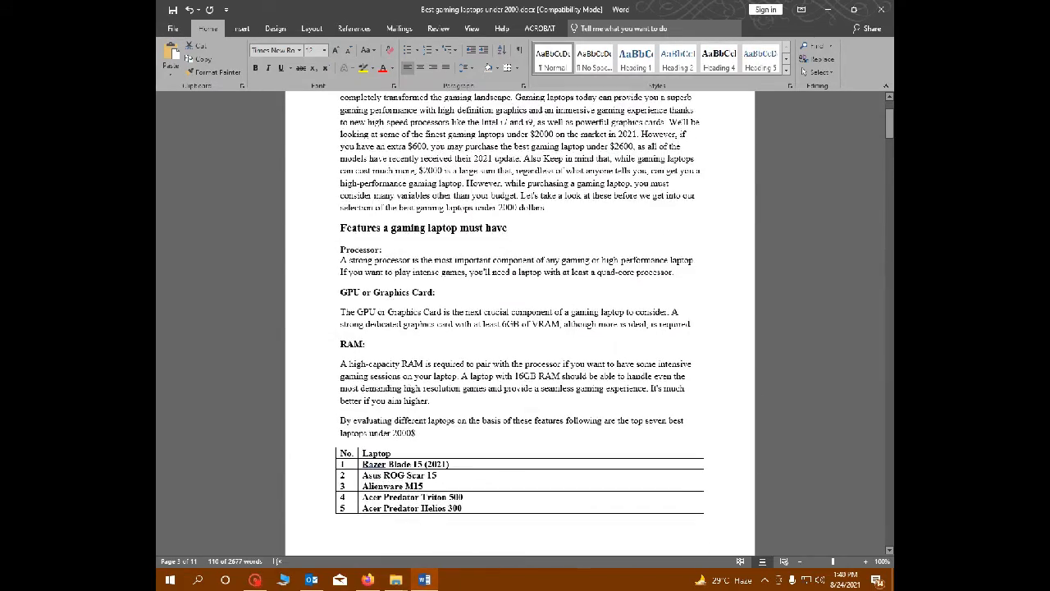
{"action": "left_click_drag", "start_coordinate": [341, 294], "coordinate": [452, 298]}
{"action": "left_click", "coordinate": [453, 298]}
{"action": "left_click_drag", "start_coordinate": [370, 347], "coordinate": [345, 348]}
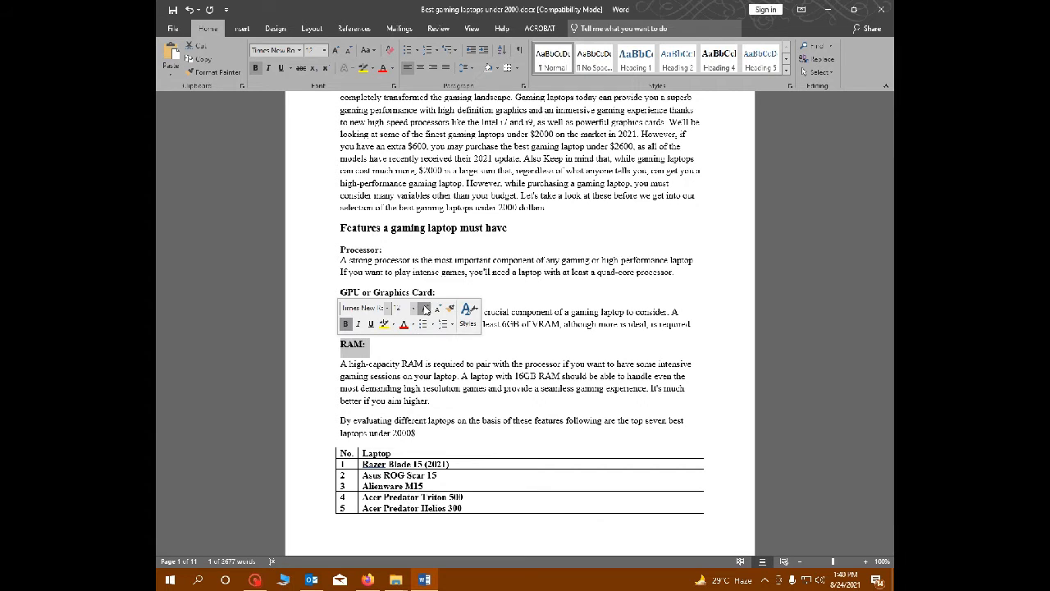
{"action": "left_click_drag", "start_coordinate": [441, 296], "coordinate": [340, 297]}
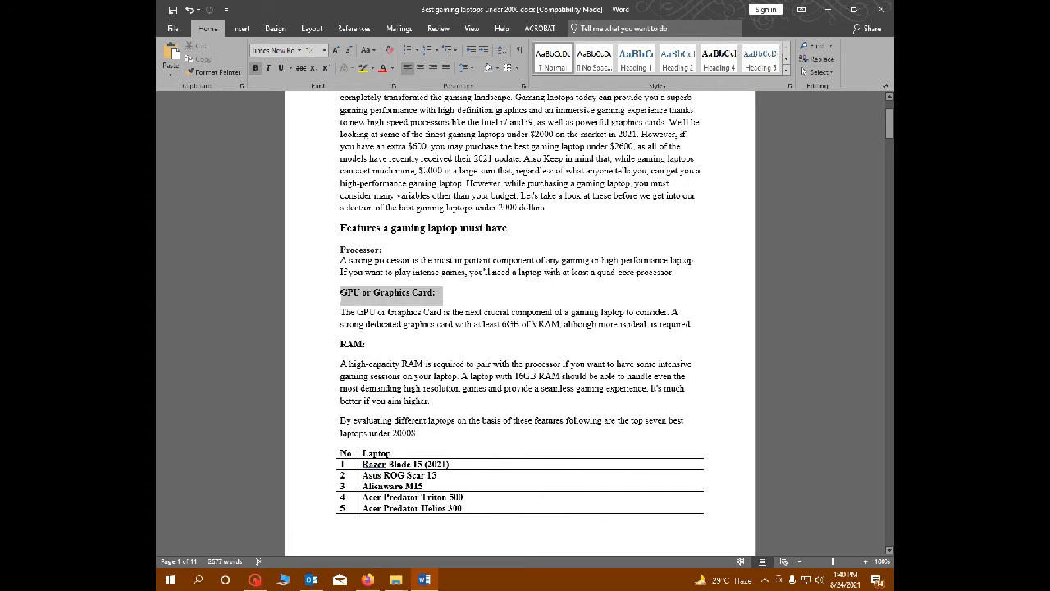
{"action": "left_click_drag", "start_coordinate": [369, 347], "coordinate": [342, 348]}
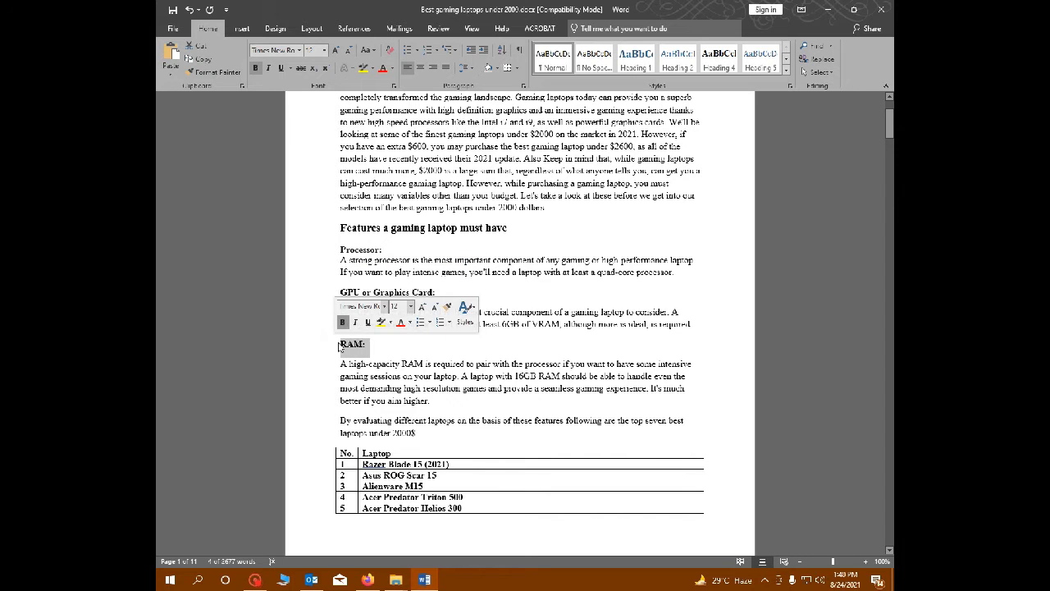
{"action": "left_click_drag", "start_coordinate": [442, 296], "coordinate": [341, 297]}
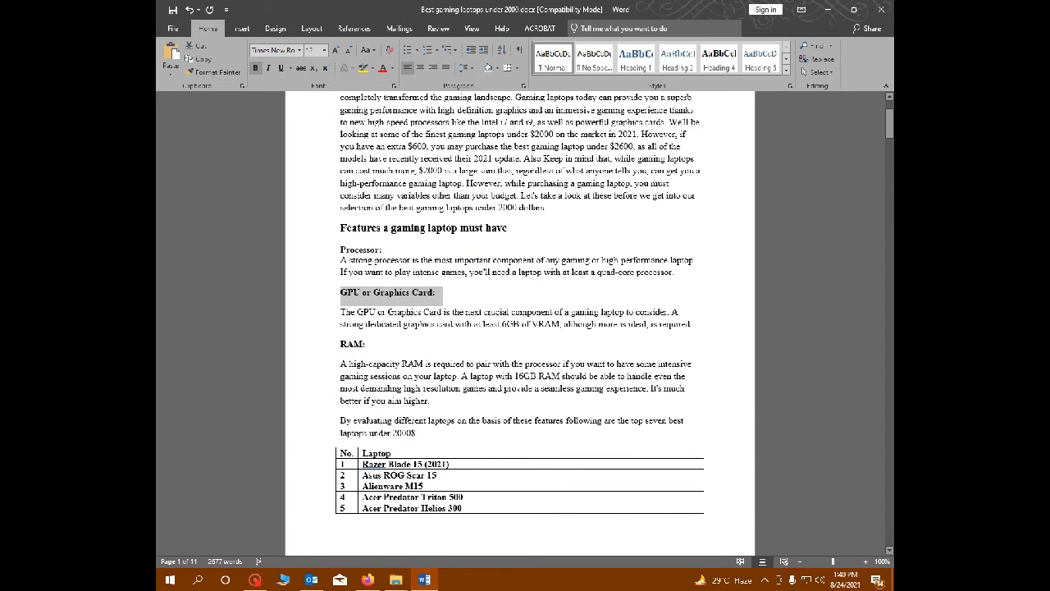
- Copy the "There are Tensor and Ray Tracing Cores" paragraph from the Word article to directly below the "Asus ROG Scar 15" heading in the WordPress post
{"action": "scroll", "coordinate": [341, 297], "scroll_direction": "down", "scroll_amount": 6}
{"action": "scroll", "coordinate": [329, 335], "scroll_direction": "down", "scroll_amount": 14}
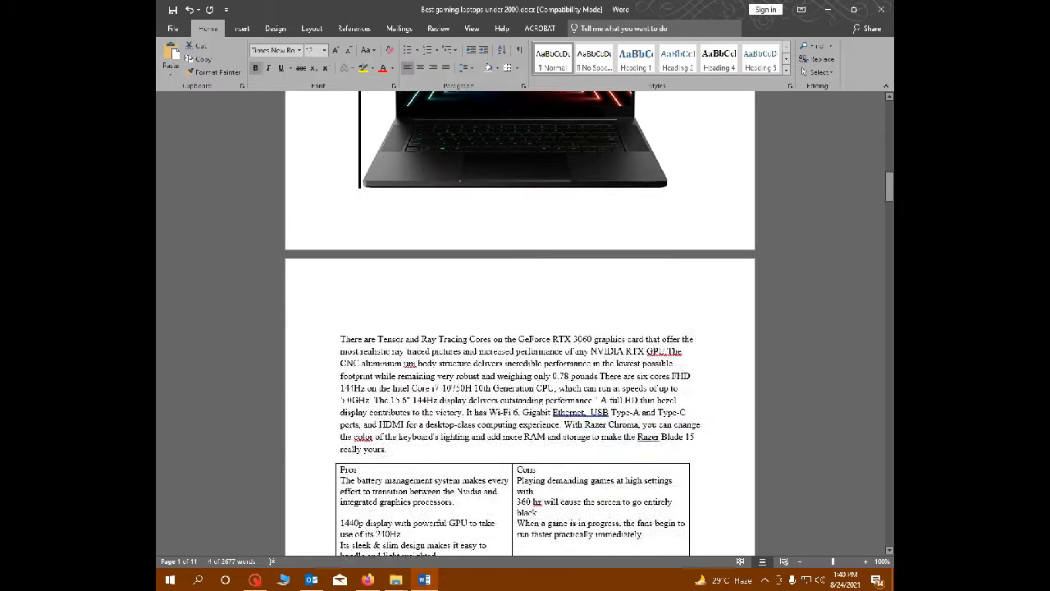
{"action": "triple_click", "coordinate": [418, 363]}
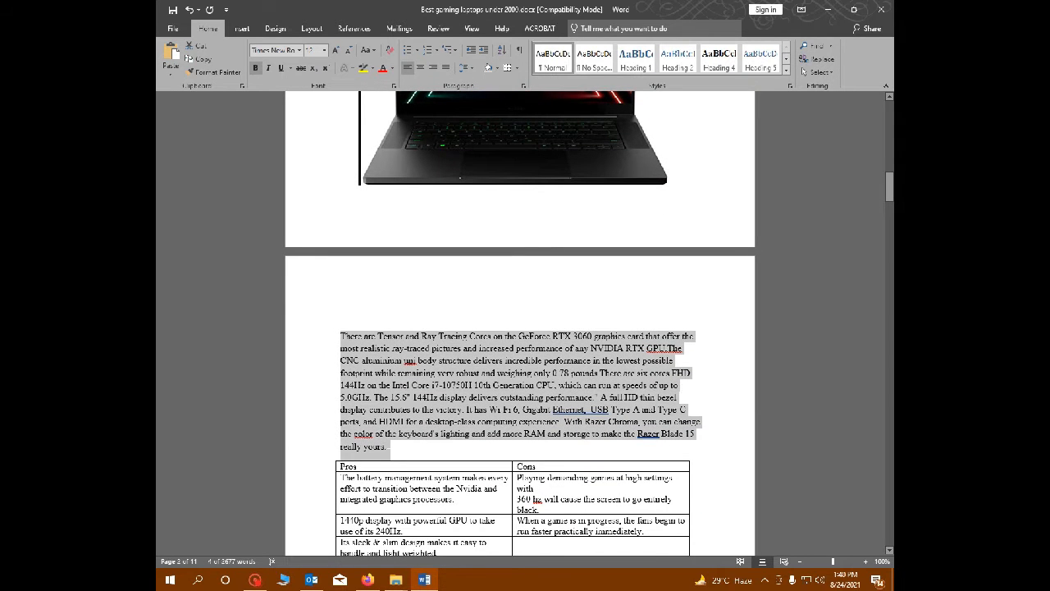
{"action": "key", "text": "alt+Tab"}
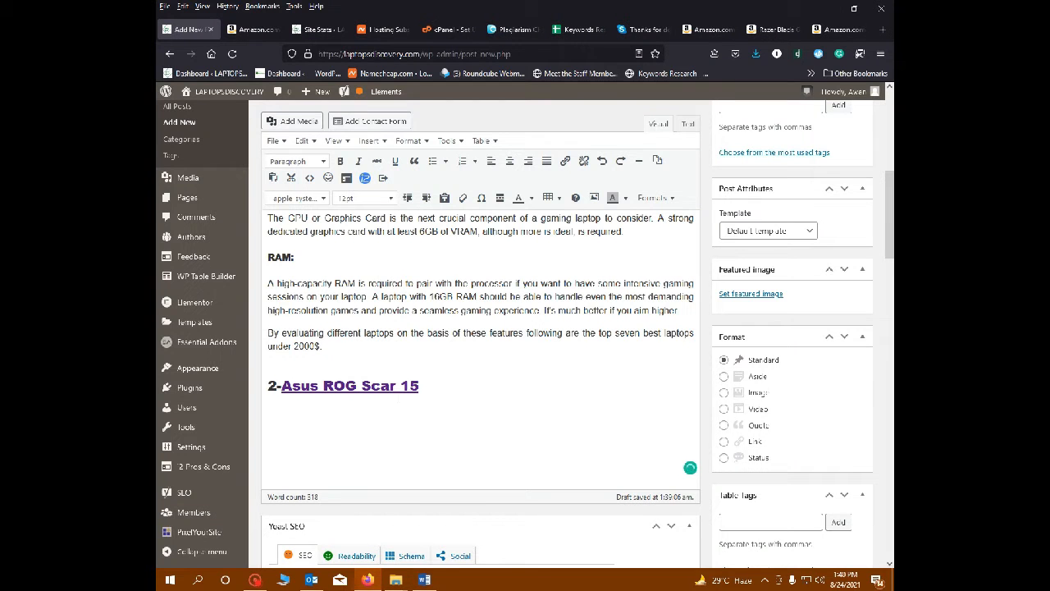
{"action": "type", "text": "There are Tensor and Ray Tracing Cores on the GeForce RTX 3060 graphics card that offer the most realistic ray-traced pictures and increased performance of any NVIDIA RTX GPU.The CNC aluminium uni body structure delivers incredible performance in the lowest possible footprint while remaining very robust and weighing only 0.78 pounds There are six cores FHD 144Hz on the Intel Core i7-10750H 10th Generation CPU, which can run at speeds of up to 5.0GHz. The 15.6\" 144Hz display delivers outstanding performance.\" A full HD thin bezel display contributes to the victory. It has Wi-Fi 6, Gigabit Ethernet, USB Type-A and Type-C ports, and HDMI for a desktop-class computing experience. With Razer Chroma, you can change the color of the keyboard's lighting and add more RAM and storage to make the Razer Blade 15 really yours."}
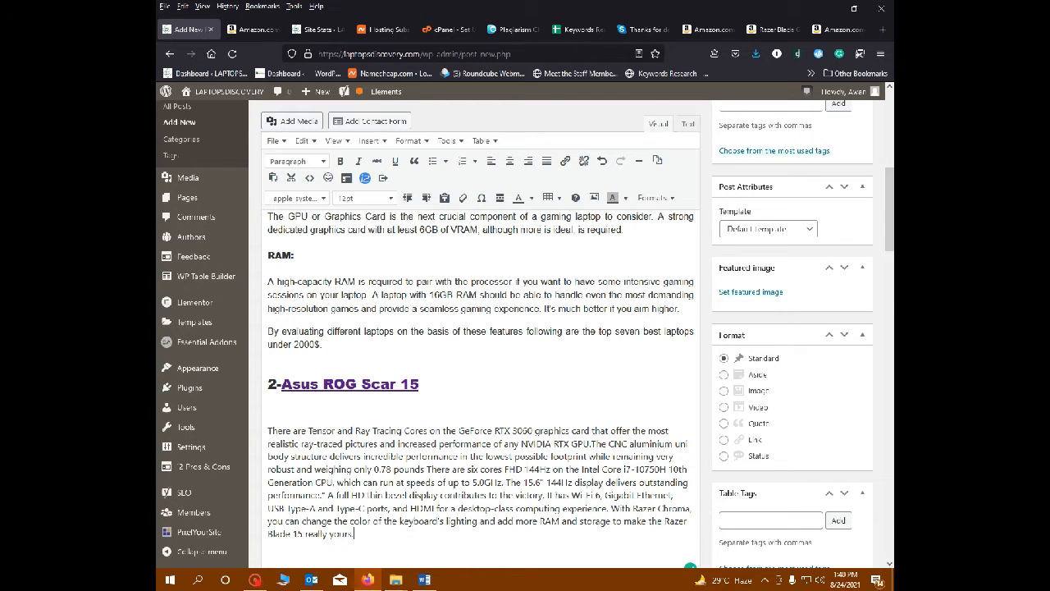
{"action": "key", "text": "BackSpace"}
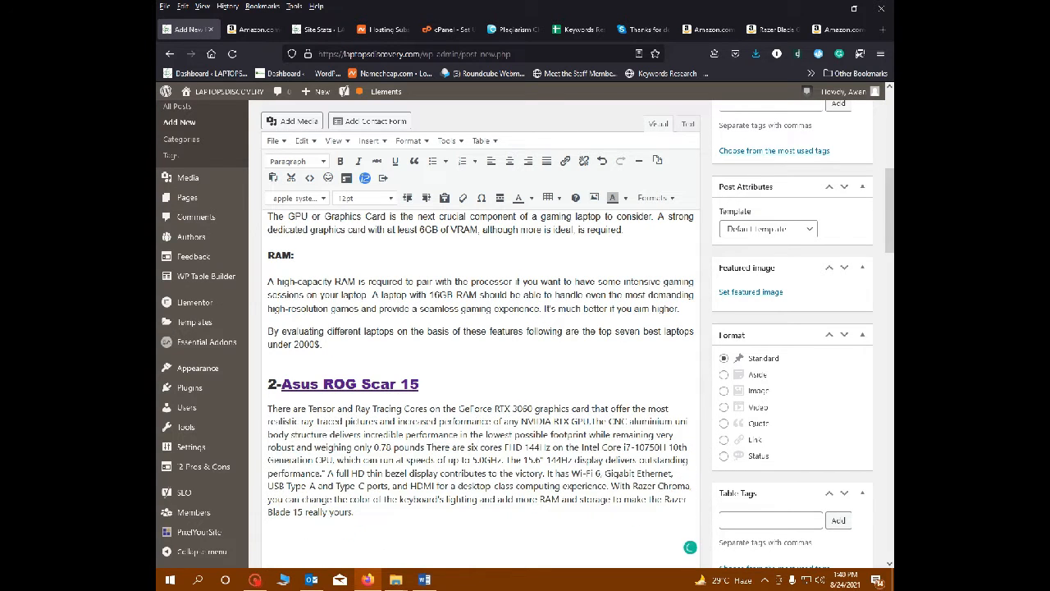
- Set the pasted "There are Tensor and Ray Tracing Cores" paragraph in Arial and justify it
{"action": "left_click_drag", "start_coordinate": [353, 512], "coordinate": [268, 408]}
{"action": "left_click", "coordinate": [322, 201]}
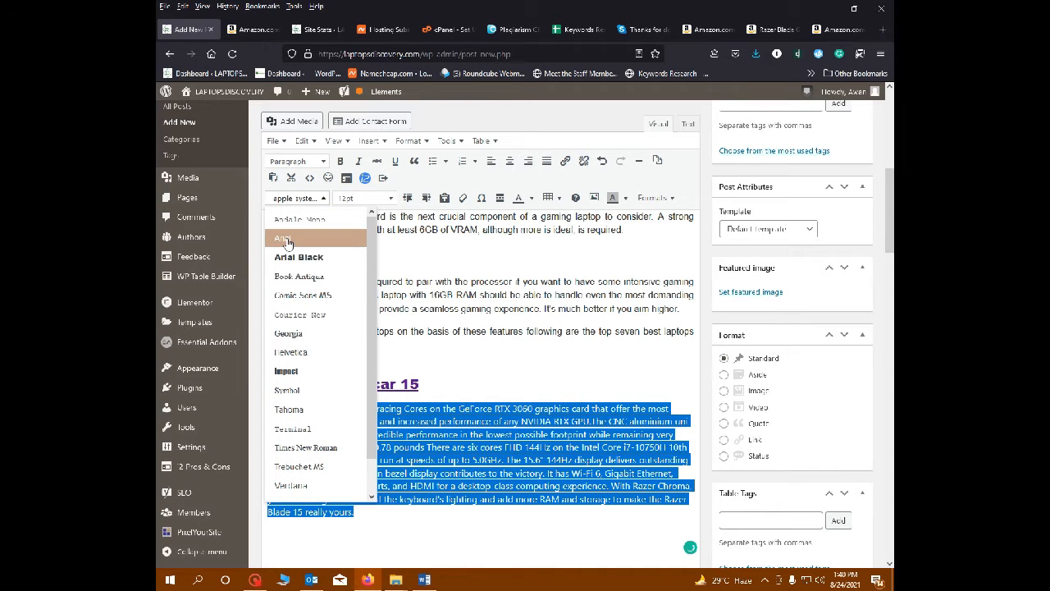
{"action": "left_click", "coordinate": [288, 238]}
{"action": "left_click", "coordinate": [547, 160]}
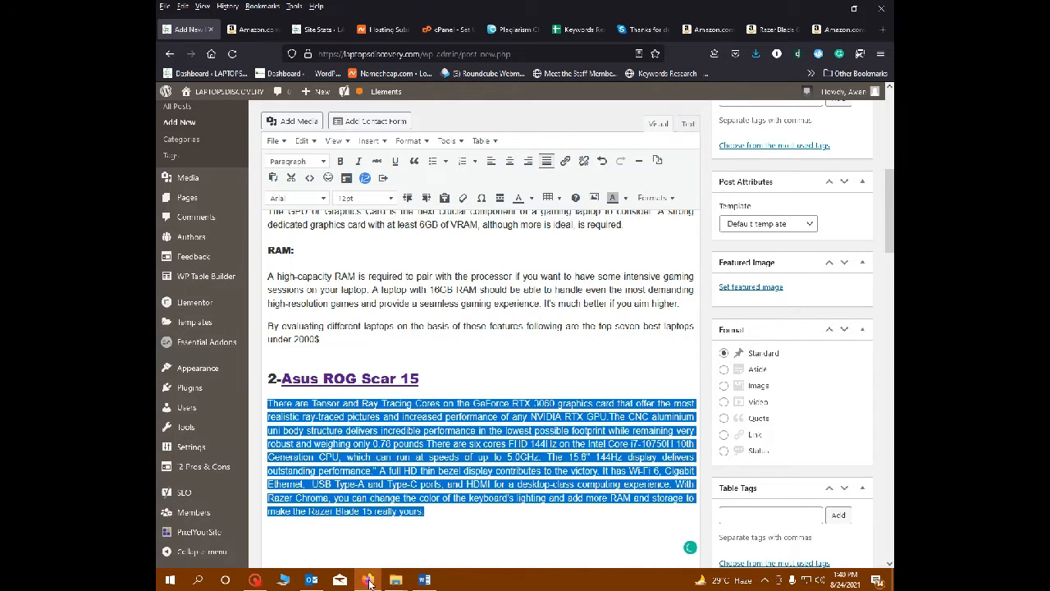
{"action": "left_click", "coordinate": [268, 534]}
- Review the formatted section in the post, and examine the Pros entries of the Razer Blade 15 table in the Word article
{"action": "key", "text": "alt+Tab"}
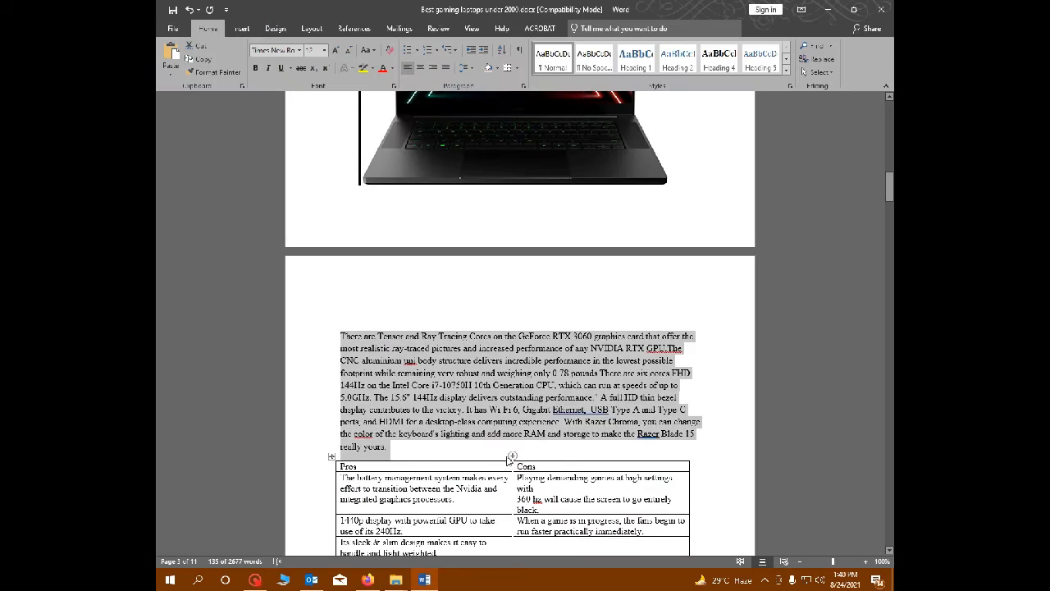
{"action": "key", "text": "alt+Tab"}
{"action": "scroll", "coordinate": [441, 449], "scroll_direction": "down", "scroll_amount": 2}
{"action": "scroll", "coordinate": [346, 262], "scroll_direction": "down", "scroll_amount": 1}
{"action": "scroll", "coordinate": [345, 262], "scroll_direction": "up", "scroll_amount": 1}
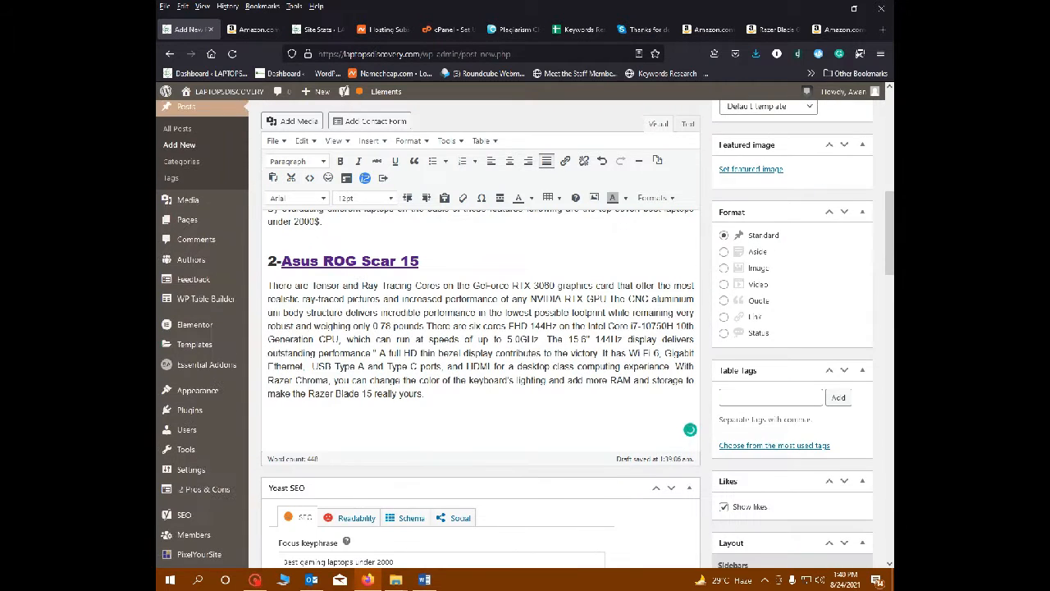
{"action": "left_click", "coordinate": [345, 262]}
{"action": "key", "text": "alt+Tab"}
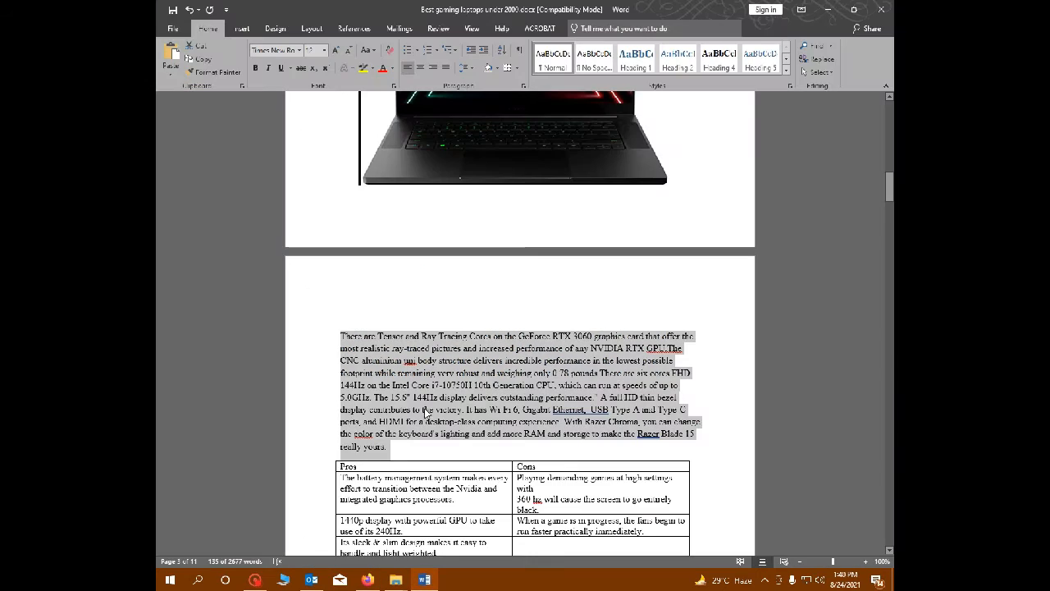
{"action": "scroll", "coordinate": [384, 417], "scroll_direction": "down", "scroll_amount": 1}
{"action": "left_click_drag", "start_coordinate": [425, 435], "coordinate": [425, 509]}
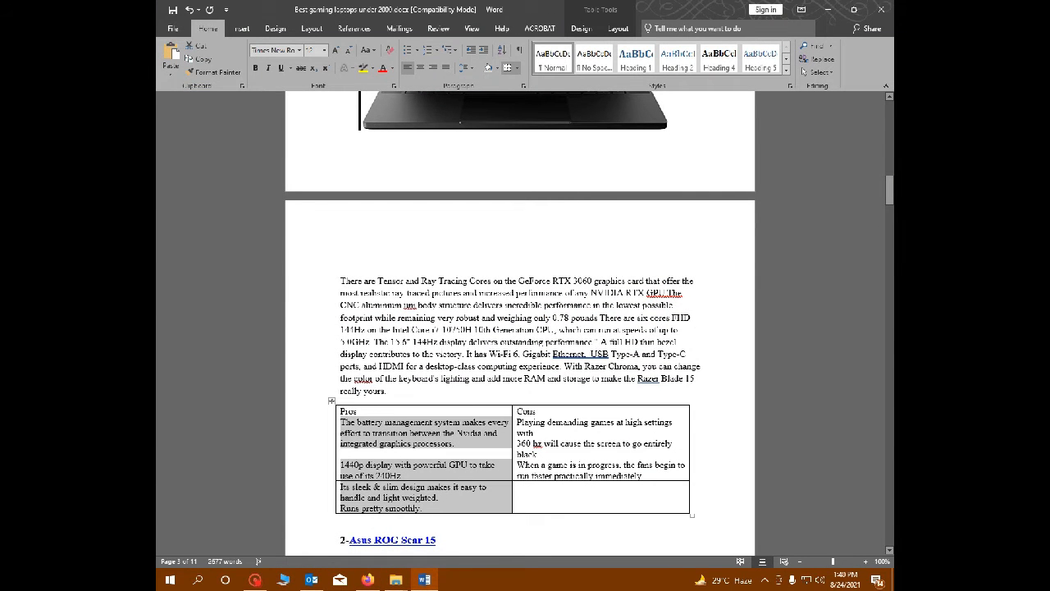
{"action": "key", "text": "alt+Tab"}
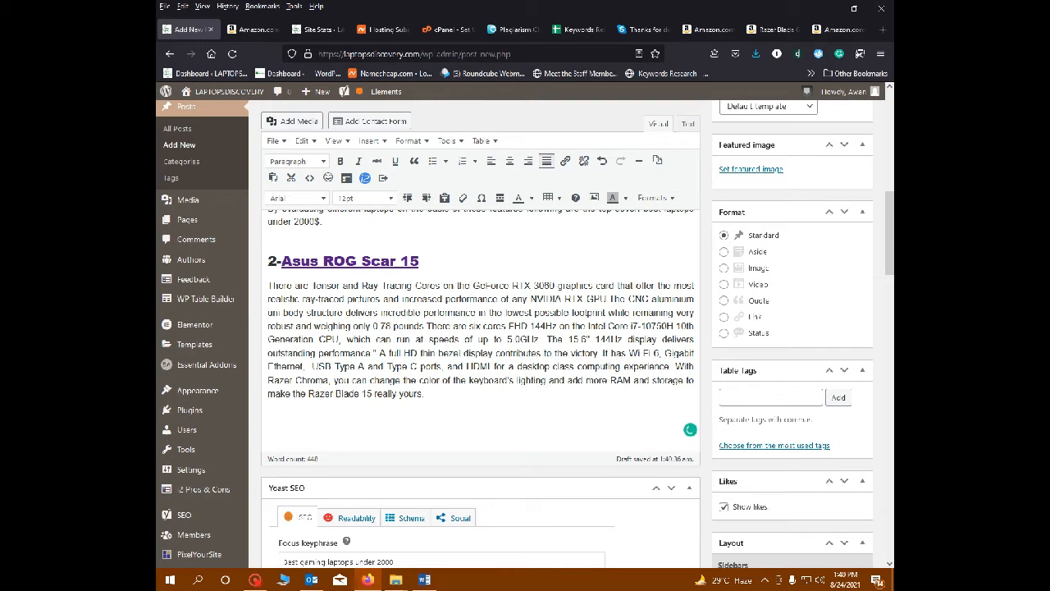
- Start an i2 Pros & Cons block below the Razer Blade 15 paragraph and fill its pros with the four Pros entries from the Word article
{"action": "key", "text": "ctrl+v"}
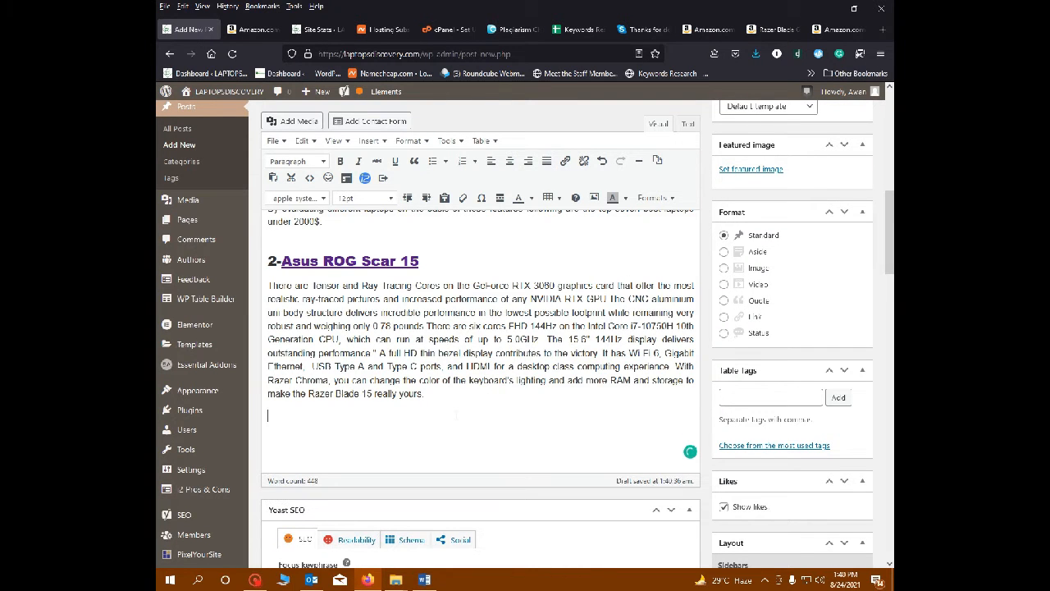
{"action": "left_click", "coordinate": [365, 179]}
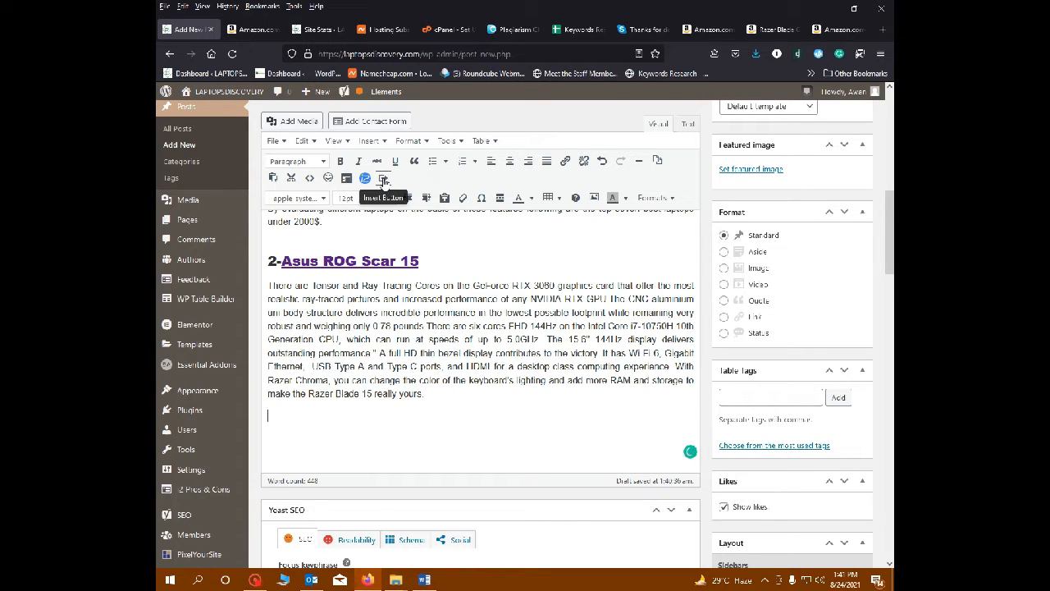
{"action": "left_click", "coordinate": [366, 180]}
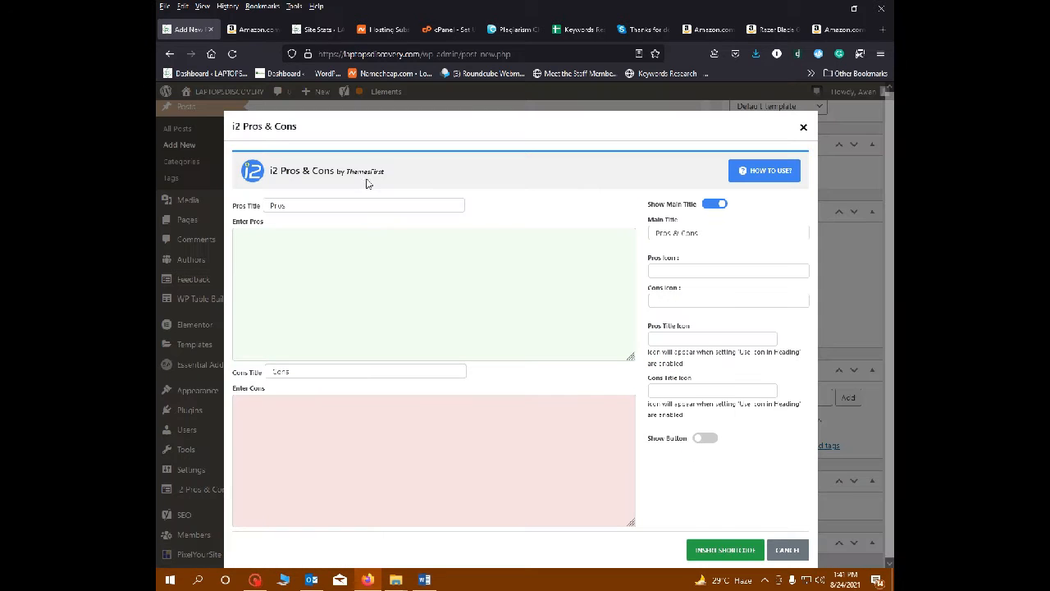
{"action": "key", "text": "ctrl+v"}
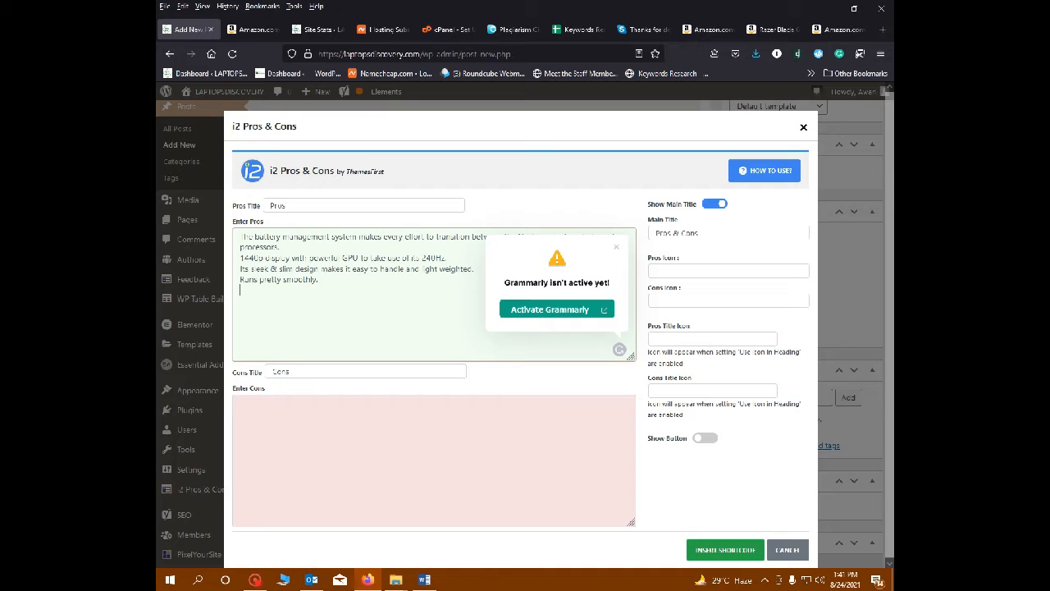
{"action": "left_click", "coordinate": [616, 247]}
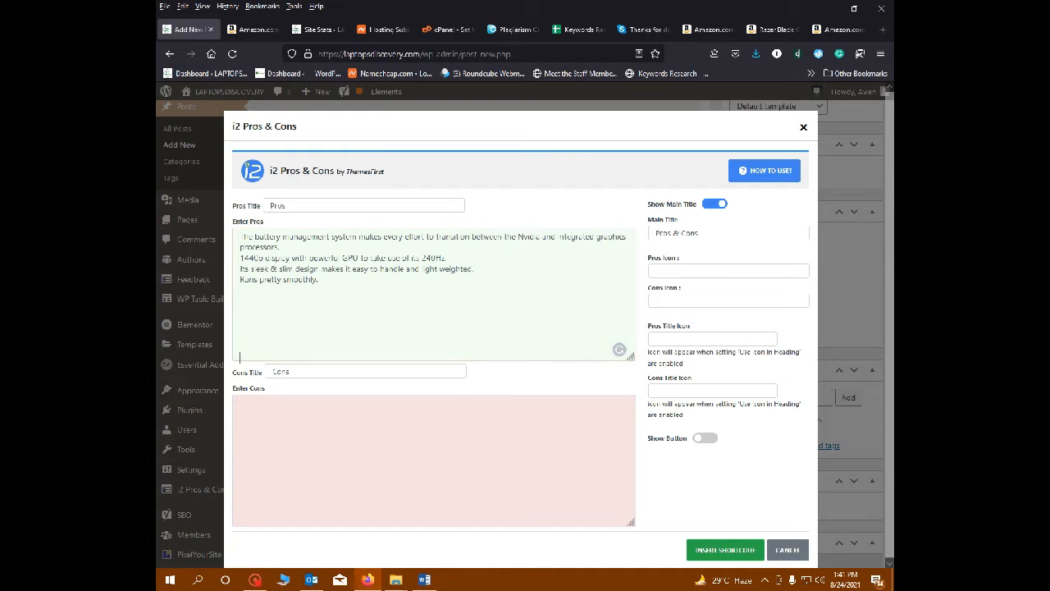
{"action": "left_click", "coordinate": [239, 356]}
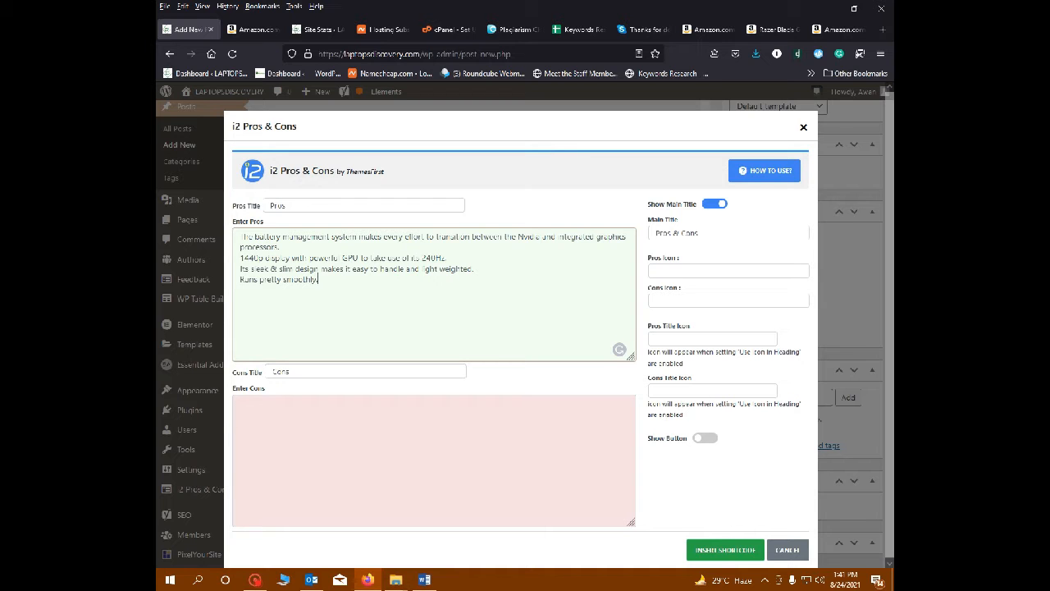
- Copy the Cons entries of the Razer Blade 15 table in the Word article into the cons of the i2 Pros & Cons block
{"action": "key", "text": "alt+Tab"}
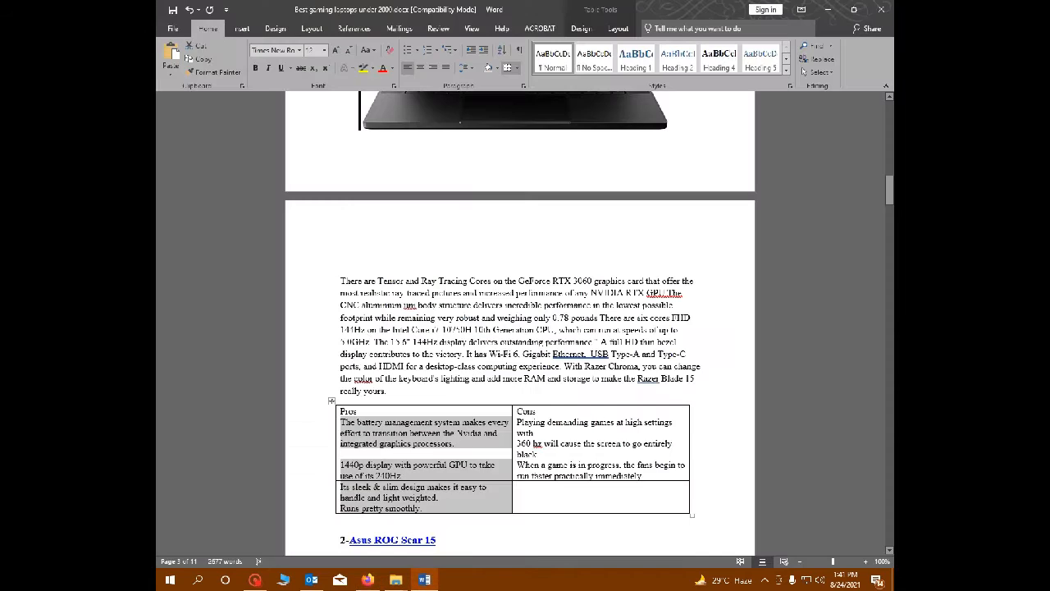
{"action": "scroll", "coordinate": [494, 397], "scroll_direction": "down", "scroll_amount": 1}
{"action": "left_click_drag", "start_coordinate": [516, 368], "coordinate": [605, 412]}
{"action": "key", "text": "ctrl+c"}
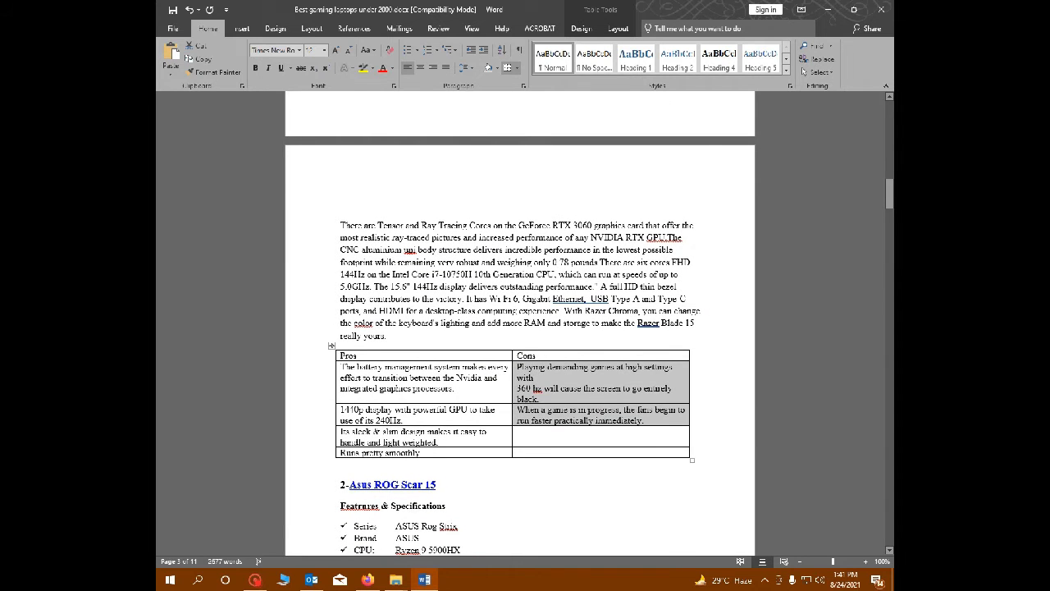
{"action": "key", "text": "alt+Tab"}
{"action": "left_click", "coordinate": [295, 412]}
{"action": "key", "text": "ctrl+v"}
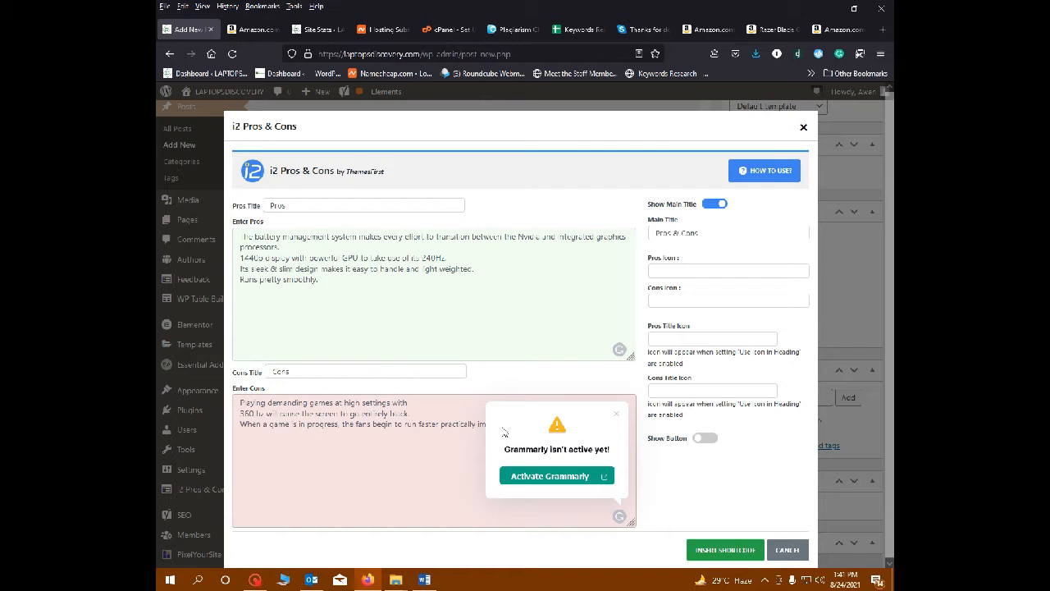
- Turn off the main title of the pros and cons block and insert its shortcode into the post
{"action": "left_click", "coordinate": [618, 416]}
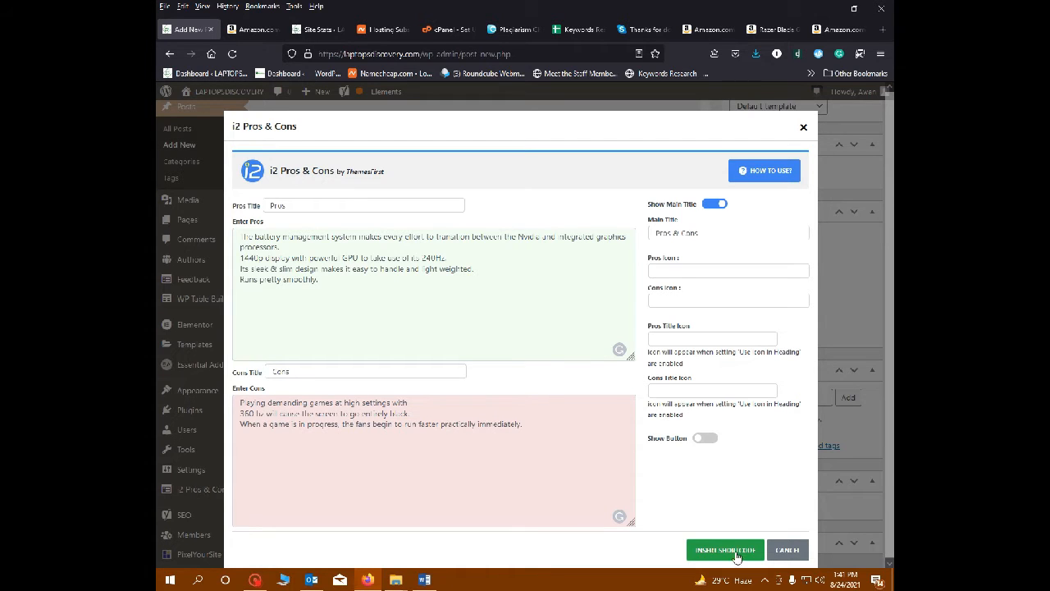
{"action": "left_click", "coordinate": [715, 204]}
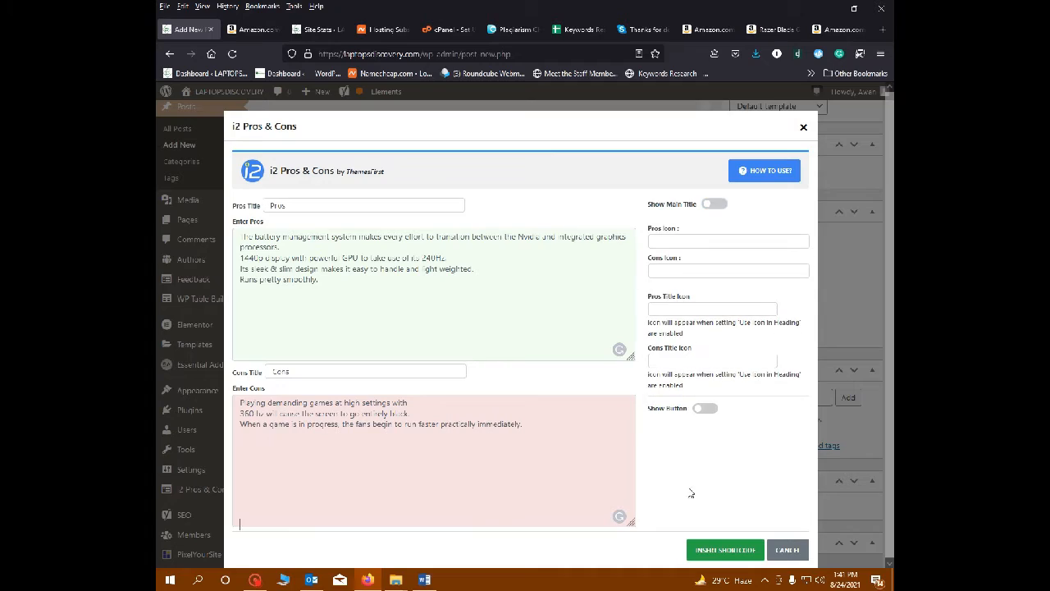
{"action": "left_click", "coordinate": [719, 549]}
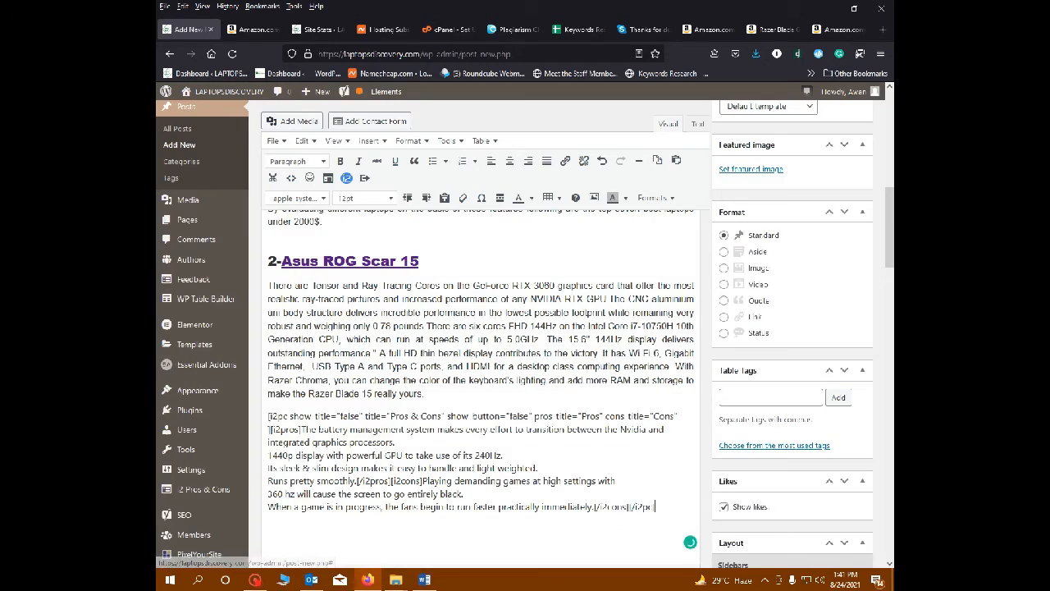
- Preview the post from its permalink in a new browser tab and review the page down to the author box
{"action": "scroll", "coordinate": [466, 330], "scroll_direction": "up", "scroll_amount": 8}
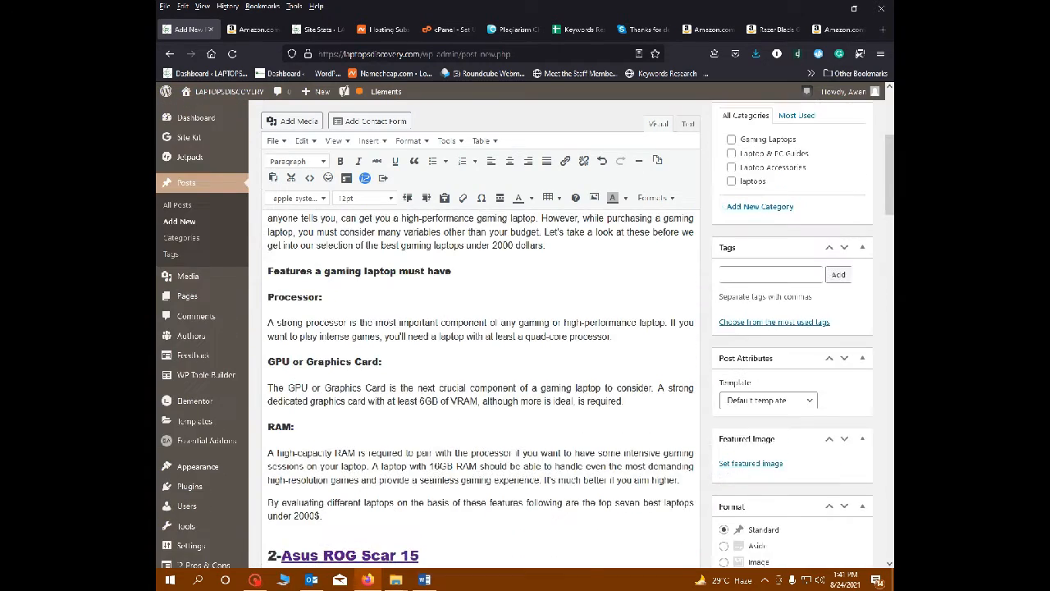
{"action": "scroll", "coordinate": [466, 331], "scroll_direction": "down", "scroll_amount": 3}
{"action": "scroll", "coordinate": [466, 331], "scroll_direction": "up", "scroll_amount": 3}
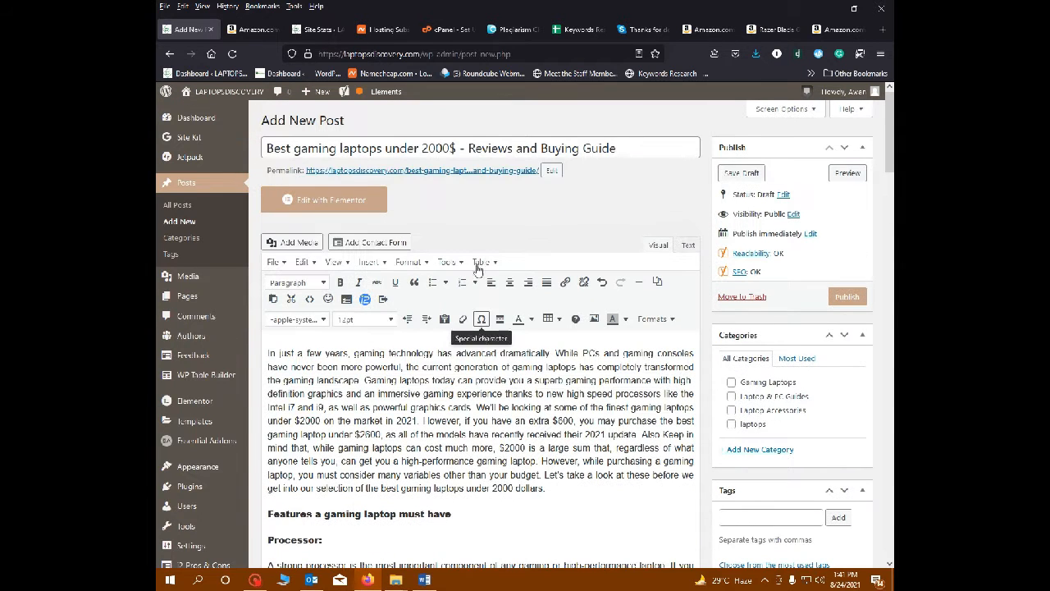
{"action": "right_click", "coordinate": [441, 171]}
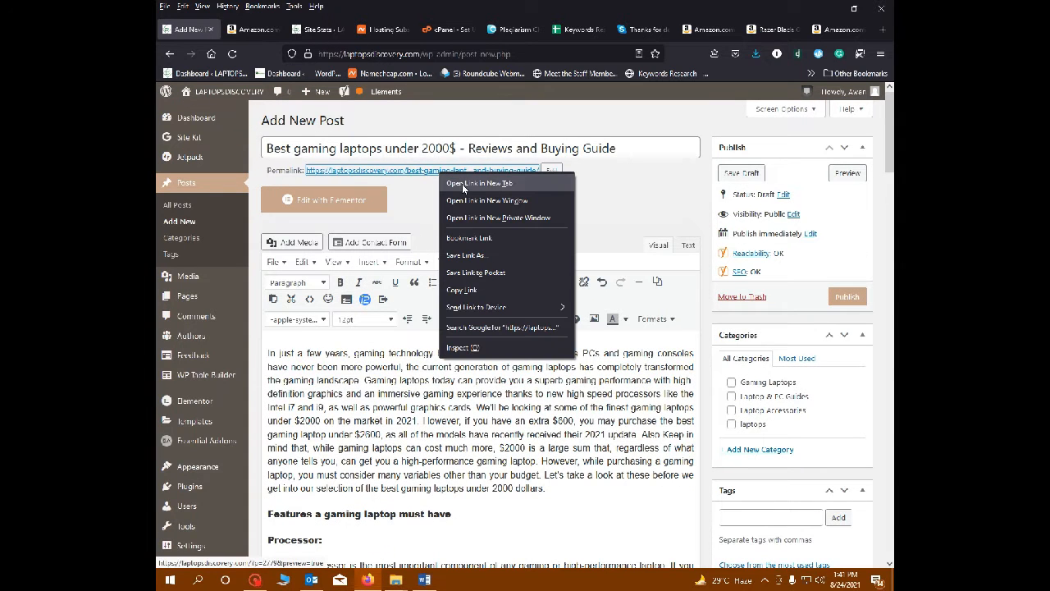
{"action": "left_click", "coordinate": [480, 183]}
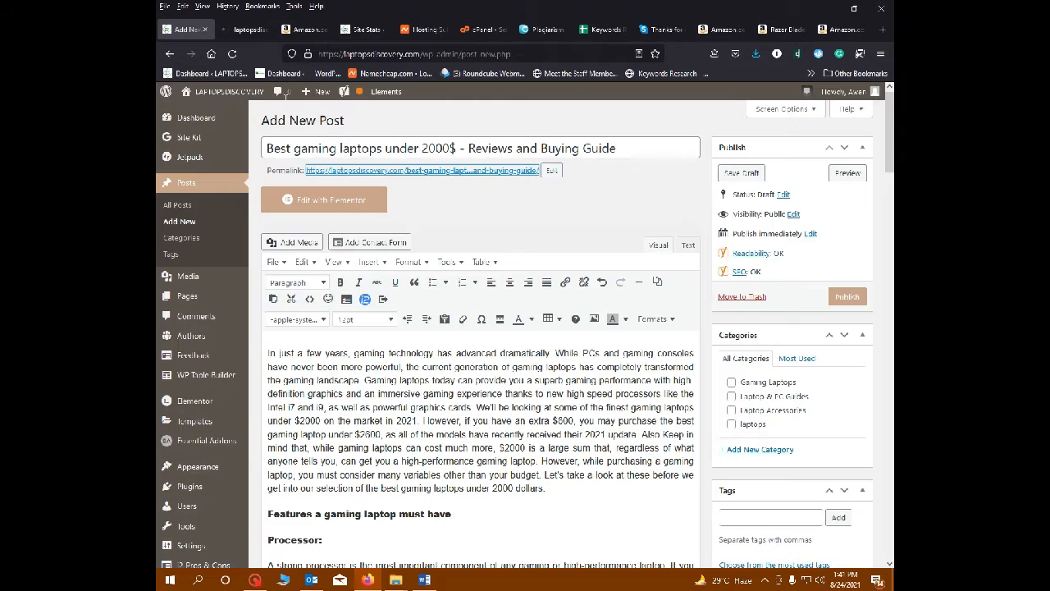
{"action": "left_click", "coordinate": [244, 31]}
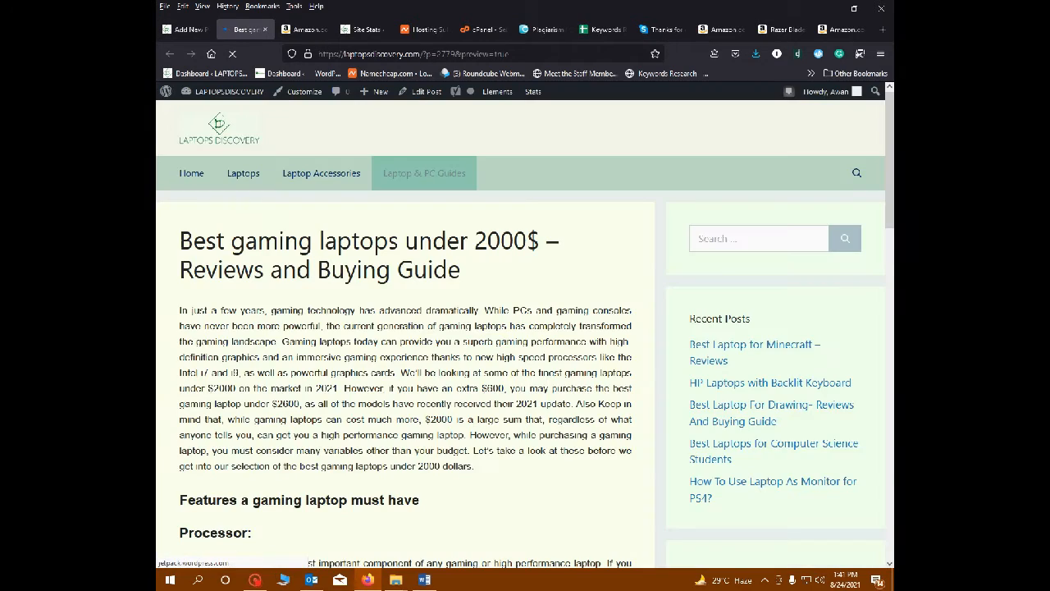
{"action": "scroll", "coordinate": [423, 398], "scroll_direction": "down", "scroll_amount": 8}
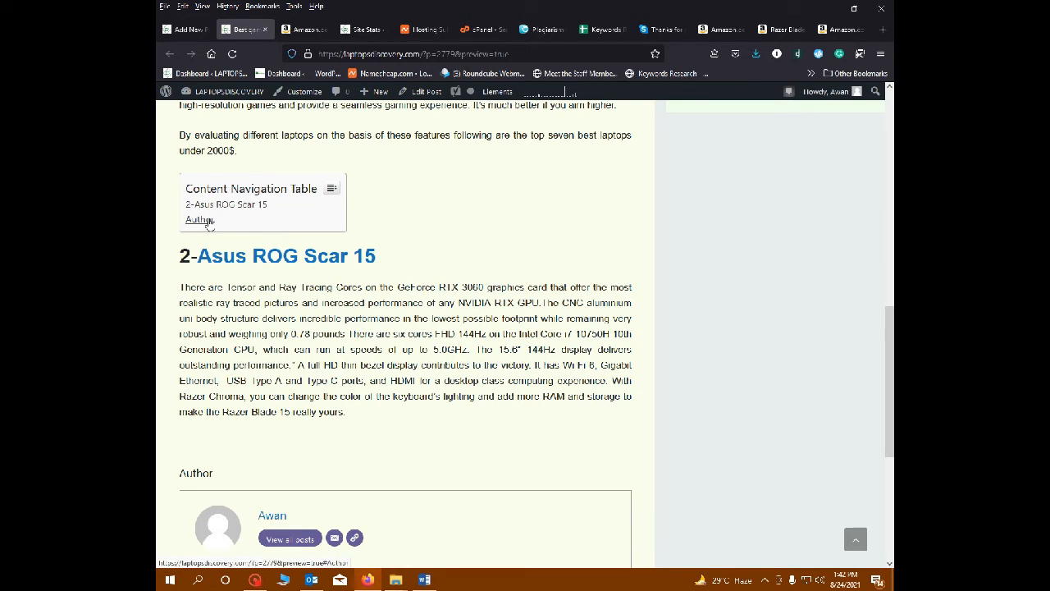
- Save the gaming laptops post as a draft and open the list of all posts
{"action": "left_click", "coordinate": [192, 30]}
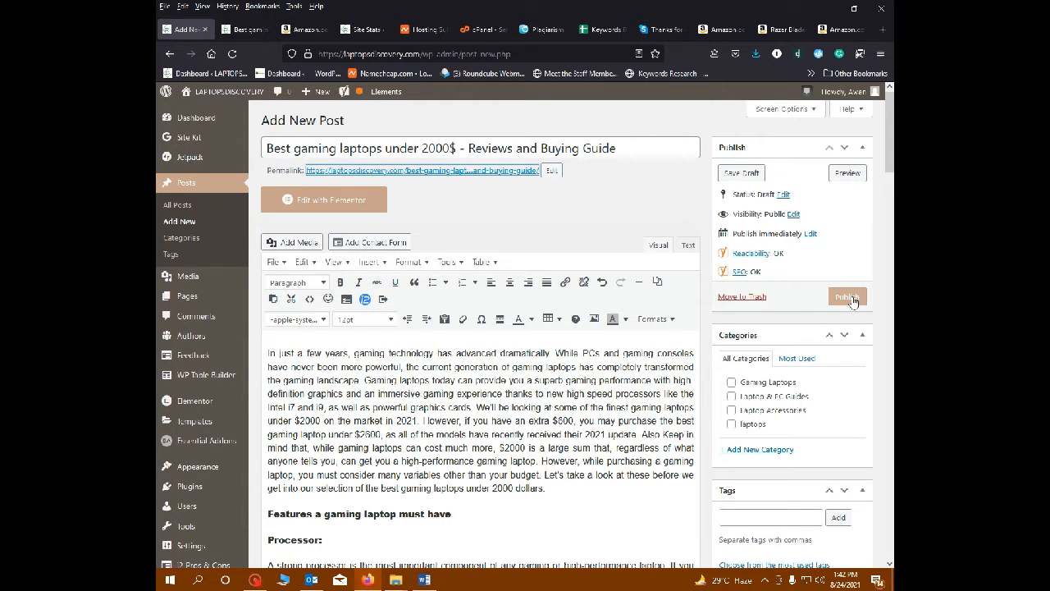
{"action": "left_click", "coordinate": [741, 176]}
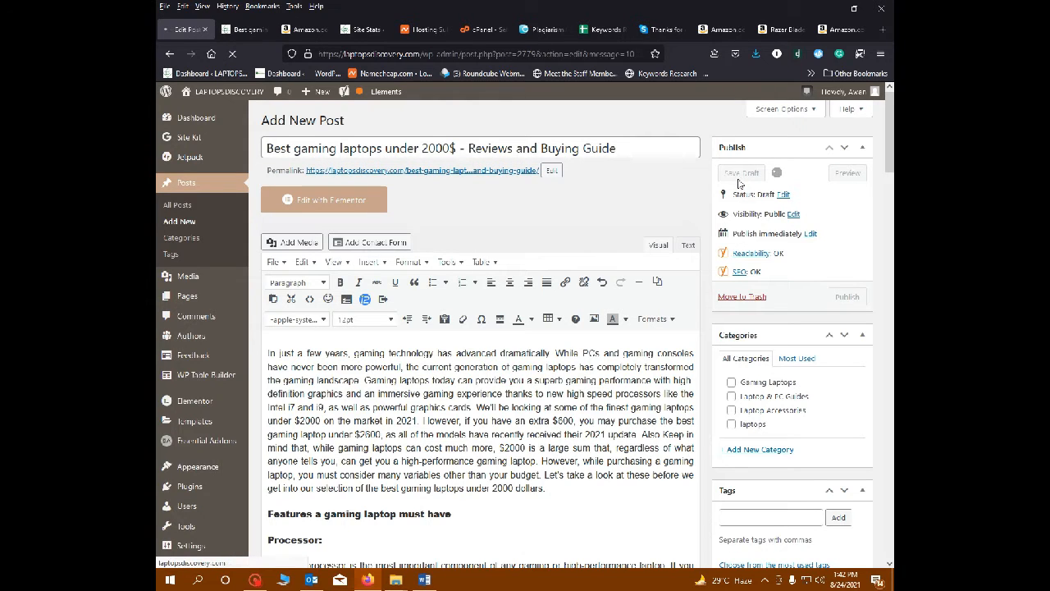
{"action": "left_click", "coordinate": [173, 205]}
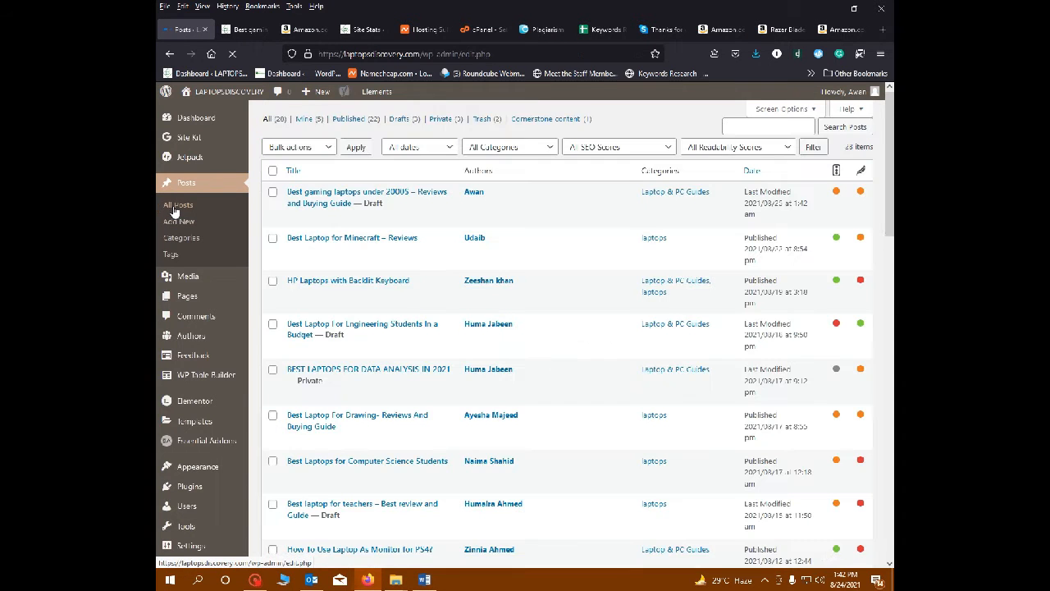
- Quick-edit the "Best gaming laptops under 2000$" draft to replace its Laptop & PC Guides category with laptops
{"action": "mouse_move", "coordinate": [355, 219]}
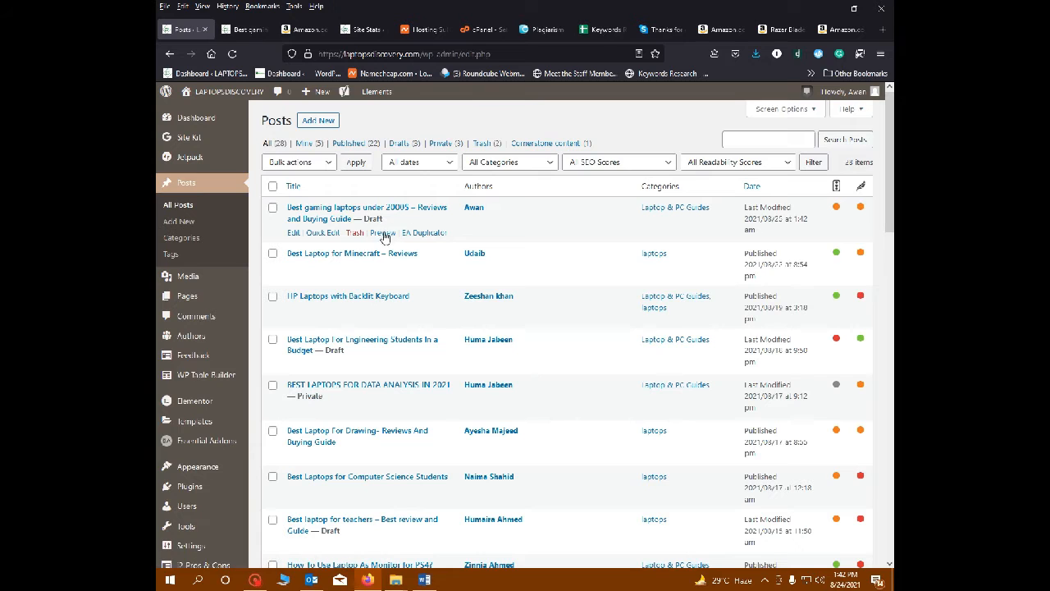
{"action": "left_click", "coordinate": [322, 233]}
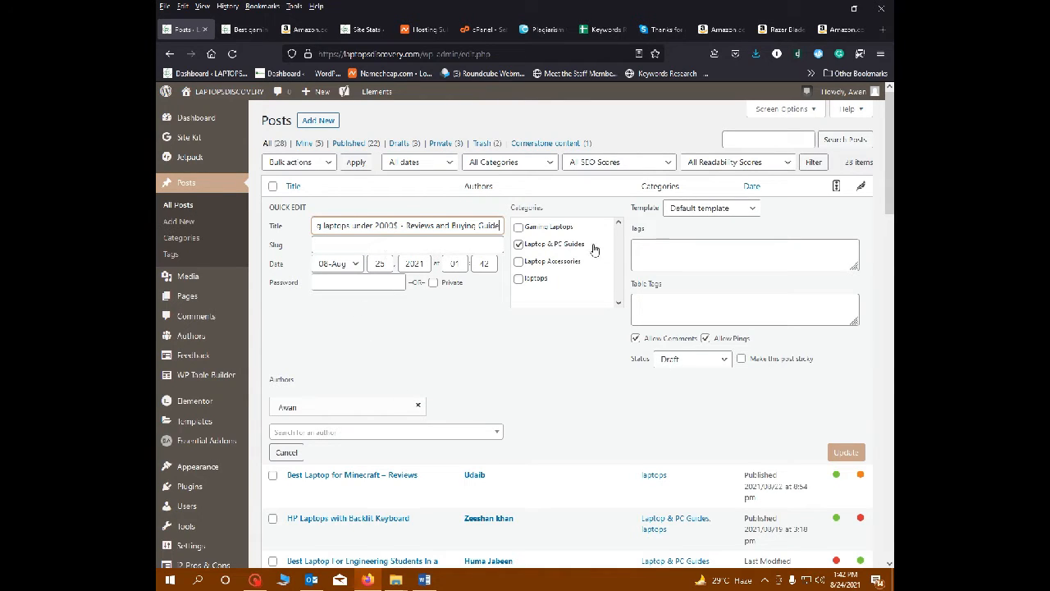
{"action": "left_click", "coordinate": [518, 281]}
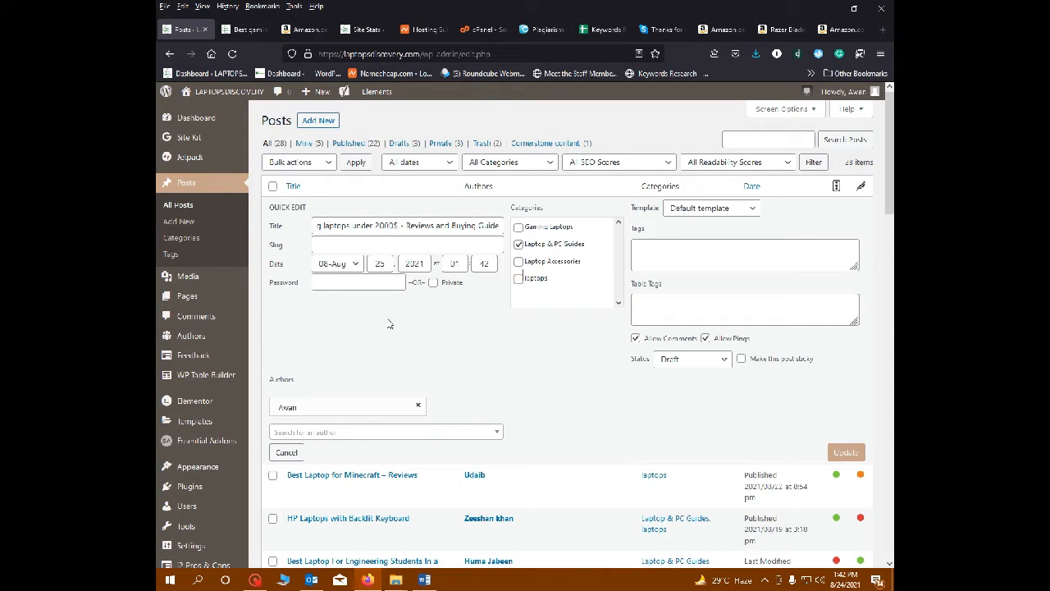
{"action": "left_click", "coordinate": [518, 279]}
{"action": "left_click", "coordinate": [518, 243]}
{"action": "left_click_drag", "start_coordinate": [363, 407], "coordinate": [365, 379]}
{"action": "left_click", "coordinate": [846, 452]}
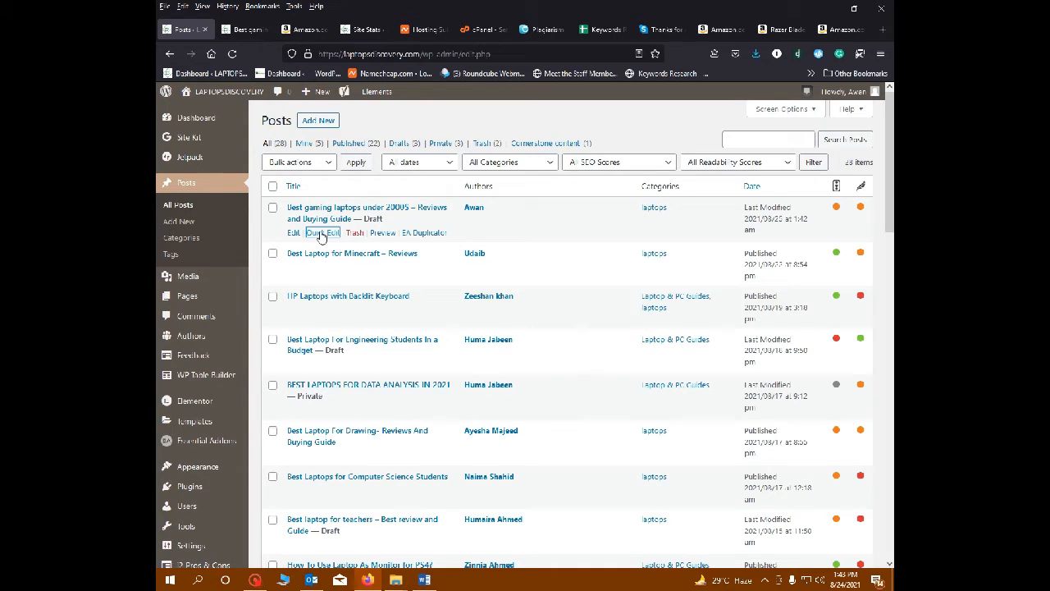
- Quick-edit the gaming laptops draft to remove its current author and assign the author found by searching for the writer's name
{"action": "left_click", "coordinate": [321, 233]}
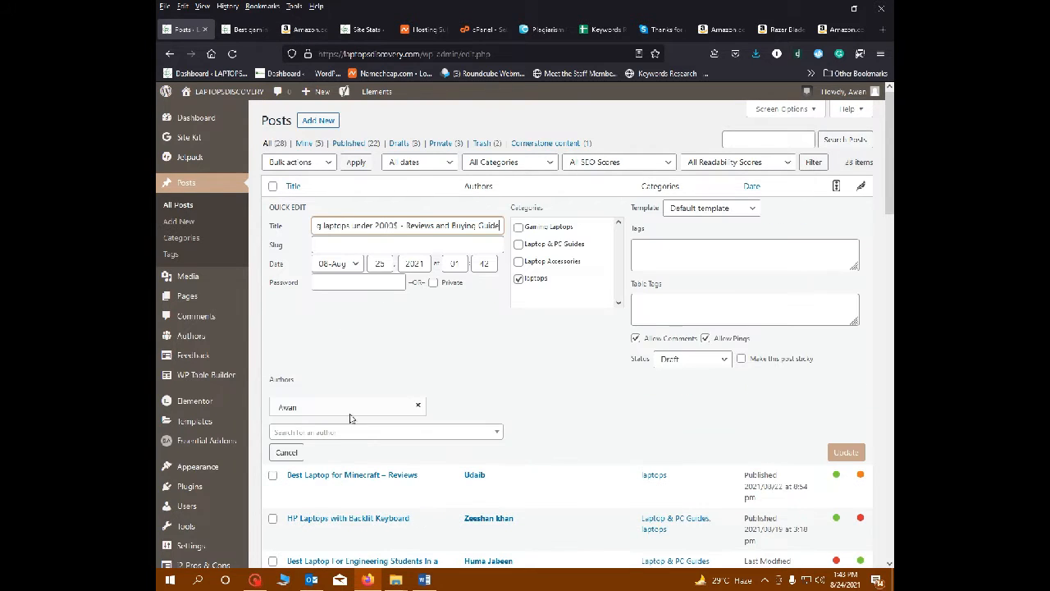
{"action": "left_click", "coordinate": [418, 408]}
{"action": "left_click", "coordinate": [370, 406]}
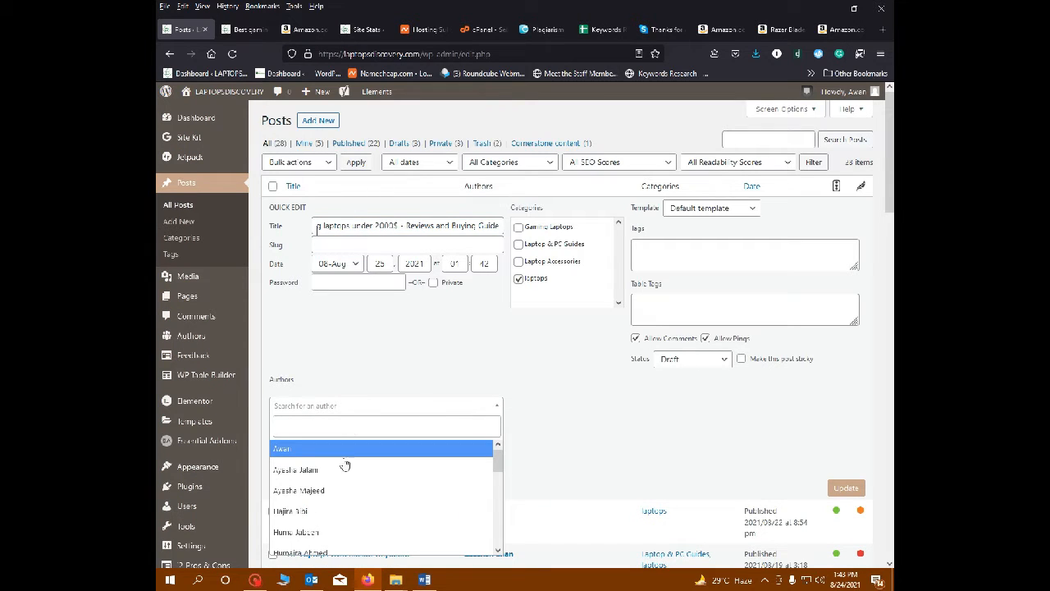
{"action": "scroll", "coordinate": [332, 480], "scroll_direction": "down", "scroll_amount": 3}
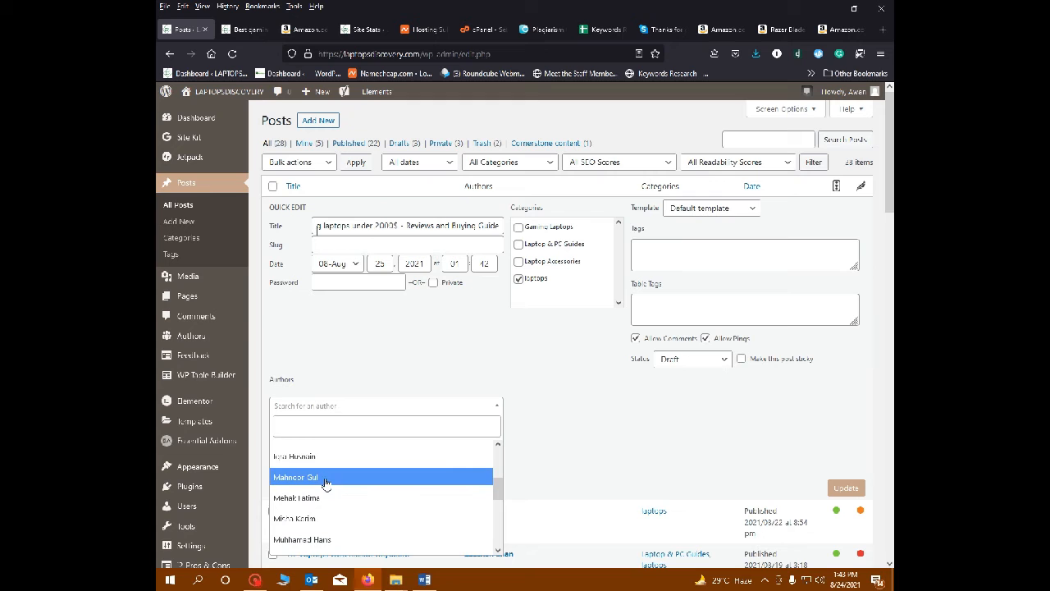
{"action": "scroll", "coordinate": [321, 480], "scroll_direction": "up", "scroll_amount": 1}
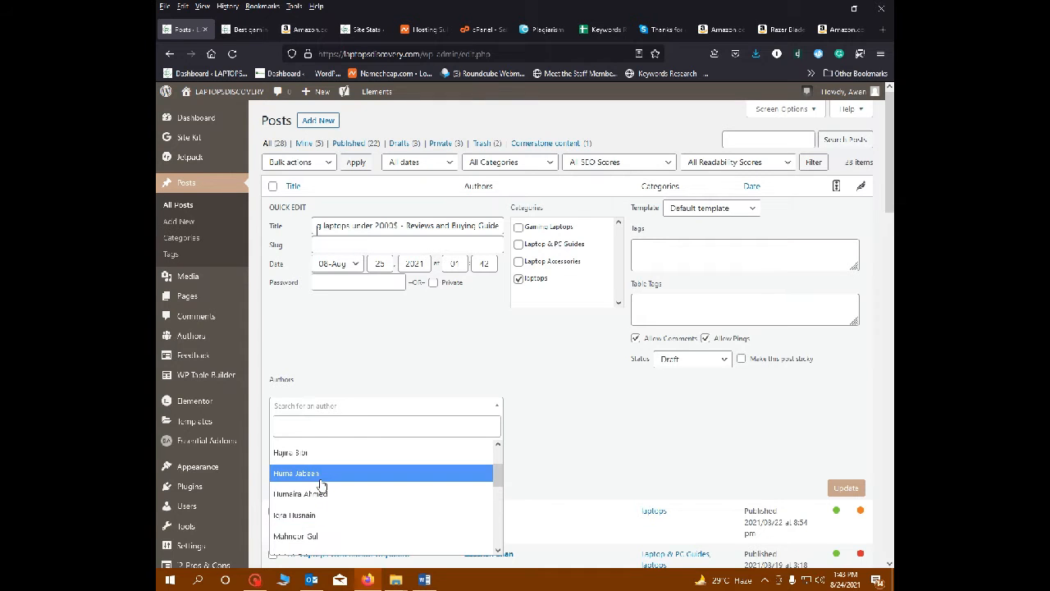
{"action": "scroll", "coordinate": [320, 482], "scroll_direction": "down", "scroll_amount": 2}
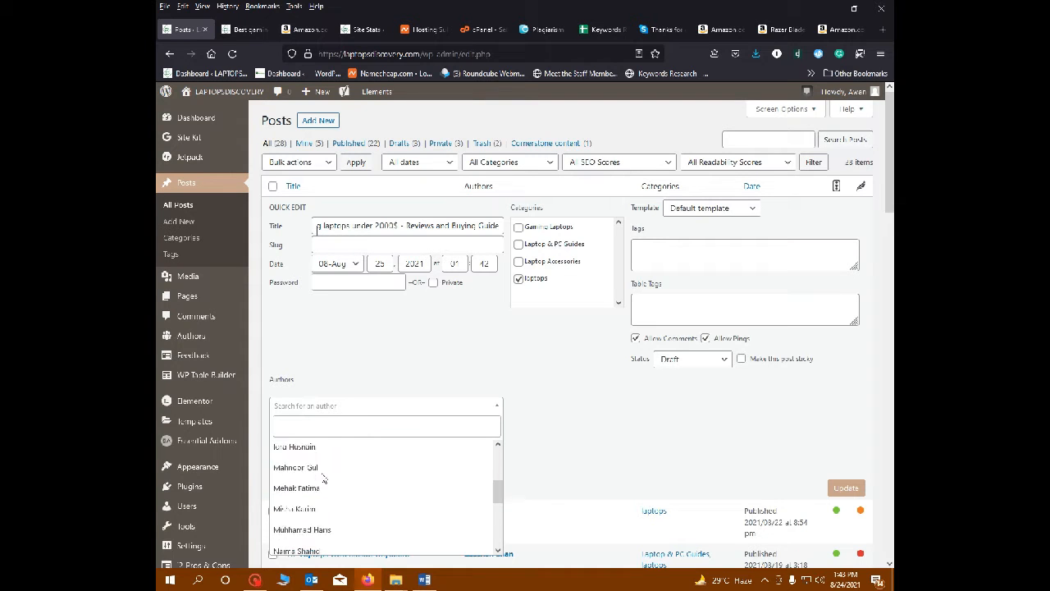
{"action": "type", "text": "tay"}
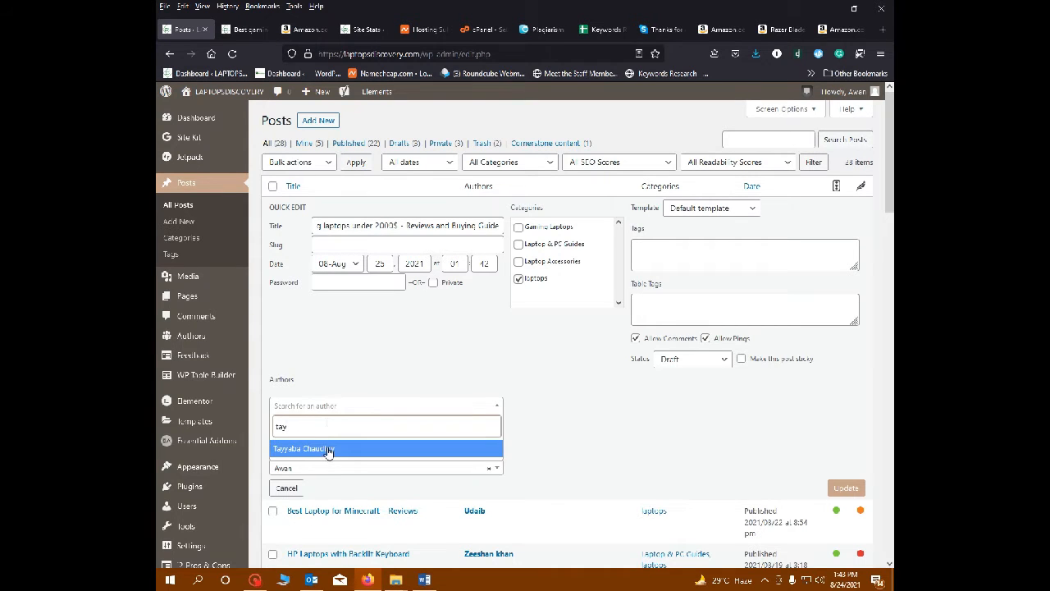
{"action": "left_click", "coordinate": [329, 450]}
{"action": "left_click", "coordinate": [850, 454]}
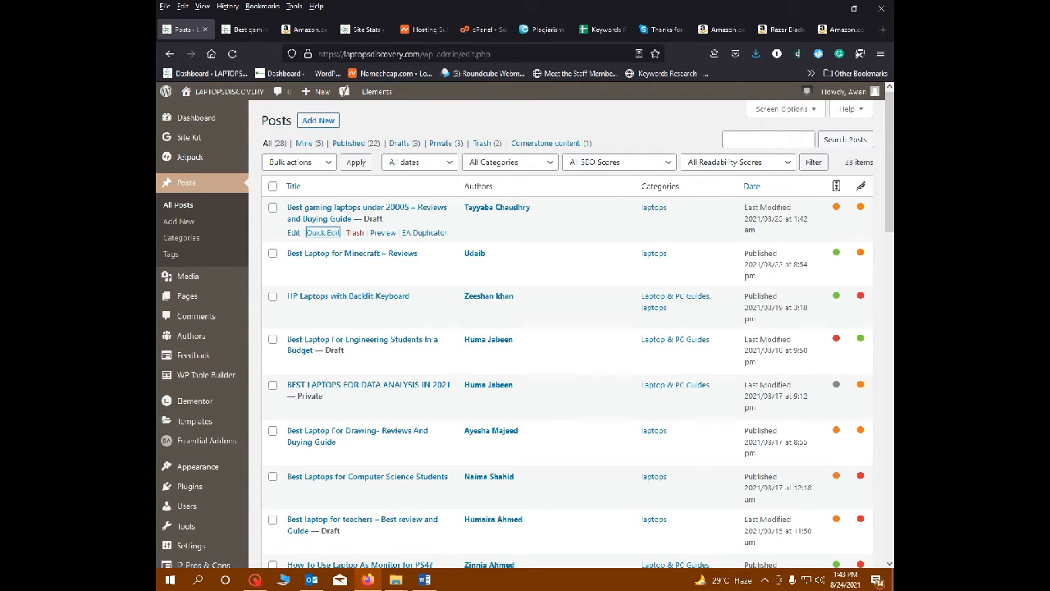
- Open the gaming laptops draft in the full post editor and save the draft again
{"action": "left_click", "coordinate": [293, 234]}
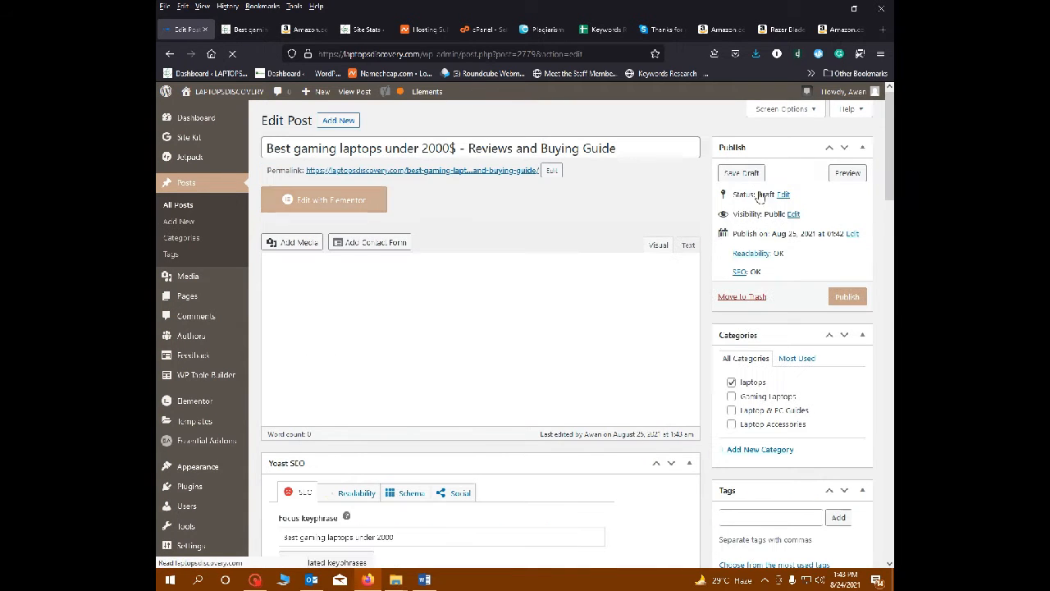
{"action": "left_click", "coordinate": [740, 174]}
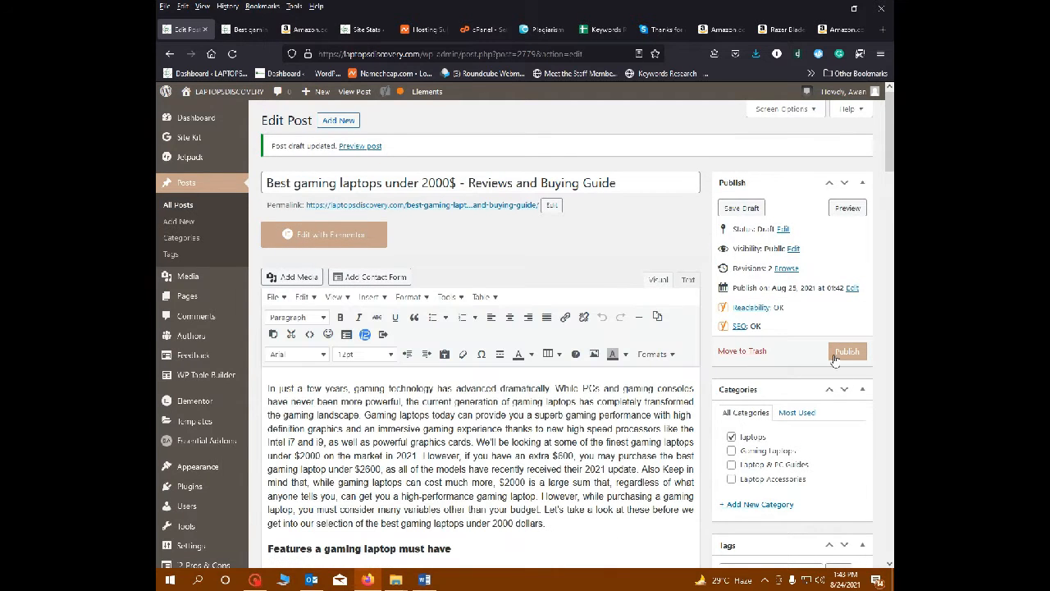
{"action": "scroll", "coordinate": [845, 358], "scroll_direction": "down", "scroll_amount": 10}
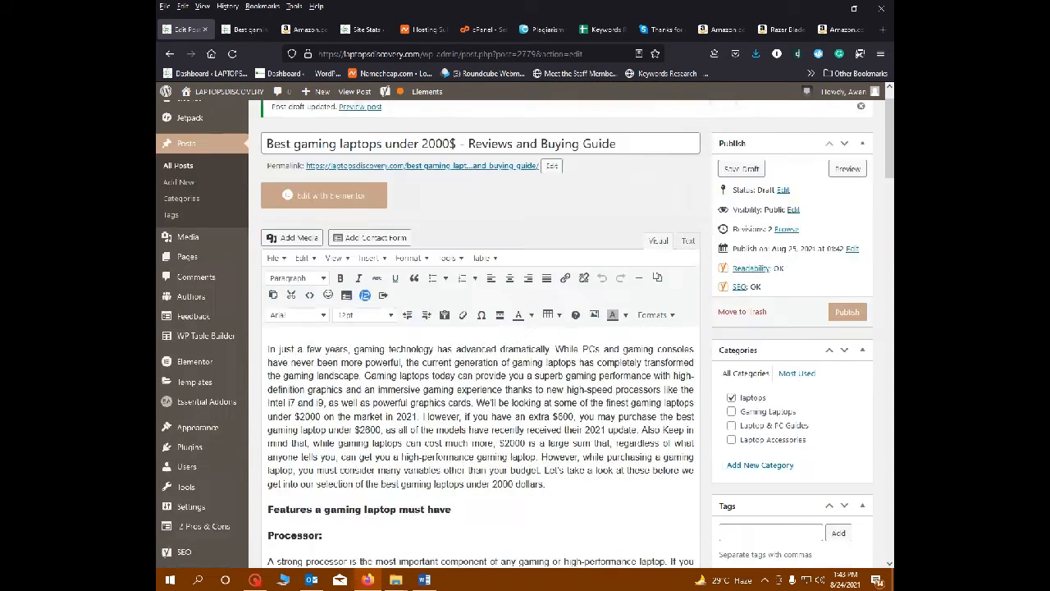
- Remove the extra empty lines between the introduction's closing paragraph and the "2-Asus ROG Scar 15" heading
{"action": "scroll", "coordinate": [397, 435], "scroll_direction": "down", "scroll_amount": 5}
{"action": "scroll", "coordinate": [398, 435], "scroll_direction": "up", "scroll_amount": 4}
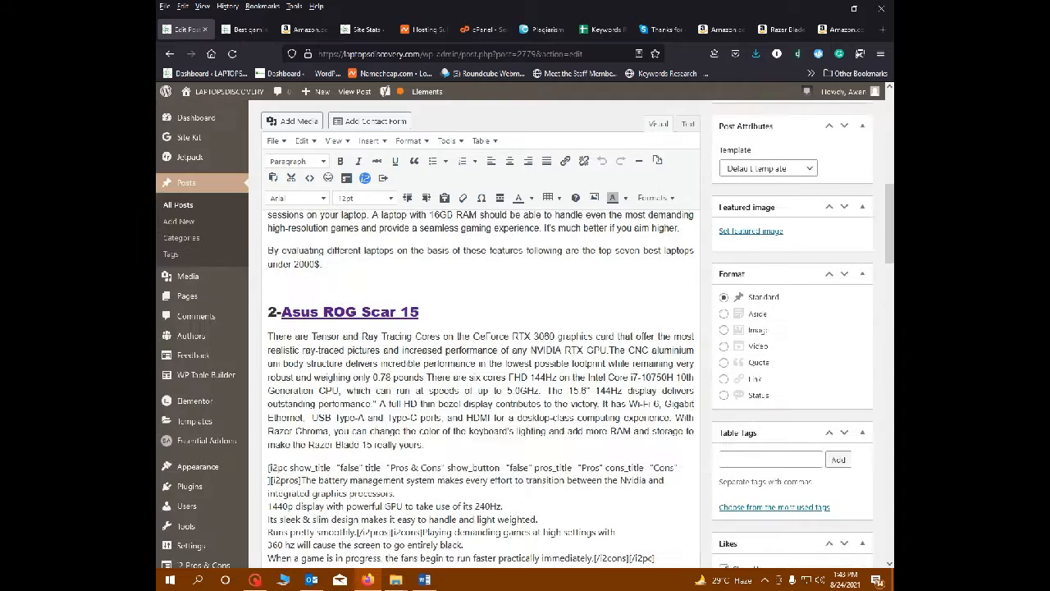
{"action": "left_click", "coordinate": [271, 285]}
{"action": "key", "text": "Delete"}
{"action": "key", "text": "Return"}
{"action": "left_click", "coordinate": [271, 264]}
{"action": "key", "text": "Delete"}
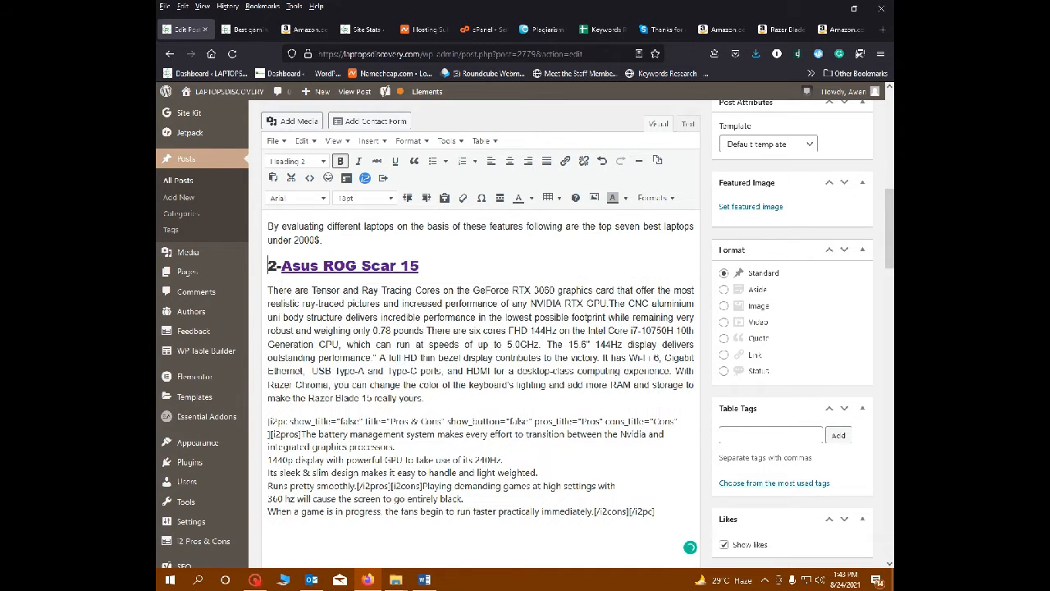
{"action": "scroll", "coordinate": [481, 369], "scroll_direction": "up", "scroll_amount": 2}
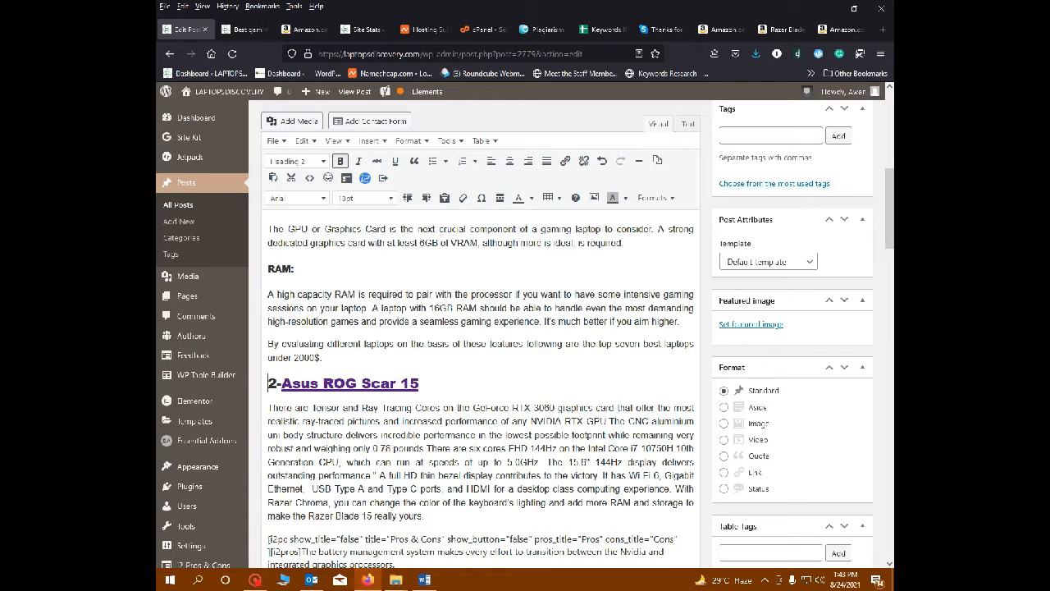
- Add an empty line below the pros and cons shortcode in the Asus ROG Scar 15 section
{"action": "scroll", "coordinate": [480, 370], "scroll_direction": "down", "scroll_amount": 5}
{"action": "left_click", "coordinate": [655, 394]}
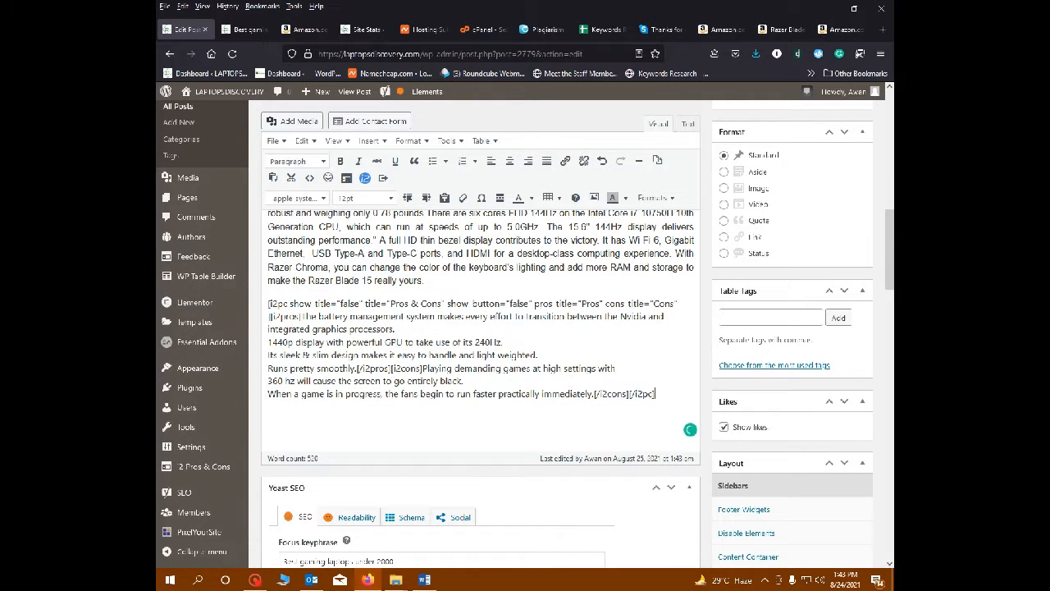
{"action": "key", "text": "Return"}
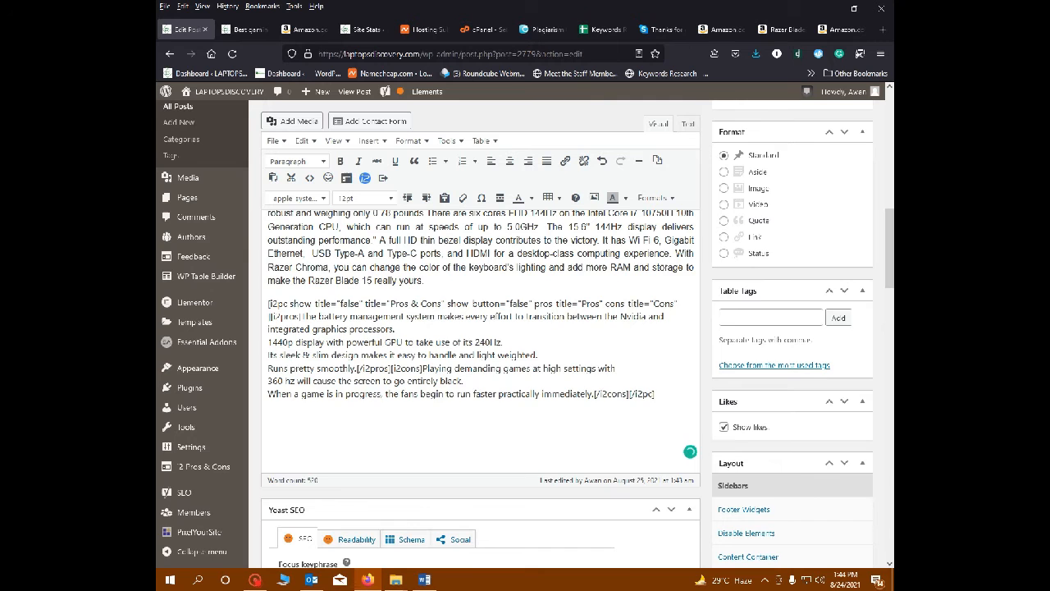
- Copy the Amazon affiliate link from the "Asus ROG Scar 15" heading
{"action": "scroll", "coordinate": [484, 329], "scroll_direction": "up", "scroll_amount": 3}
{"action": "left_click", "coordinate": [361, 383]}
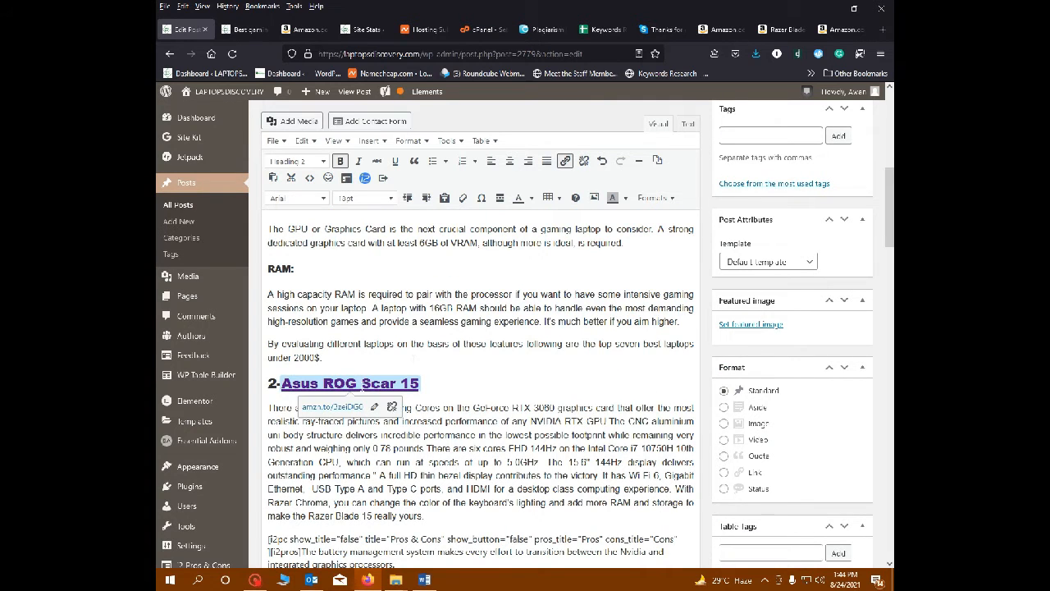
{"action": "left_click", "coordinate": [377, 409]}
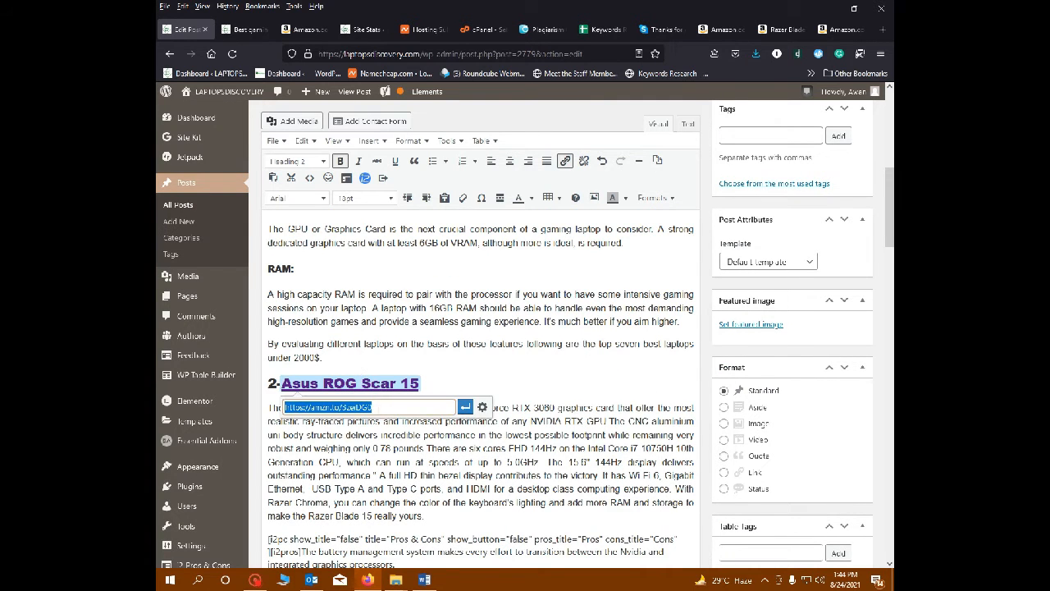
{"action": "left_click", "coordinate": [532, 448]}
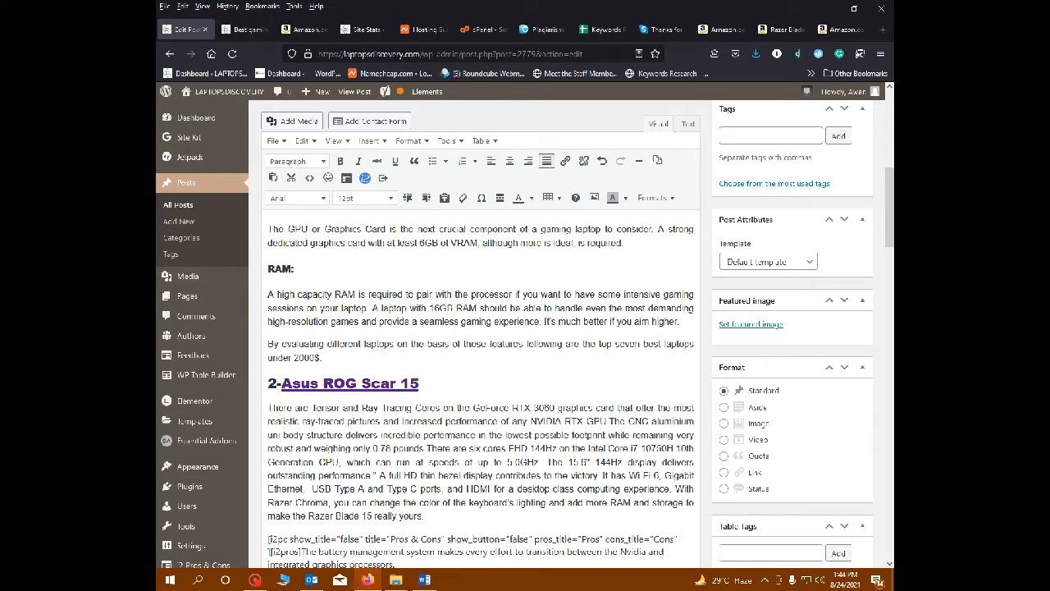
{"action": "left_click", "coordinate": [362, 383]}
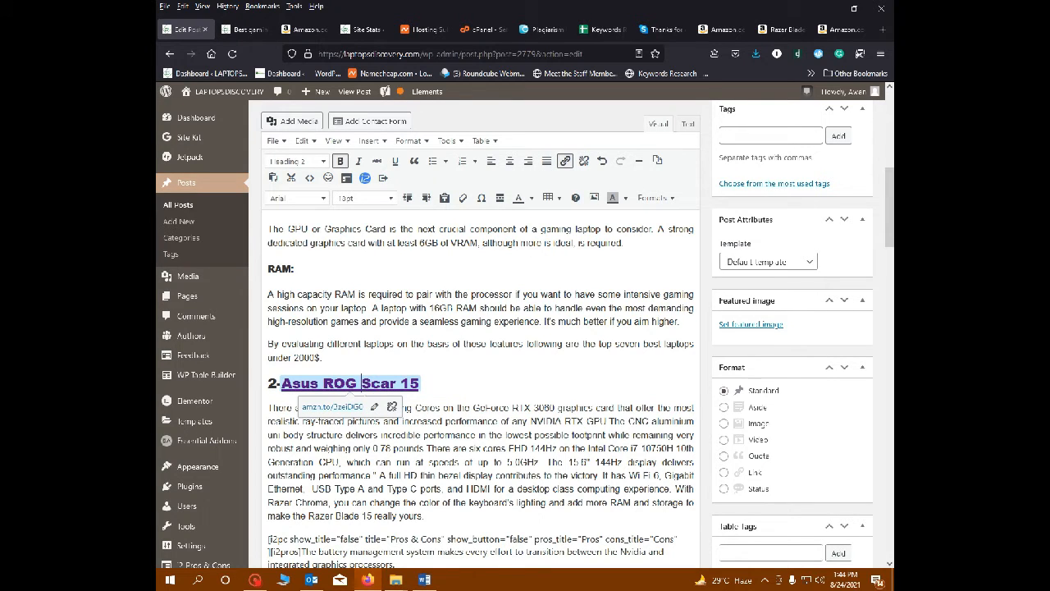
{"action": "left_click", "coordinate": [375, 408]}
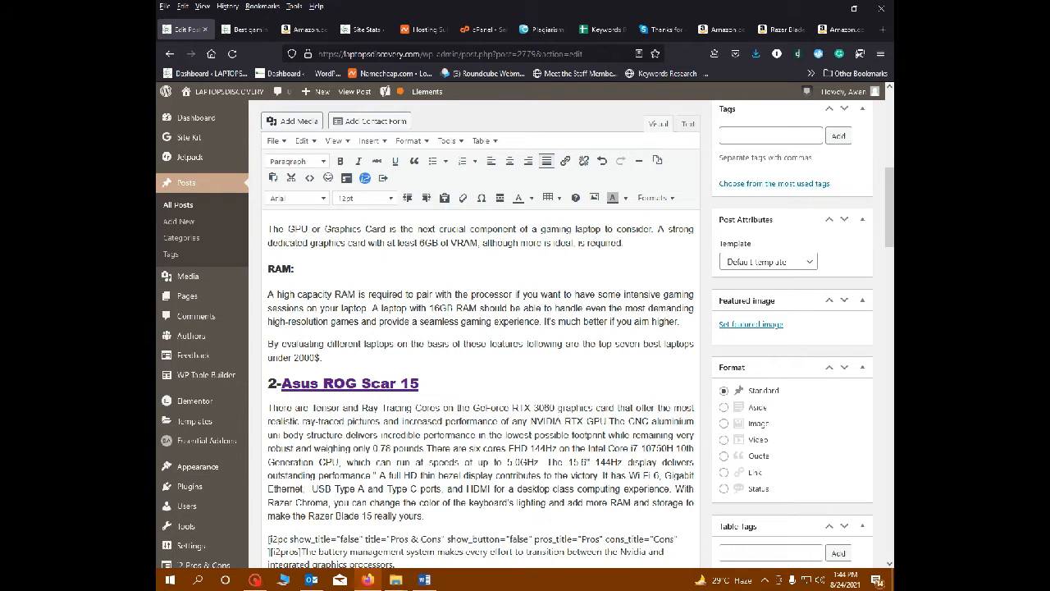
- Centre the empty line below the Asus ROG Scar 15 pros and cons shortcode
{"action": "left_click", "coordinate": [365, 177]}
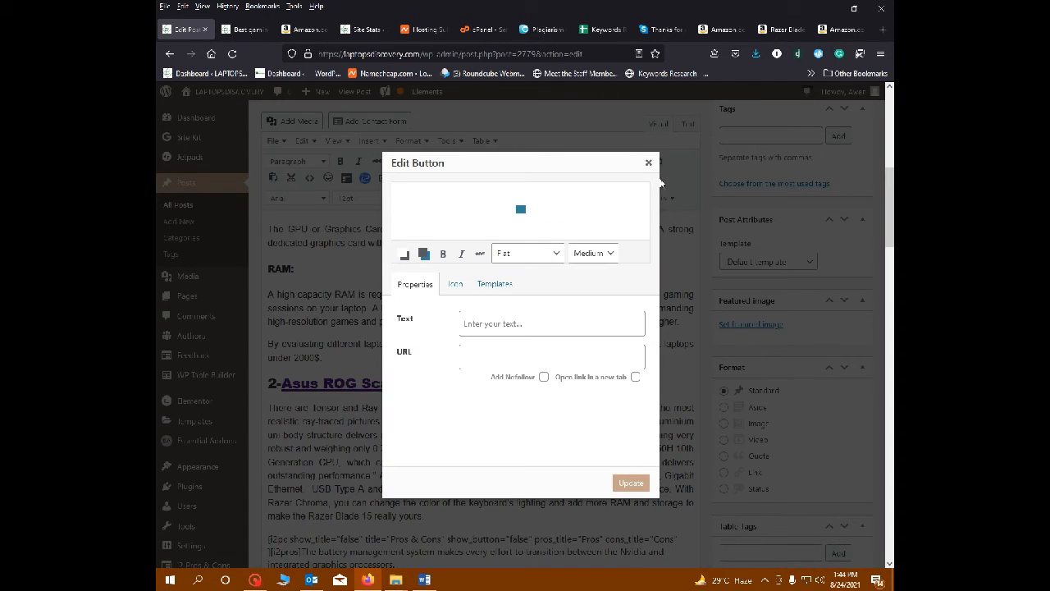
{"action": "left_click", "coordinate": [648, 162]}
{"action": "scroll", "coordinate": [649, 164], "scroll_direction": "down", "scroll_amount": 3}
{"action": "left_click", "coordinate": [269, 356]}
{"action": "left_click", "coordinate": [510, 161]}
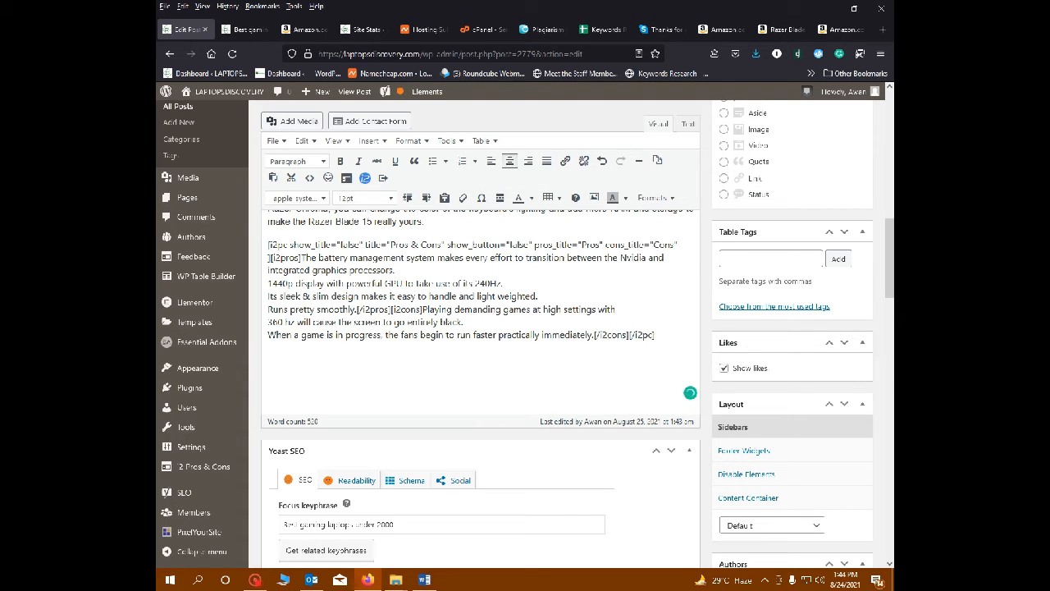
- Start a new button on the centred line with the copied Amazon affiliate link as URL and the text "Check on Amazon"
{"action": "left_click", "coordinate": [382, 179]}
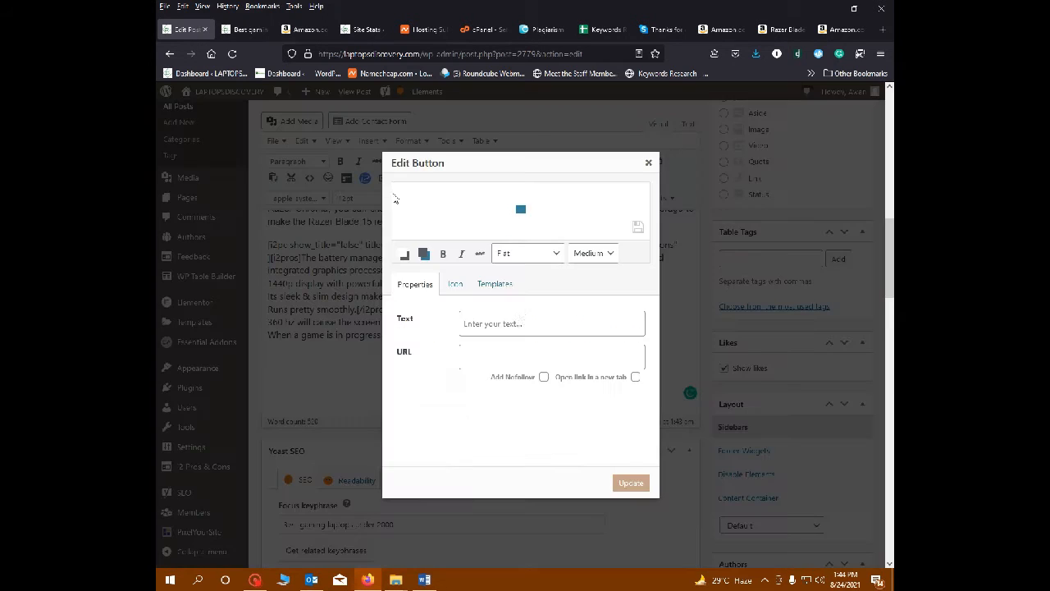
{"action": "left_click", "coordinate": [504, 351]}
{"action": "type", "text": "https://amzn.to/3zeDG5J"}
{"action": "left_click", "coordinate": [505, 323]}
{"action": "type", "text": "Ch"}
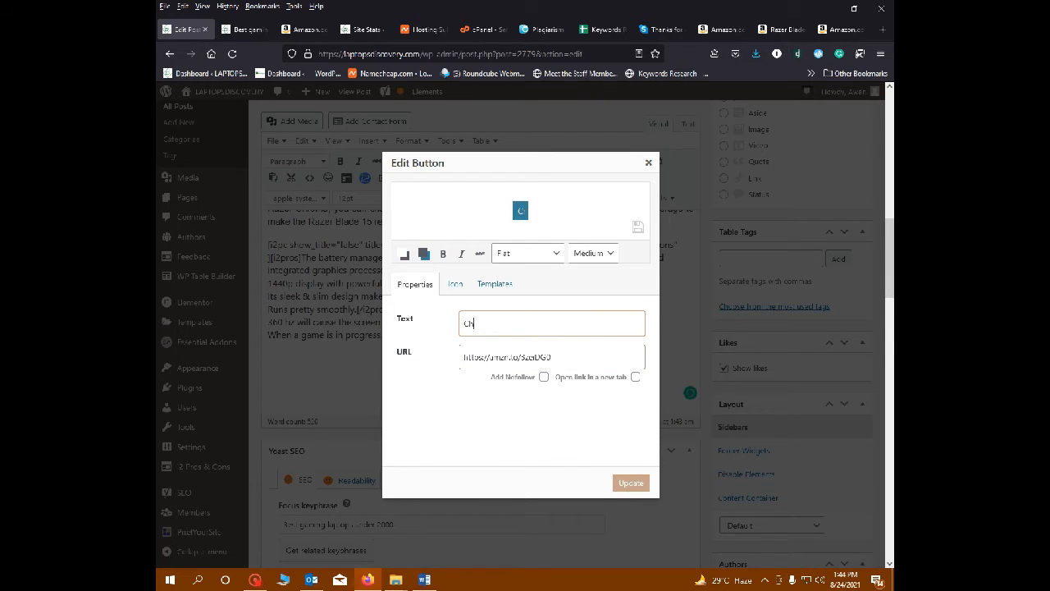
{"action": "type", "text": "eck Pr"}
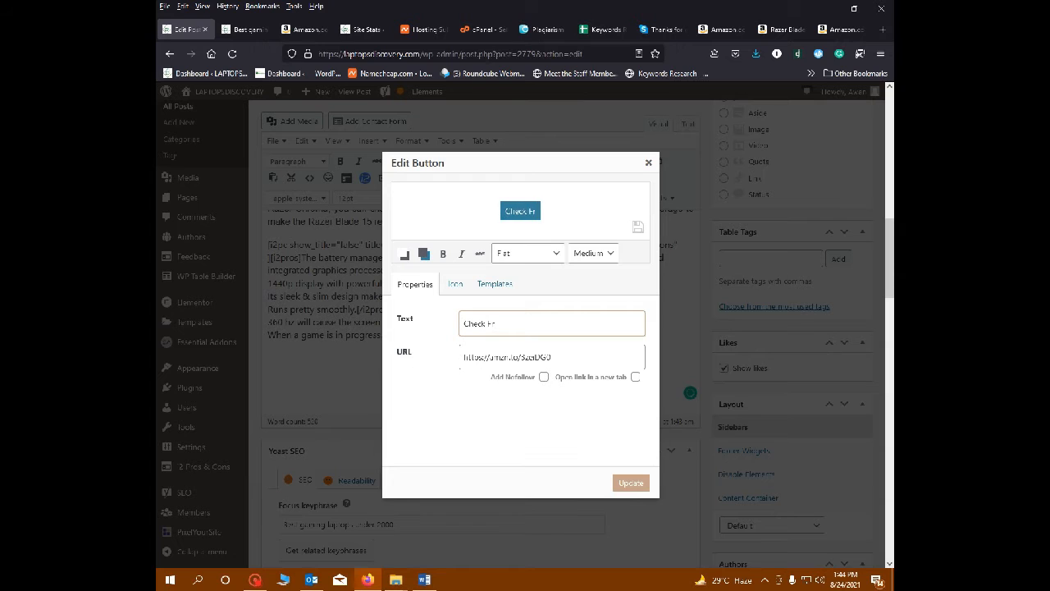
{"action": "key", "text": "BackSpace"}
{"action": "key", "text": "BackSpace"}
{"action": "key", "text": "BackSpace"}
{"action": "type", "text": "on Amazon"}
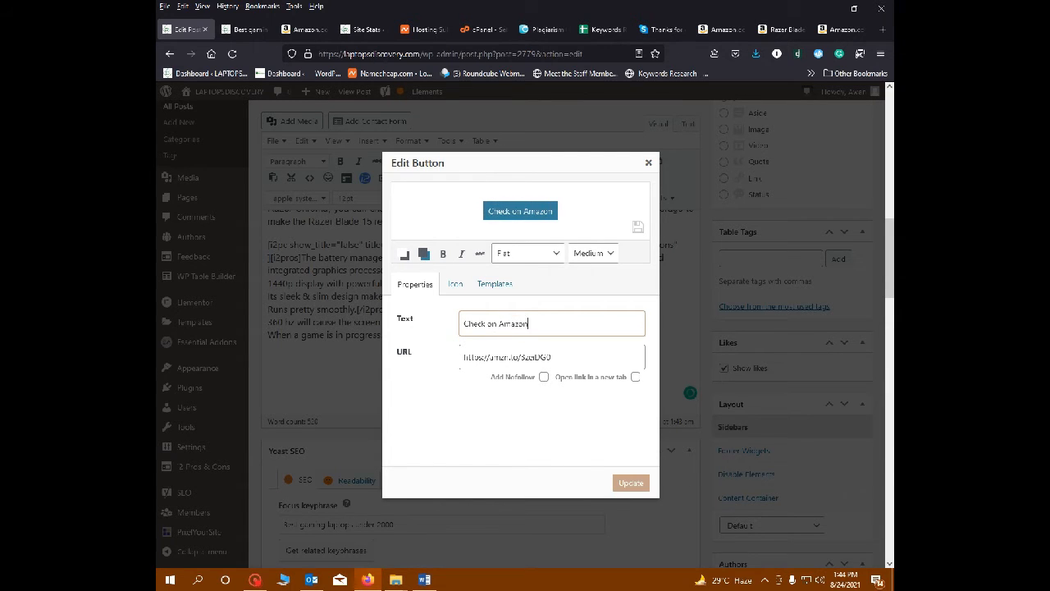
- Apply the "Single Product Button" template to the Check on Amazon button and insert it into the post
{"action": "left_click", "coordinate": [500, 283]}
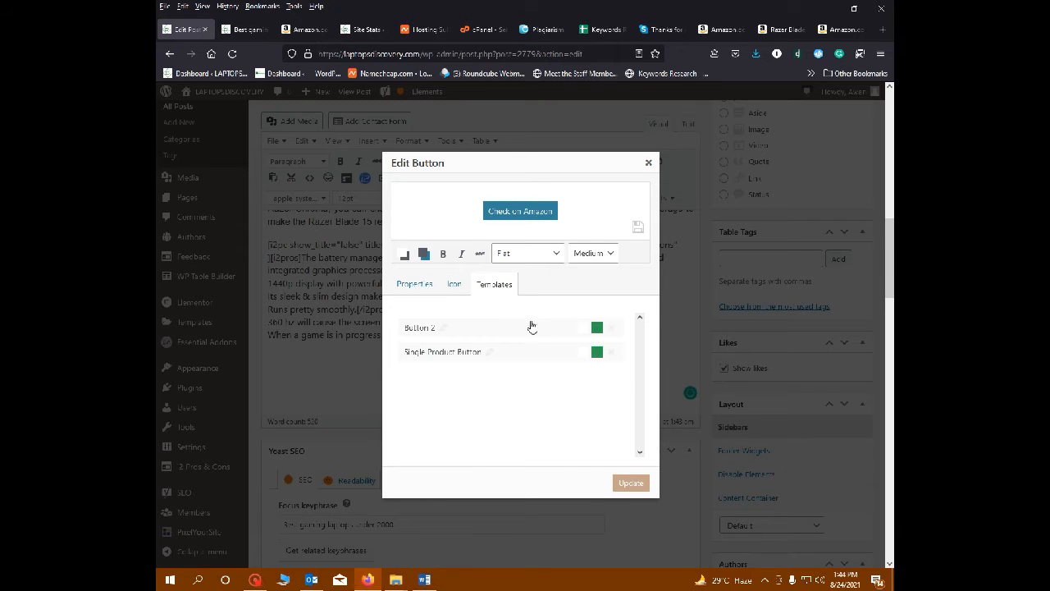
{"action": "left_click", "coordinate": [528, 352]}
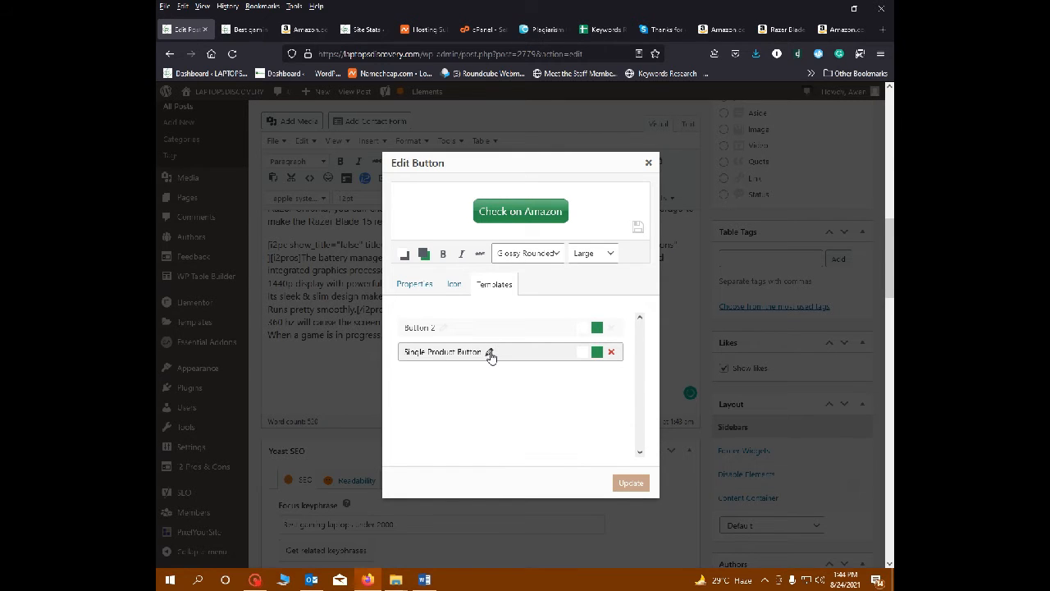
{"action": "left_click", "coordinate": [415, 284]}
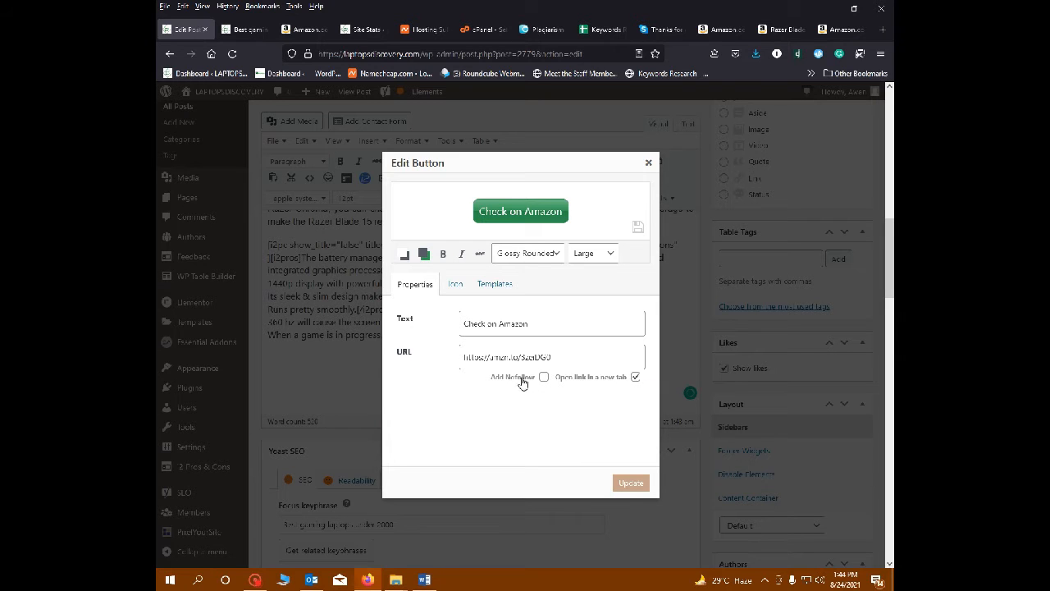
{"action": "left_click", "coordinate": [631, 485]}
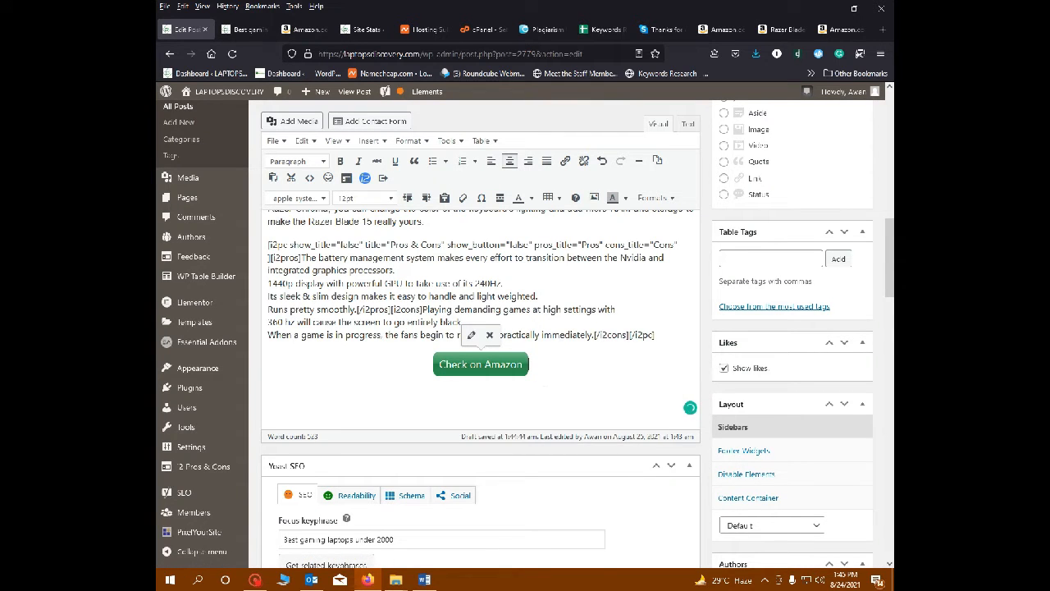
- Copy the "3-Alienware M15" heading from the Word article and paste it on a new line below the Check on Amazon button
{"action": "key", "text": "Return"}
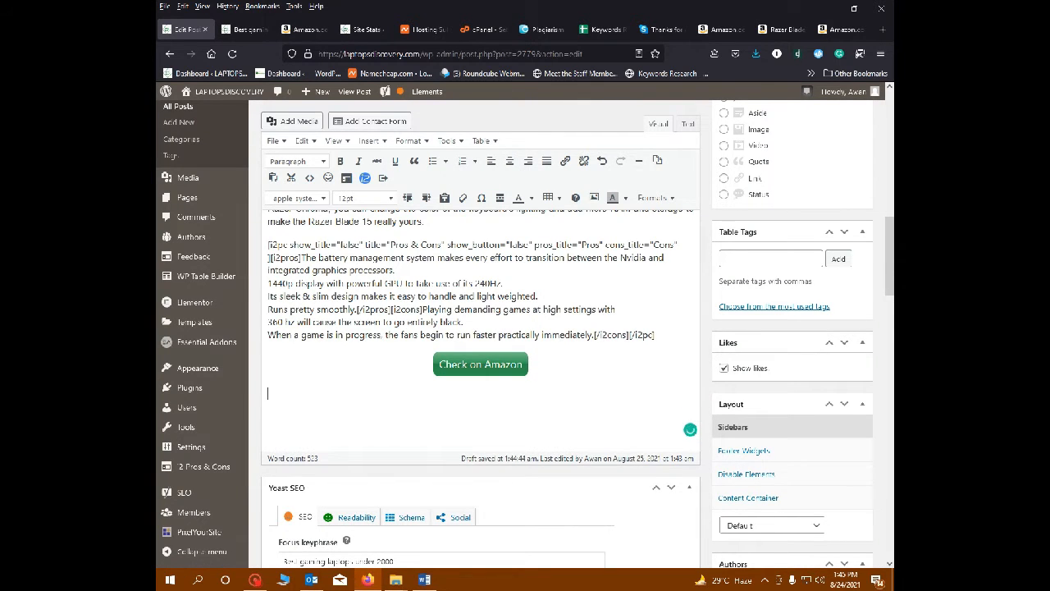
{"action": "key", "text": "alt+Tab"}
{"action": "scroll", "coordinate": [515, 334], "scroll_direction": "down", "scroll_amount": 3}
{"action": "scroll", "coordinate": [421, 405], "scroll_direction": "down", "scroll_amount": 15}
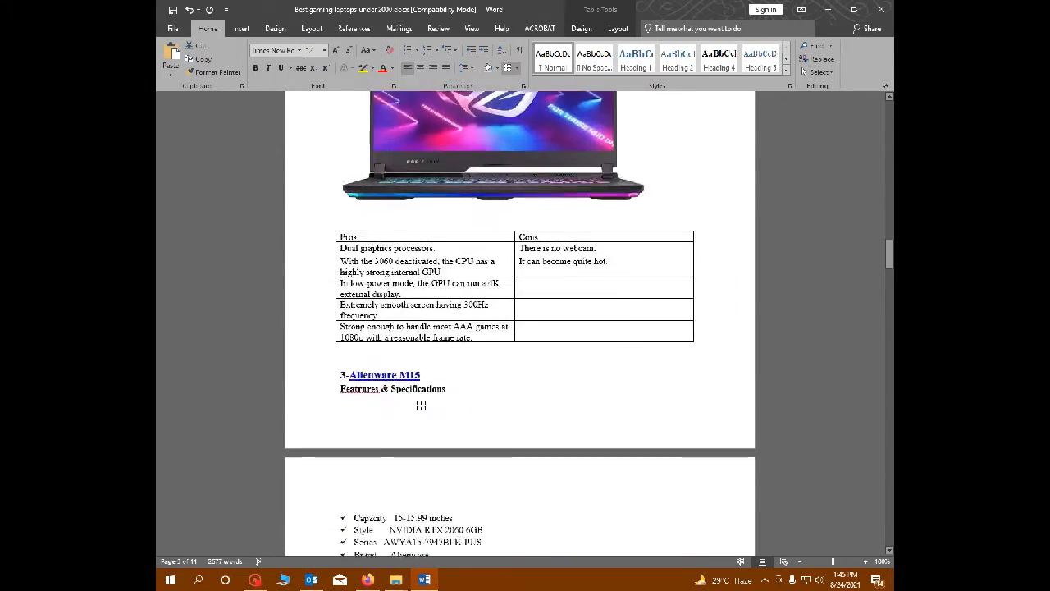
{"action": "scroll", "coordinate": [421, 405], "scroll_direction": "down", "scroll_amount": 1}
{"action": "left_click_drag", "start_coordinate": [423, 329], "coordinate": [340, 328]}
{"action": "key", "text": "ctrl+c"}
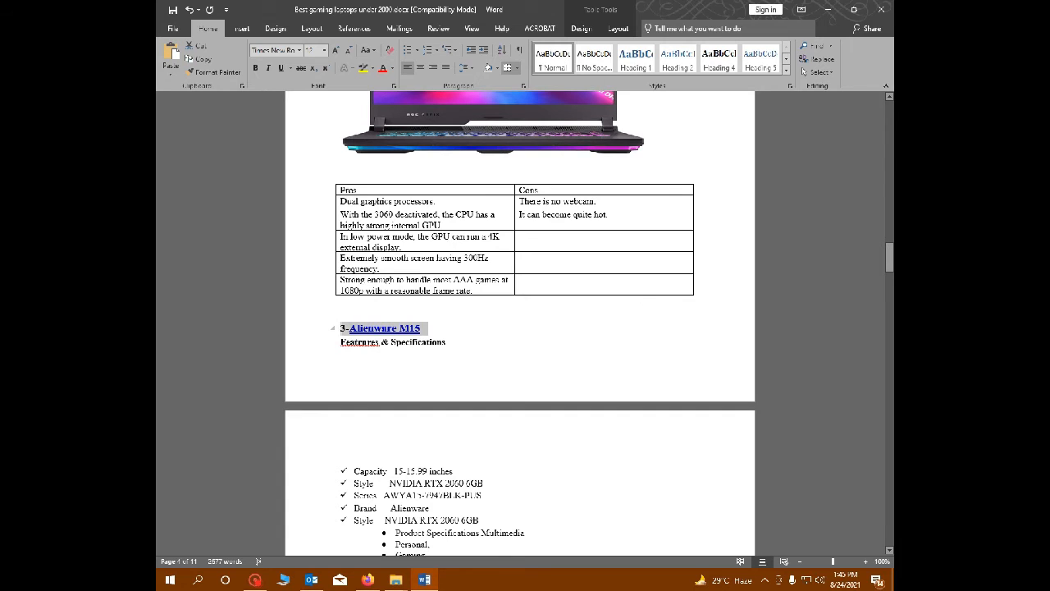
{"action": "key", "text": "alt+Tab"}
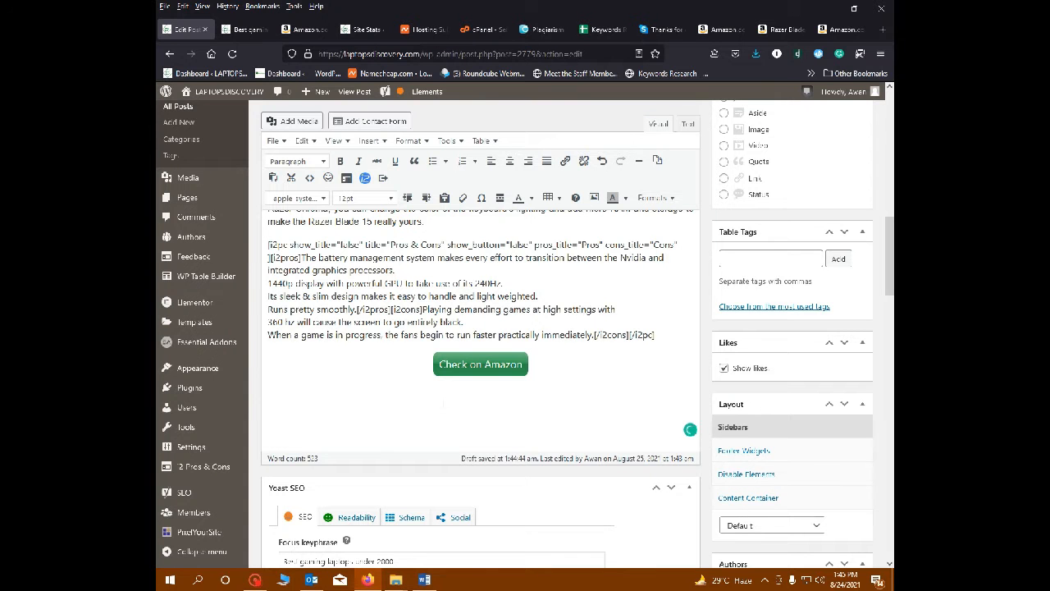
{"action": "key", "text": "ctrl+v"}
- Open the Alienware M15 product page on Amazon from the heading's link and generate a short text link with the writer's tracking ID
{"action": "left_click", "coordinate": [397, 398]}
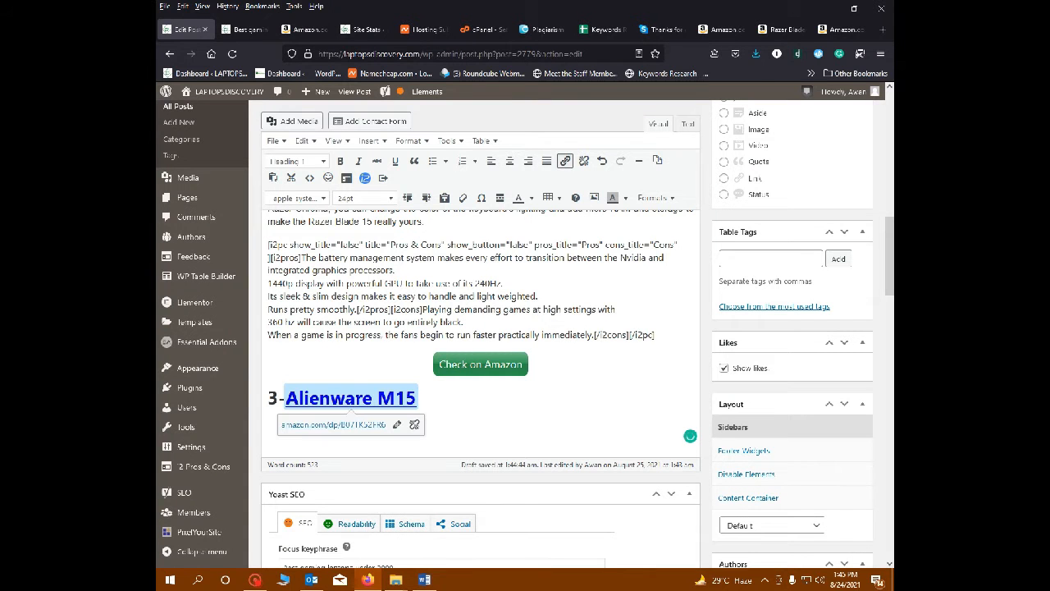
{"action": "left_click", "coordinate": [353, 424]}
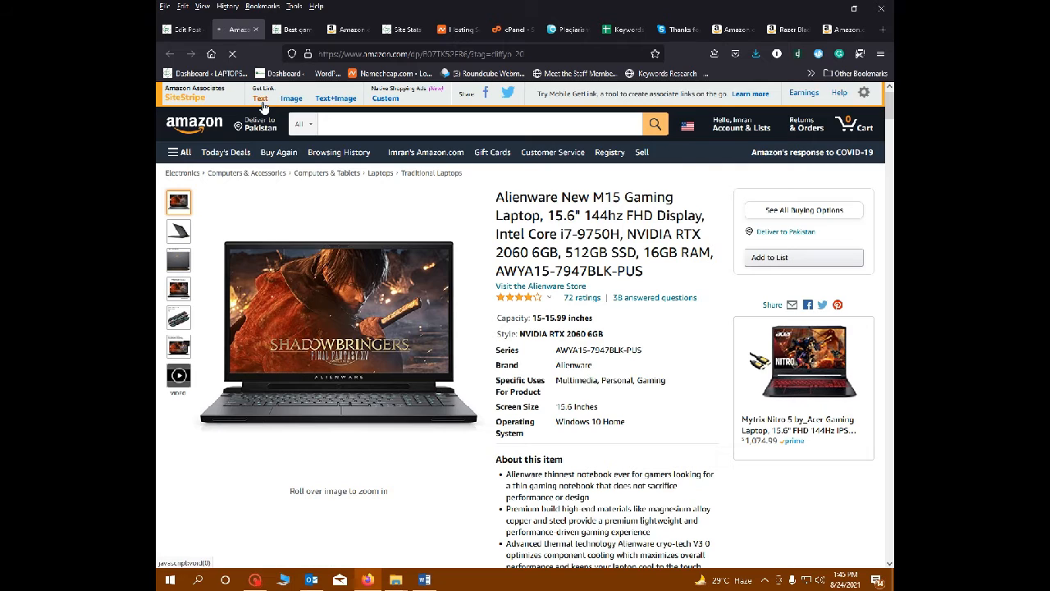
{"action": "left_click", "coordinate": [261, 100]}
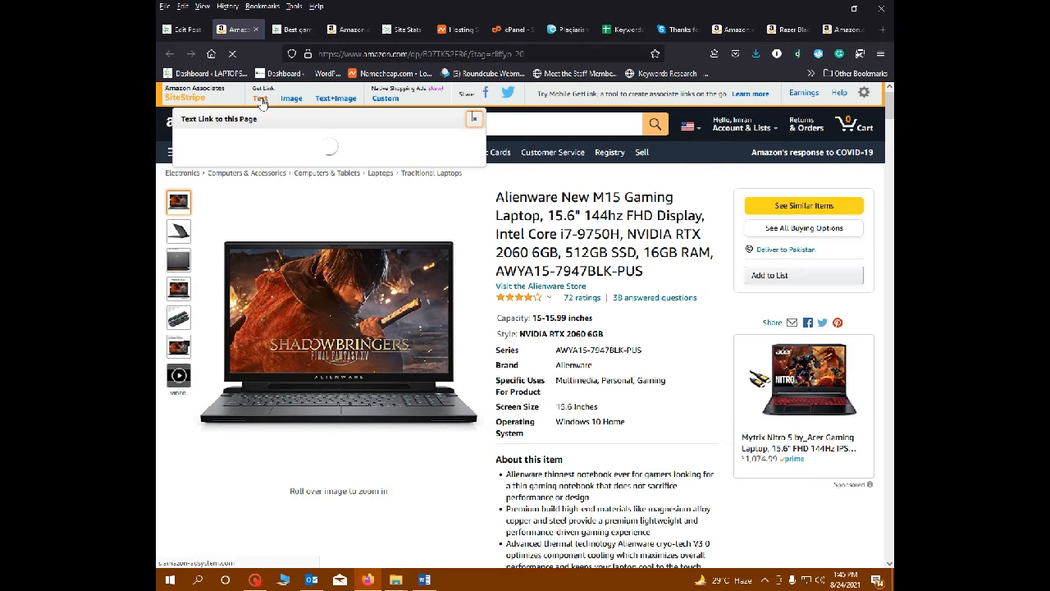
{"action": "left_click", "coordinate": [356, 149]}
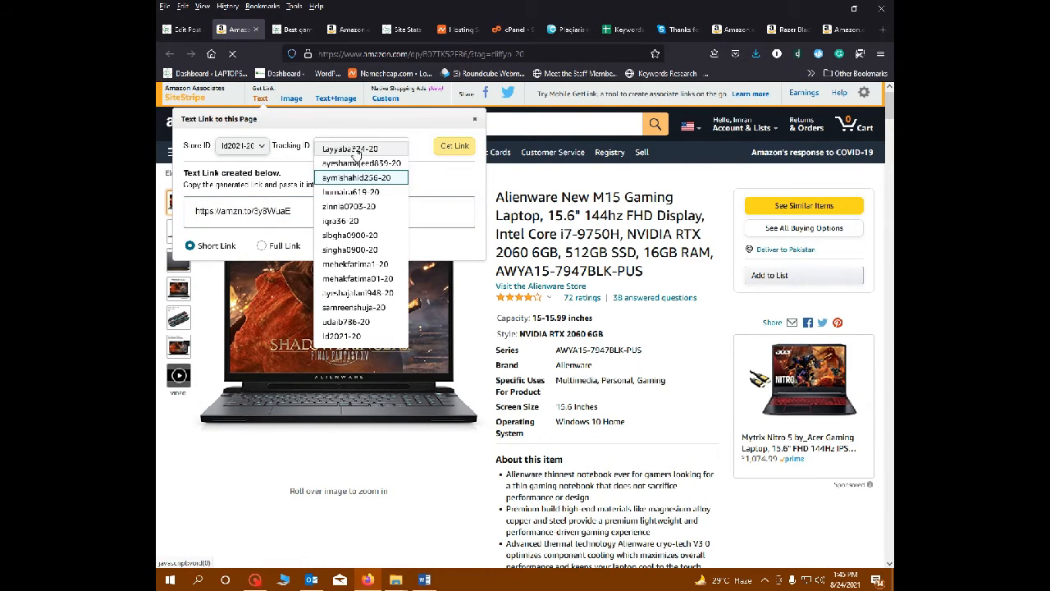
{"action": "left_click", "coordinate": [357, 150]}
{"action": "left_click", "coordinate": [463, 148]}
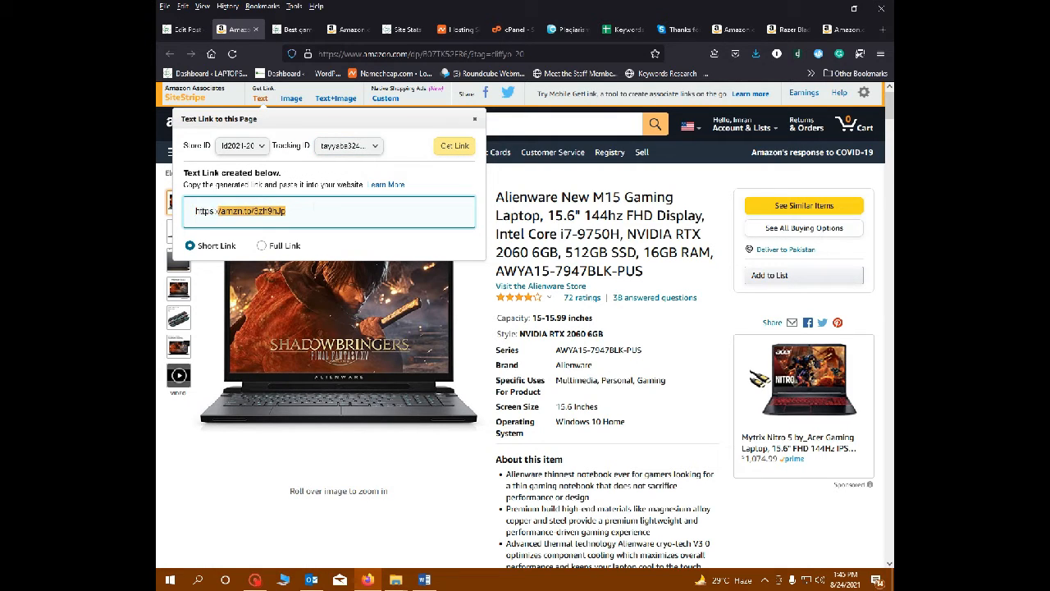
- Back in the WordPress post, replace the Alienware M15 heading's link with the generated short Amazon link
{"action": "left_click", "coordinate": [185, 29]}
{"action": "left_click", "coordinate": [396, 425]}
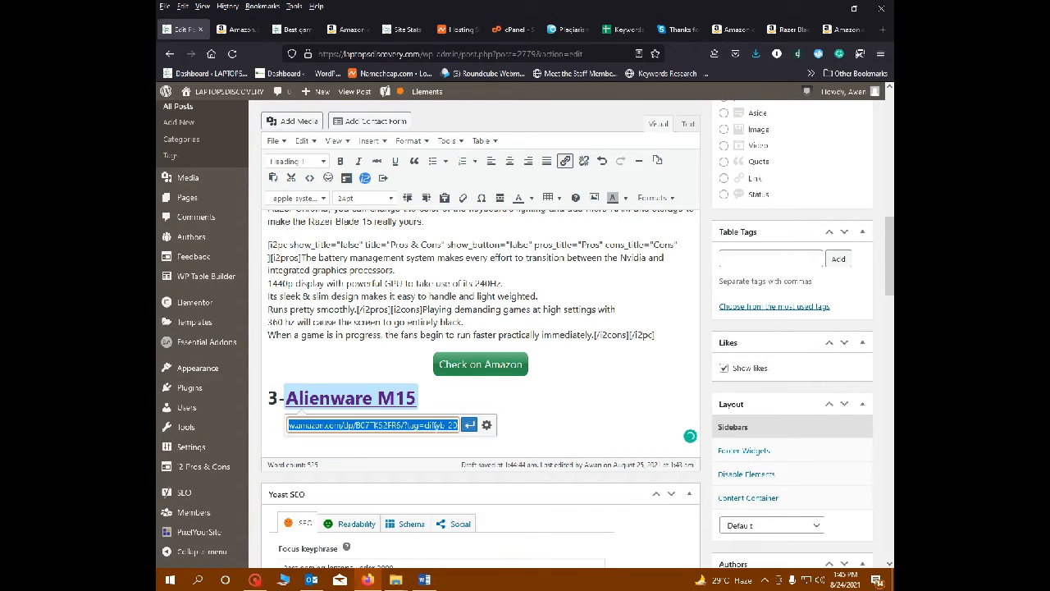
{"action": "key", "text": "BackSpace"}
{"action": "type", "text": "https://amzn.to/3zh9nJo"}
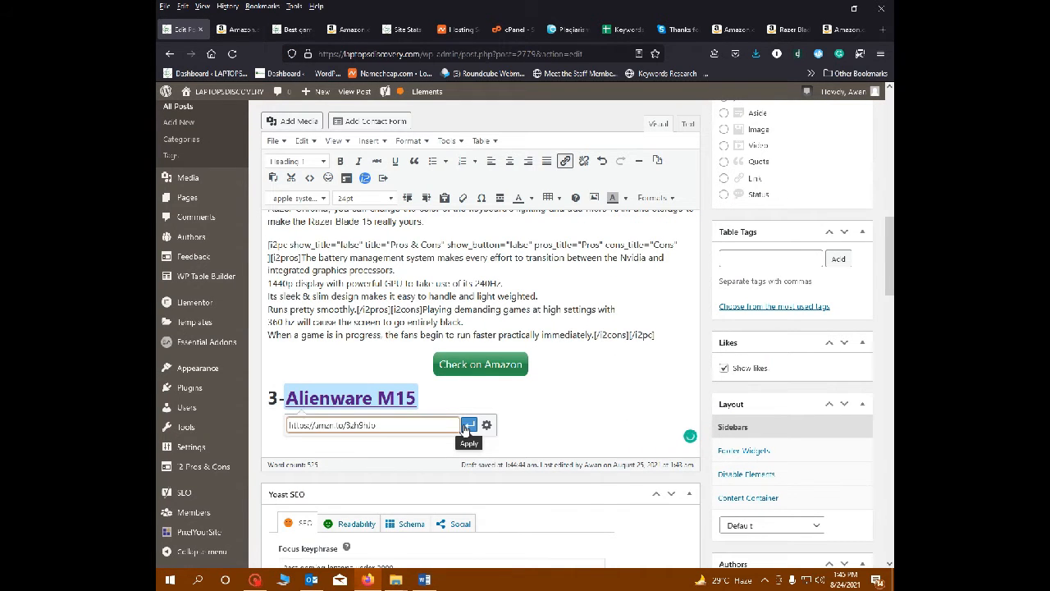
{"action": "left_click", "coordinate": [469, 426]}
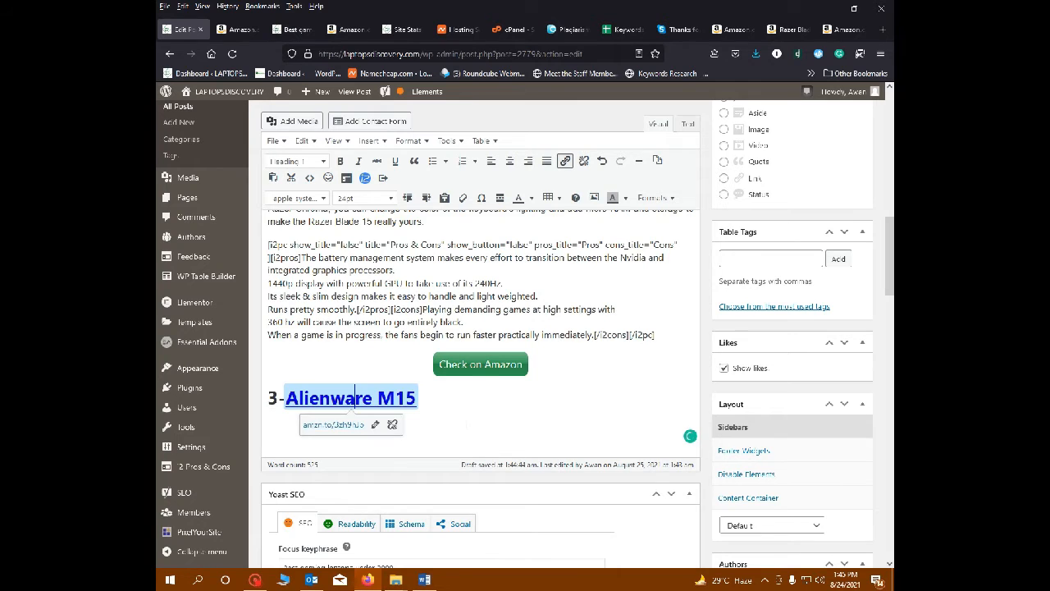
- Format the "3-Alienware M15" heading as Heading 2 in the Arial font
{"action": "left_click", "coordinate": [443, 411]}
{"action": "key", "text": "Return"}
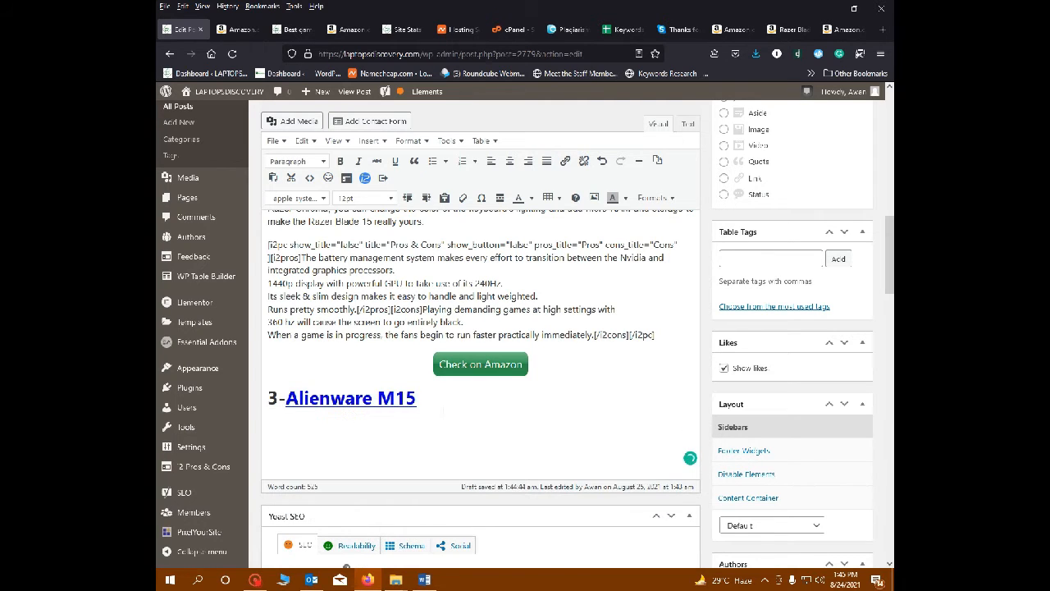
{"action": "left_click", "coordinate": [354, 398]}
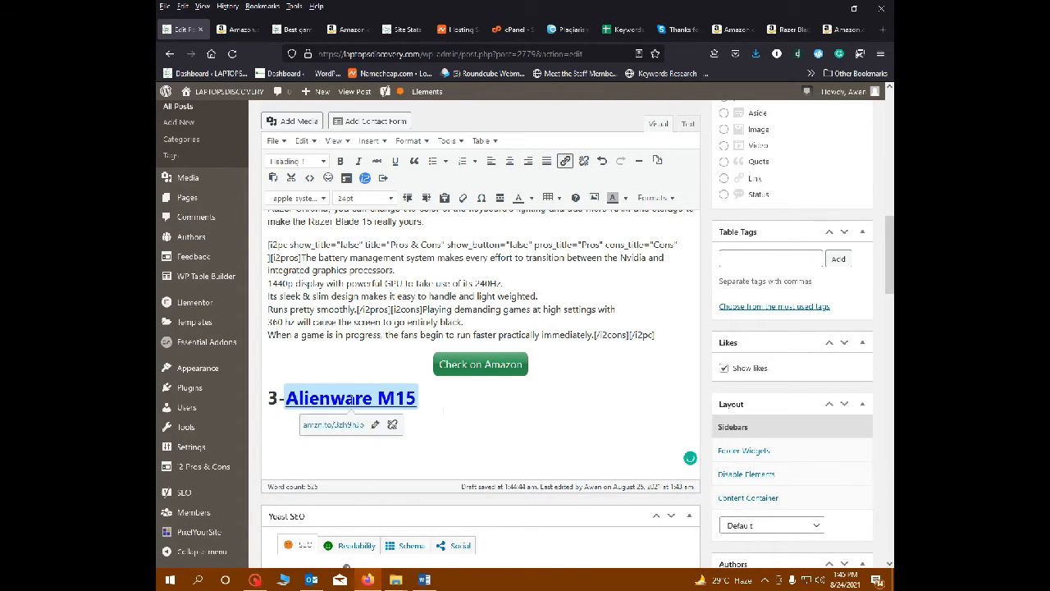
{"action": "left_click_drag", "start_coordinate": [417, 398], "coordinate": [268, 398]}
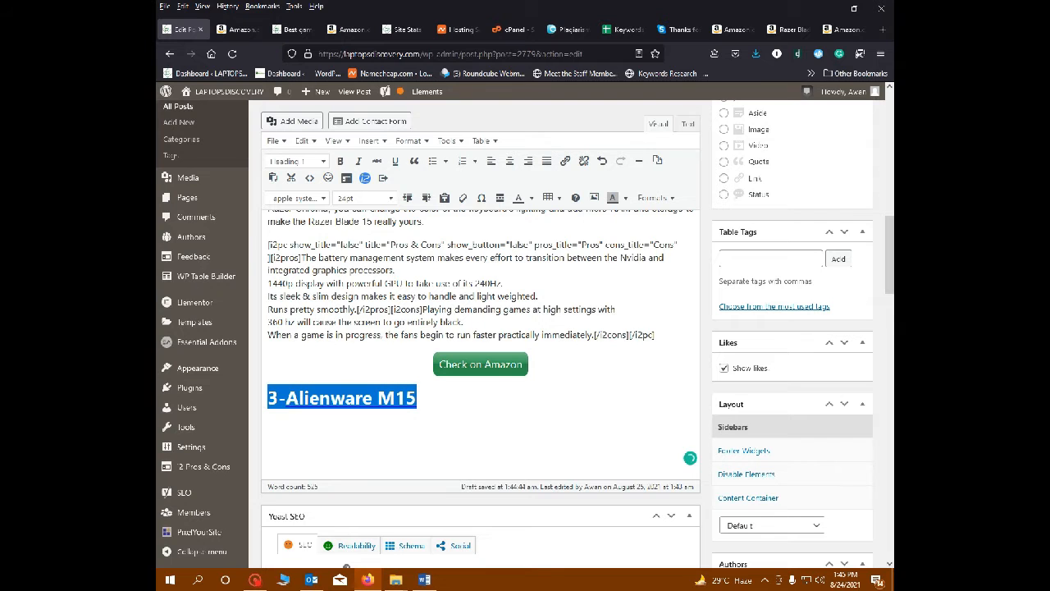
{"action": "left_click", "coordinate": [315, 162]}
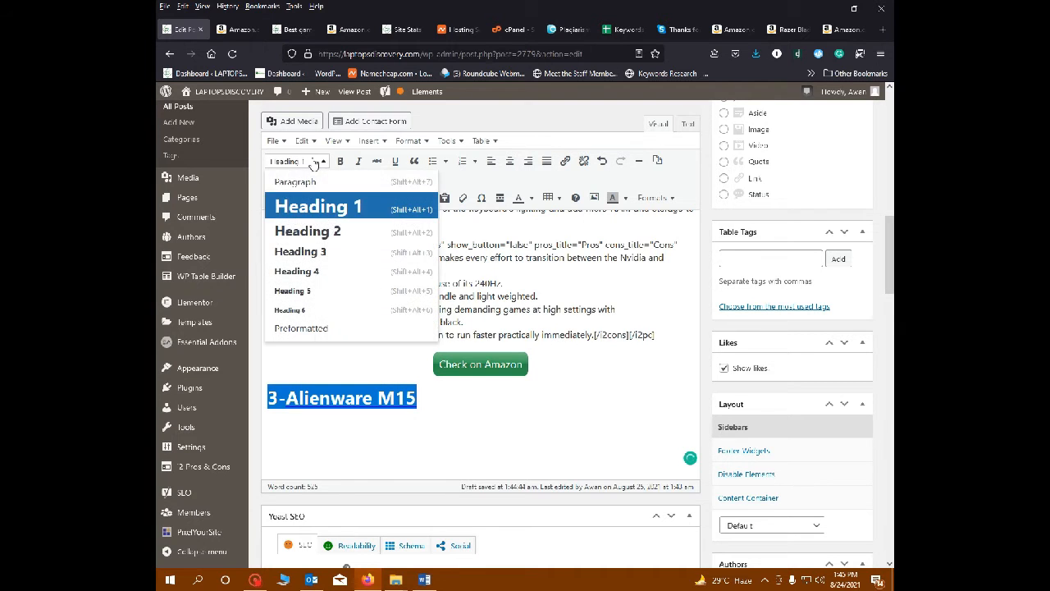
{"action": "left_click", "coordinate": [309, 231]}
{"action": "left_click", "coordinate": [319, 199]}
{"action": "left_click", "coordinate": [310, 243]}
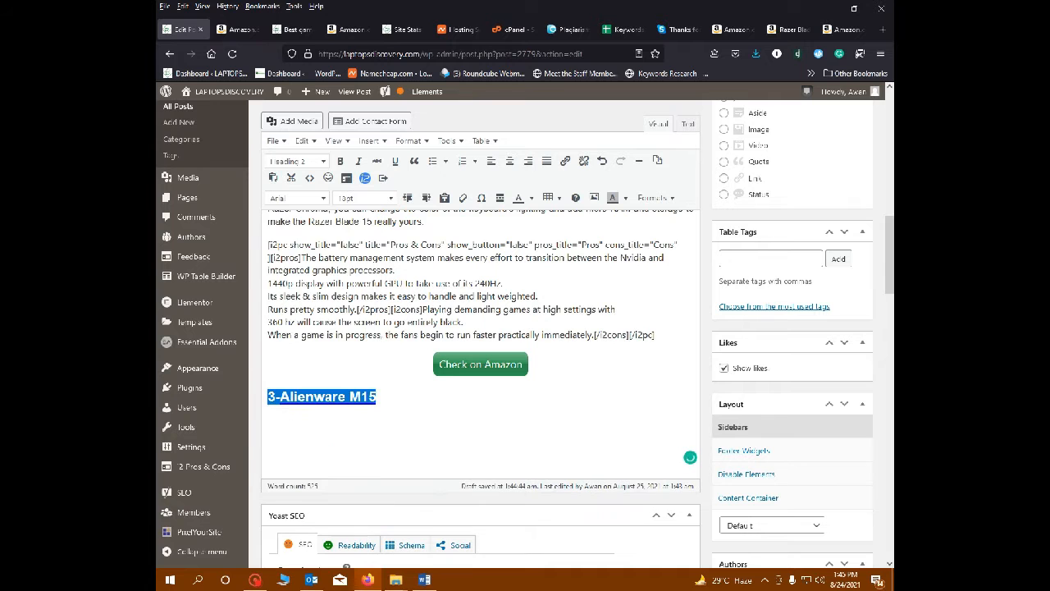
{"action": "left_click", "coordinate": [379, 398]}
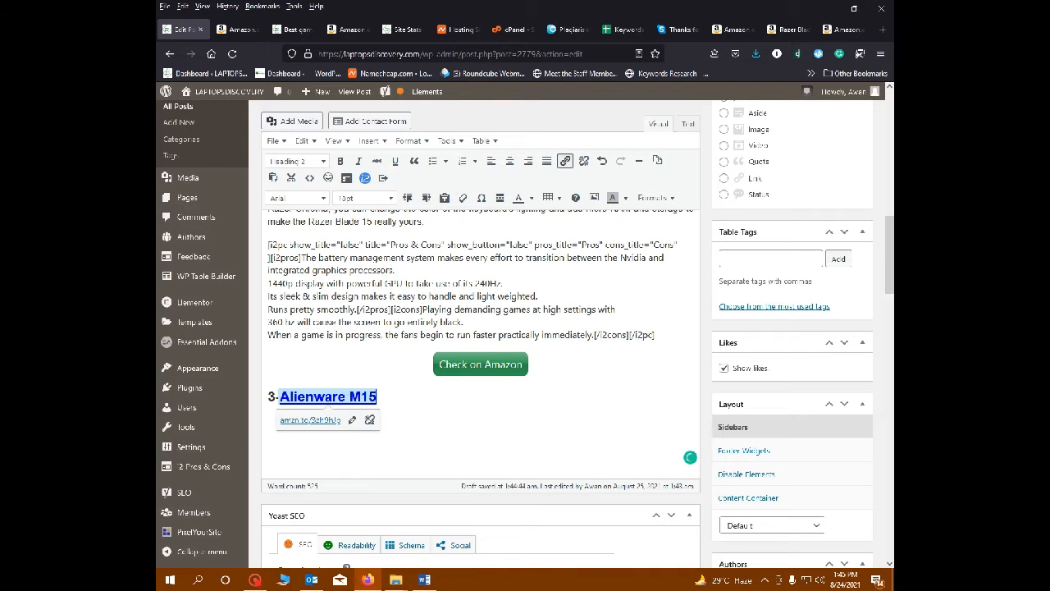
- Copy the Alienware M15 description paragraph from the Word article and paste it on a new line below the heading in the WordPress post
{"action": "key", "text": "Return"}
{"action": "key", "text": "alt+Tab"}
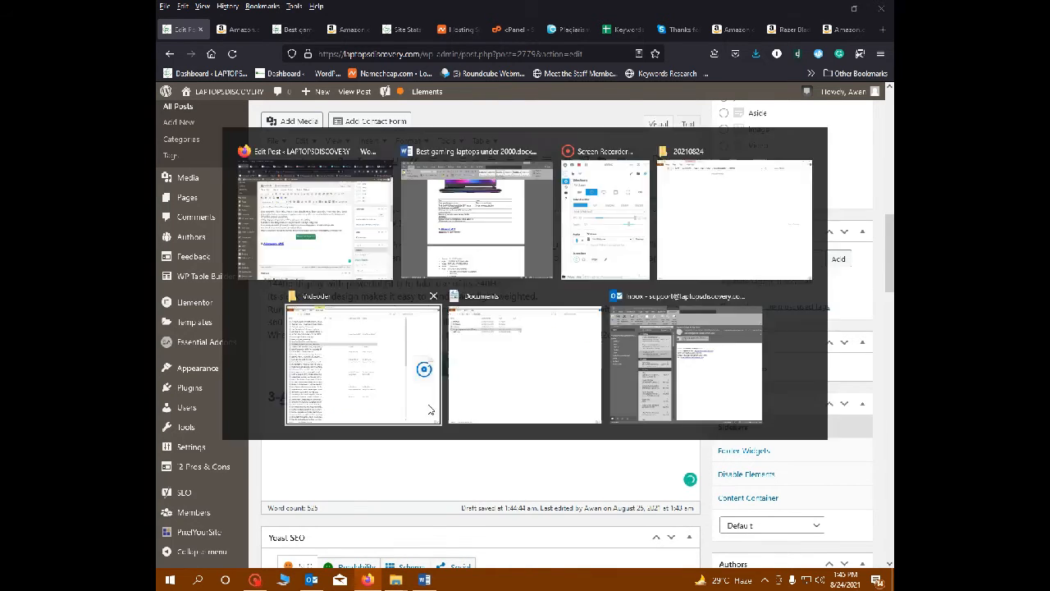
{"action": "scroll", "coordinate": [482, 337], "scroll_direction": "down", "scroll_amount": 5}
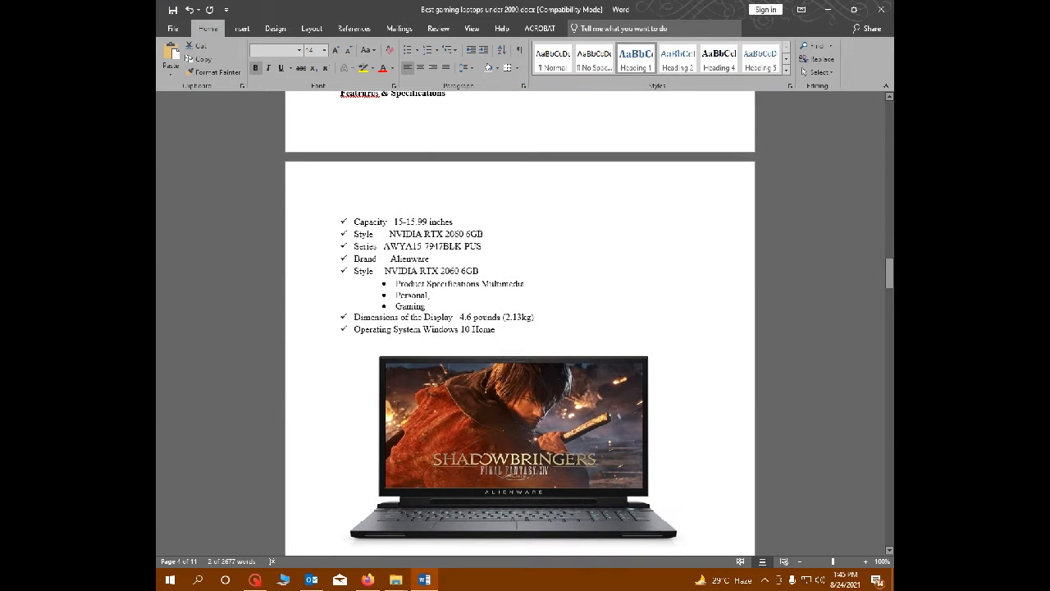
{"action": "scroll", "coordinate": [519, 329], "scroll_direction": "down", "scroll_amount": 3}
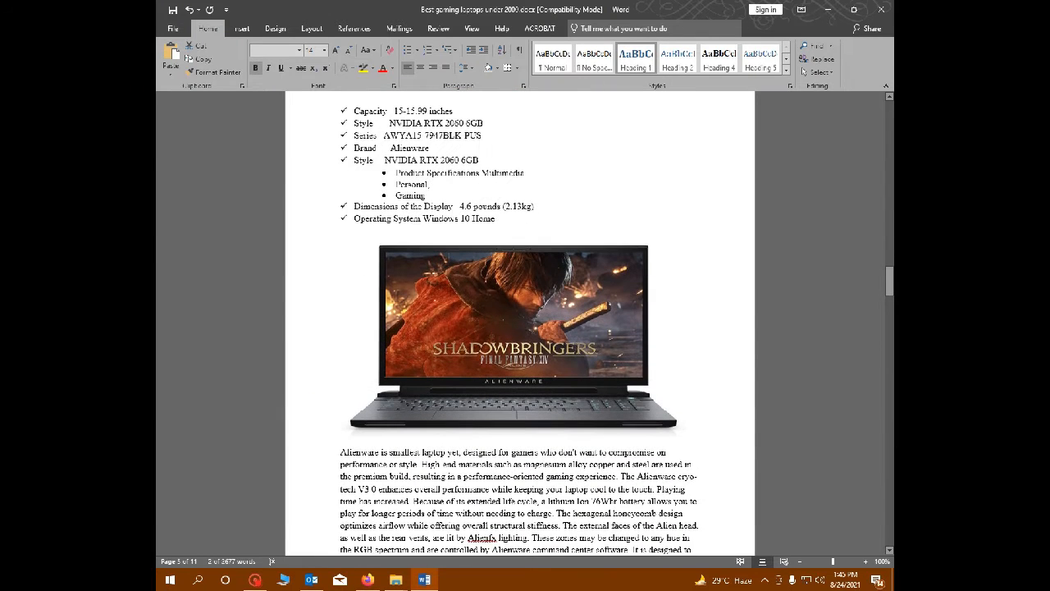
{"action": "scroll", "coordinate": [520, 328], "scroll_direction": "down", "scroll_amount": 3}
{"action": "left_click_drag", "start_coordinate": [341, 341], "coordinate": [612, 438]}
{"action": "scroll", "coordinate": [483, 394], "scroll_direction": "down", "scroll_amount": 5}
{"action": "key", "text": "ctrl+c"}
{"action": "key", "text": "alt+Tab"}
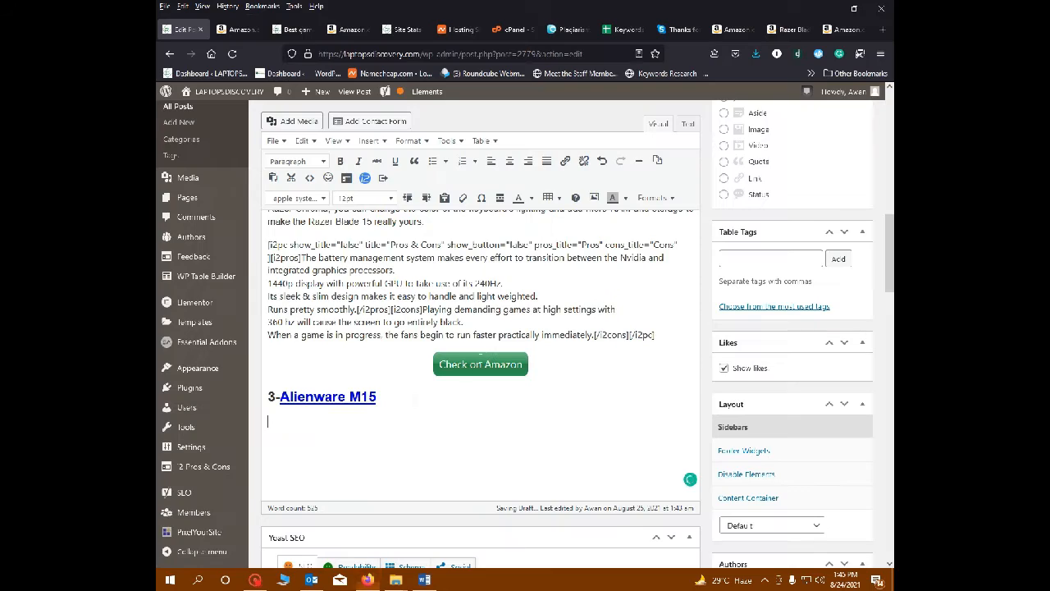
{"action": "key", "text": "ctrl+v"}
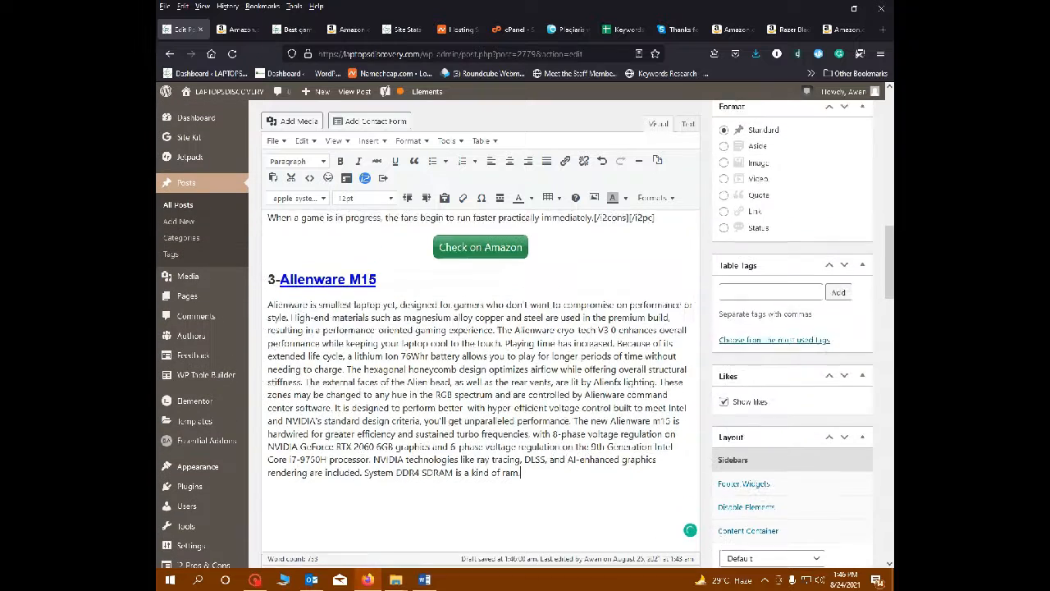
- Set the pasted Alienware M15 description to the Arial font and justify it
{"action": "key", "text": "shift+Up"}
{"action": "key", "text": "shift+Up"}
{"action": "key", "text": "shift+Up"}
{"action": "key", "text": "shift+Up"}
{"action": "key", "text": "shift+Up"}
{"action": "key", "text": "shift+Up"}
{"action": "key", "text": "shift+Up"}
{"action": "key", "text": "shift+Up"}
{"action": "key", "text": "shift+Up"}
{"action": "key", "text": "shift+Up"}
{"action": "key", "text": "shift+Up"}
{"action": "key", "text": "shift+Up"}
{"action": "key", "text": "shift+Up"}
{"action": "key", "text": "shift+Home"}
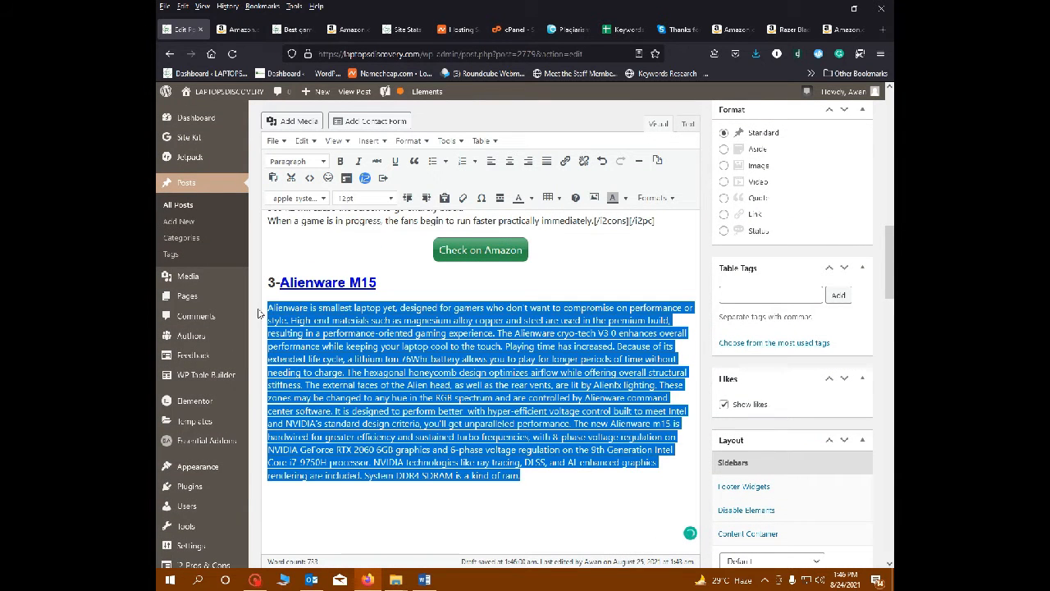
{"action": "left_click", "coordinate": [322, 198]}
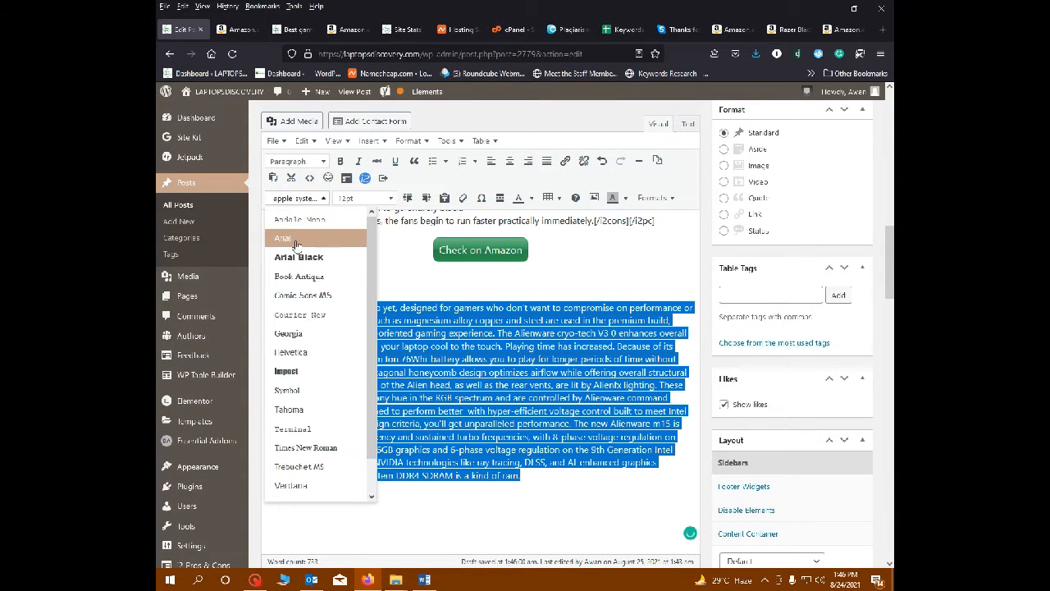
{"action": "left_click", "coordinate": [296, 240]}
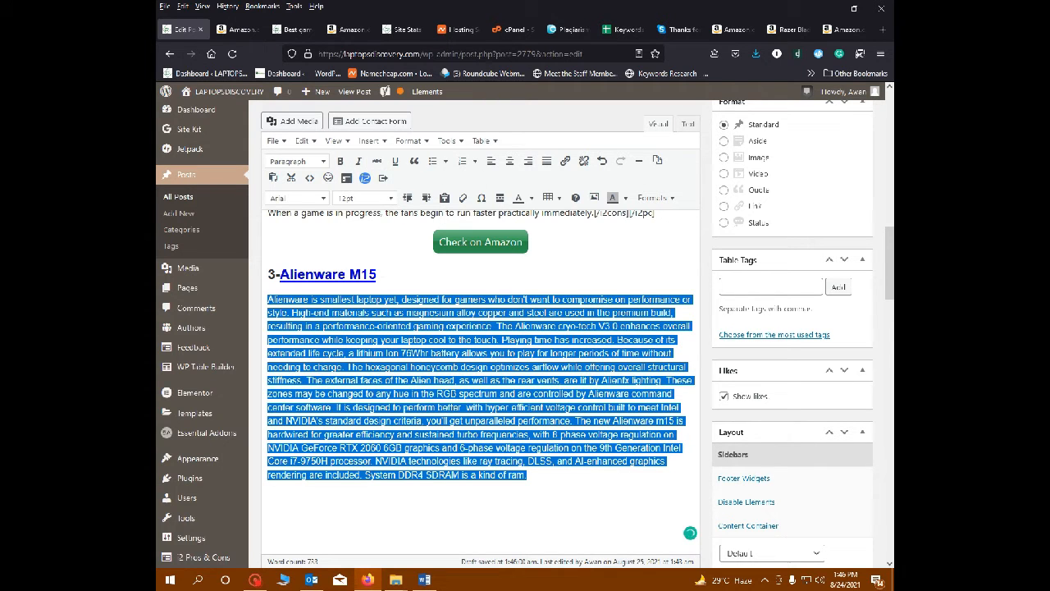
{"action": "left_click", "coordinate": [547, 161]}
{"action": "left_click_drag", "start_coordinate": [527, 475], "coordinate": [268, 299]}
{"action": "left_click", "coordinate": [272, 301]}
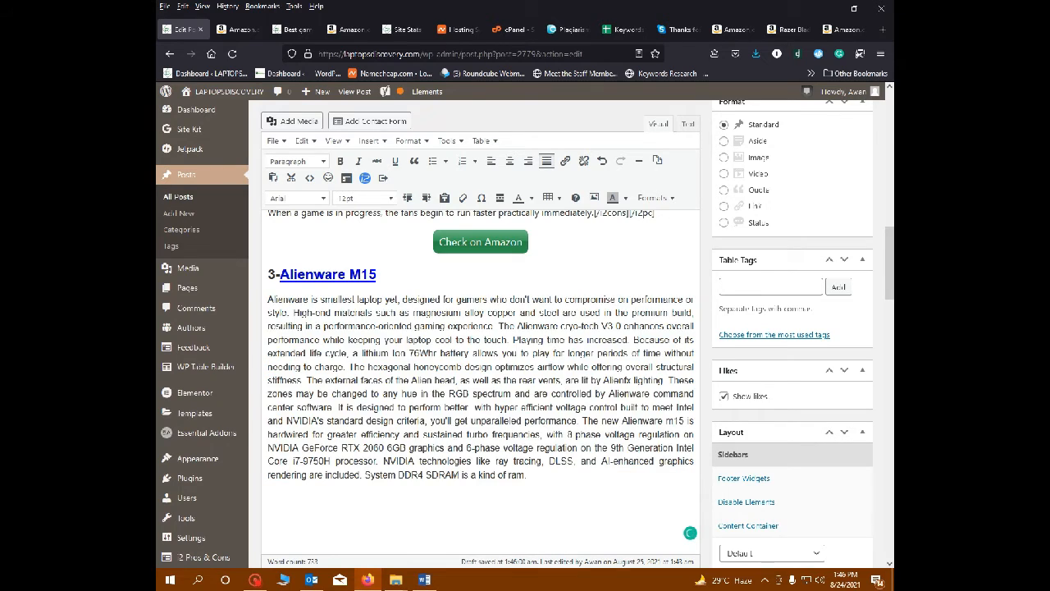
- Copy the Alienware M15 pros from the Word table and paste them into a new i2 Pros & Cons block on a centered line below the description
{"action": "left_click", "coordinate": [424, 579]}
{"action": "scroll", "coordinate": [419, 397], "scroll_direction": "down", "scroll_amount": 3}
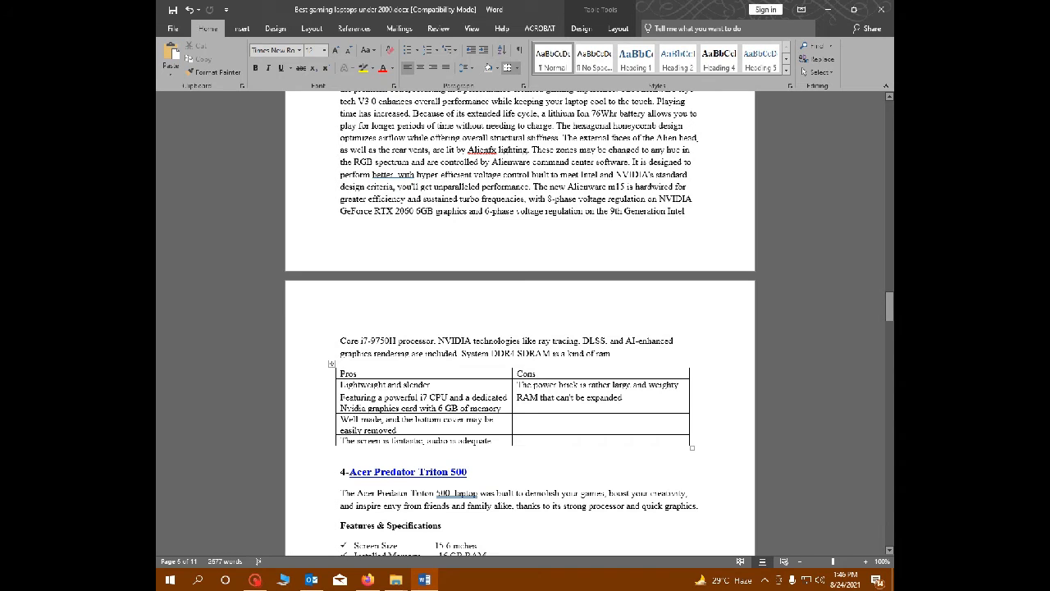
{"action": "left_click_drag", "start_coordinate": [419, 398], "coordinate": [480, 435]}
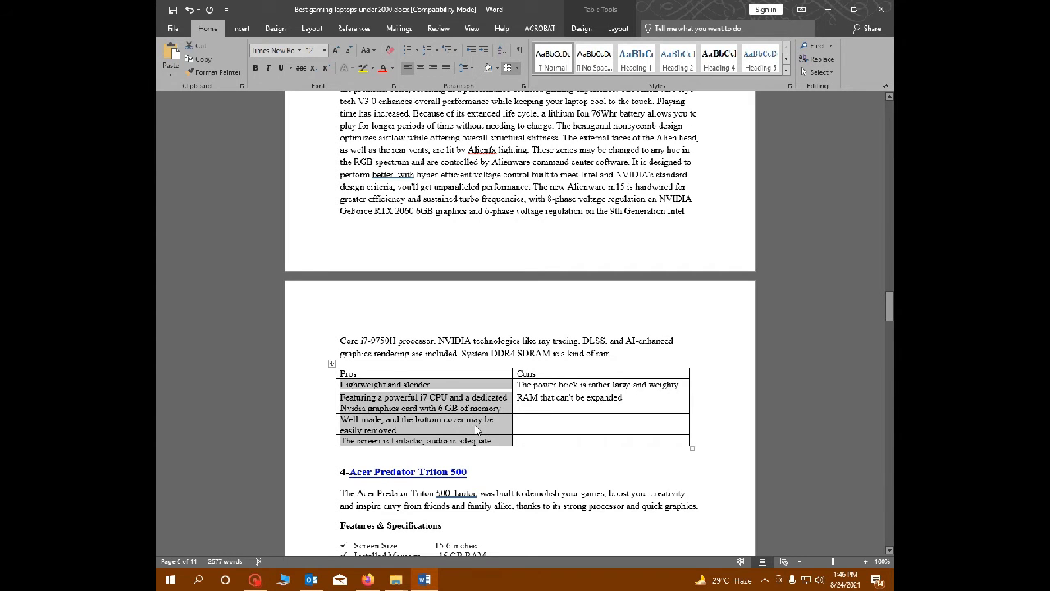
{"action": "key", "text": "alt+Tab"}
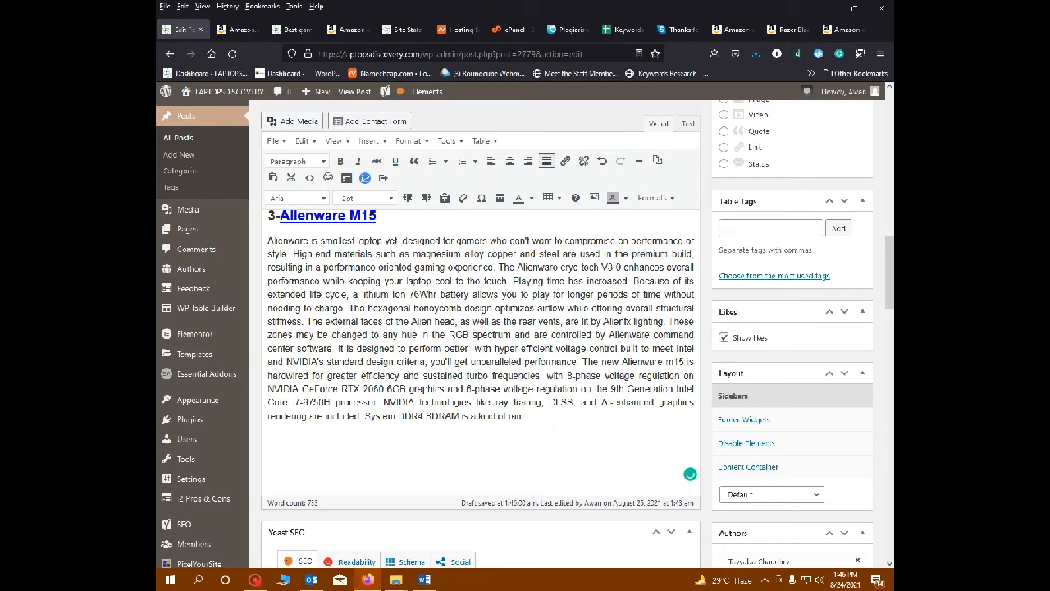
{"action": "key", "text": "Return"}
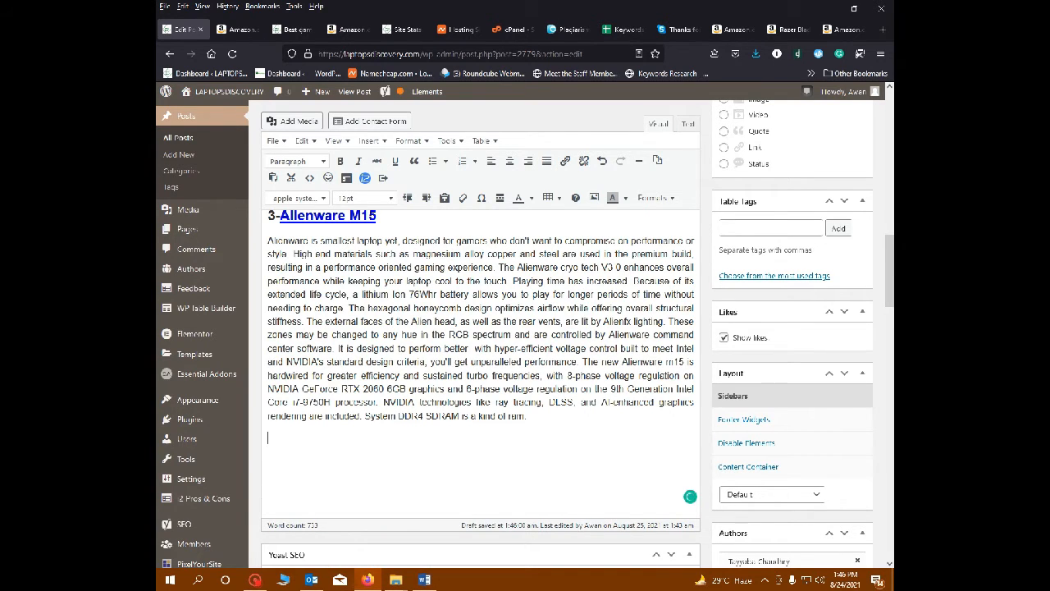
{"action": "left_click", "coordinate": [509, 162]}
{"action": "left_click", "coordinate": [365, 179]}
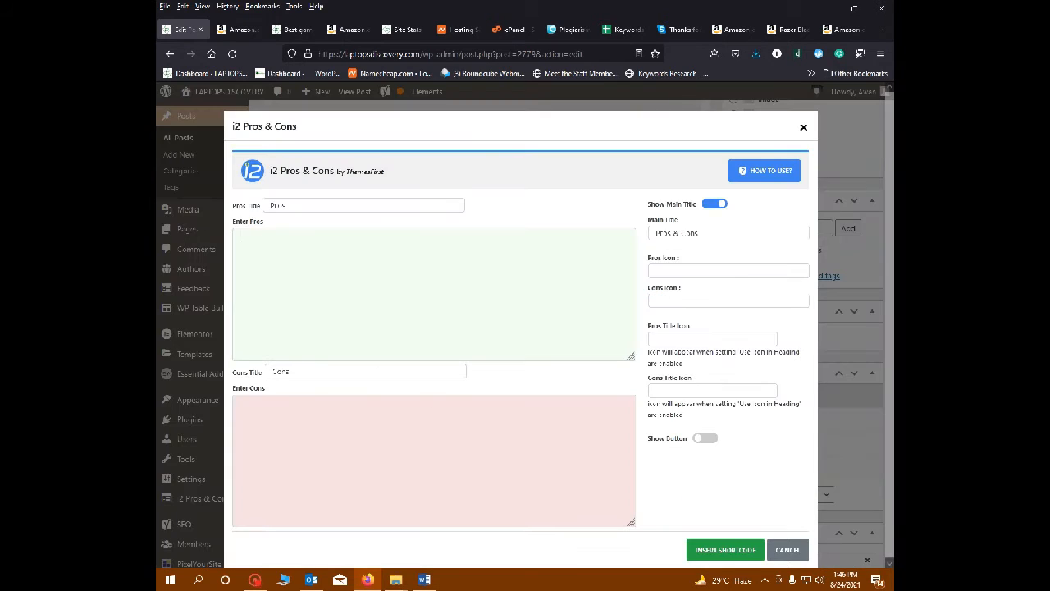
{"action": "key", "text": "ctrl+v"}
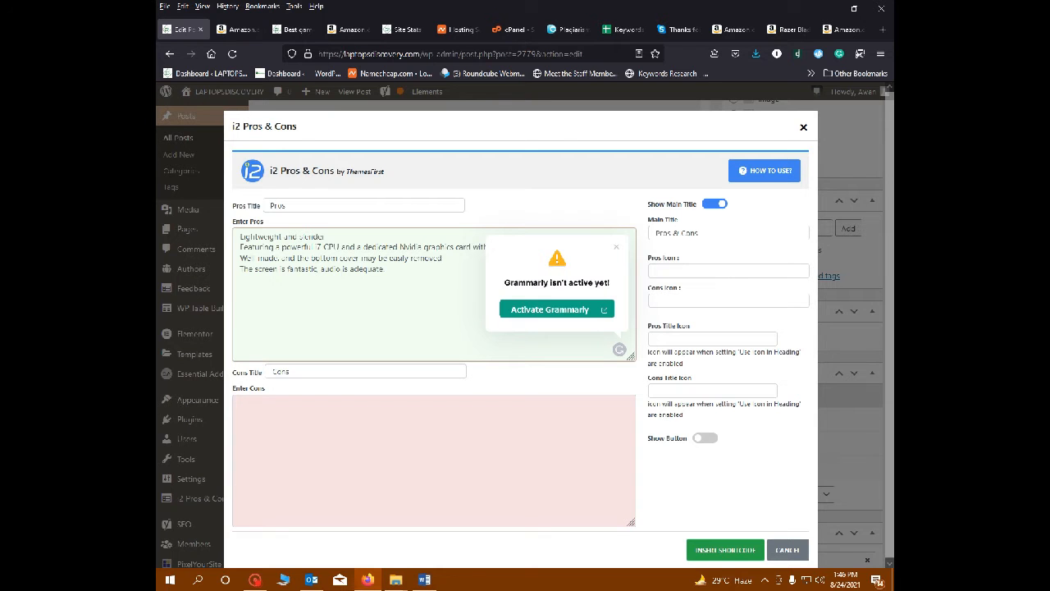
{"action": "left_click", "coordinate": [617, 248]}
- Add the Alienware M15 cons from the Word table, turn off the main title, and insert the pros and cons shortcode into the post
{"action": "key", "text": "alt+Tab"}
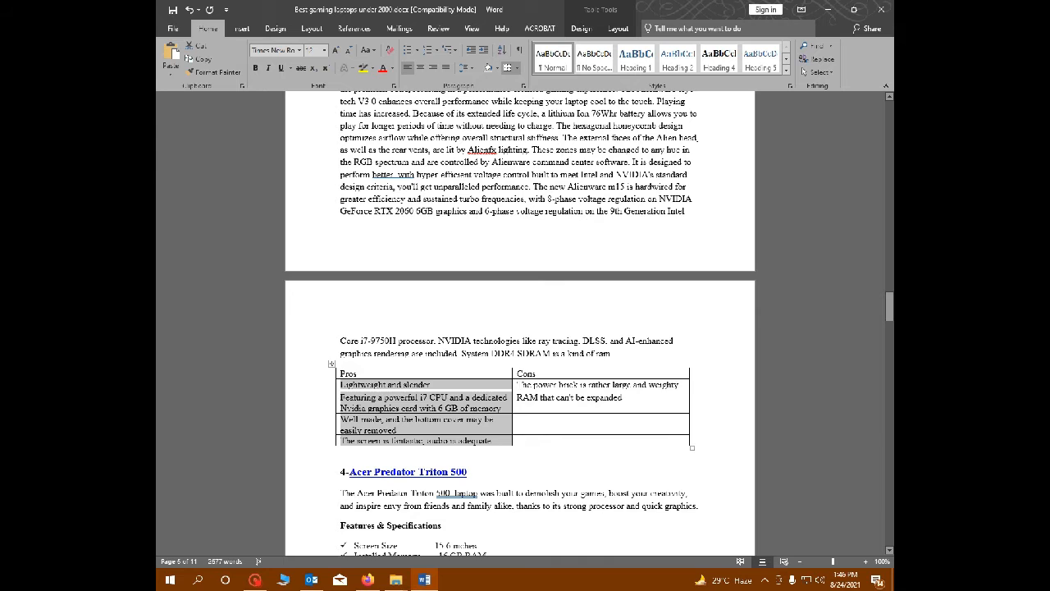
{"action": "left_click_drag", "start_coordinate": [518, 385], "coordinate": [574, 401]}
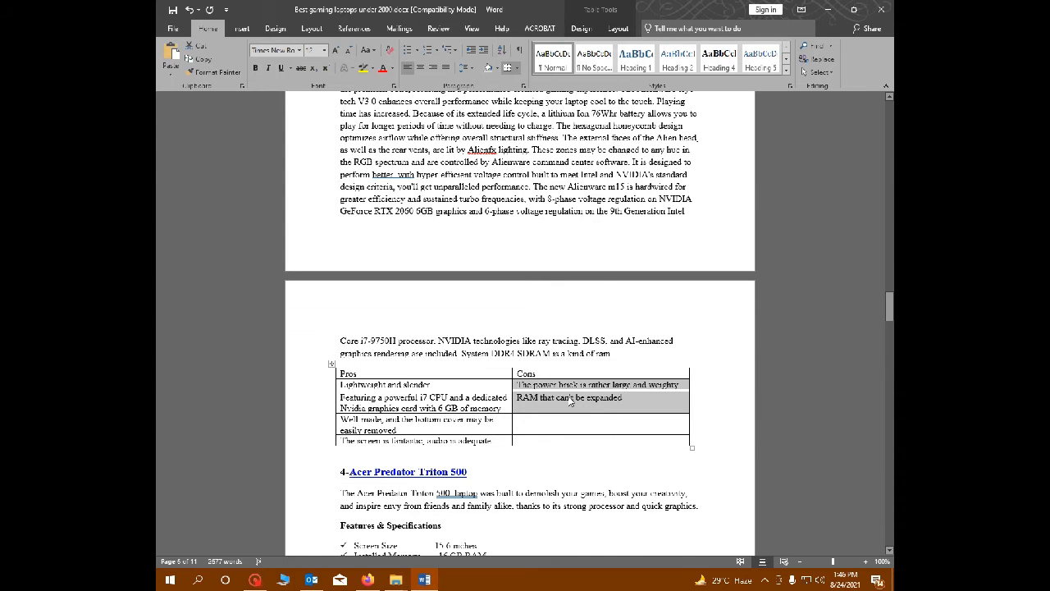
{"action": "key", "text": "alt+Tab"}
{"action": "key", "text": "ctrl+v"}
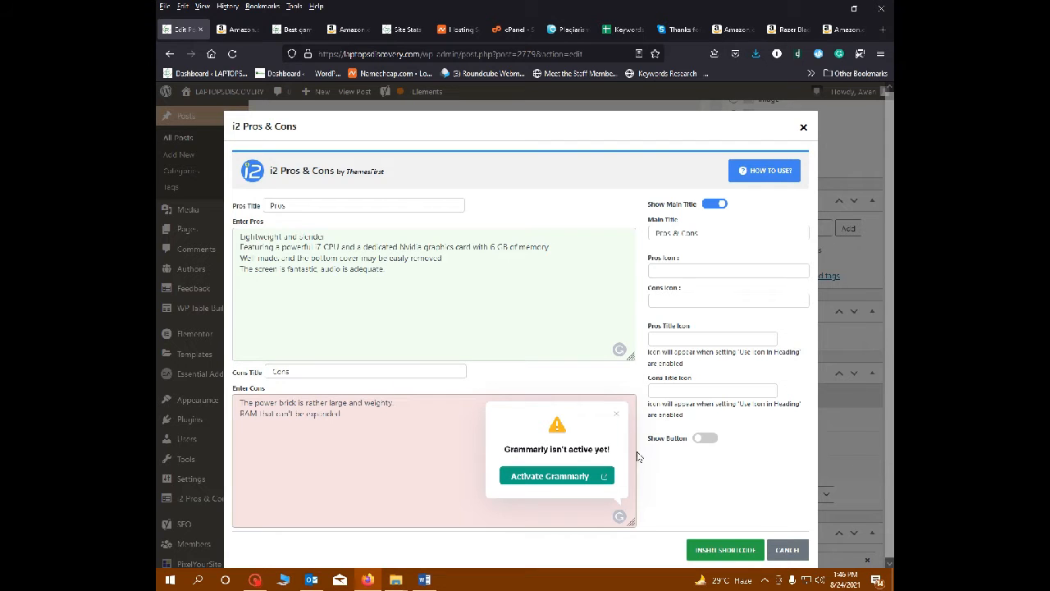
{"action": "left_click", "coordinate": [720, 204]}
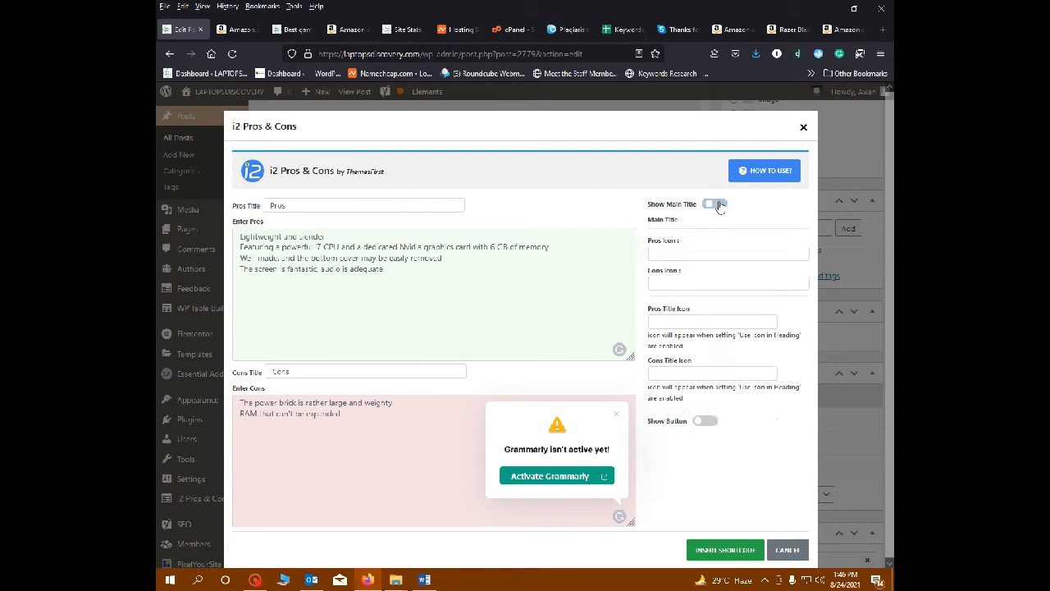
{"action": "left_click", "coordinate": [728, 551]}
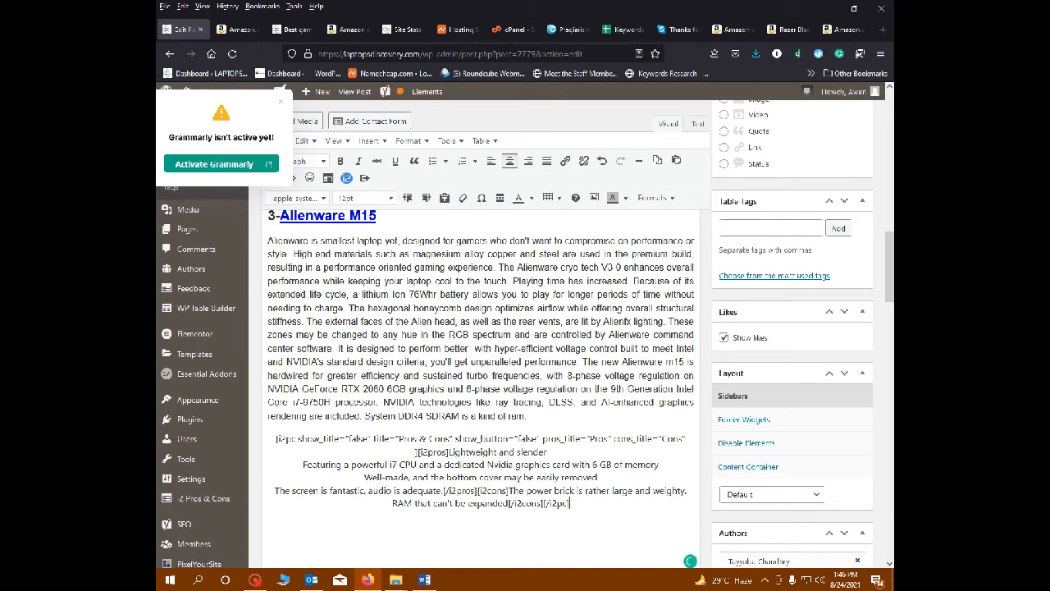
{"action": "key", "text": "Down"}
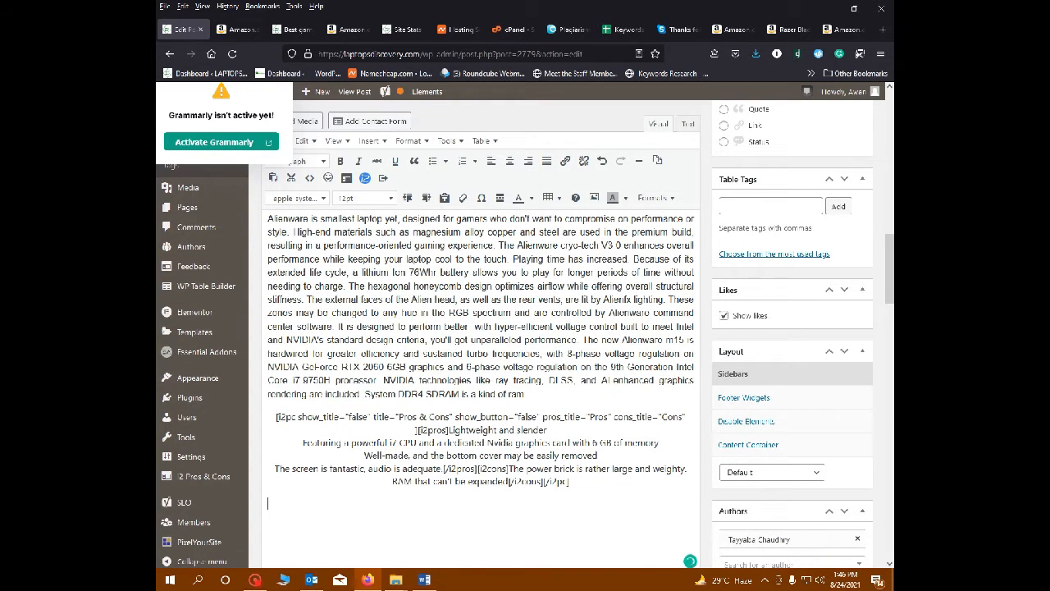
- Copy the short Amazon link from the Alienware M15 heading
{"action": "scroll", "coordinate": [481, 369], "scroll_direction": "up", "scroll_amount": 4}
{"action": "scroll", "coordinate": [481, 370], "scroll_direction": "down", "scroll_amount": 2}
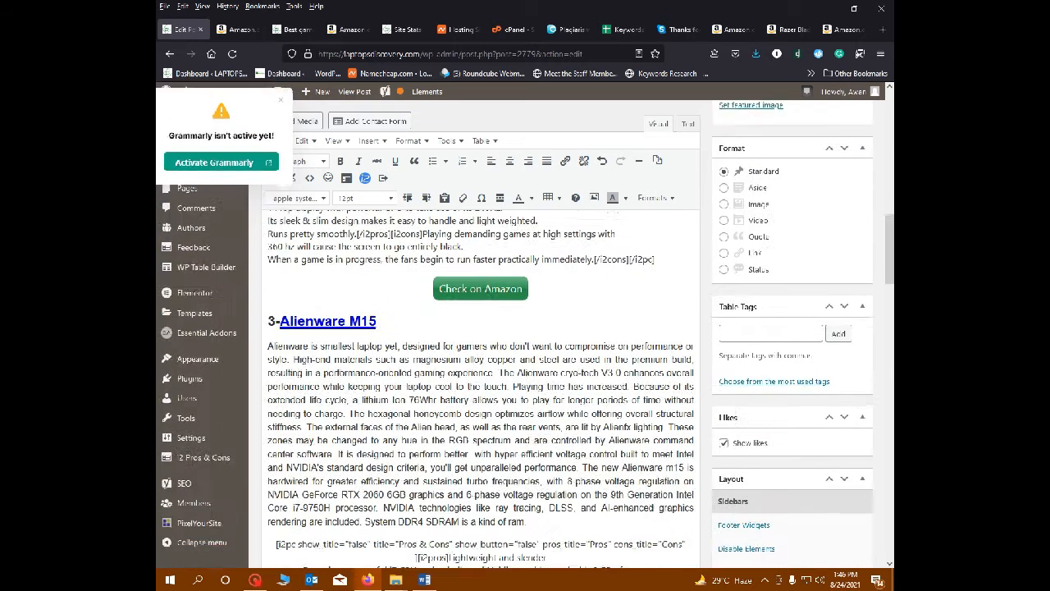
{"action": "left_click", "coordinate": [350, 313]}
{"action": "left_click", "coordinate": [352, 334]}
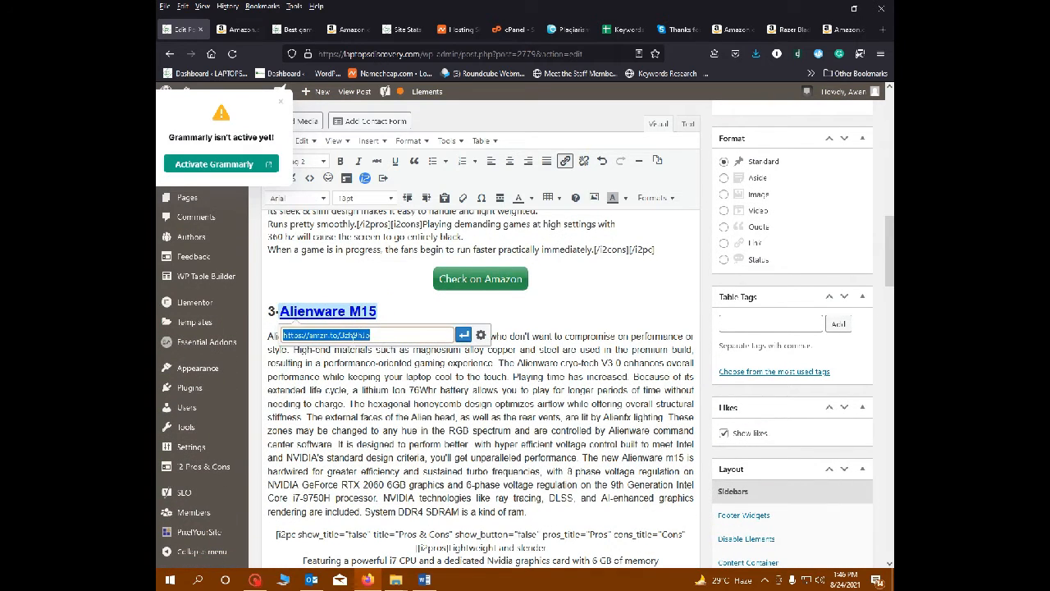
{"action": "left_click", "coordinate": [388, 349]}
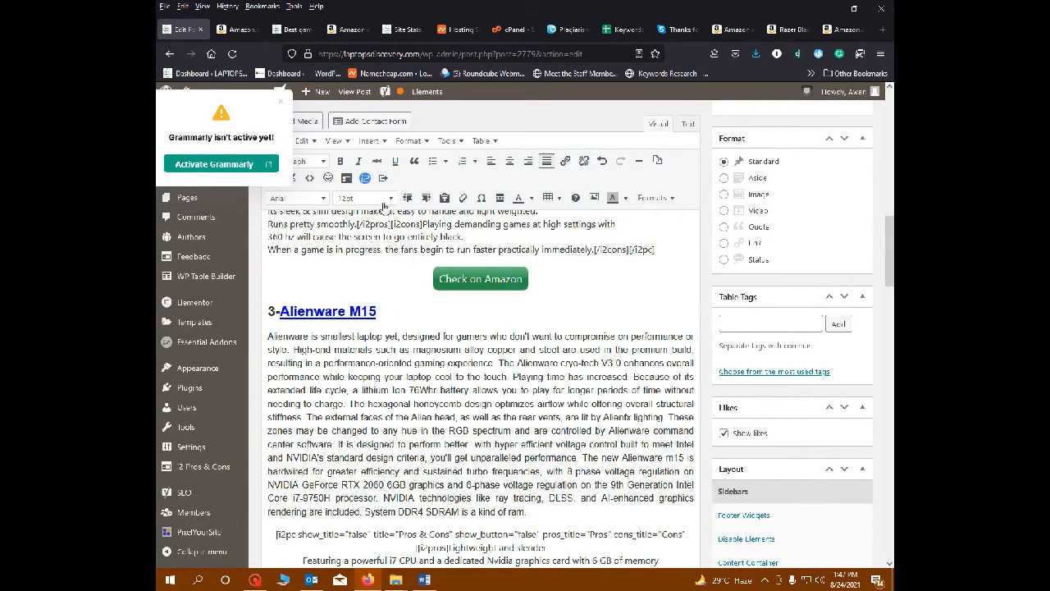
{"action": "left_click", "coordinate": [383, 179]}
{"action": "left_click", "coordinate": [525, 357]}
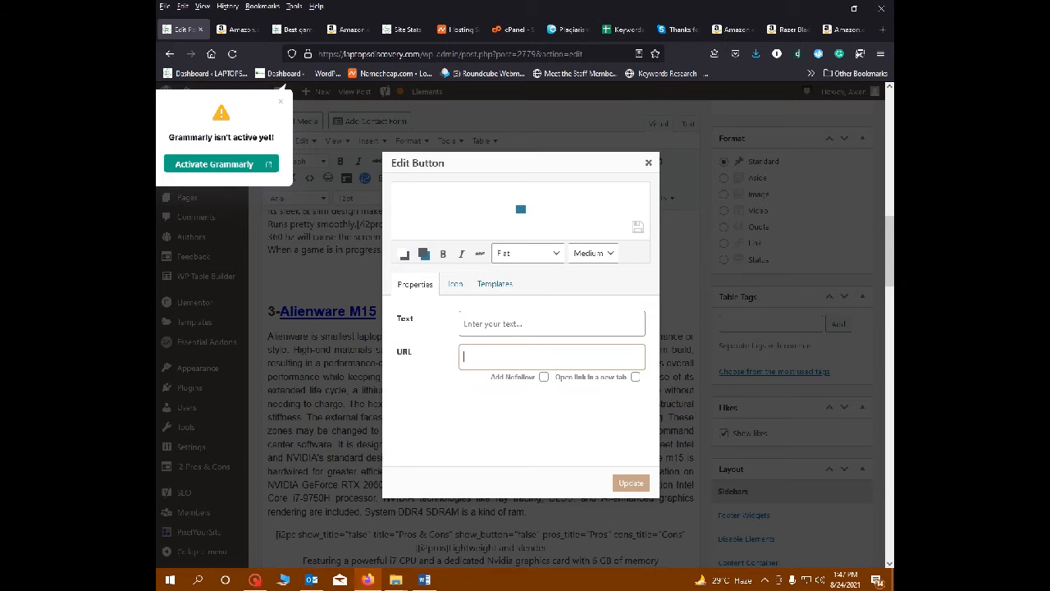
{"action": "left_click", "coordinate": [648, 163]}
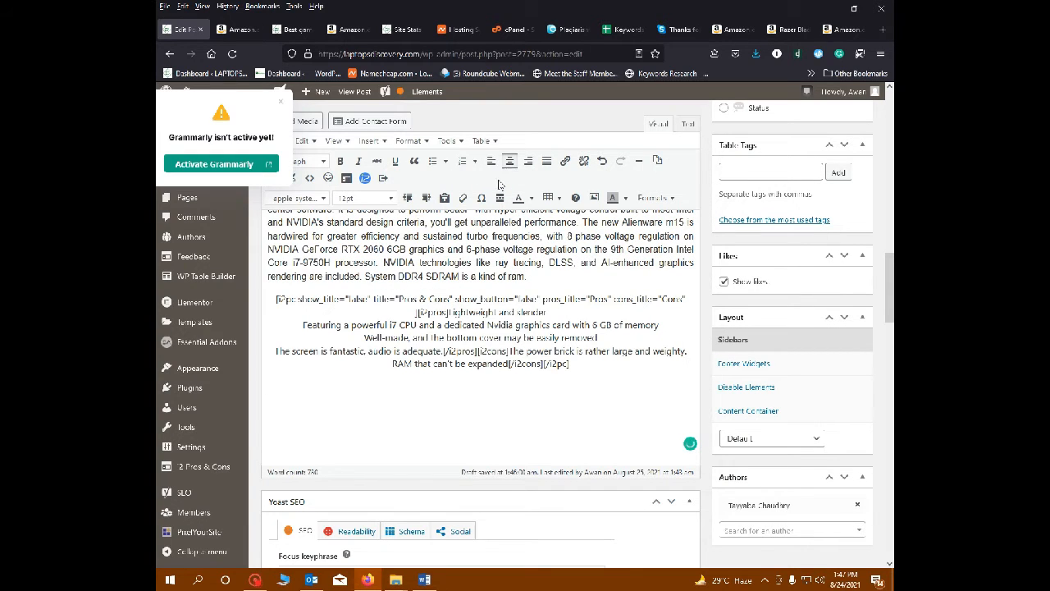
- Create a button below the Alienware M15 pros and cons with the copied short Amazon link and the text "Check On Amazon"
{"action": "left_click", "coordinate": [365, 177]}
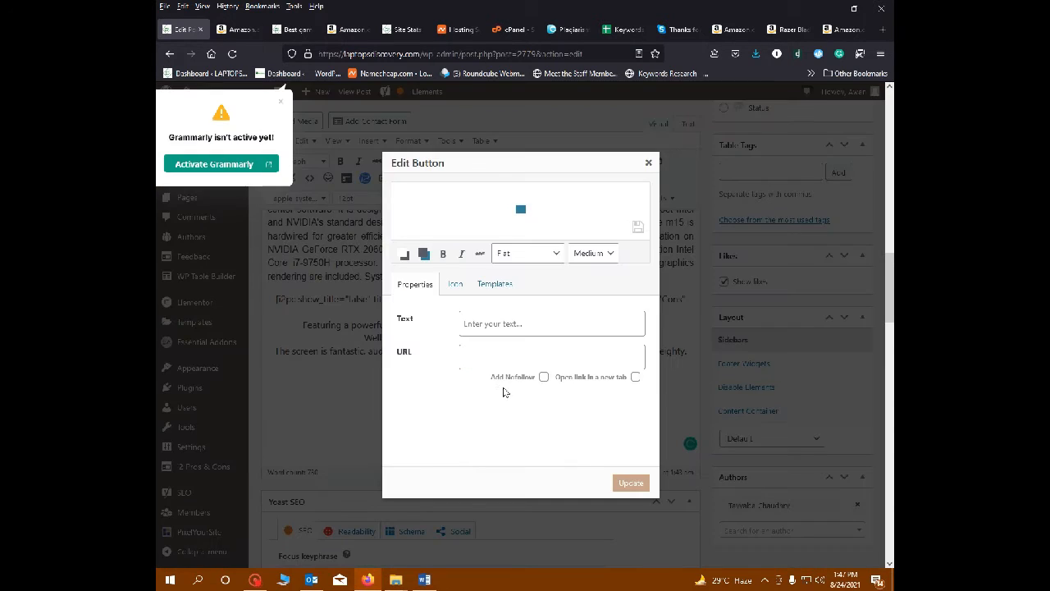
{"action": "left_click", "coordinate": [551, 356]}
{"action": "type", "text": "https://amzn.to/3zh9hip"}
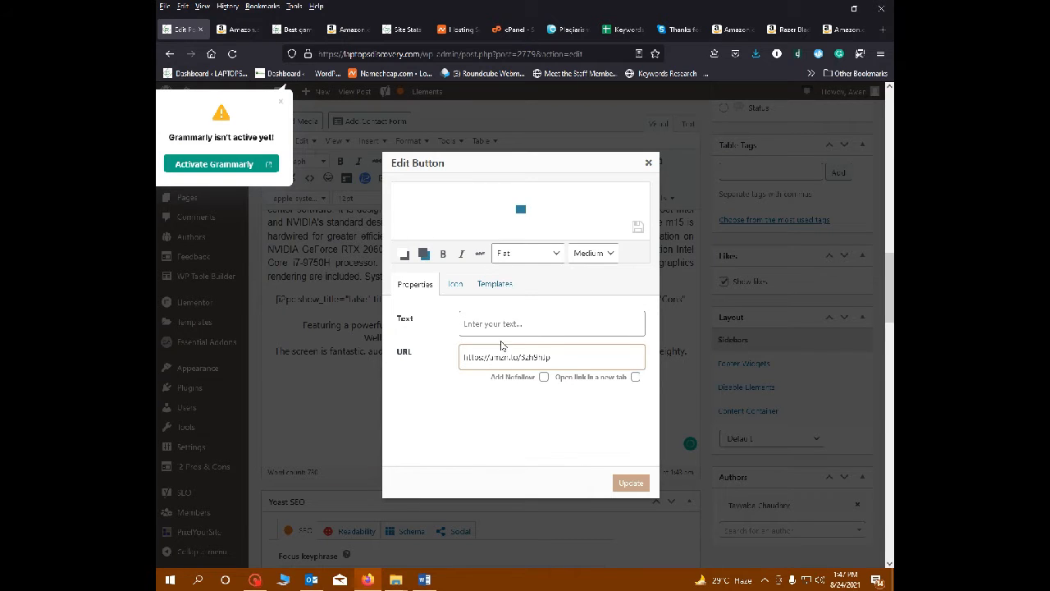
{"action": "left_click", "coordinate": [552, 323]}
{"action": "type", "text": "Ch"}
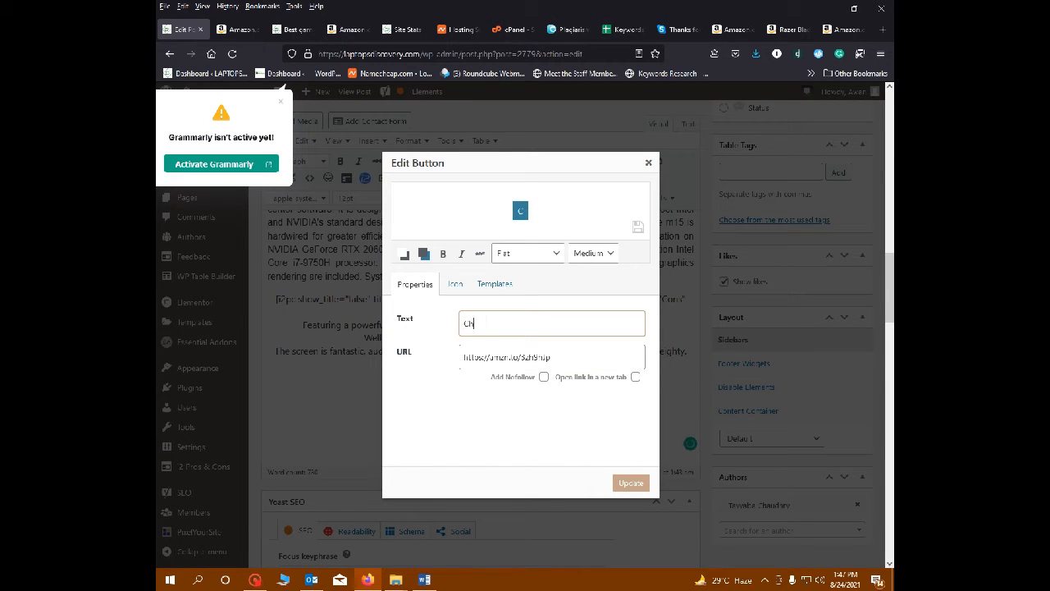
{"action": "type", "text": "eck On "}
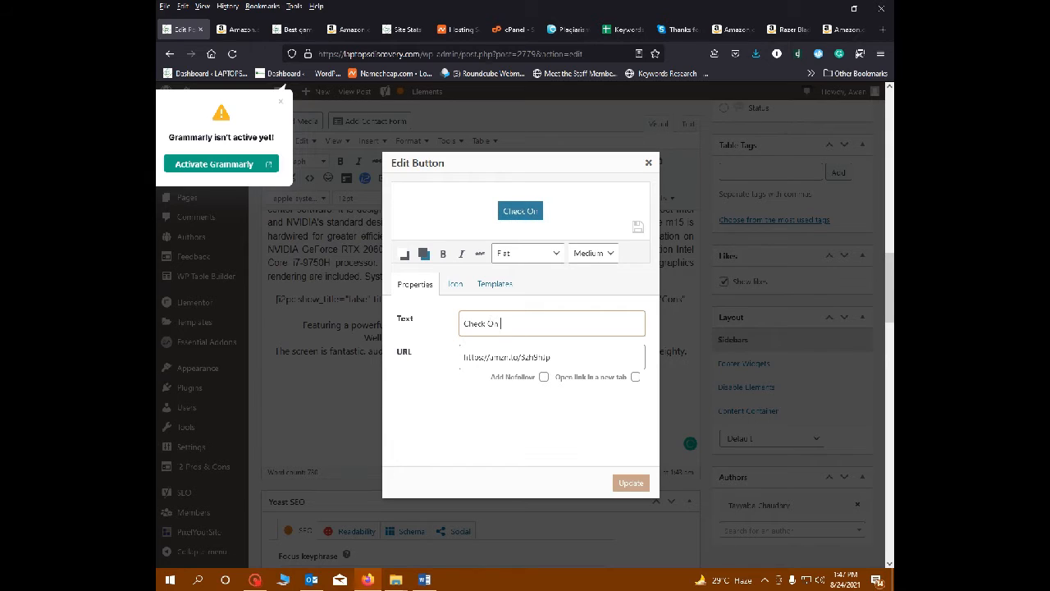
{"action": "type", "text": "Amazon"}
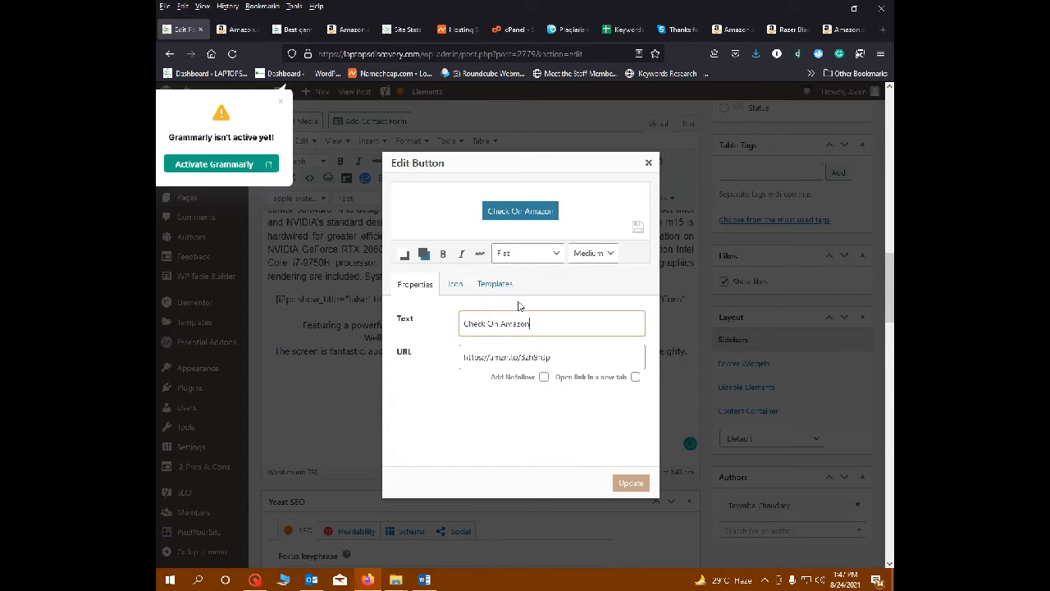
- Apply the Single Product Button template to the Amazon button and insert it into the post
{"action": "left_click", "coordinate": [496, 284]}
{"action": "left_click", "coordinate": [537, 353]}
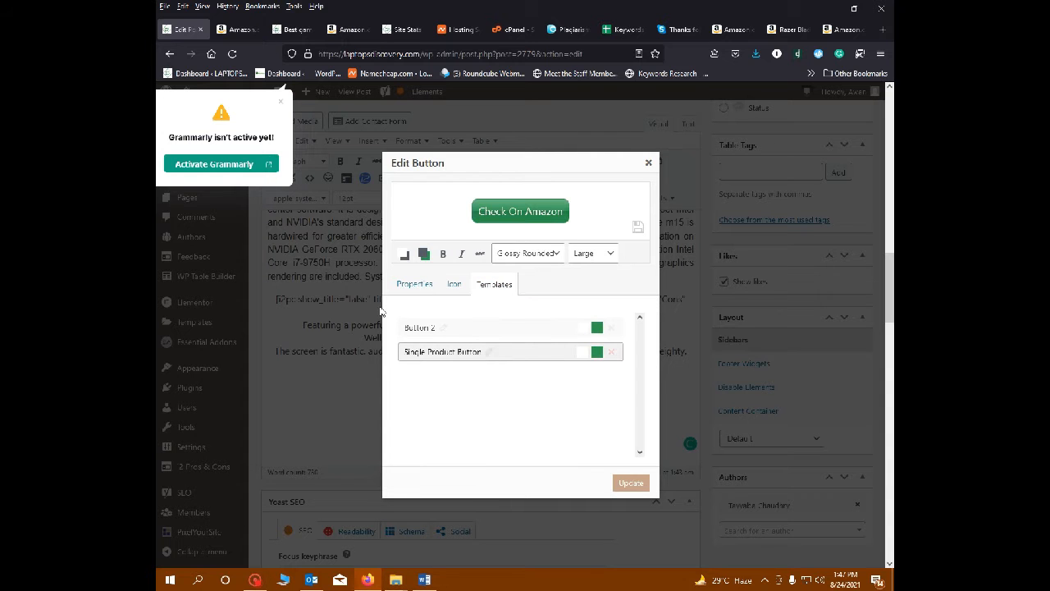
{"action": "left_click", "coordinate": [413, 285]}
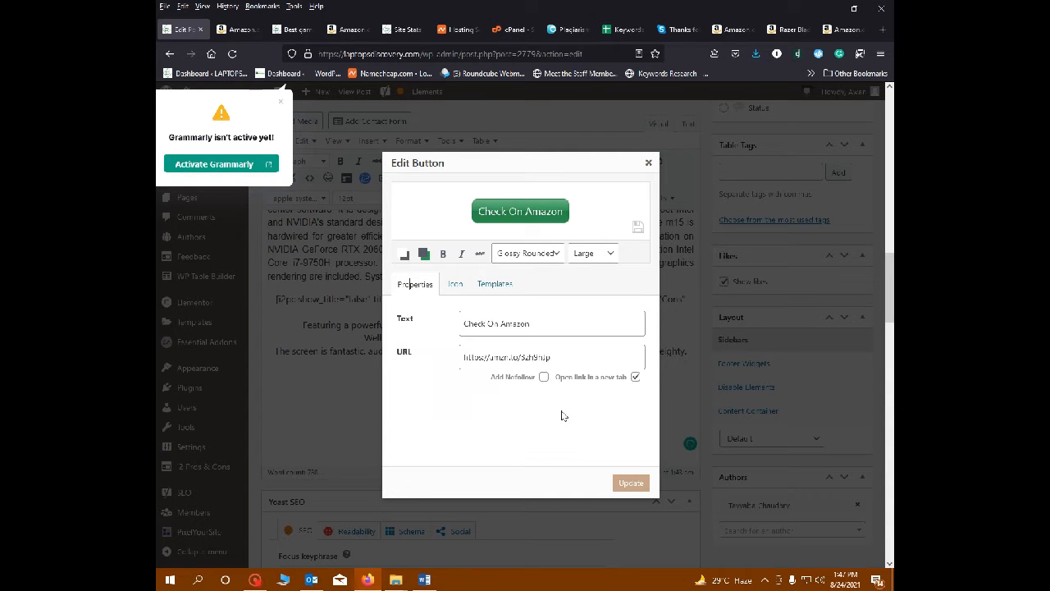
{"action": "left_click", "coordinate": [630, 484]}
- Save the post draft, then publish the post with its visibility set to Private
{"action": "scroll", "coordinate": [480, 369], "scroll_direction": "up", "scroll_amount": 10}
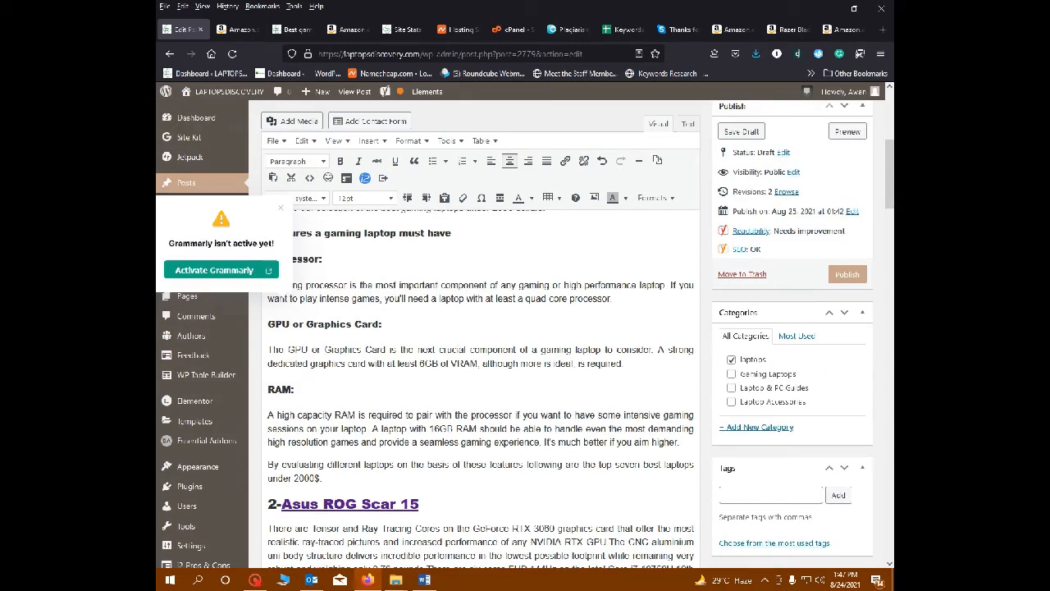
{"action": "left_click", "coordinate": [741, 133]}
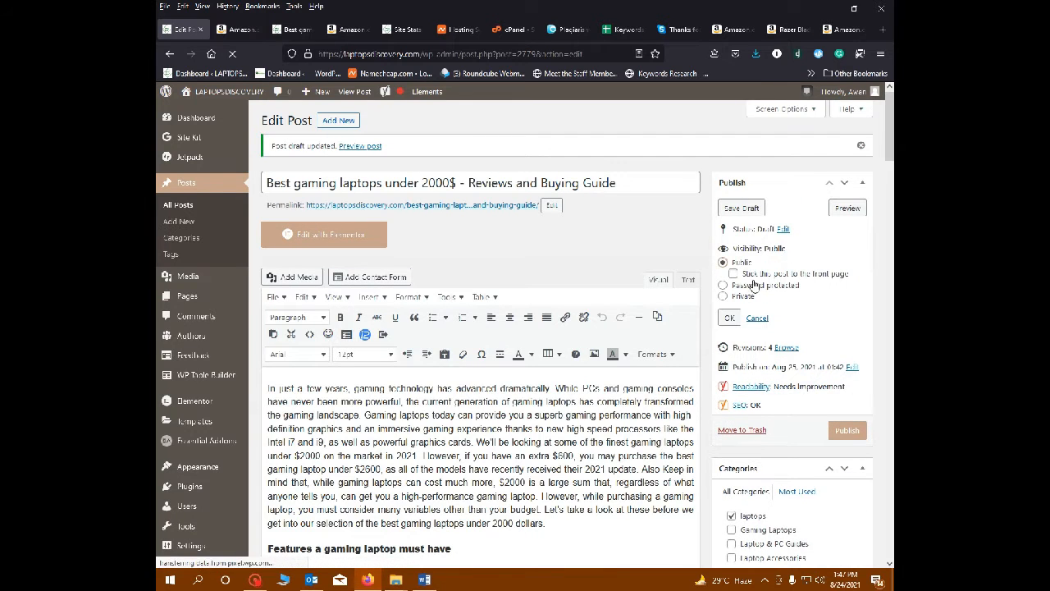
{"action": "left_click", "coordinate": [723, 296]}
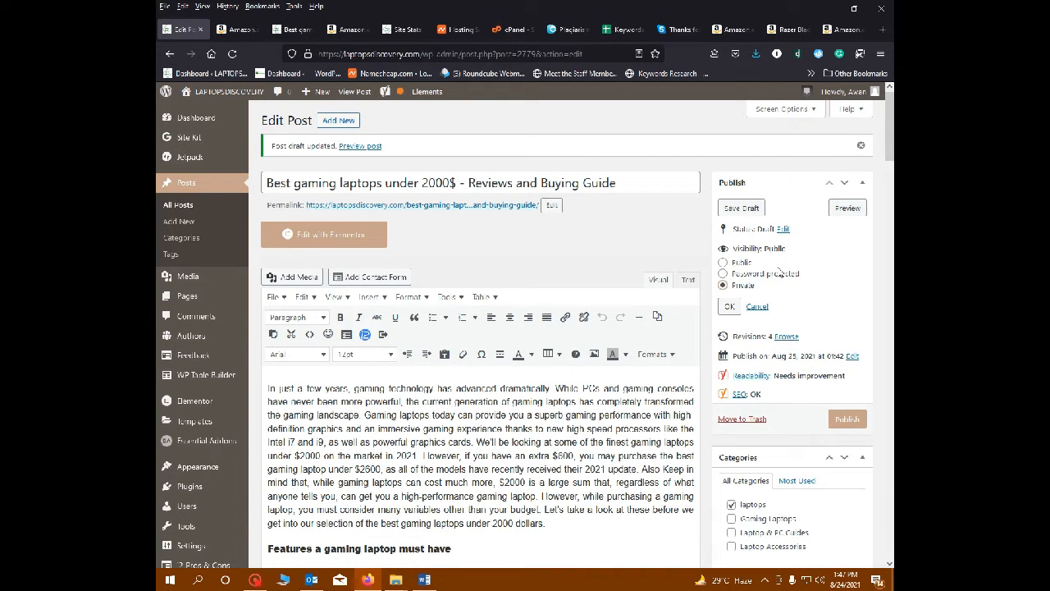
{"action": "left_click", "coordinate": [847, 419]}
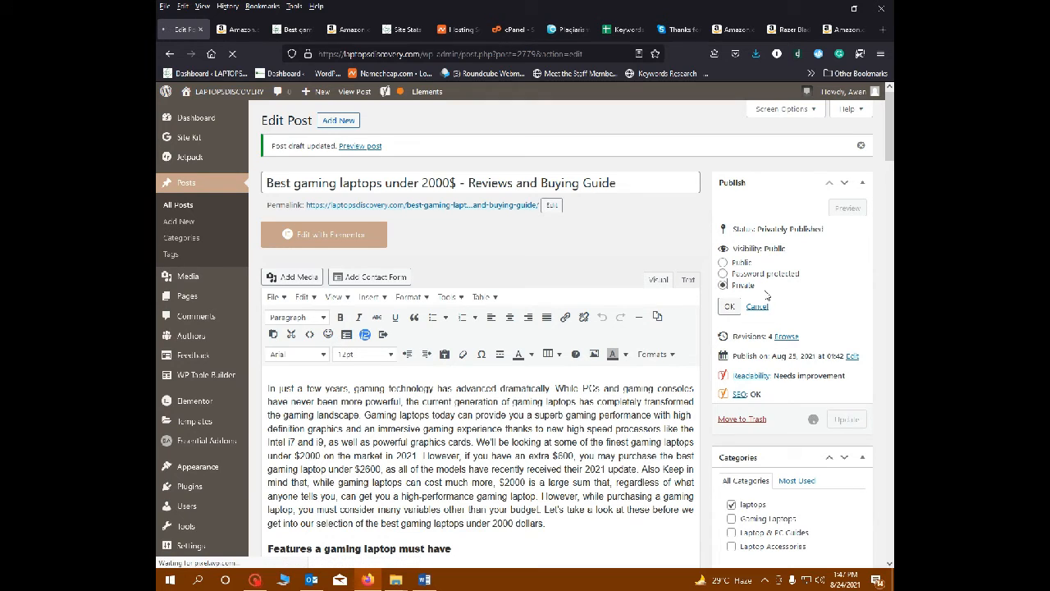
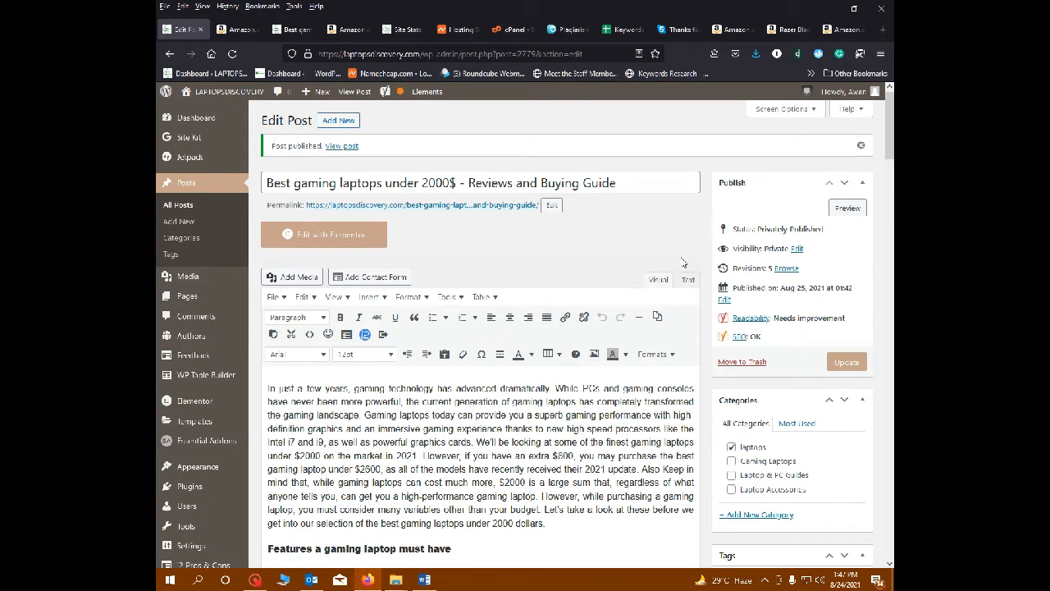
- Select the full post title and bring up the link options for WP Table Builder
{"action": "left_click_drag", "start_coordinate": [617, 183], "coordinate": [266, 183]}
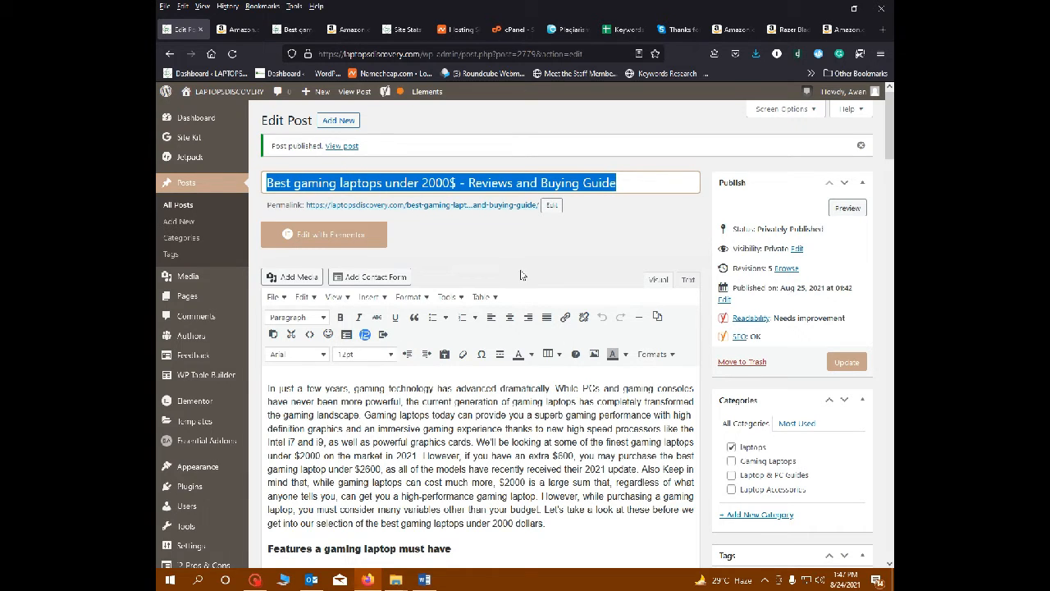
{"action": "mouse_move", "coordinate": [207, 376]}
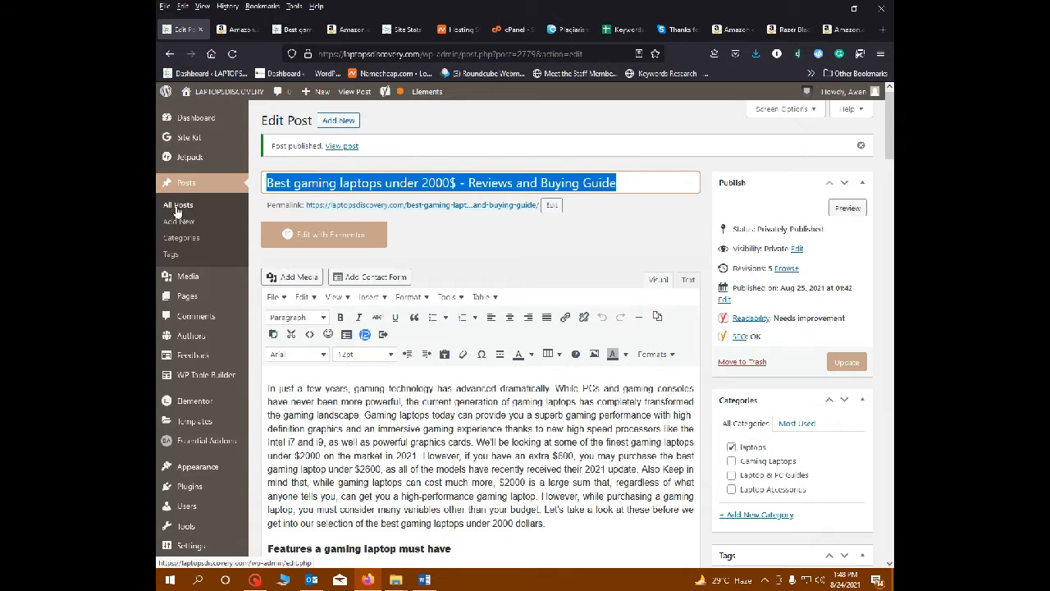
{"action": "right_click", "coordinate": [192, 379]}
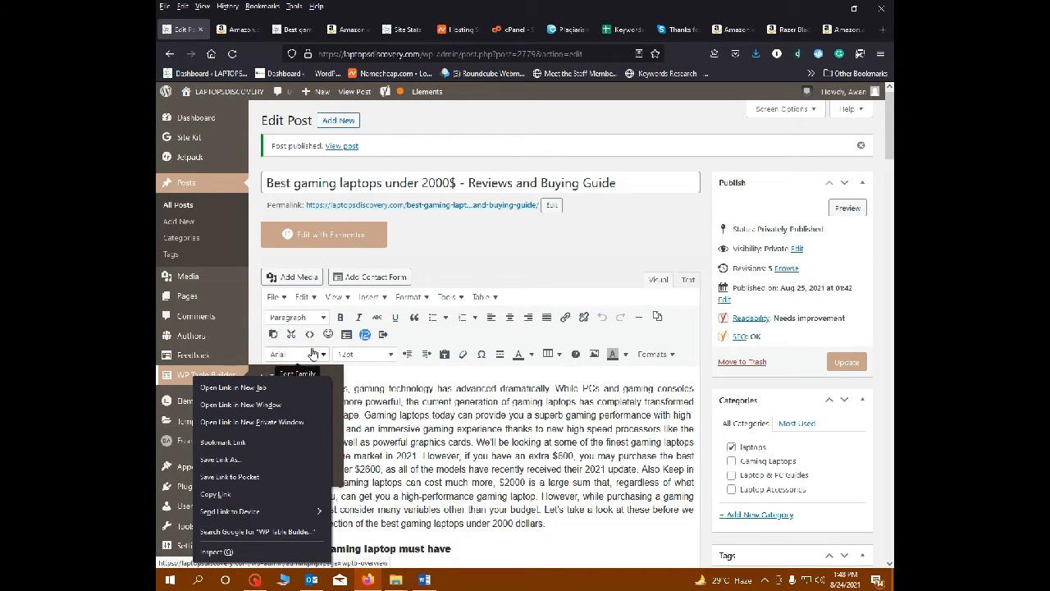
- Open the WP Table Builder list of all tables in a new browser tab and switch to it
{"action": "left_click", "coordinate": [493, 254]}
{"action": "mouse_move", "coordinate": [220, 379]}
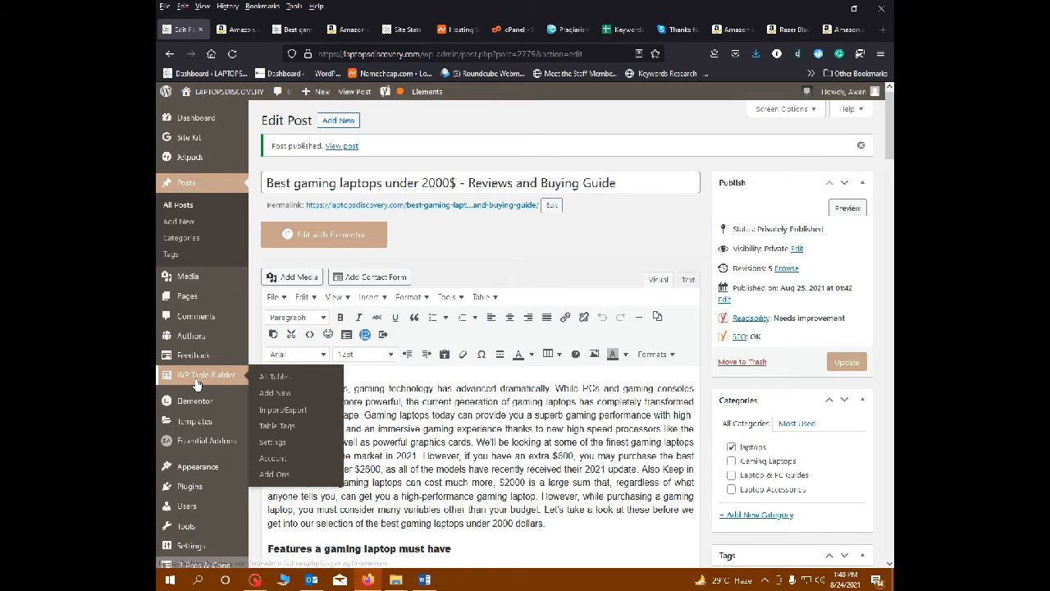
{"action": "right_click", "coordinate": [279, 377]}
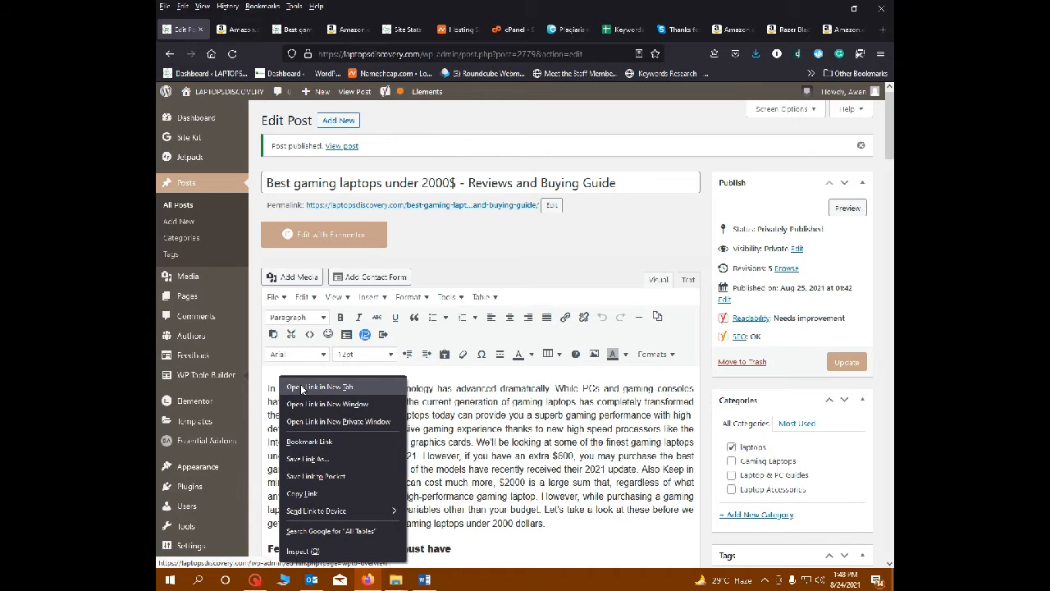
{"action": "left_click", "coordinate": [302, 389]}
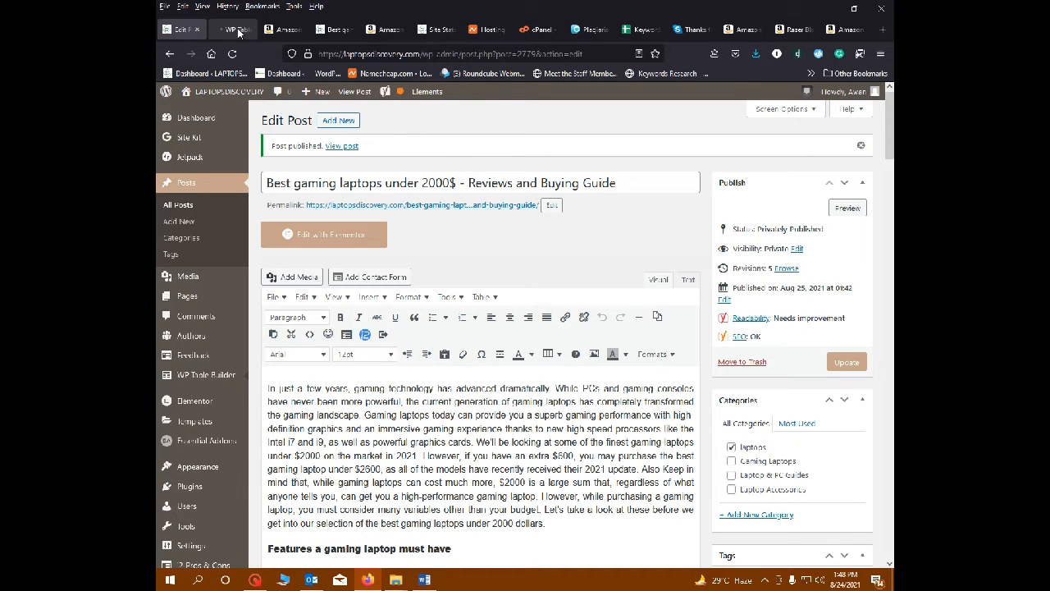
{"action": "left_click", "coordinate": [238, 31]}
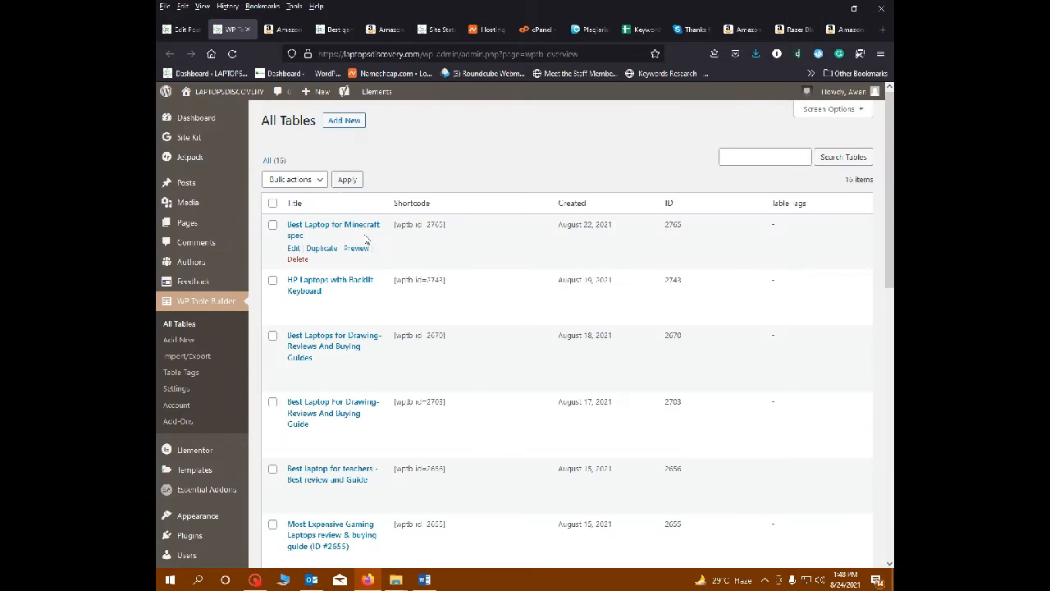
- Duplicate the "Most Expensive Gaming Laptops review & buying guide" table with ID 2500
{"action": "scroll", "coordinate": [390, 345], "scroll_direction": "down", "scroll_amount": 3}
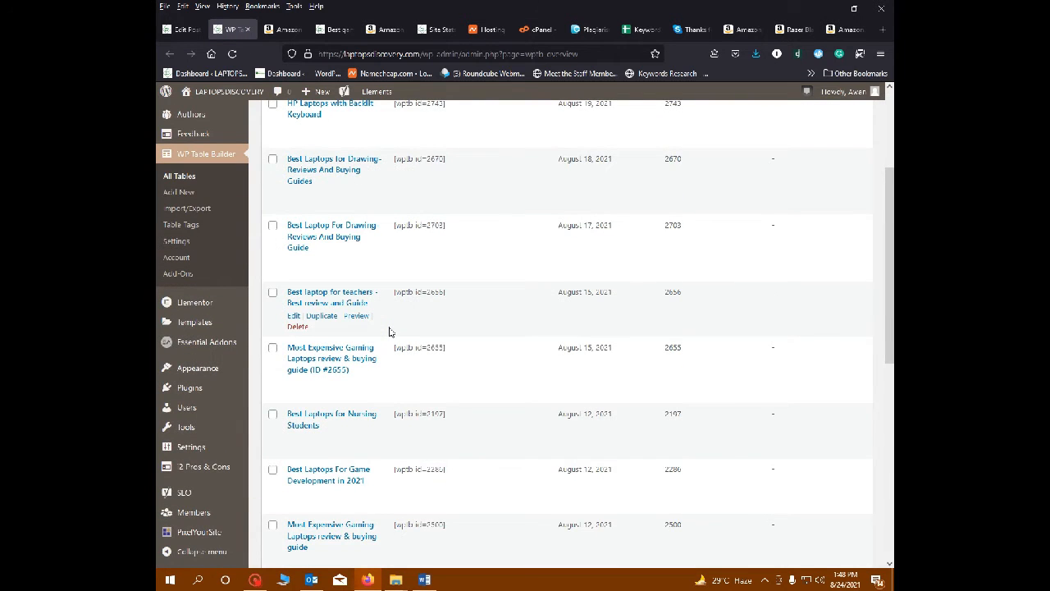
{"action": "scroll", "coordinate": [397, 323], "scroll_direction": "down", "scroll_amount": 1}
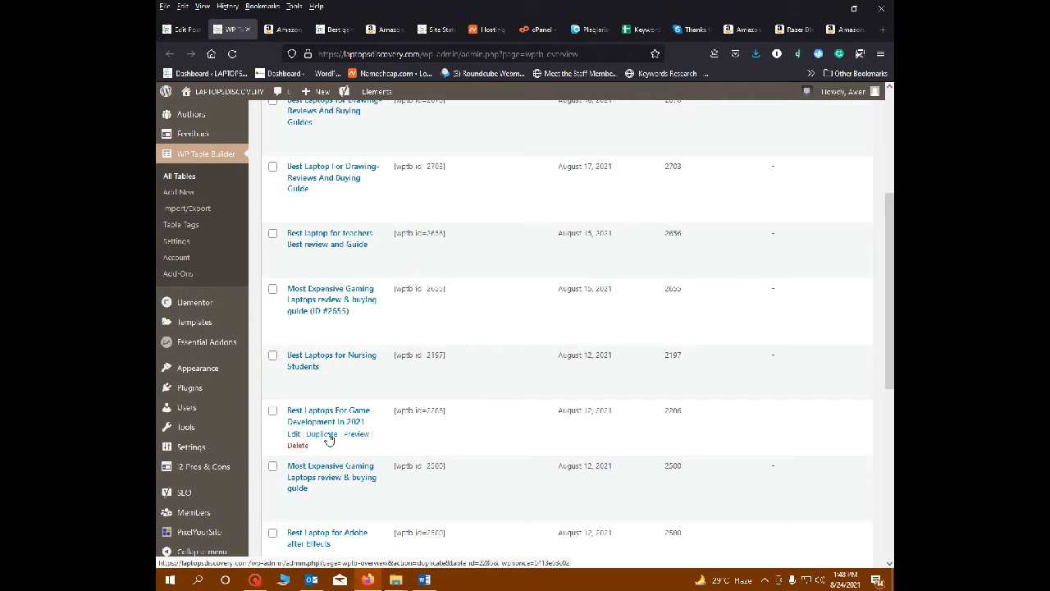
{"action": "scroll", "coordinate": [326, 440], "scroll_direction": "up", "scroll_amount": 1}
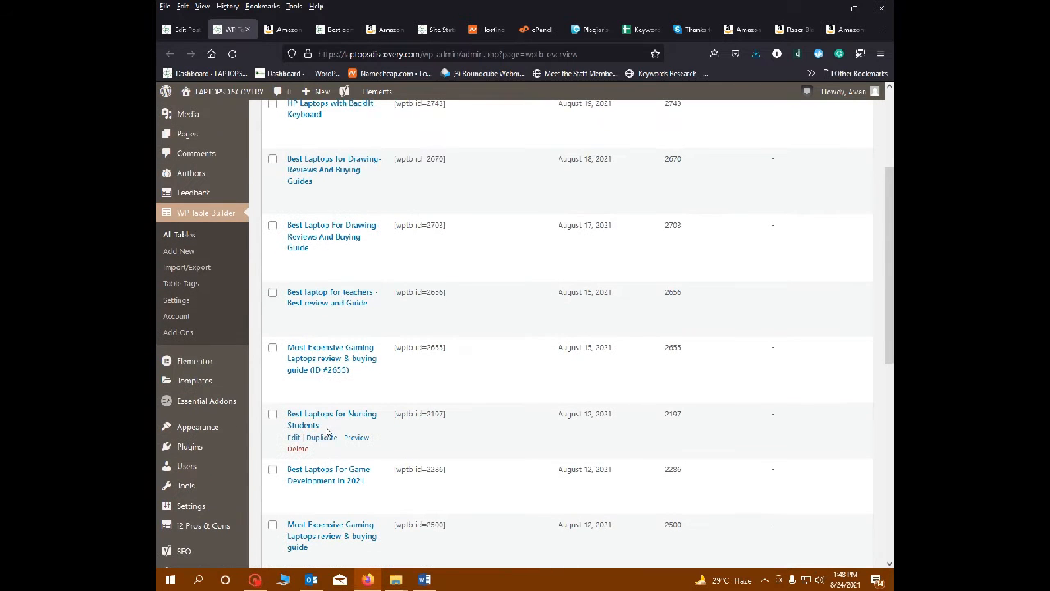
{"action": "scroll", "coordinate": [326, 428], "scroll_direction": "up", "scroll_amount": 2}
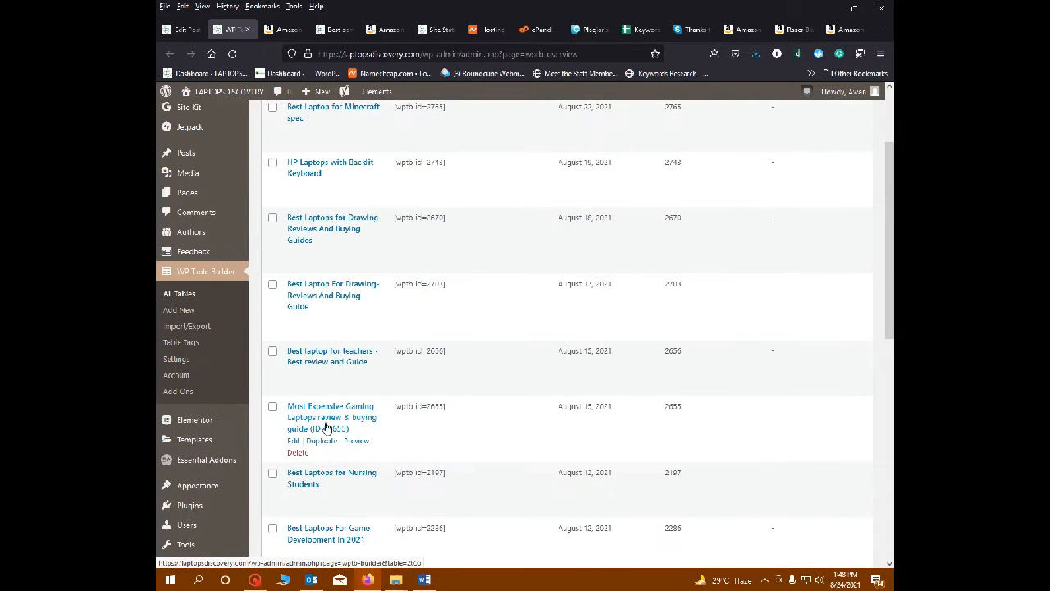
{"action": "scroll", "coordinate": [288, 425], "scroll_direction": "down", "scroll_amount": 2}
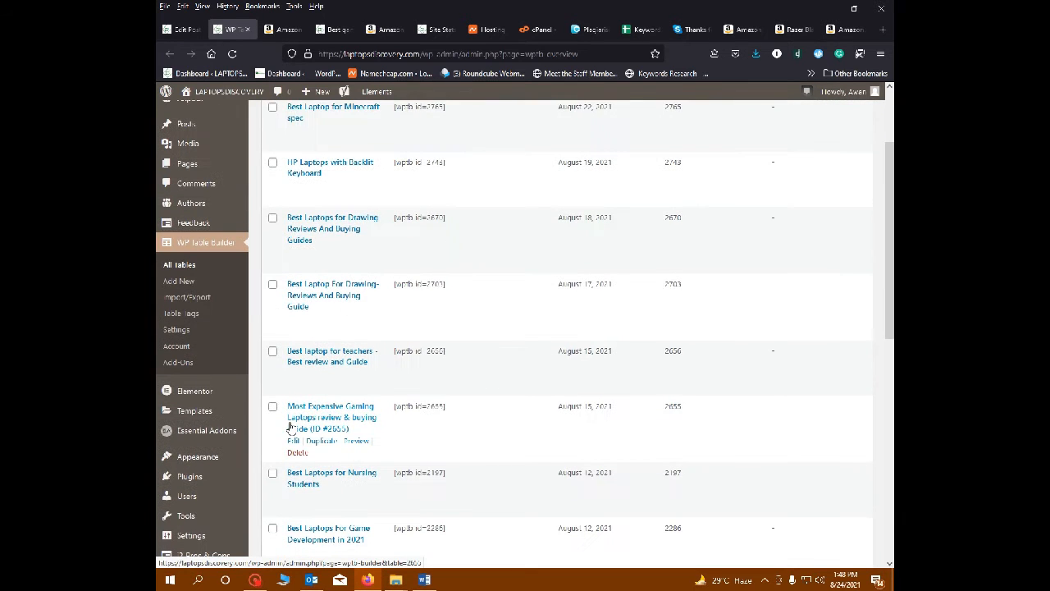
{"action": "scroll", "coordinate": [289, 425], "scroll_direction": "down", "scroll_amount": 1}
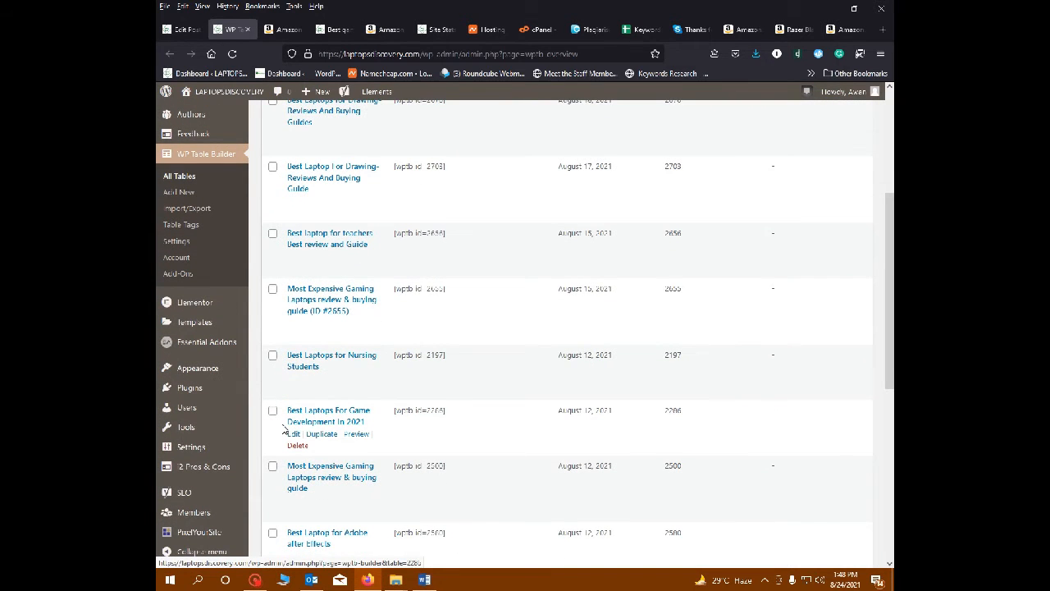
{"action": "scroll", "coordinate": [269, 438], "scroll_direction": "down", "scroll_amount": 1}
{"action": "scroll", "coordinate": [267, 439], "scroll_direction": "down", "scroll_amount": 1}
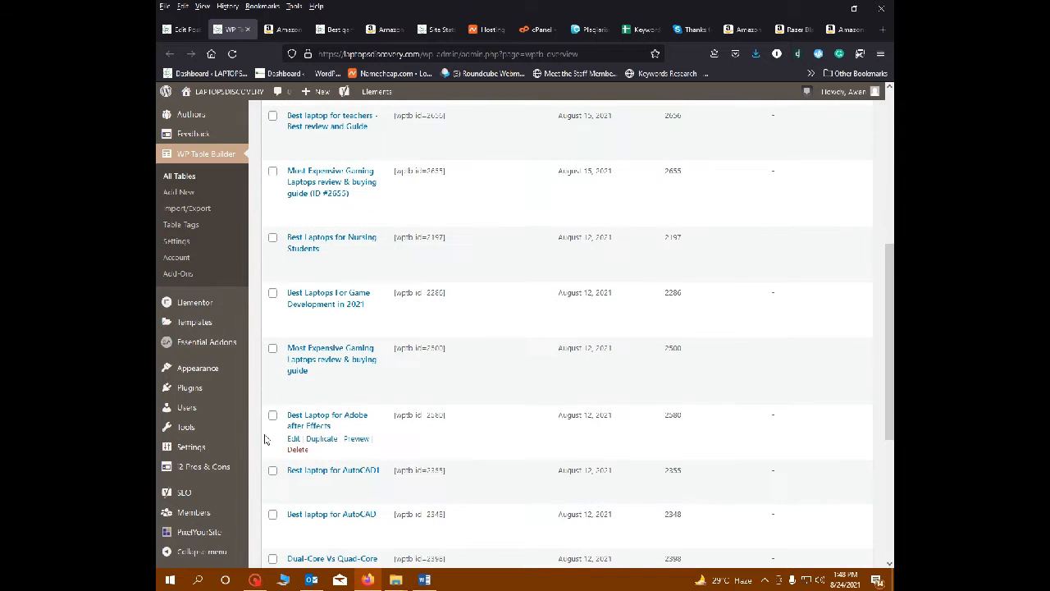
{"action": "scroll", "coordinate": [322, 443], "scroll_direction": "up", "scroll_amount": 1}
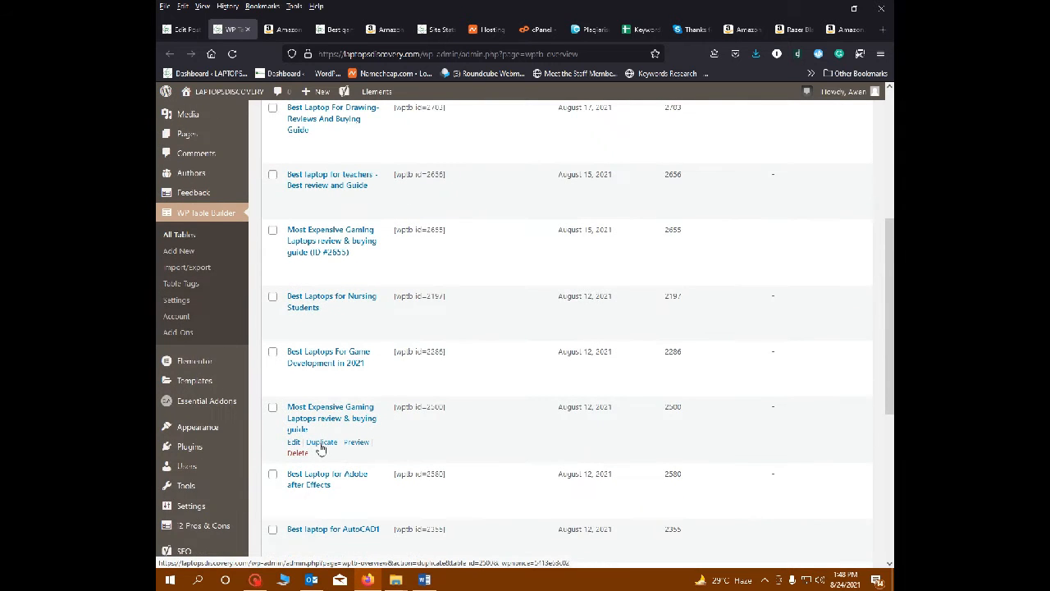
{"action": "left_click", "coordinate": [321, 447]}
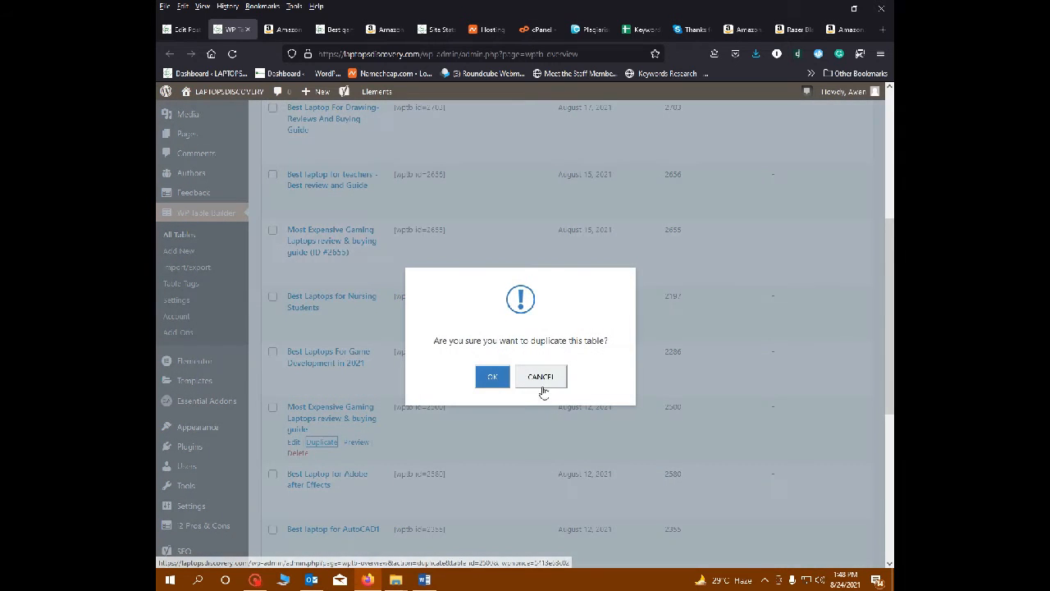
{"action": "left_click", "coordinate": [493, 378]}
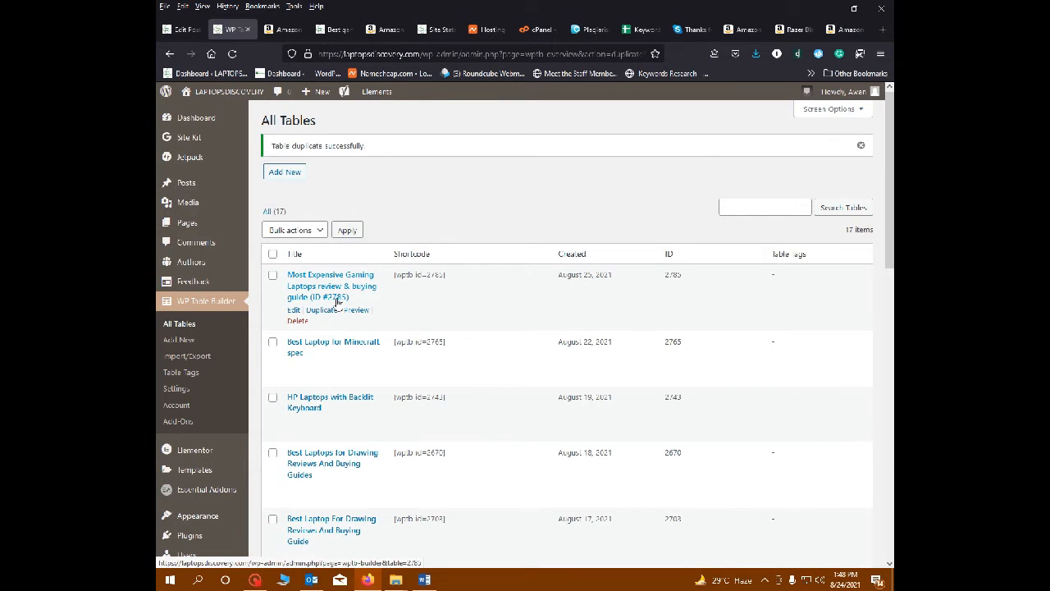
- Open the duplicated table for editing and rename it "Best gaming laptops under 2000$ - Reviews and Buying Guide"
{"action": "left_click", "coordinate": [294, 310]}
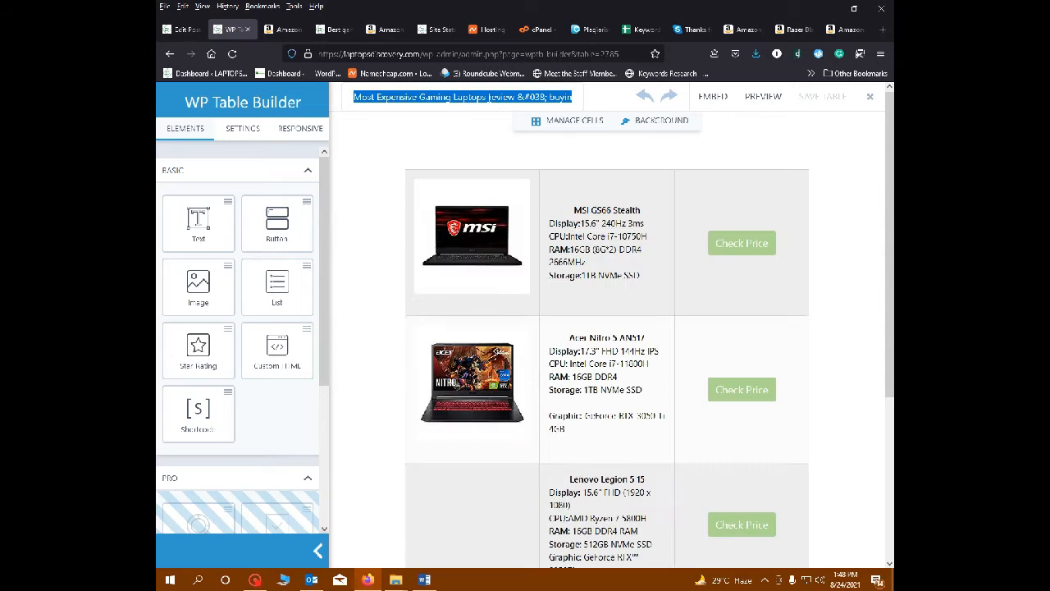
{"action": "double_click", "coordinate": [491, 97]}
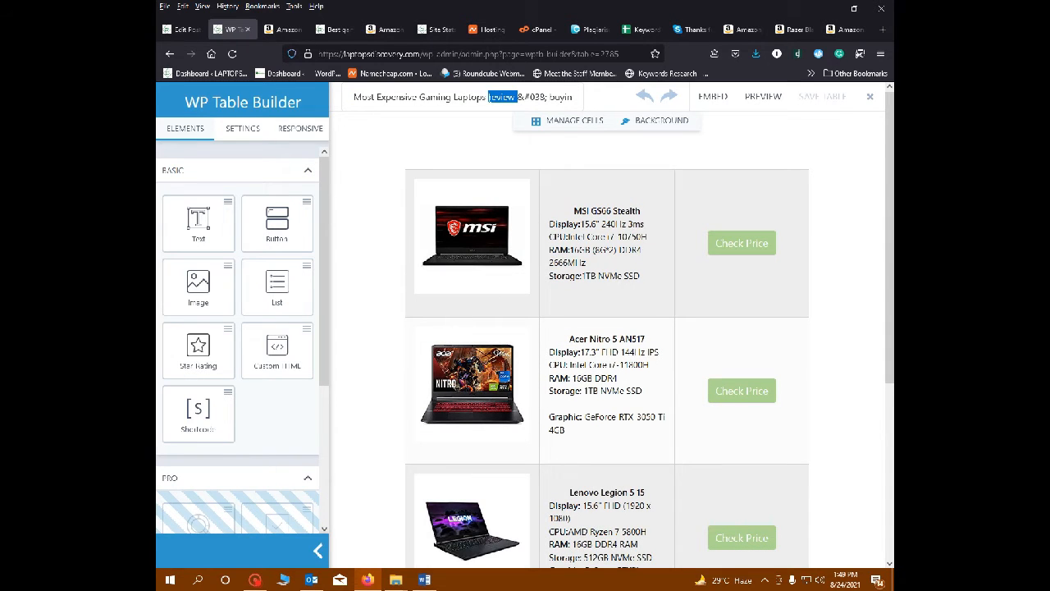
{"action": "left_click_drag", "start_coordinate": [555, 96], "coordinate": [368, 97]}
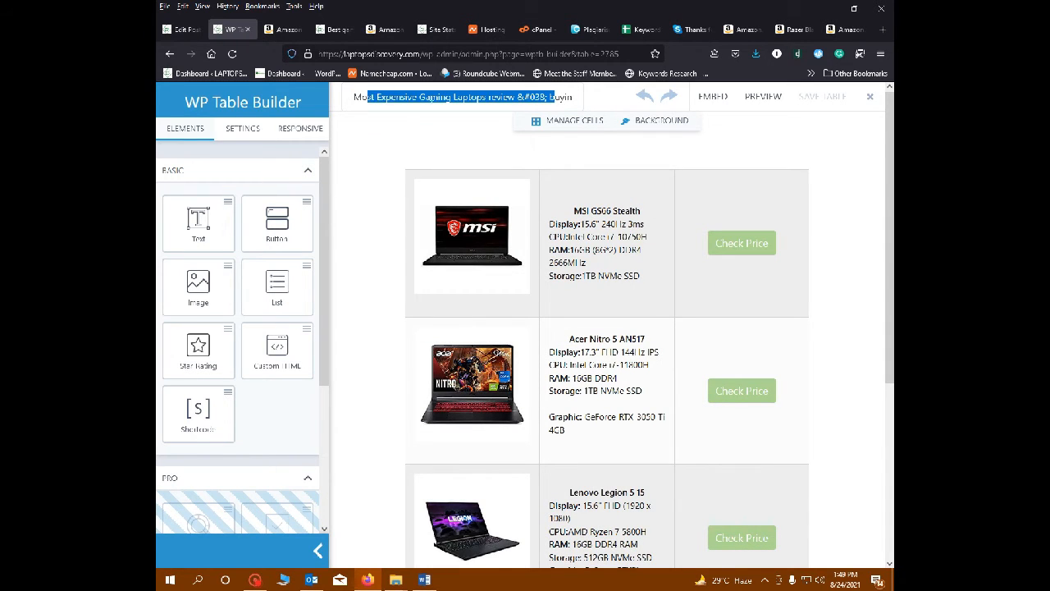
{"action": "key", "text": "BackSpace"}
{"action": "left_click_drag", "start_coordinate": [462, 97], "coordinate": [337, 102]}
{"action": "key", "text": "BackSpace"}
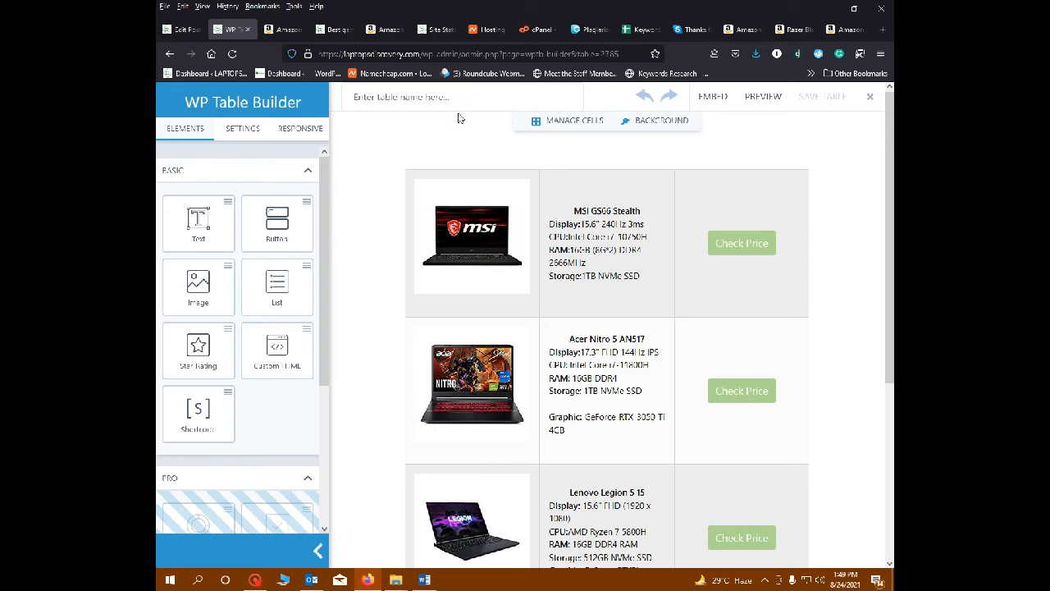
{"action": "key", "text": "ctrl+v"}
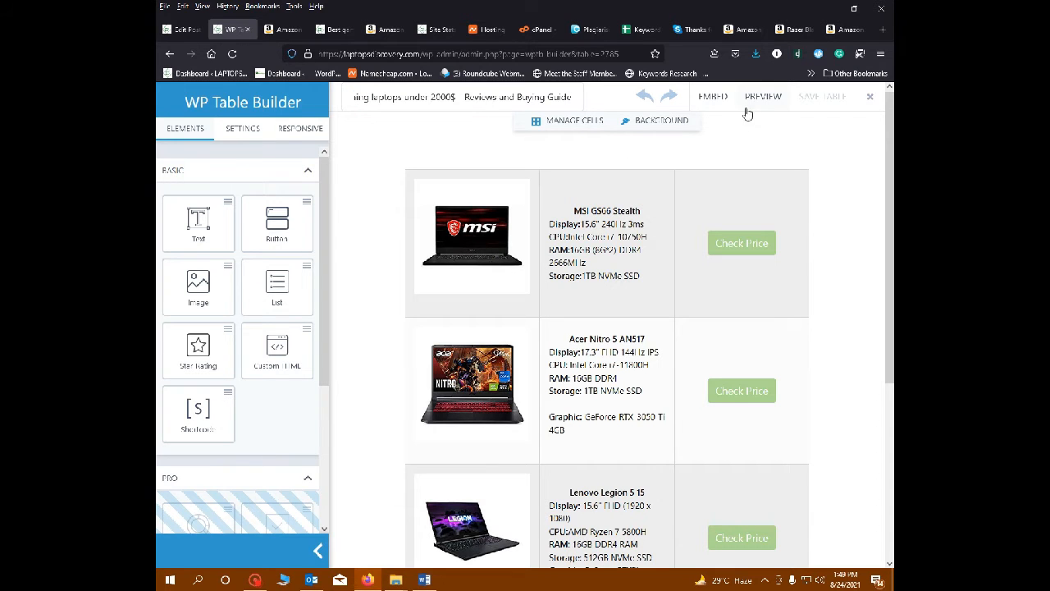
- Examine the MSI GS66 Stealth row's image shortcode, specification text and the link options of its Check Price button
{"action": "left_click", "coordinate": [473, 244]}
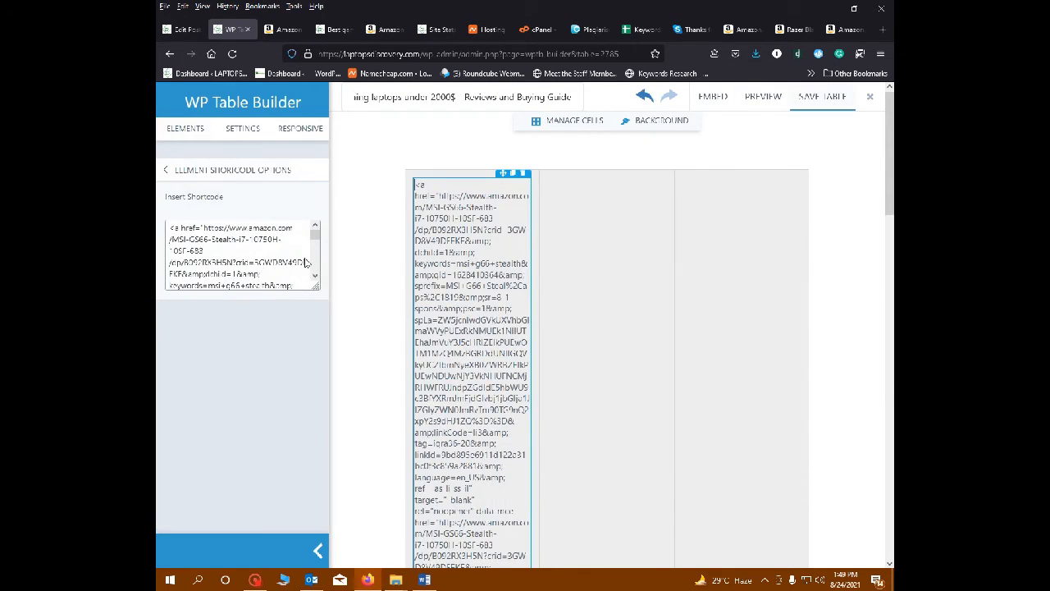
{"action": "left_click", "coordinate": [623, 215]}
{"action": "left_click", "coordinate": [471, 236]}
{"action": "left_click", "coordinate": [629, 263]}
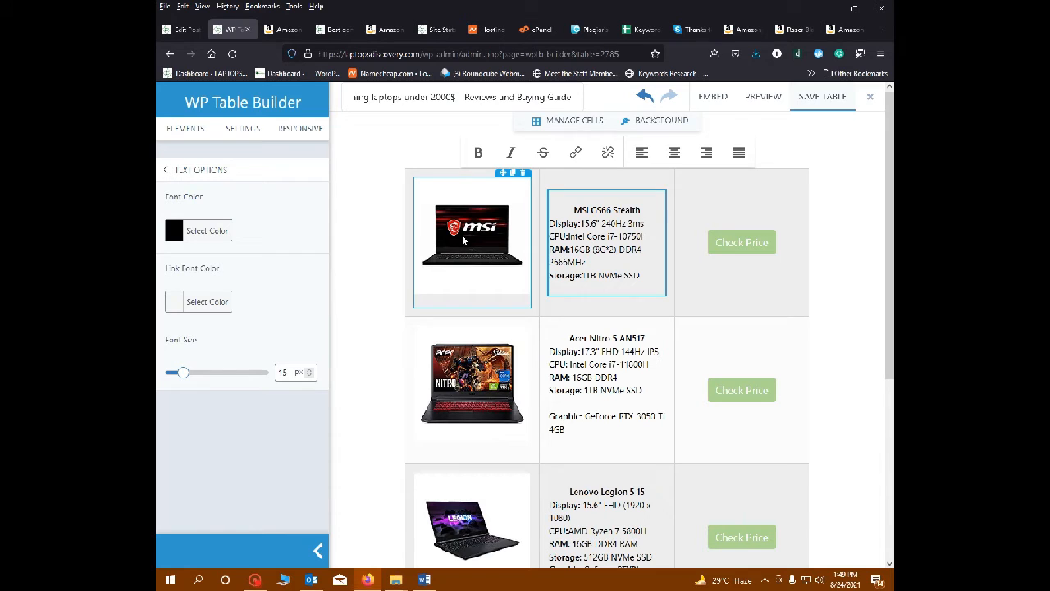
{"action": "left_click", "coordinate": [417, 256]}
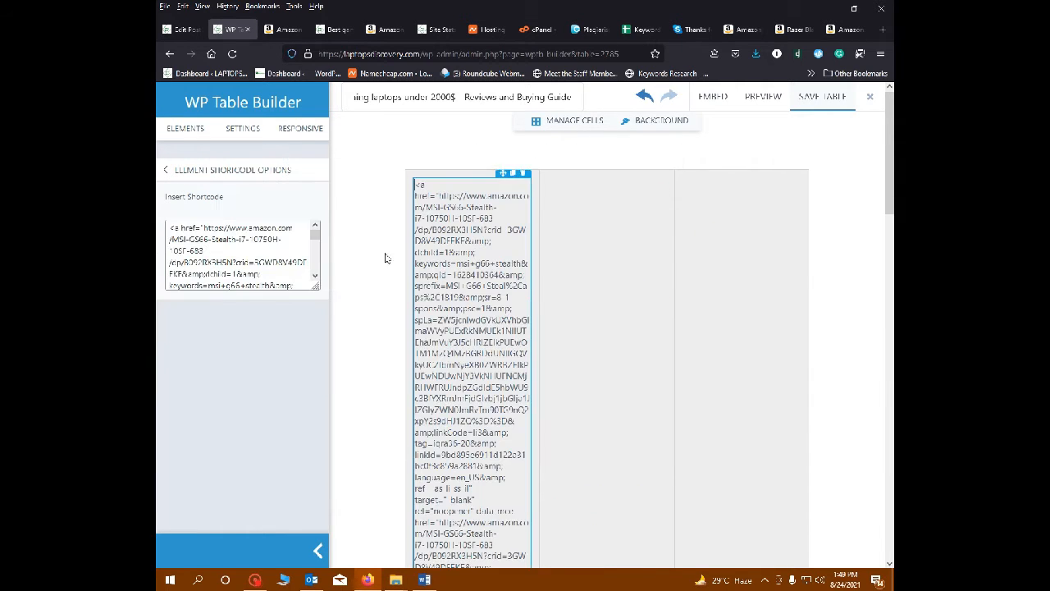
{"action": "left_click", "coordinate": [599, 271]}
{"action": "left_click", "coordinate": [737, 246]}
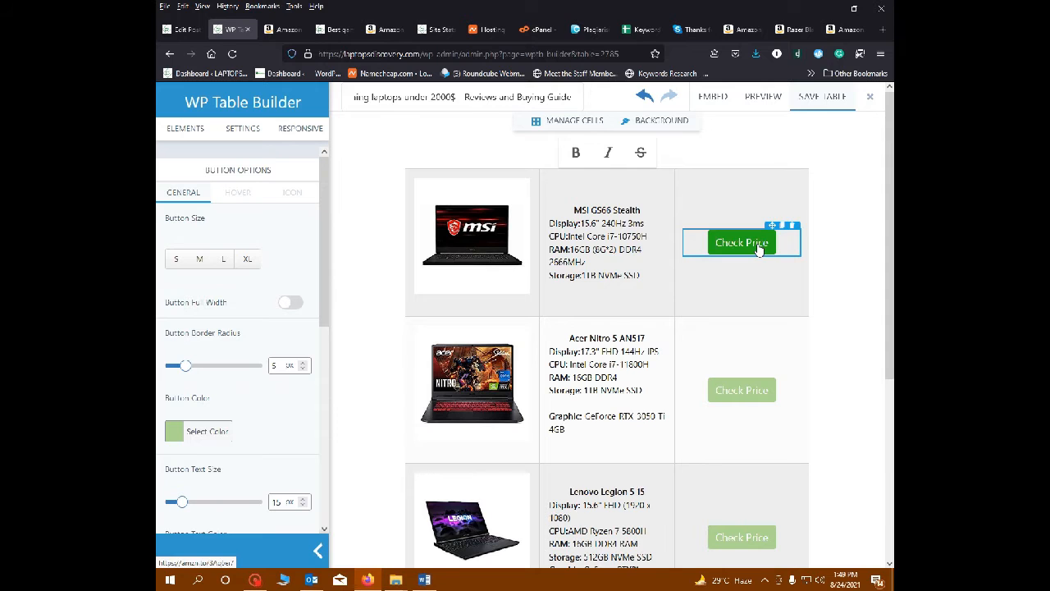
{"action": "scroll", "coordinate": [325, 333], "scroll_direction": "down", "scroll_amount": 1}
{"action": "left_click_drag", "start_coordinate": [323, 332], "coordinate": [330, 434]}
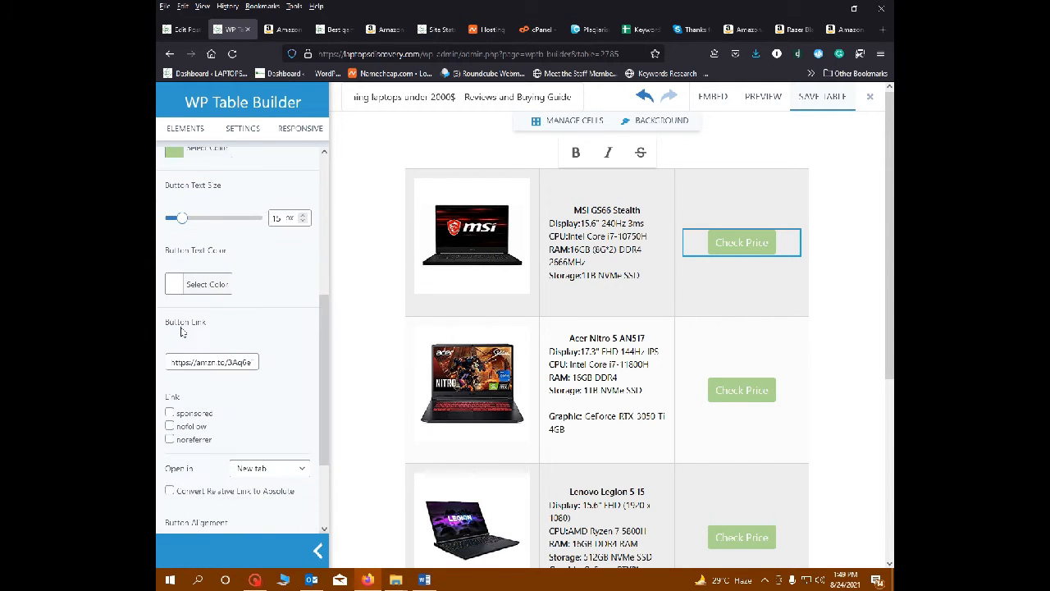
- Clear the image shortcode in the MSI GS66 Stealth row
{"action": "left_click", "coordinate": [465, 246]}
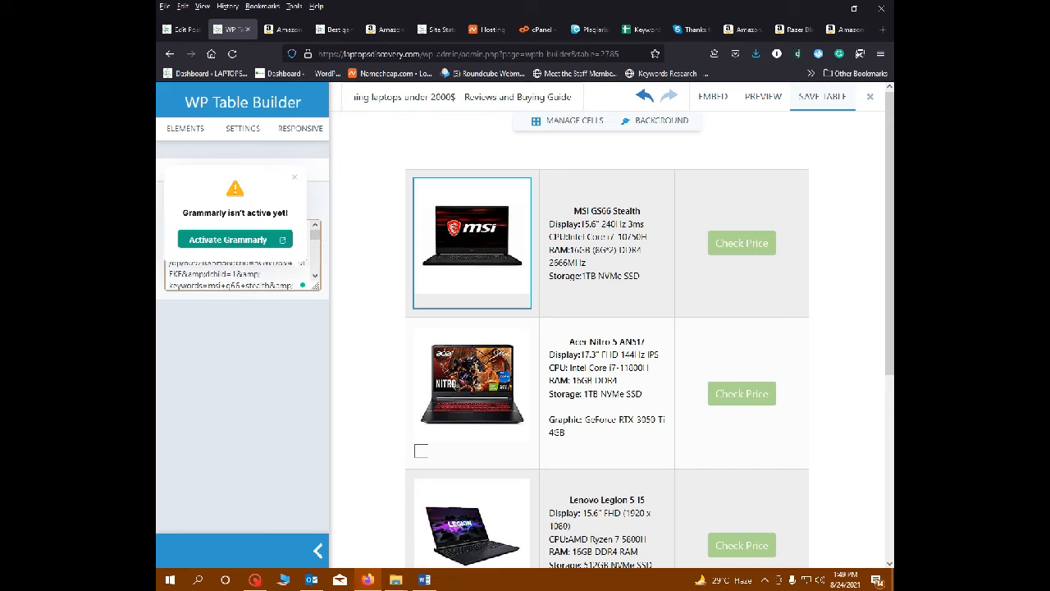
{"action": "key", "text": "ctrl+a"}
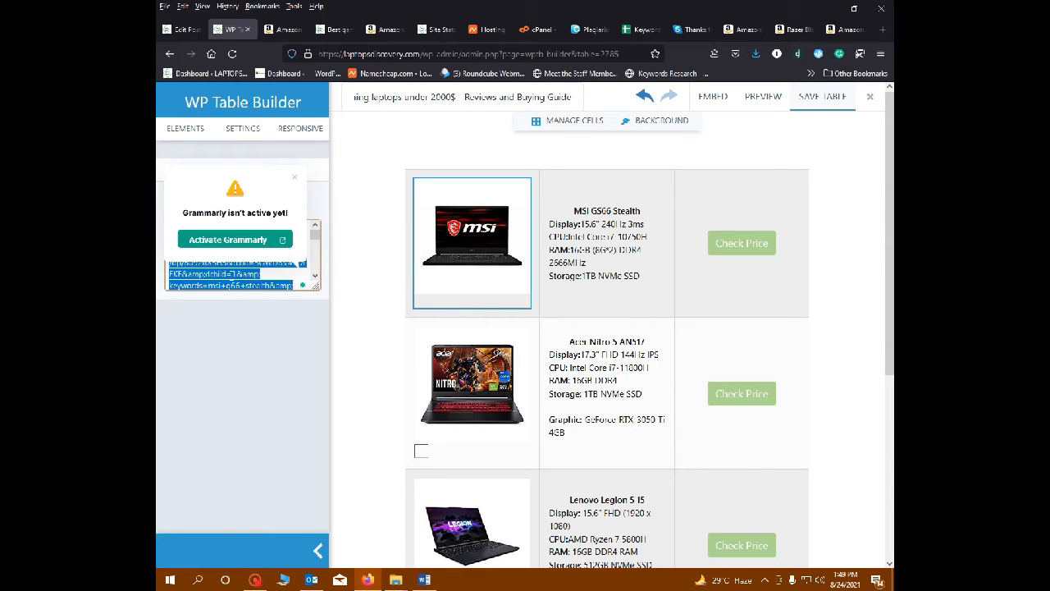
{"action": "key", "text": "BackSpace"}
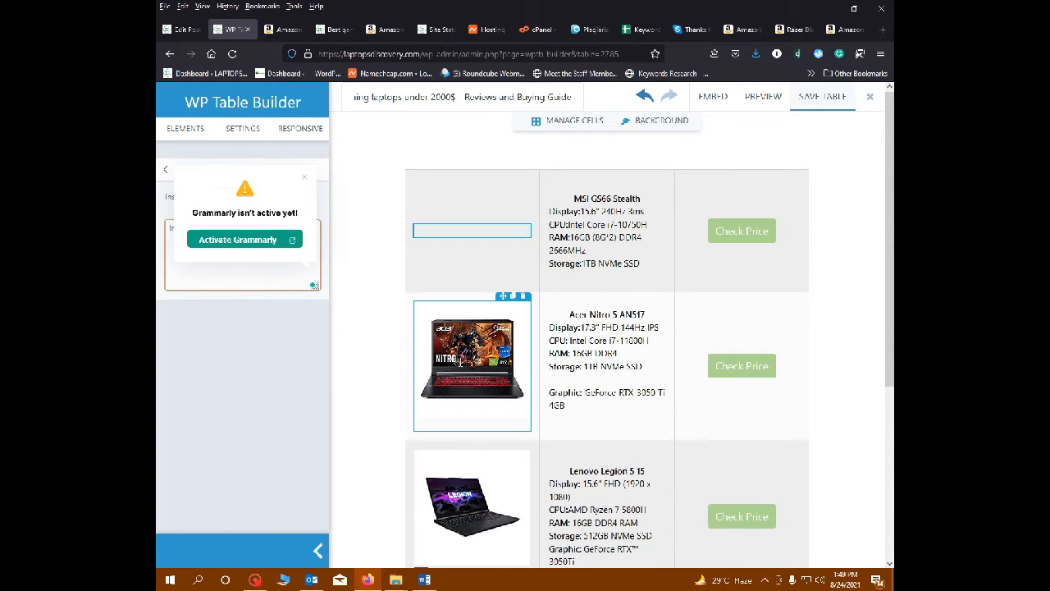
- Clear the image shortcode in the Acer Nitro 5 AN517 row, dismissing the Grammarly notice
{"action": "left_click", "coordinate": [461, 360]}
{"action": "double_click", "coordinate": [247, 274]}
{"action": "left_click", "coordinate": [294, 177]}
{"action": "triple_click", "coordinate": [212, 250]}
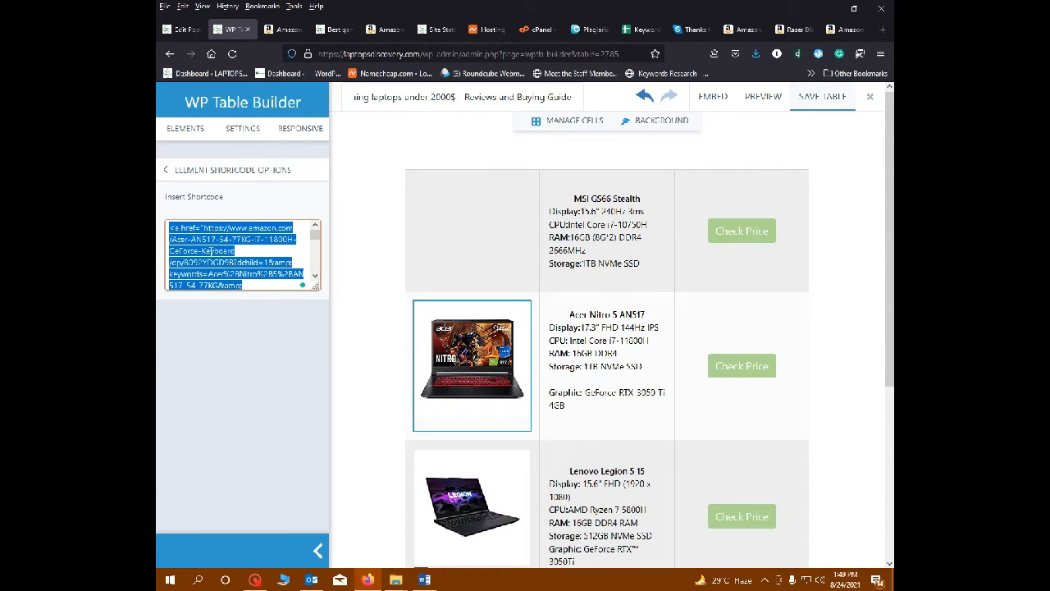
{"action": "key", "text": "BackSpace"}
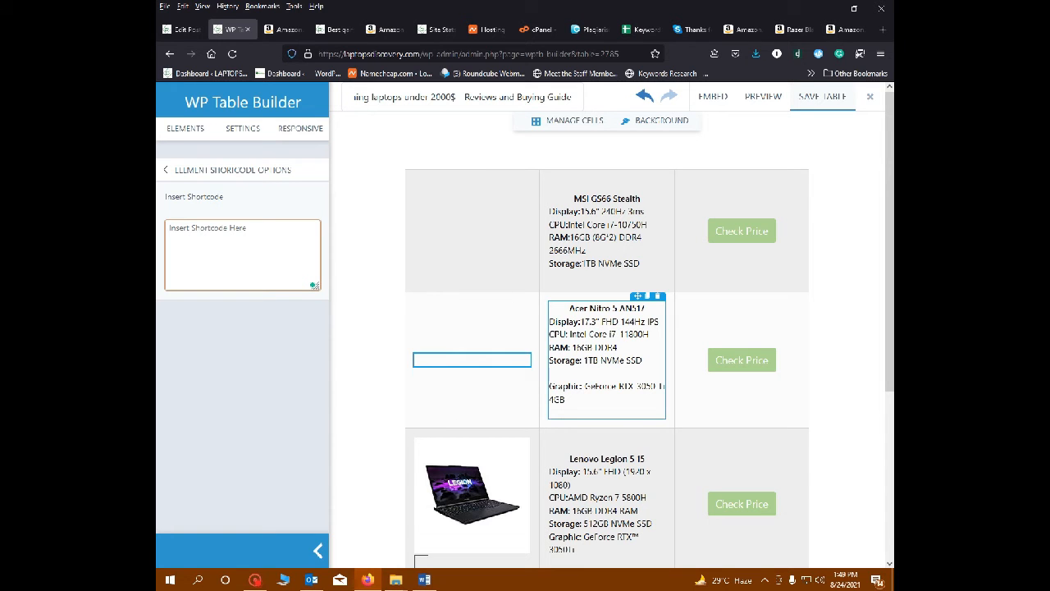
- Clear the image shortcode in the Lenovo Legion 5 15 row, closing the Grammarly activation page and notice
{"action": "scroll", "coordinate": [520, 434], "scroll_direction": "down", "scroll_amount": 3}
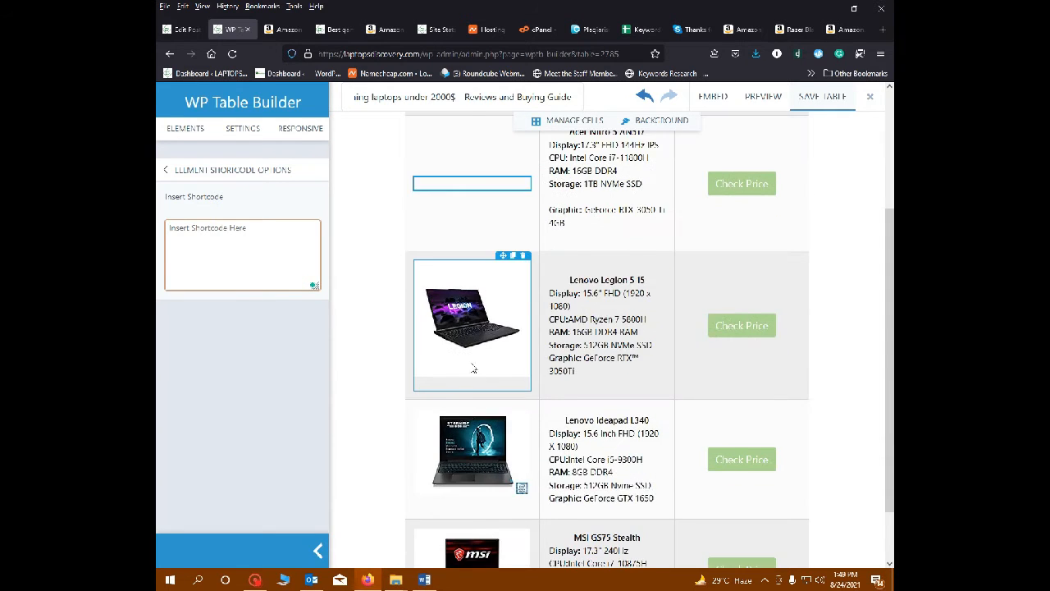
{"action": "left_click", "coordinate": [473, 368]}
{"action": "left_click", "coordinate": [207, 248]}
{"action": "left_click", "coordinate": [207, 248]}
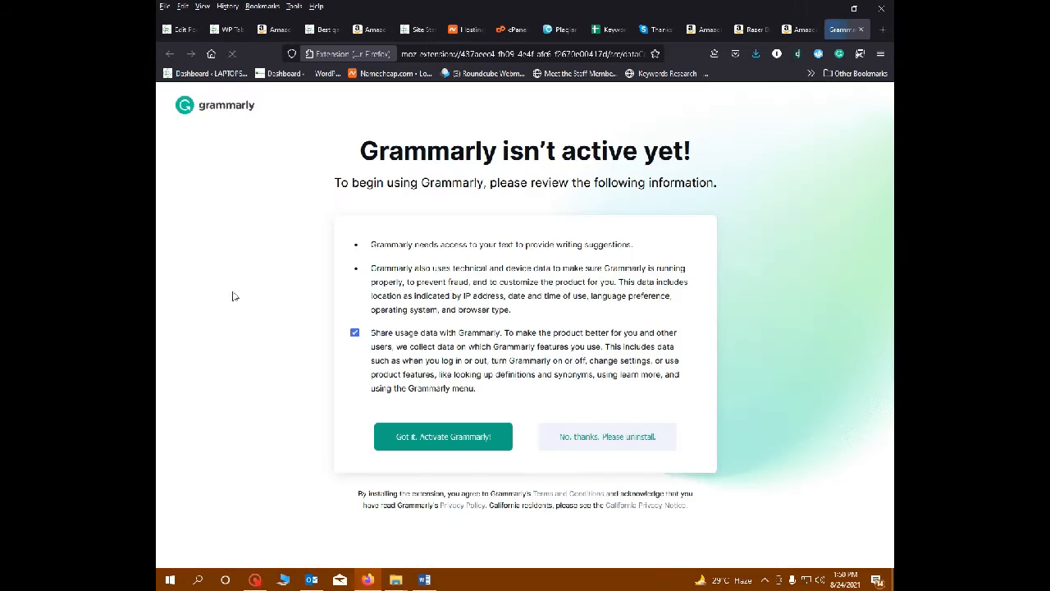
{"action": "left_click", "coordinate": [861, 29]}
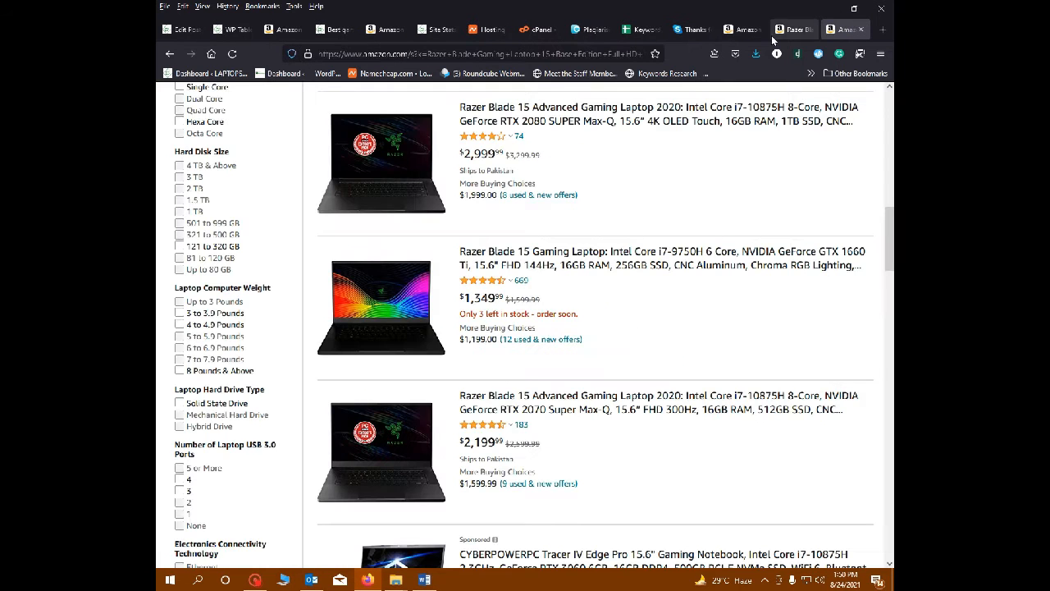
{"action": "left_click", "coordinate": [238, 30]}
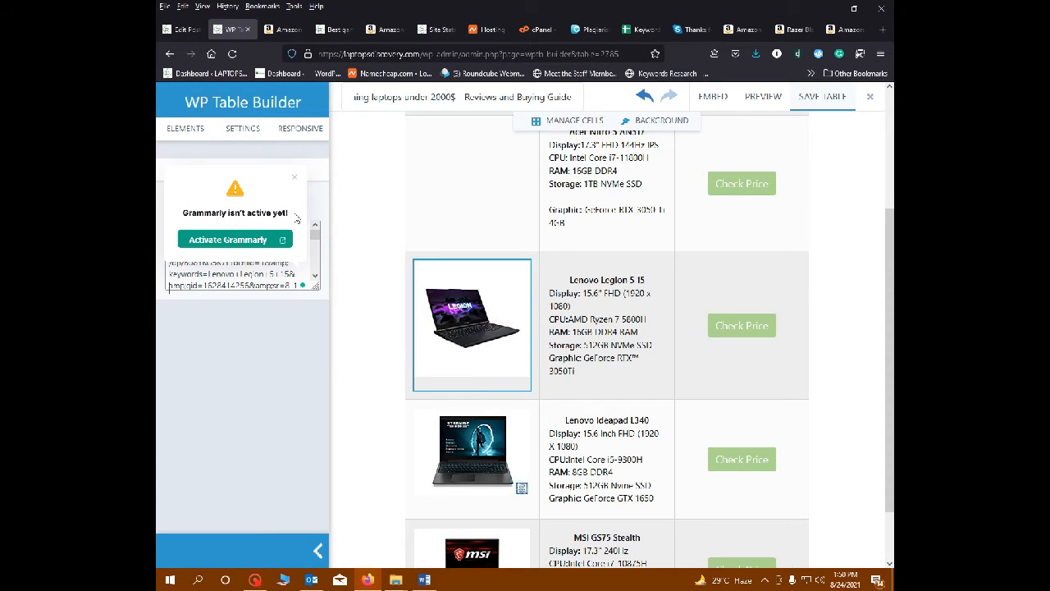
{"action": "left_click", "coordinate": [298, 183]}
{"action": "left_click", "coordinate": [244, 262]}
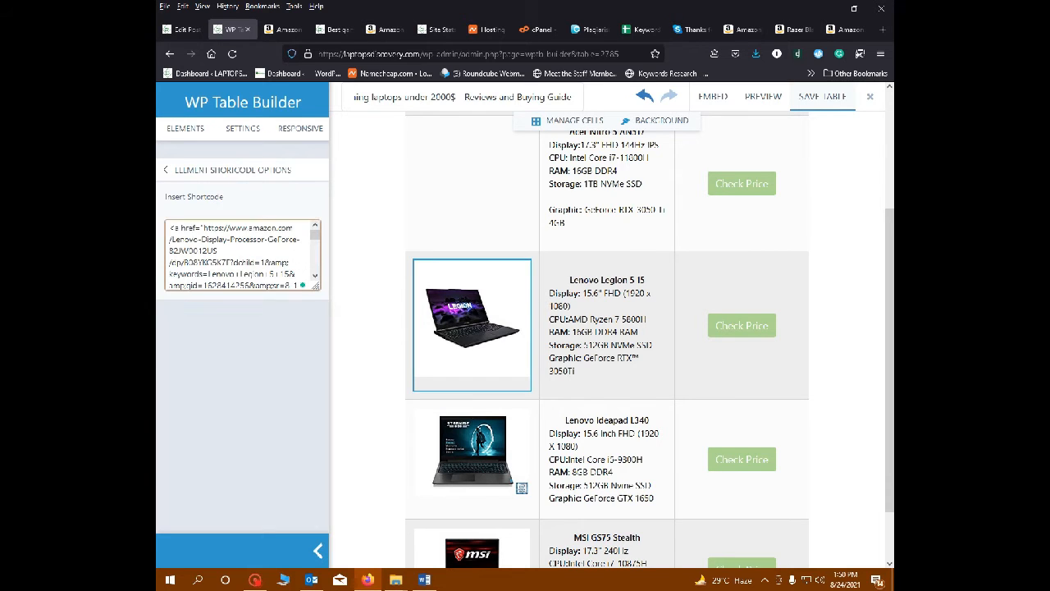
{"action": "key", "text": "ctrl+a"}
{"action": "key", "text": "BackSpace"}
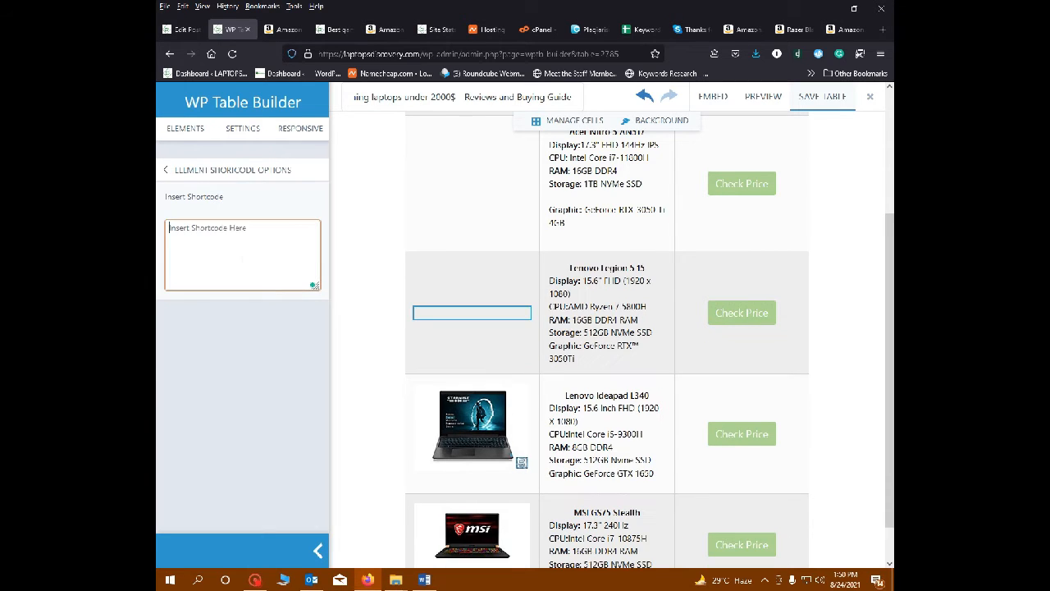
- Clear the image shortcode in the Lenovo Ideapad L340 row, closing the Grammarly activation page
{"action": "left_click", "coordinate": [472, 427]}
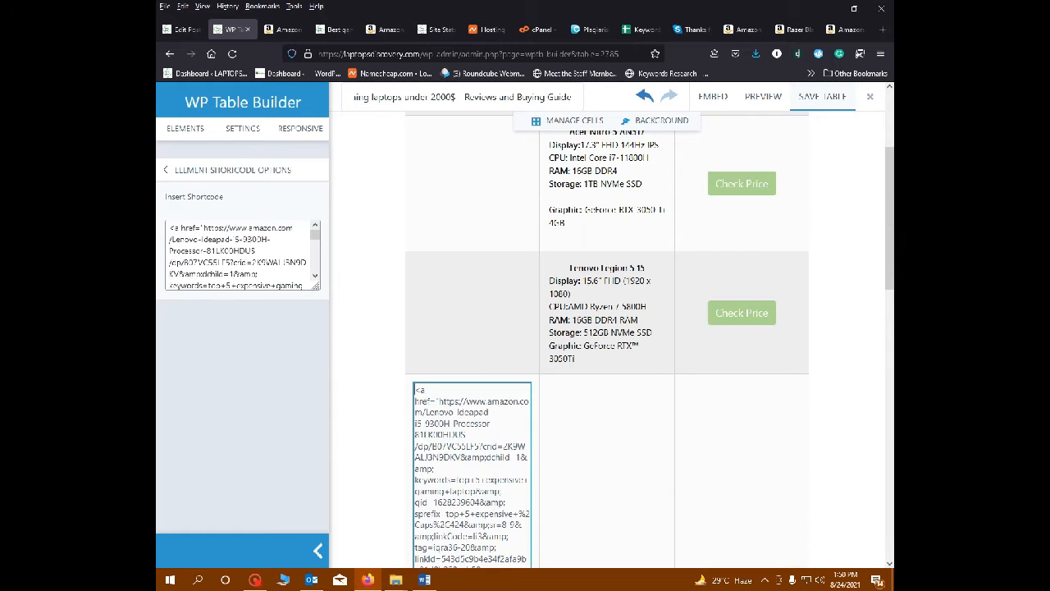
{"action": "left_click", "coordinate": [219, 240]}
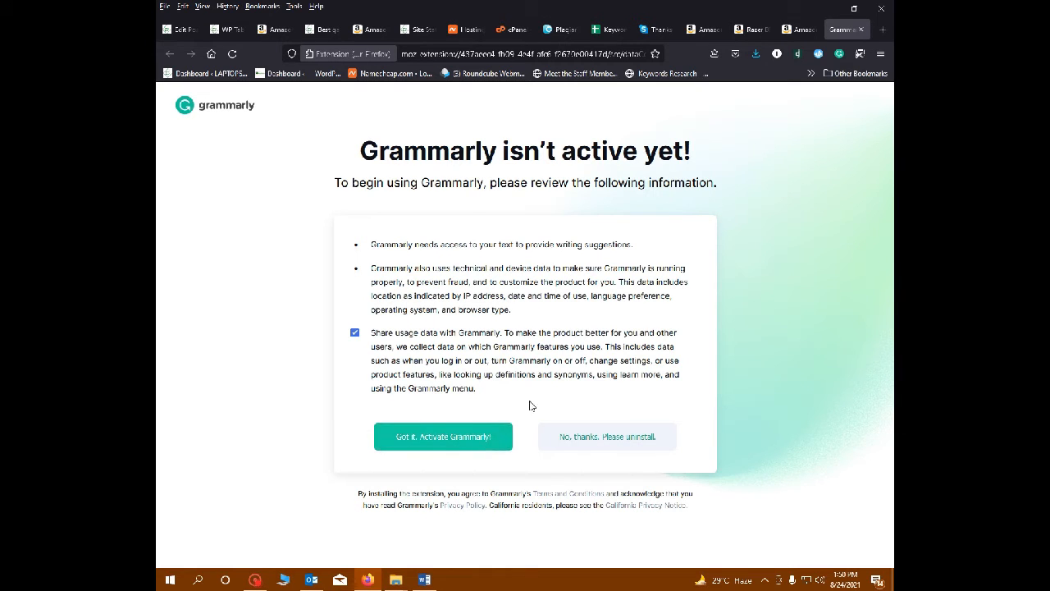
{"action": "left_click", "coordinate": [862, 31]}
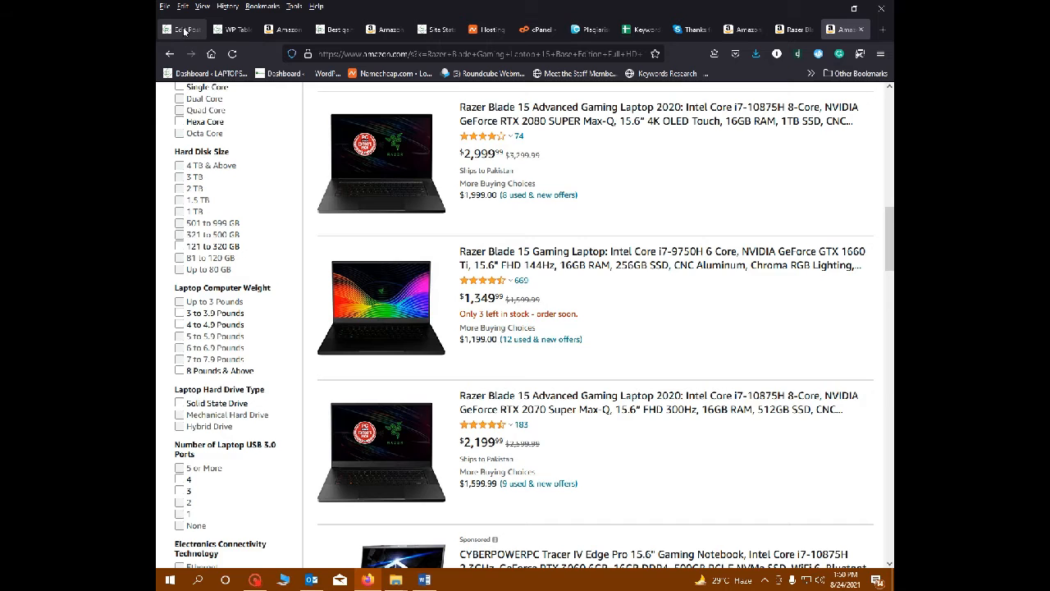
{"action": "left_click", "coordinate": [234, 29]}
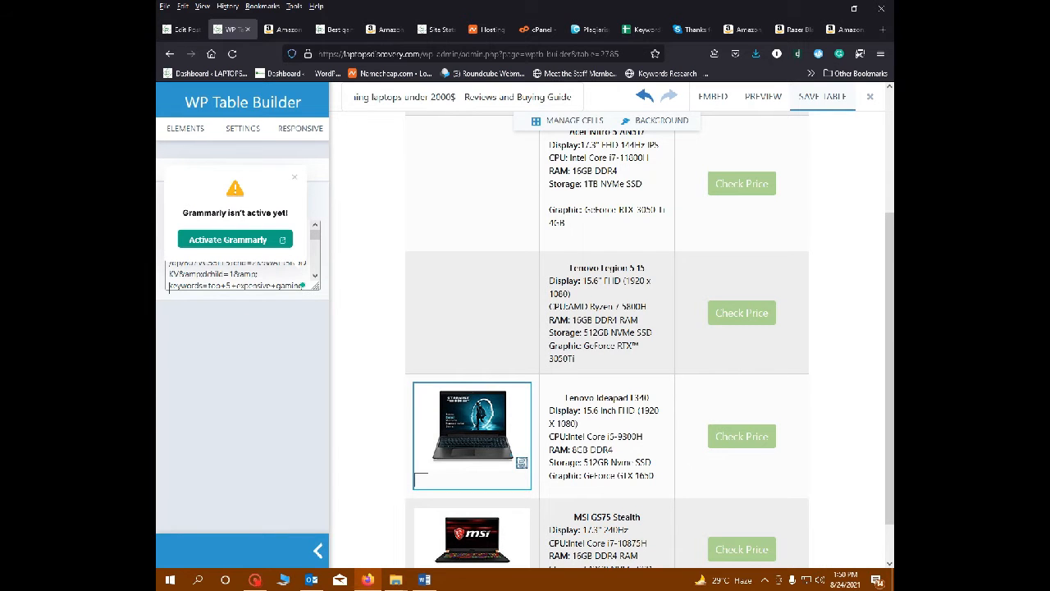
{"action": "key", "text": "ctrl+a"}
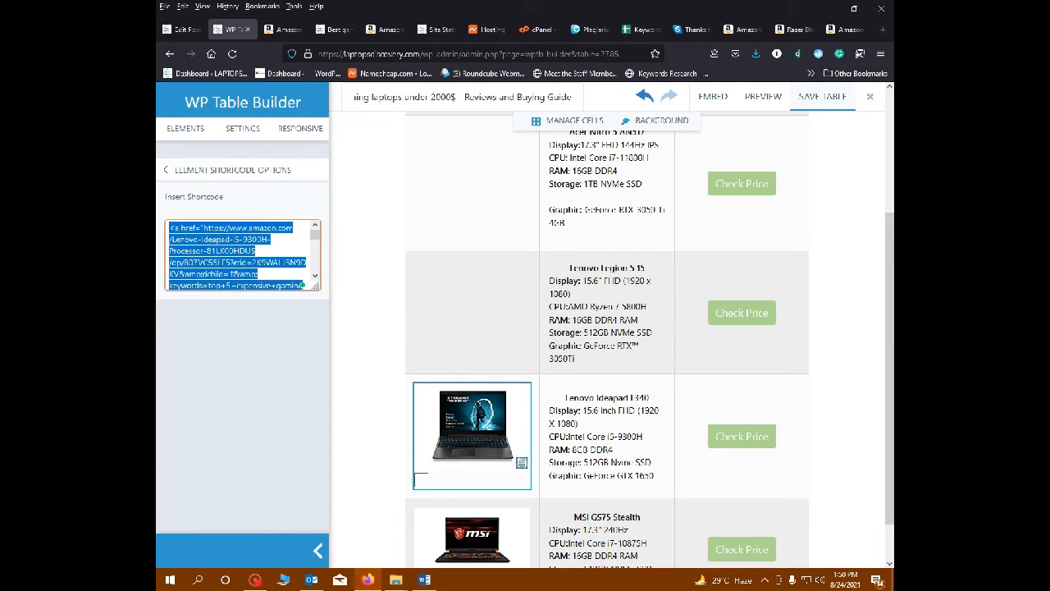
{"action": "key", "text": "BackSpace"}
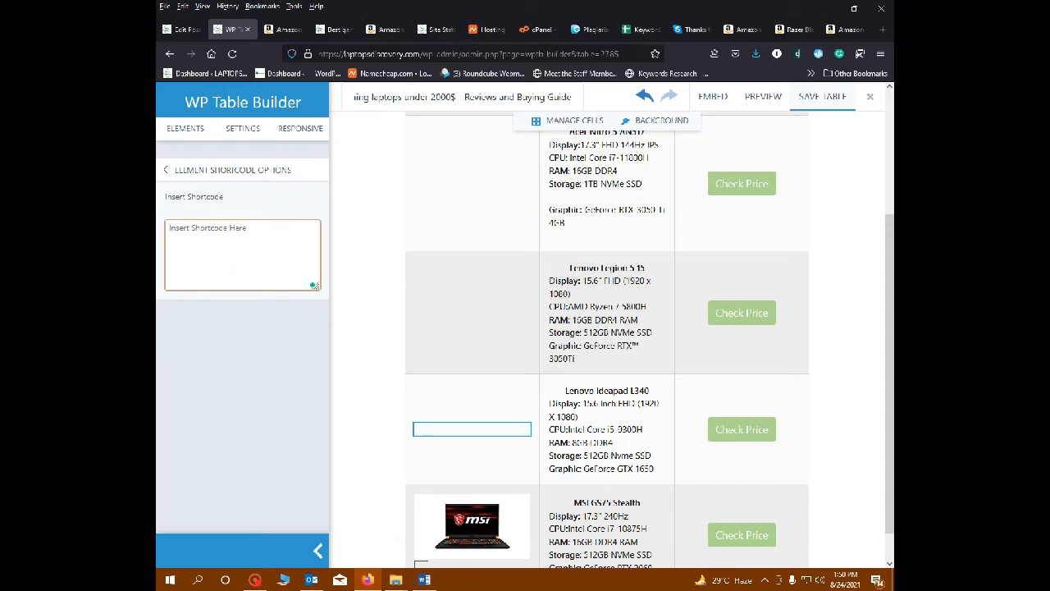
- Clear the image shortcode in the MSI GS75 Stealth row, closing the Grammarly activation page and notice
{"action": "scroll", "coordinate": [454, 528], "scroll_direction": "down", "scroll_amount": 1}
{"action": "left_click", "coordinate": [465, 497]}
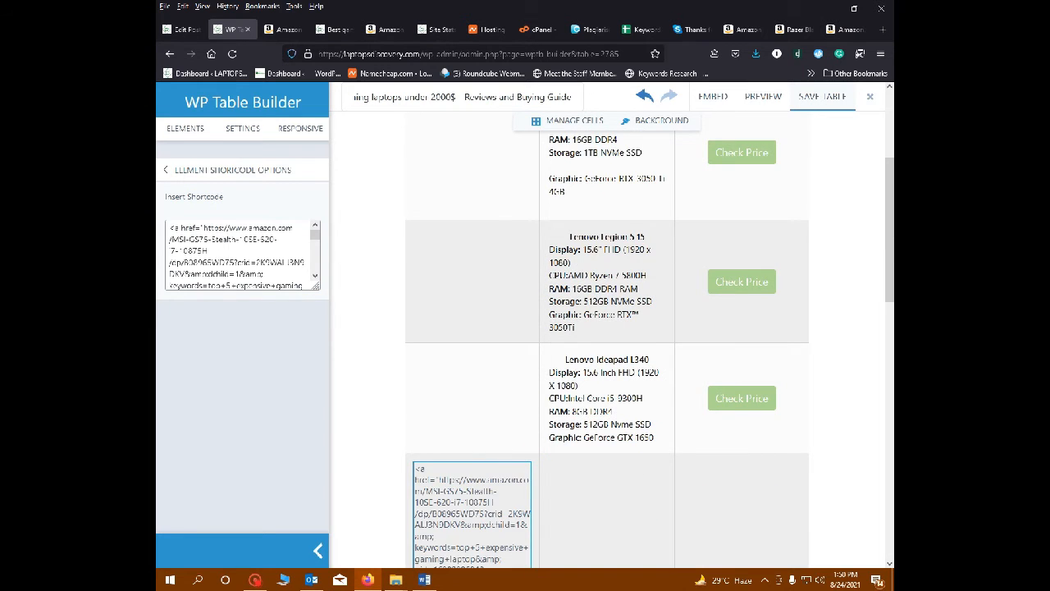
{"action": "left_click", "coordinate": [224, 243]}
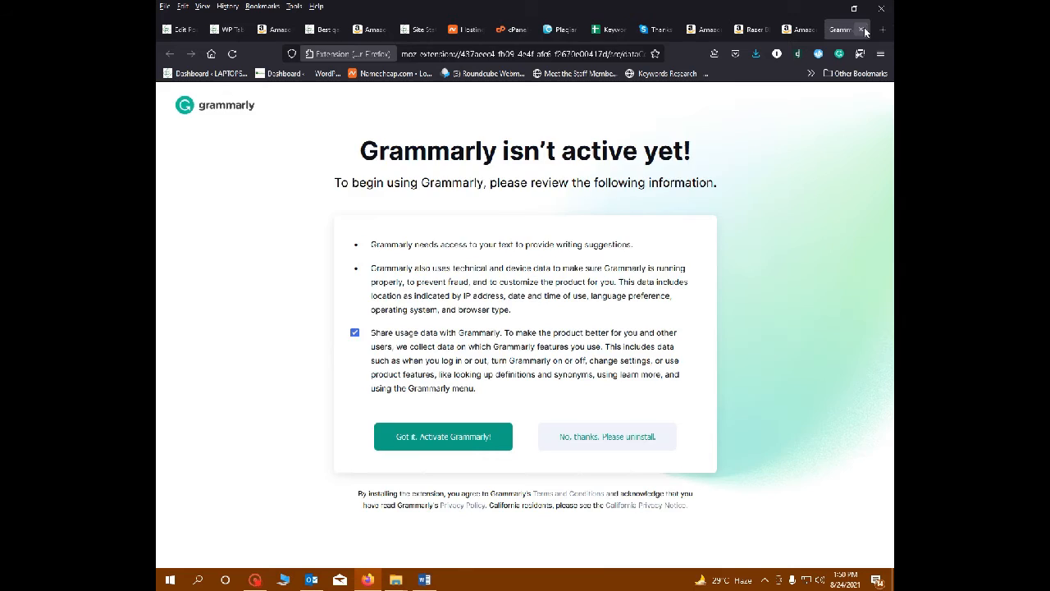
{"action": "left_click", "coordinate": [861, 29]}
{"action": "left_click", "coordinate": [225, 32]}
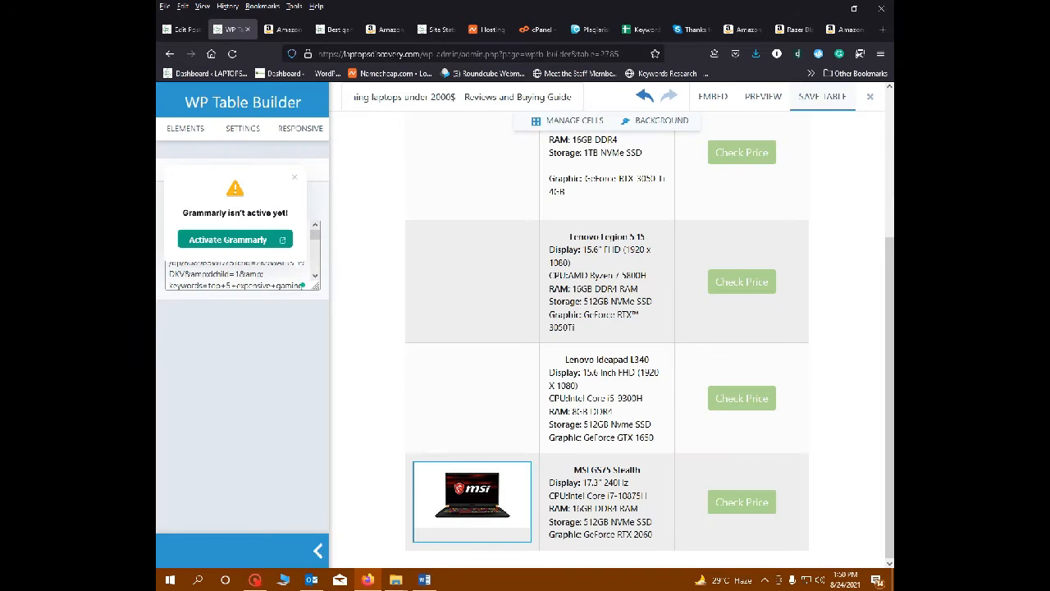
{"action": "key", "text": "ctrl+a"}
{"action": "key", "text": "BackSpace"}
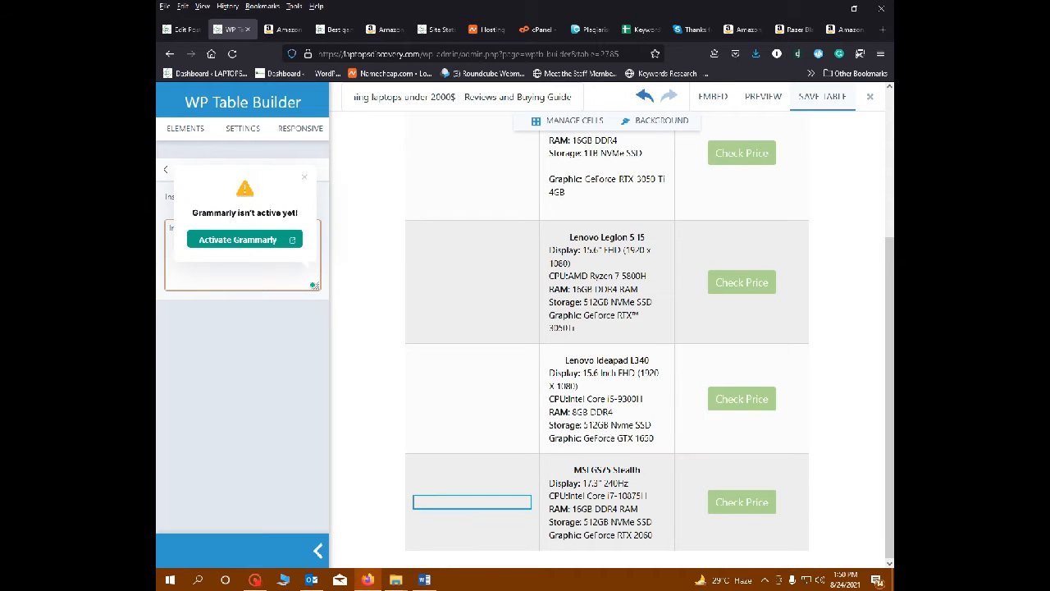
{"action": "left_click", "coordinate": [304, 177]}
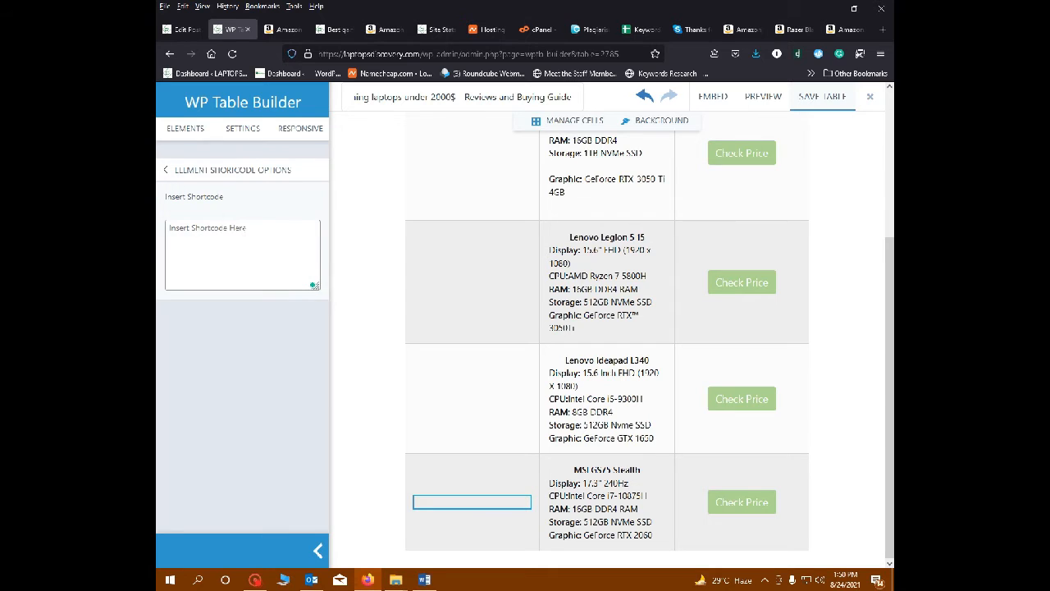
- Open the Amazon product page linked from the "Asus ROG Scar 15" heading in the gaming laptops post
{"action": "scroll", "coordinate": [504, 317], "scroll_direction": "up", "scroll_amount": 3}
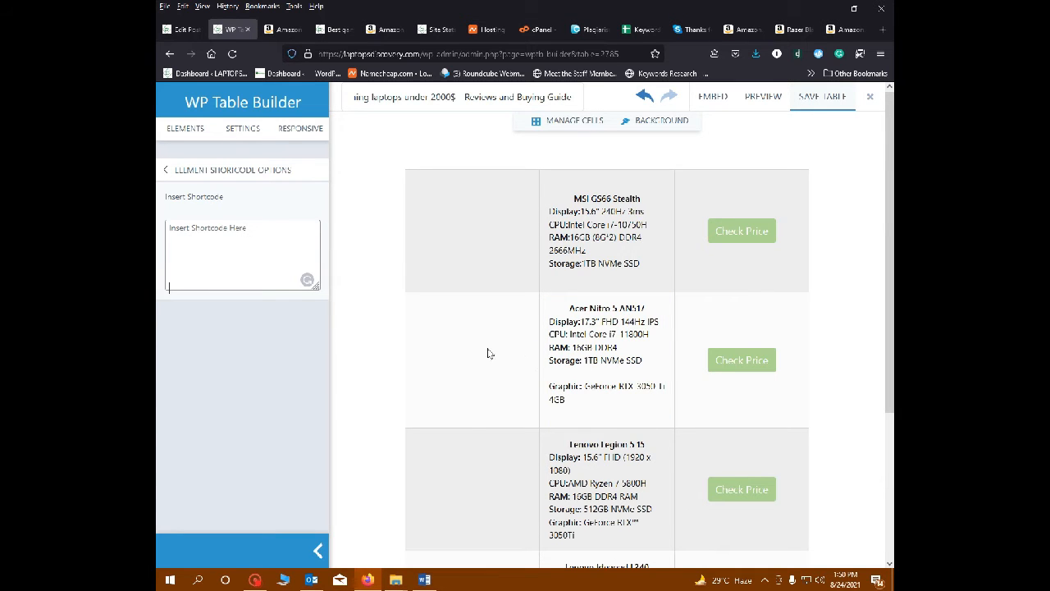
{"action": "left_click", "coordinate": [425, 580]}
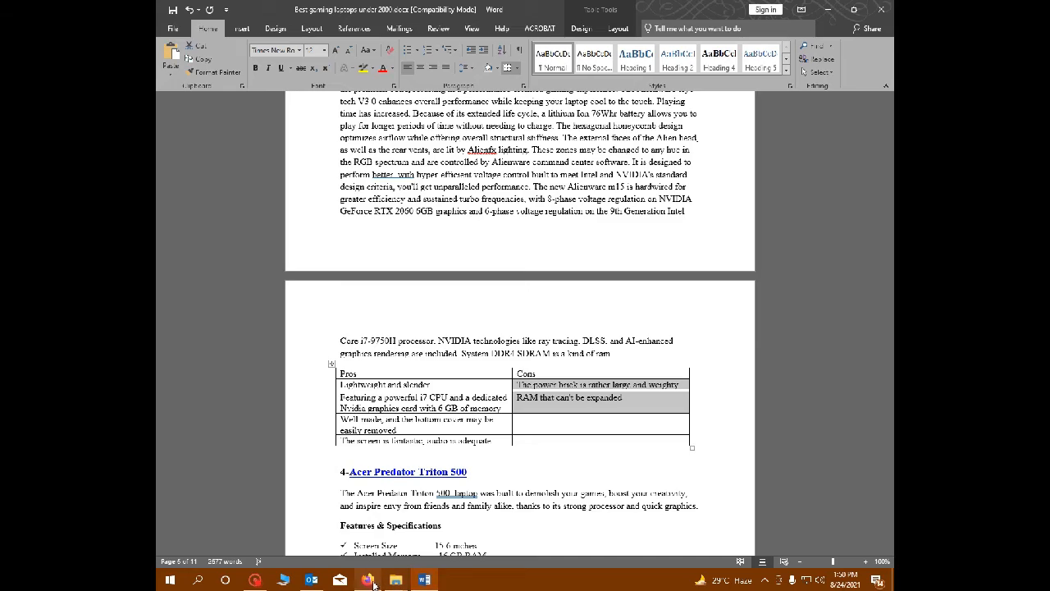
{"action": "left_click", "coordinate": [368, 580]}
{"action": "left_click", "coordinate": [182, 29]}
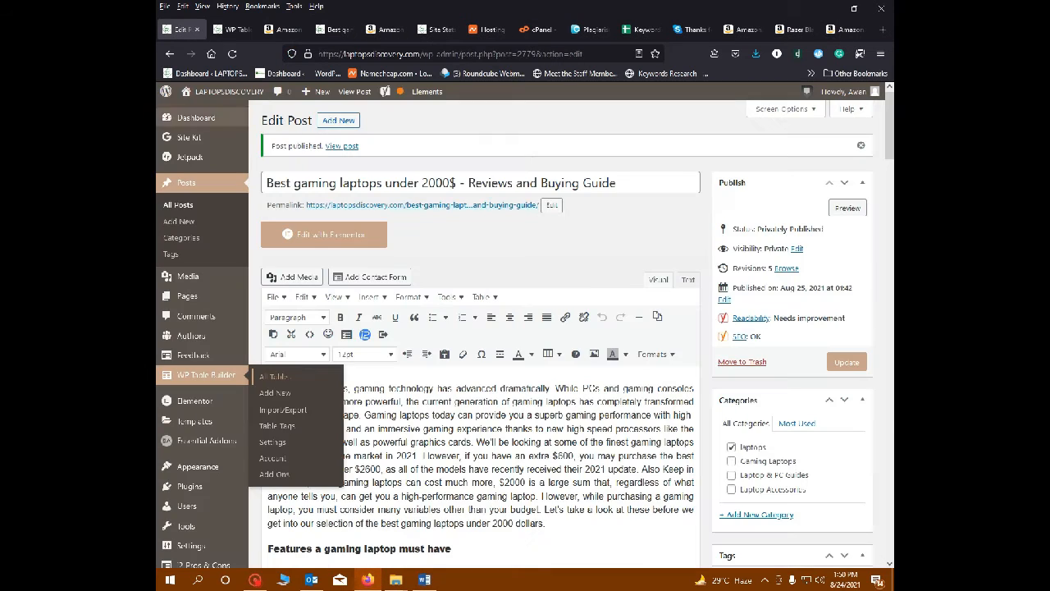
{"action": "scroll", "coordinate": [525, 369], "scroll_direction": "down", "scroll_amount": 10}
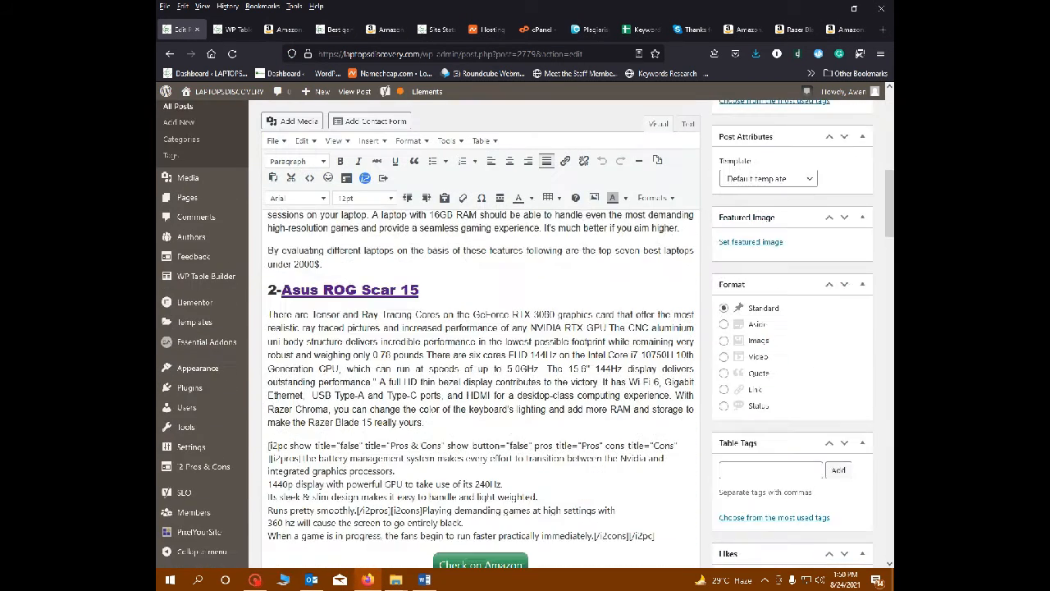
{"action": "left_click", "coordinate": [382, 290]}
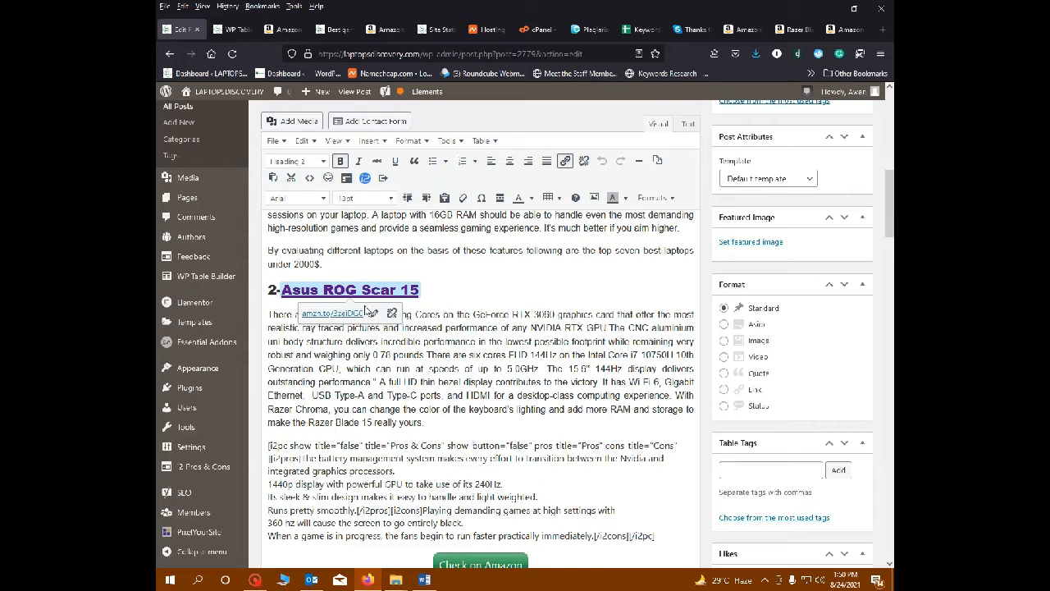
{"action": "left_click", "coordinate": [334, 314]}
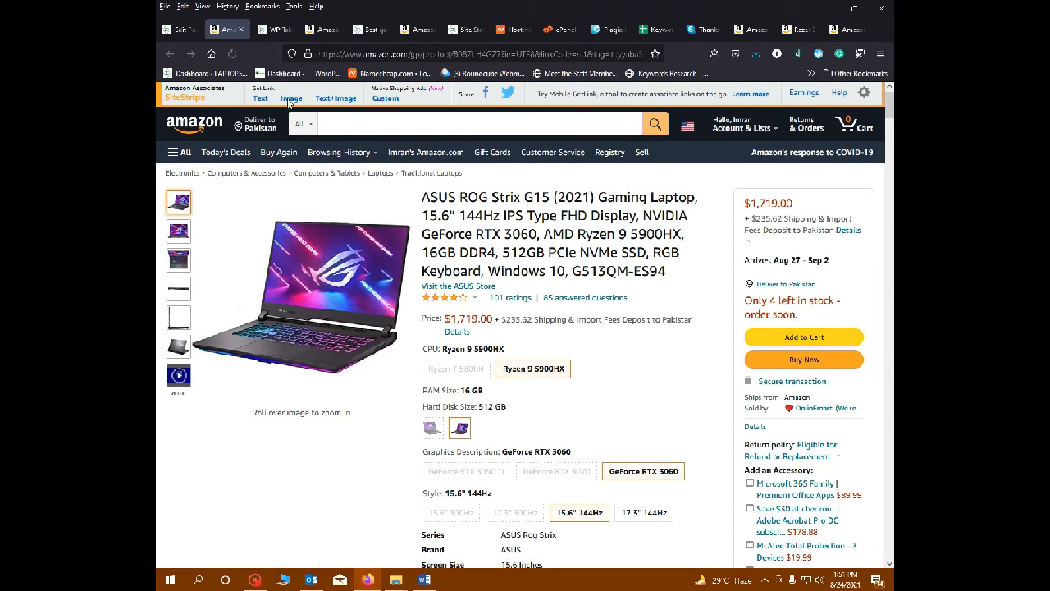
- Replace the product name "Acer Nitro 5 AN517" in the table with "ASUS ROG Strix G15 (2021)" copied from the Amazon page title
{"action": "left_click_drag", "start_coordinate": [422, 197], "coordinate": [594, 197]}
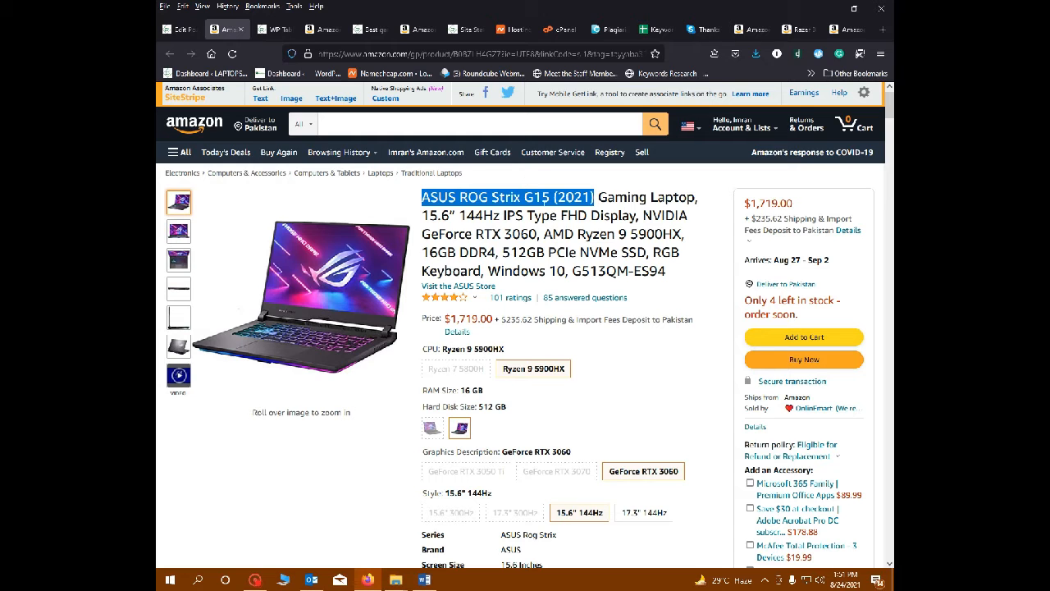
{"action": "right_click", "coordinate": [544, 198]}
{"action": "left_click", "coordinate": [572, 218]}
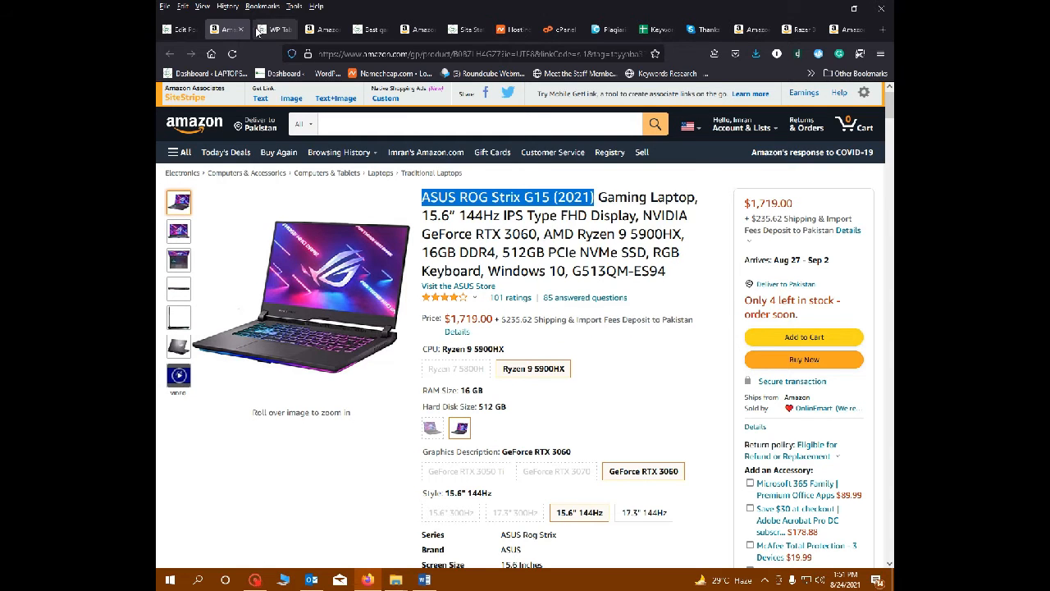
{"action": "left_click", "coordinate": [283, 30]}
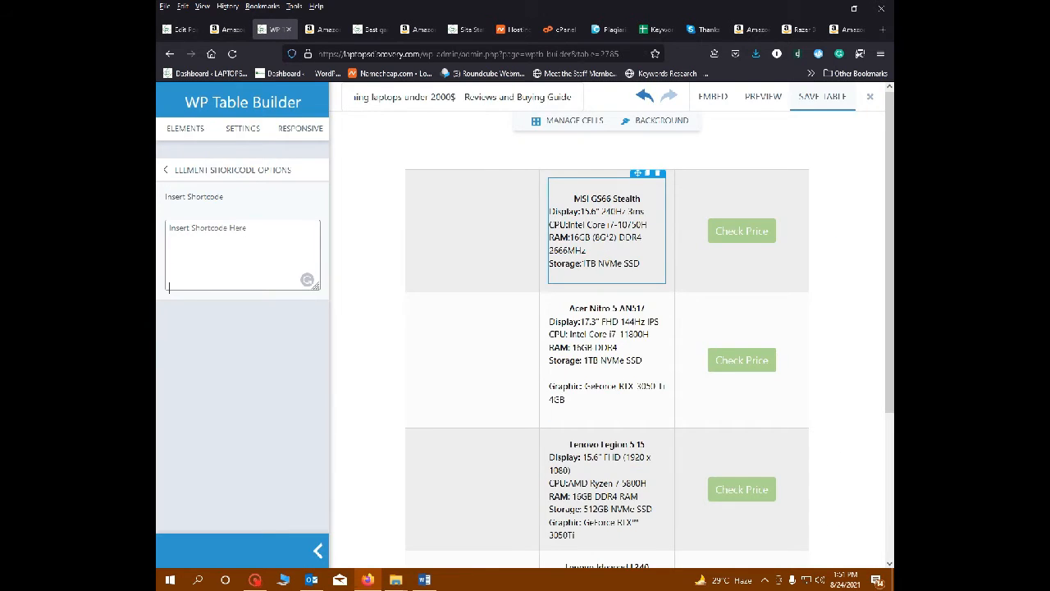
{"action": "double_click", "coordinate": [576, 309]}
{"action": "left_click_drag", "start_coordinate": [570, 308], "coordinate": [647, 308]}
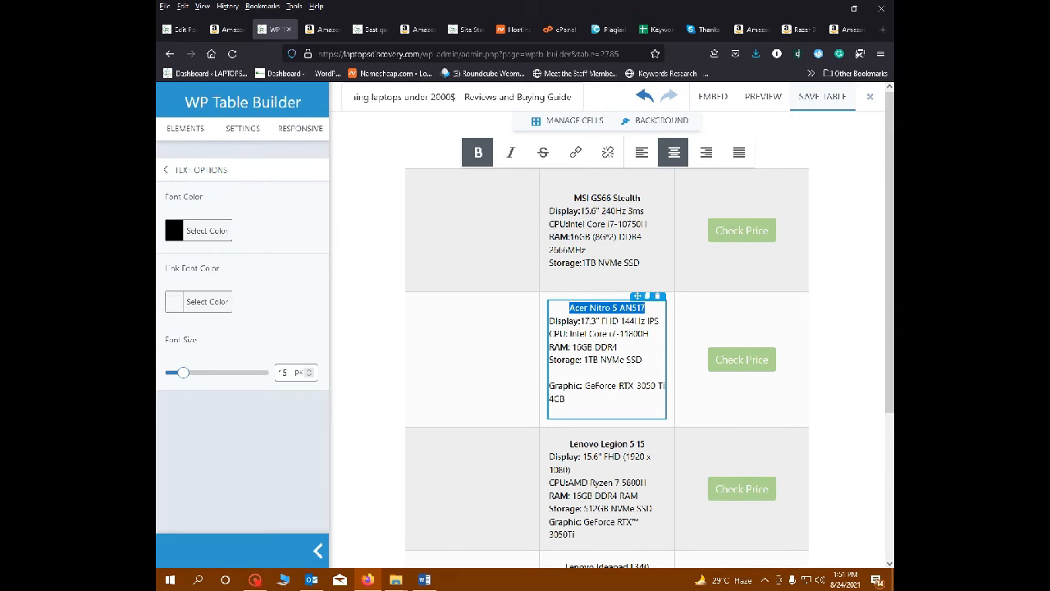
{"action": "key", "text": "ctrl+v"}
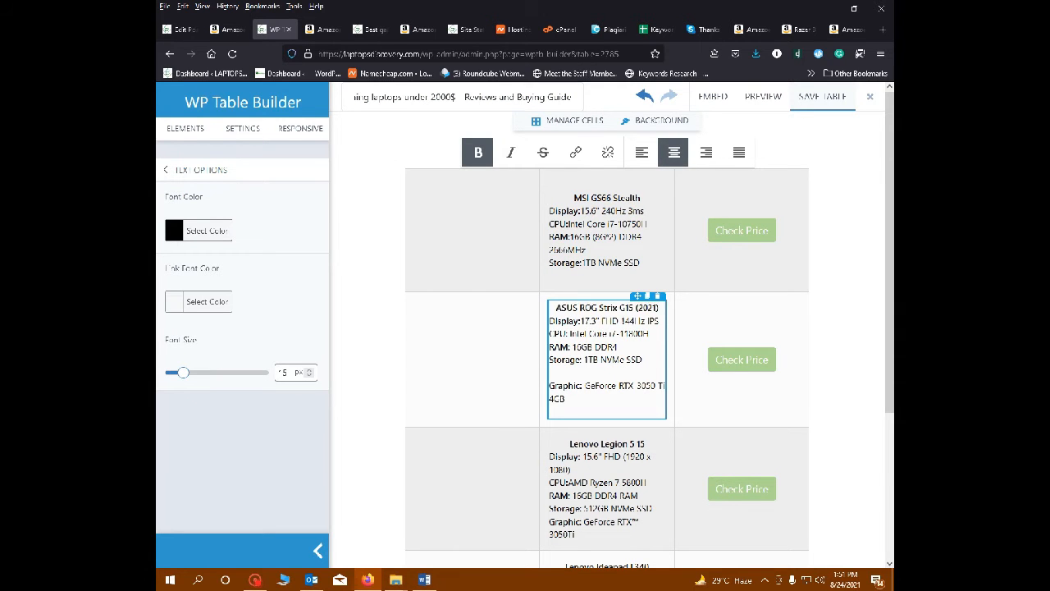
- Replace the ASUS ROG Strix G15 row's display value with "15.6" 144hz FHD" copied from the Alienware M15 product title
{"action": "left_click", "coordinate": [318, 32]}
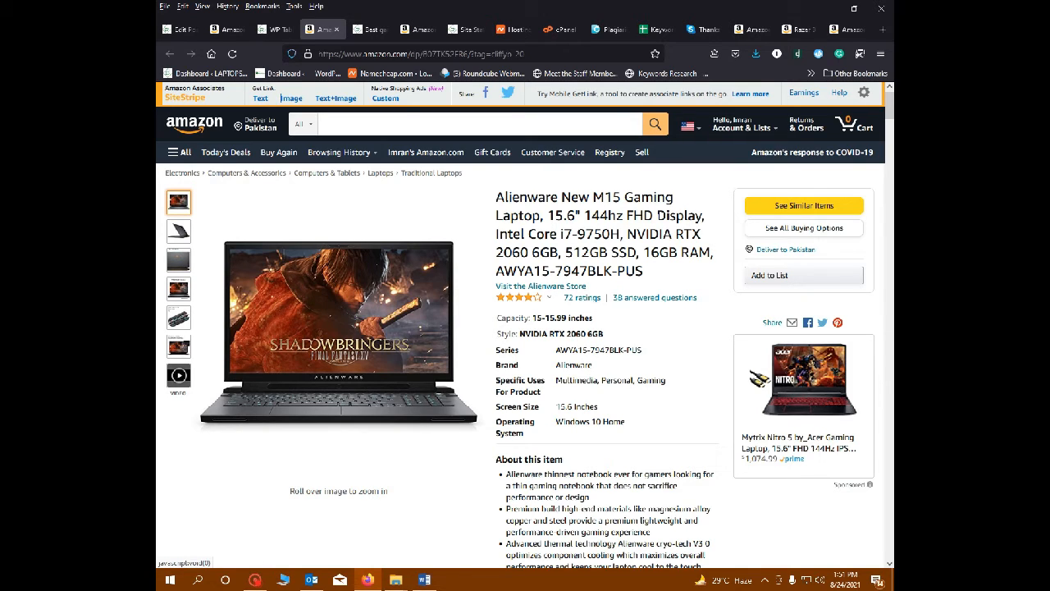
{"action": "left_click_drag", "start_coordinate": [547, 215], "coordinate": [653, 216]}
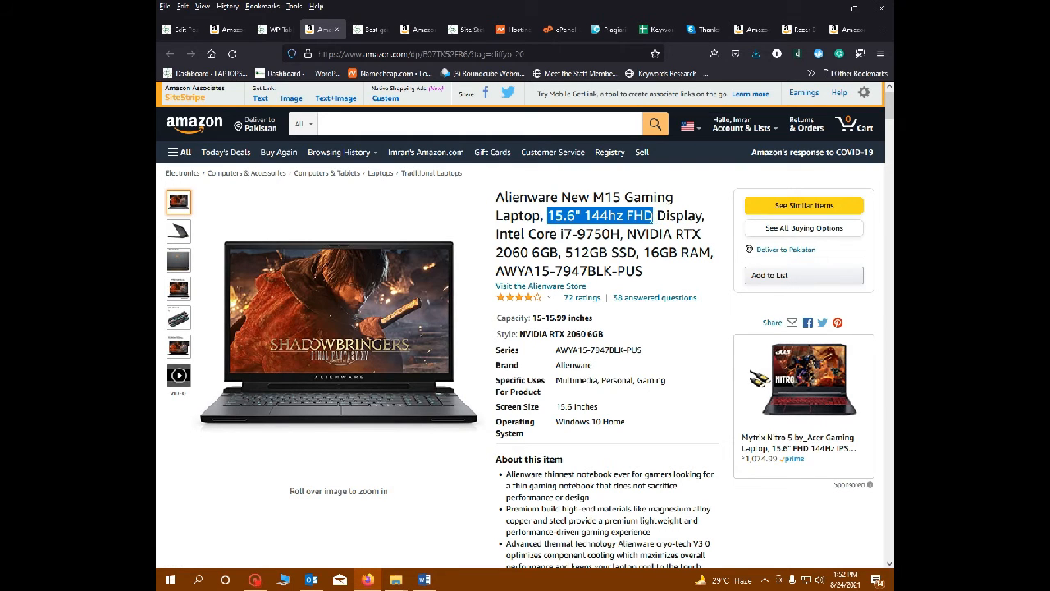
{"action": "key", "text": "alt+Tab"}
{"action": "key", "text": "alt+Tab"}
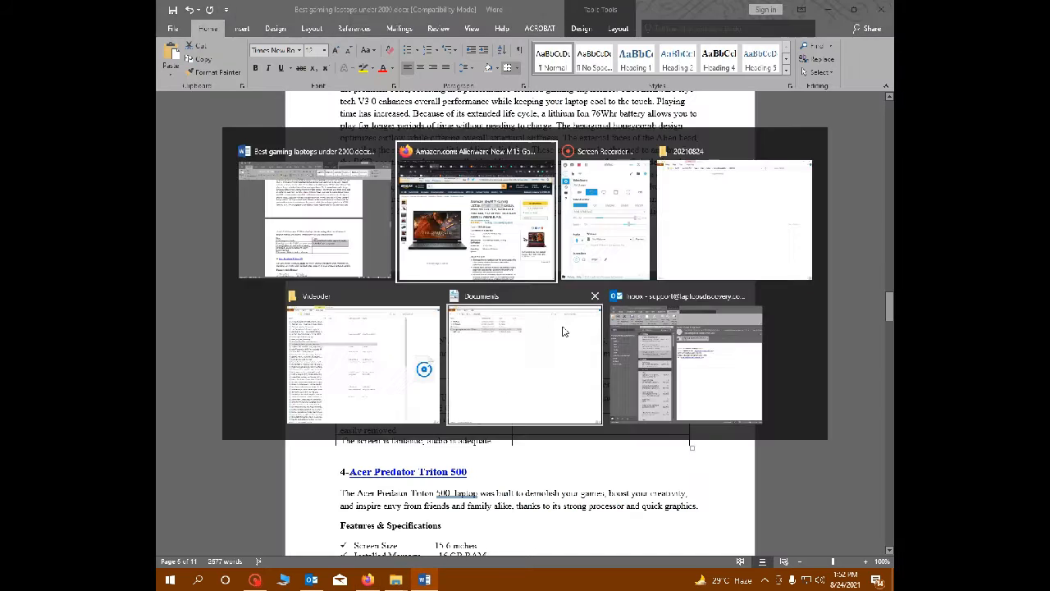
{"action": "left_click", "coordinate": [476, 220]}
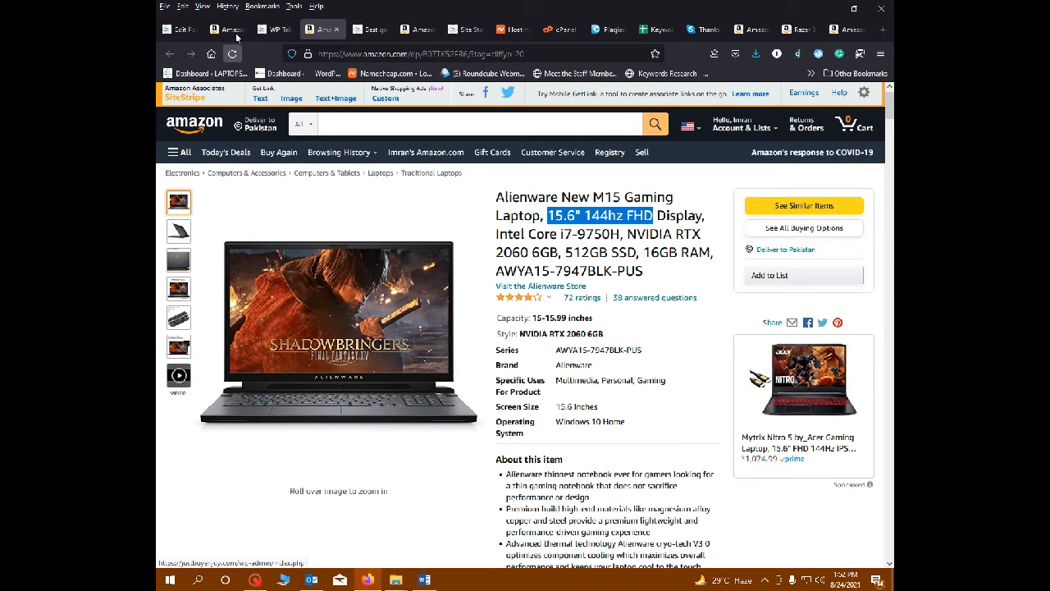
{"action": "left_click", "coordinate": [236, 31]}
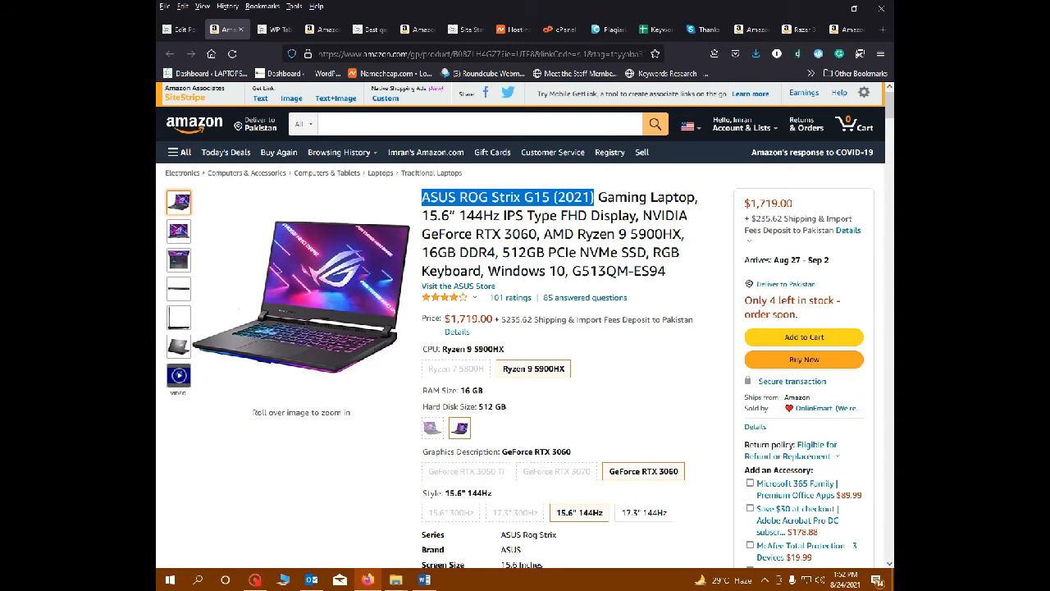
{"action": "left_click", "coordinate": [275, 30]}
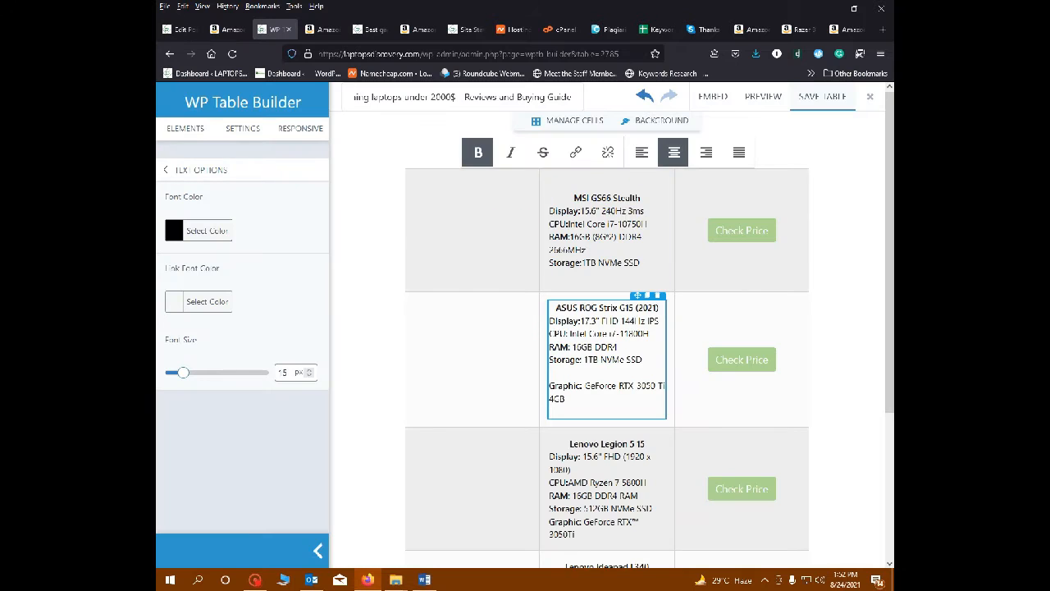
{"action": "left_click_drag", "start_coordinate": [581, 321], "coordinate": [660, 321]}
{"action": "key", "text": "ctrl+v"}
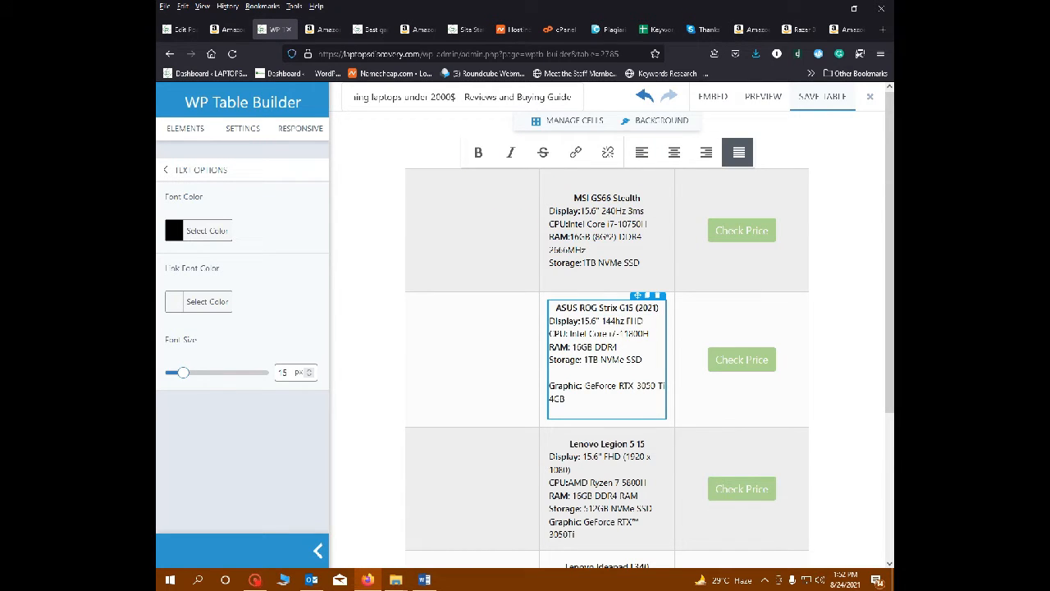
- Close the Alienware M15 product page and return to the ASUS ROG Strix G15 page on Amazon
{"action": "left_click", "coordinate": [228, 30]}
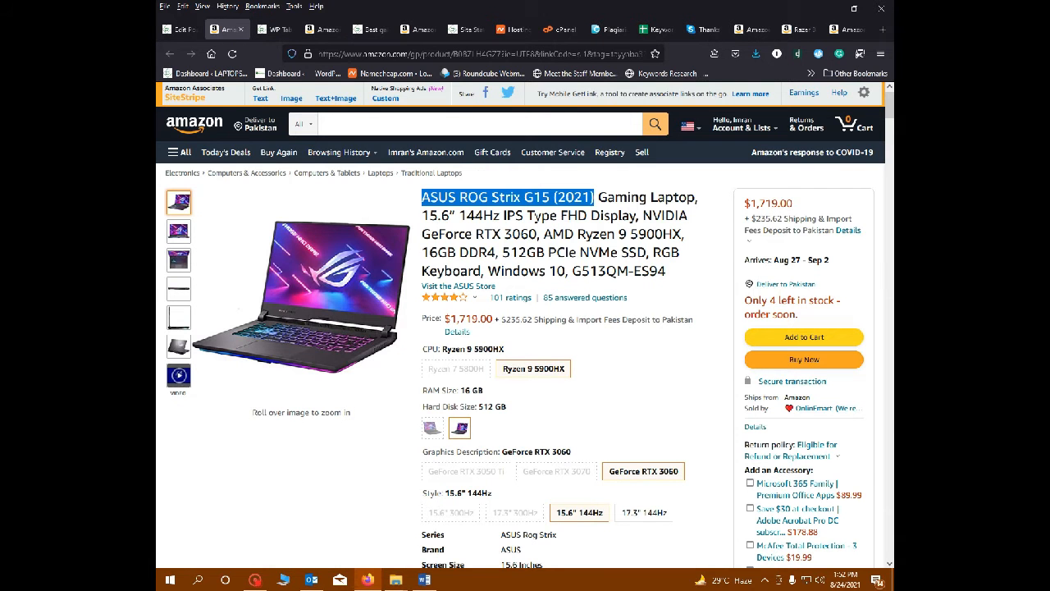
{"action": "left_click", "coordinate": [329, 33]}
{"action": "left_click", "coordinate": [336, 30]}
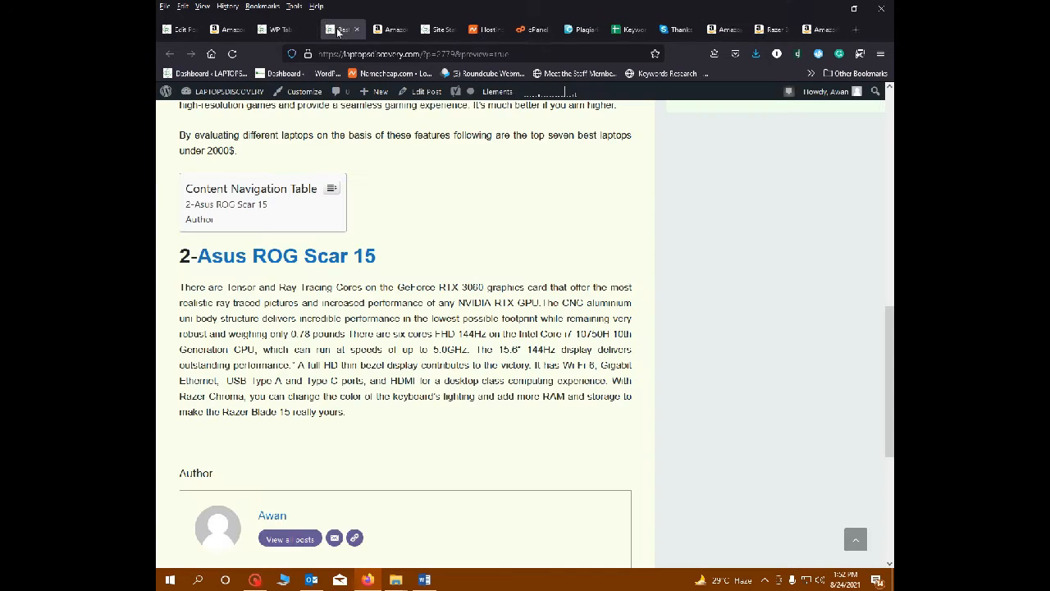
{"action": "left_click", "coordinate": [234, 30]}
{"action": "left_click", "coordinate": [530, 216]}
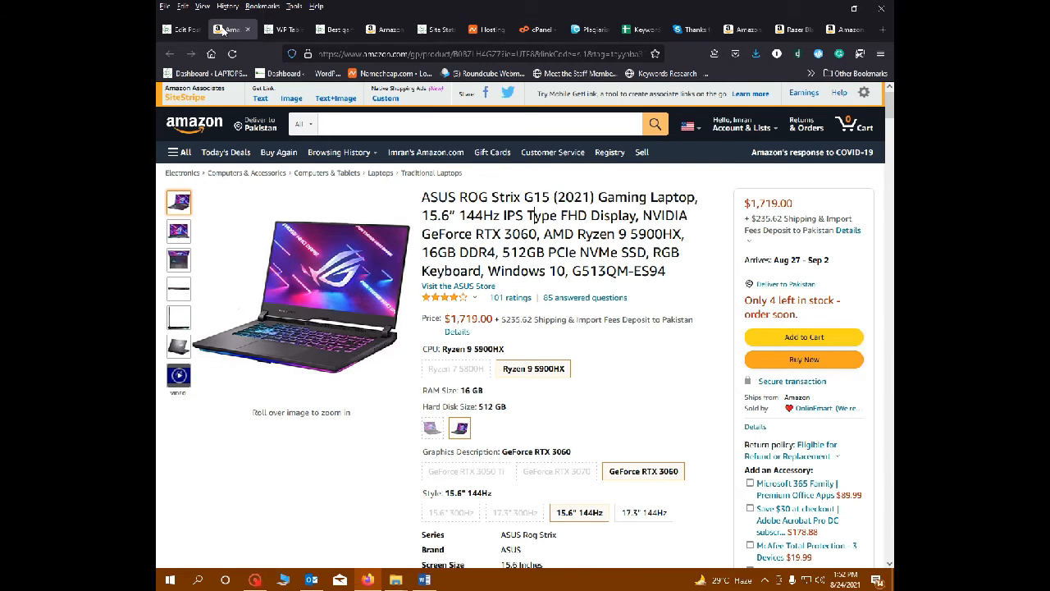
- Replace the ASUS ROG Strix G15 row's display value with "15.6" 144Hz IPS" copied from its Amazon product title
{"action": "left_click", "coordinate": [281, 31]}
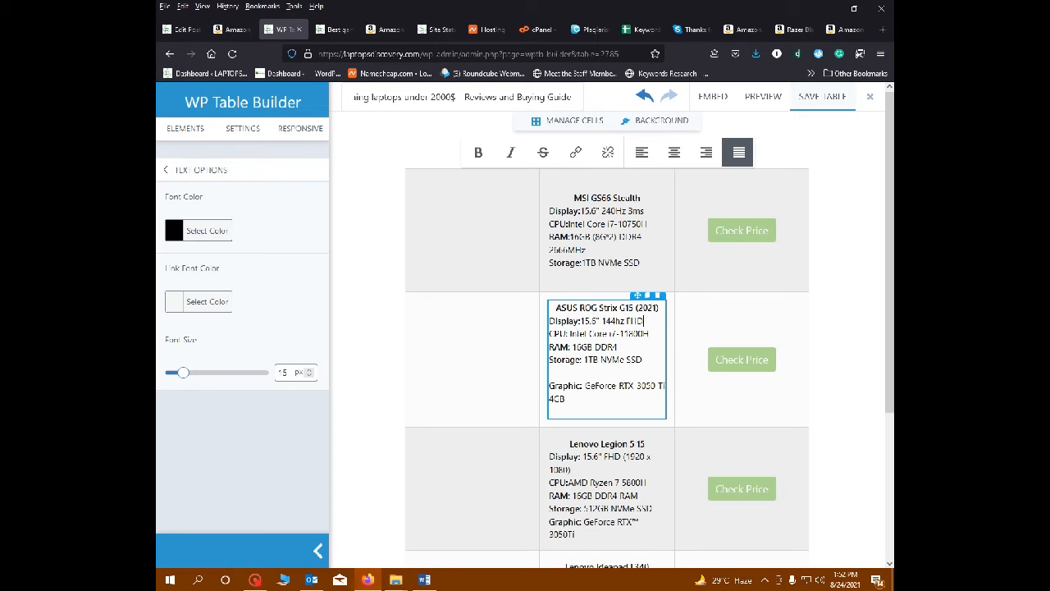
{"action": "left_click", "coordinate": [238, 28]}
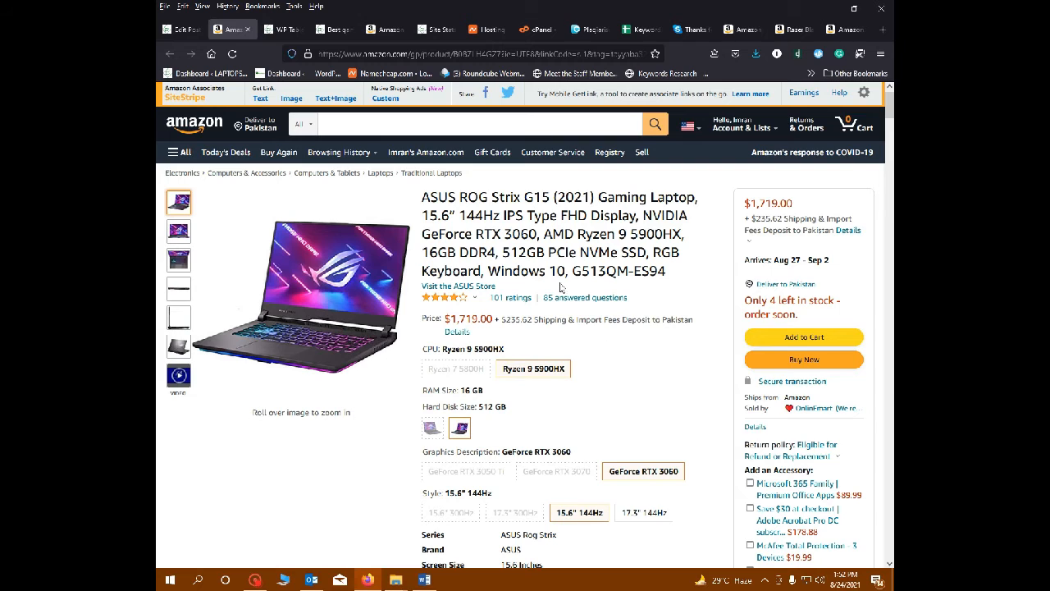
{"action": "left_click_drag", "start_coordinate": [422, 216], "coordinate": [523, 216]}
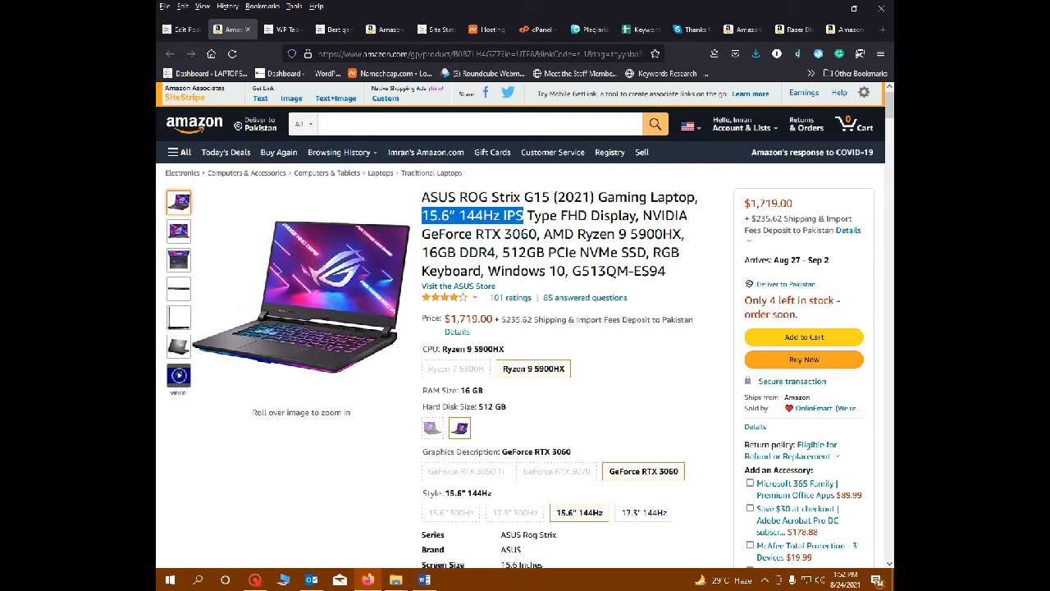
{"action": "left_click", "coordinate": [281, 29]}
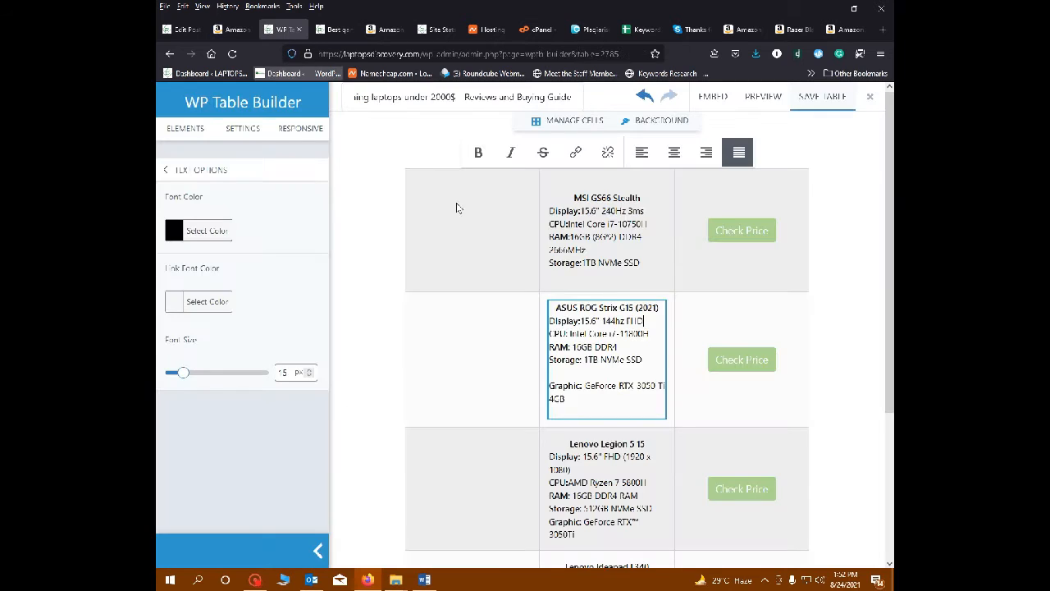
{"action": "left_click_drag", "start_coordinate": [645, 320], "coordinate": [579, 321]}
{"action": "key", "text": "ctrl+v"}
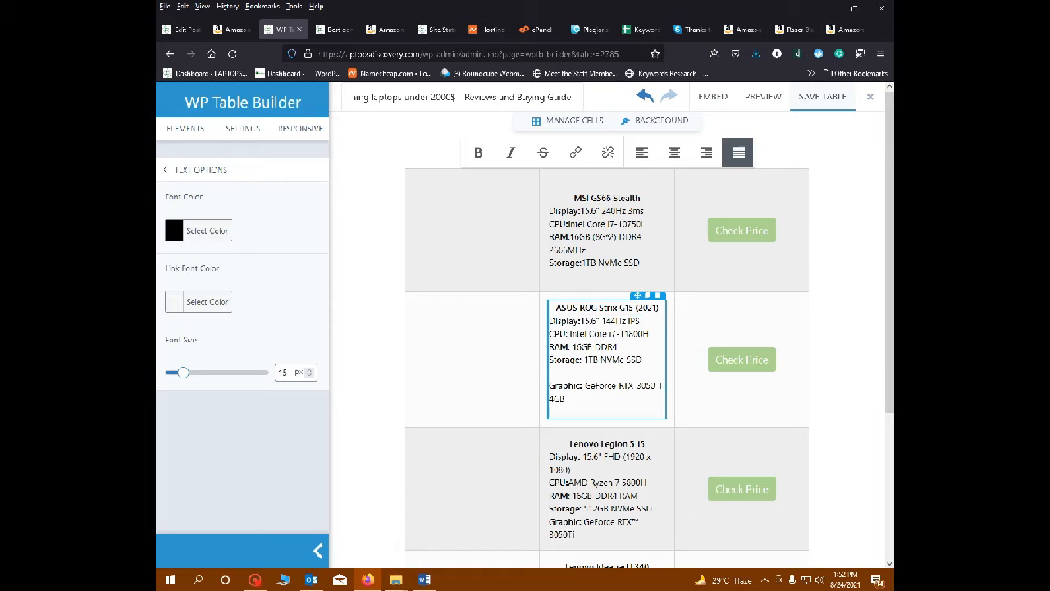
- Close the gaming laptops post preview and the duplicate ASUS ROG Strix G15 Amazon page
{"action": "left_click", "coordinate": [333, 31]}
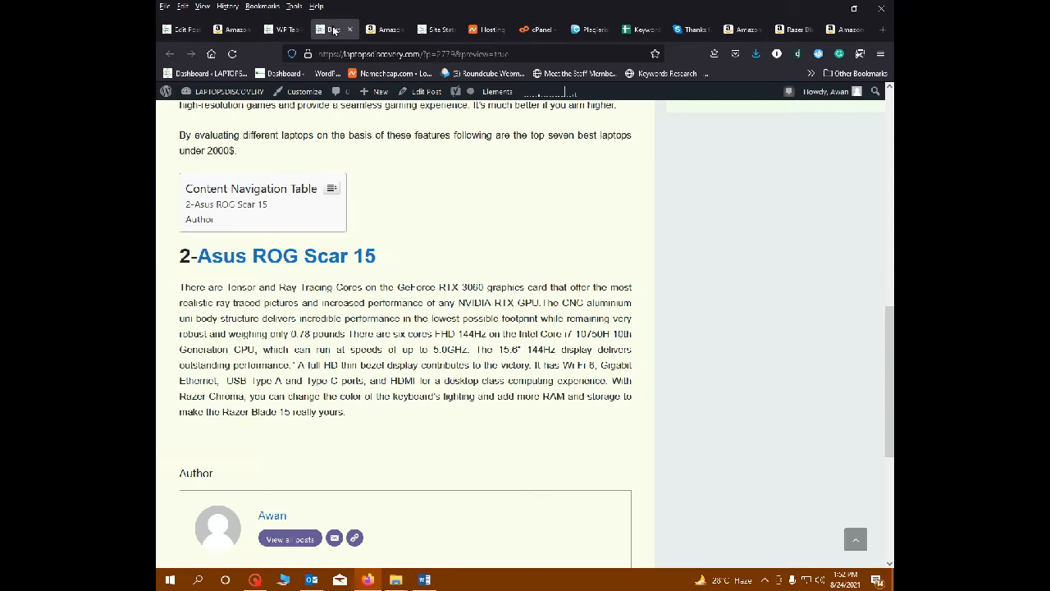
{"action": "left_click", "coordinate": [350, 29]}
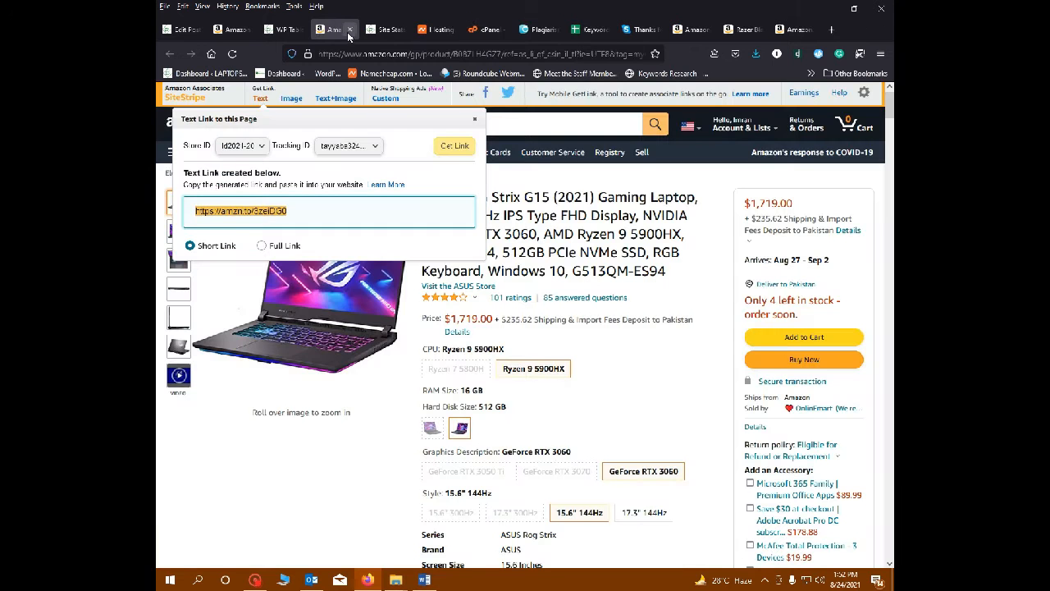
{"action": "left_click", "coordinate": [350, 29]}
- Generate a large image link for the ASUS ROG Strix G15 with the first listed tracking ID and copy its HTML code
{"action": "left_click", "coordinate": [234, 31]}
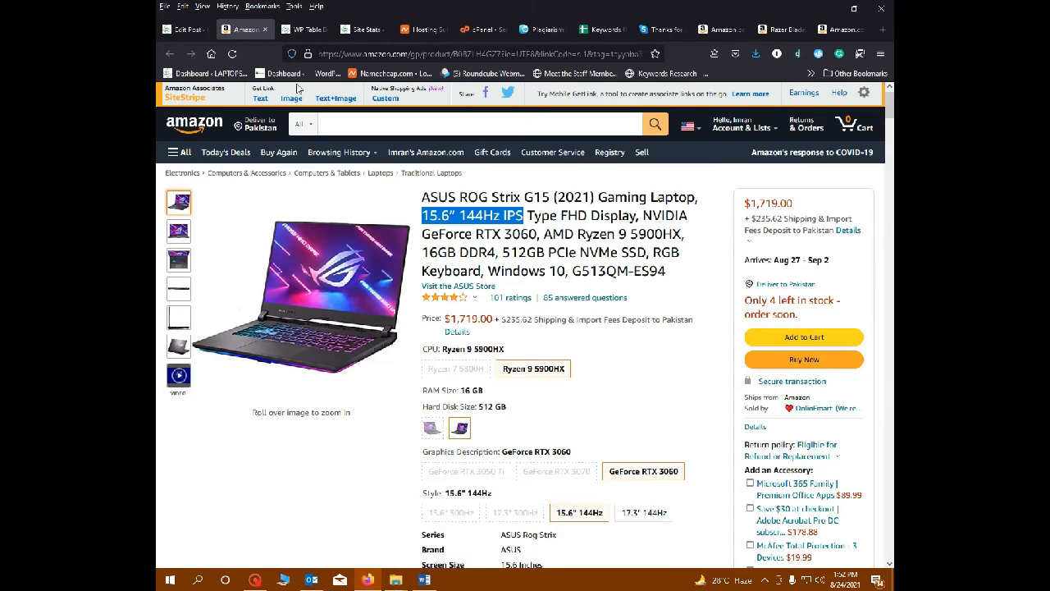
{"action": "left_click", "coordinate": [291, 98]}
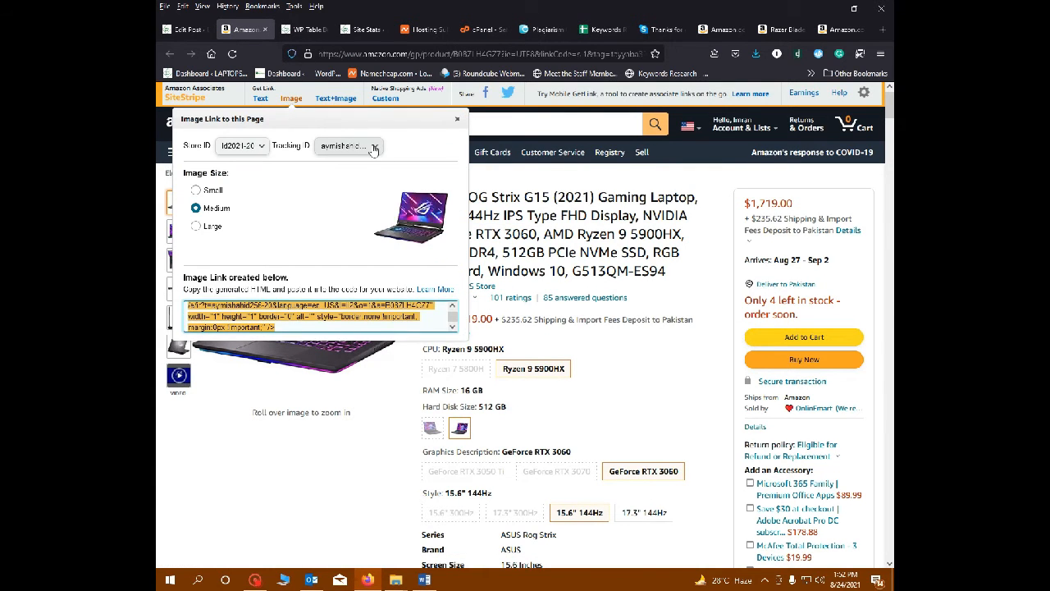
{"action": "left_click", "coordinate": [377, 147]}
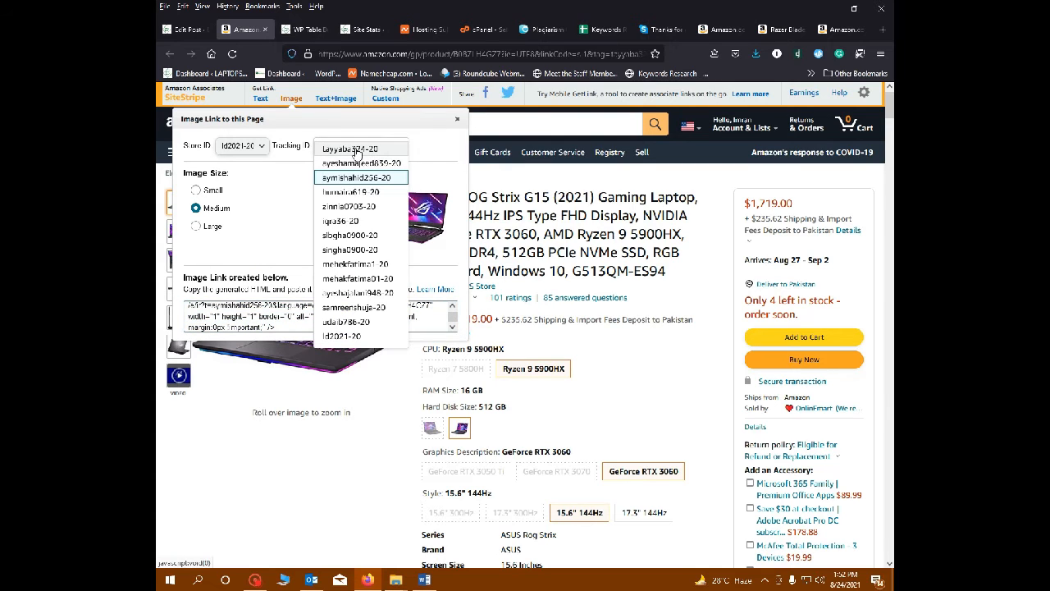
{"action": "left_click", "coordinate": [354, 150]}
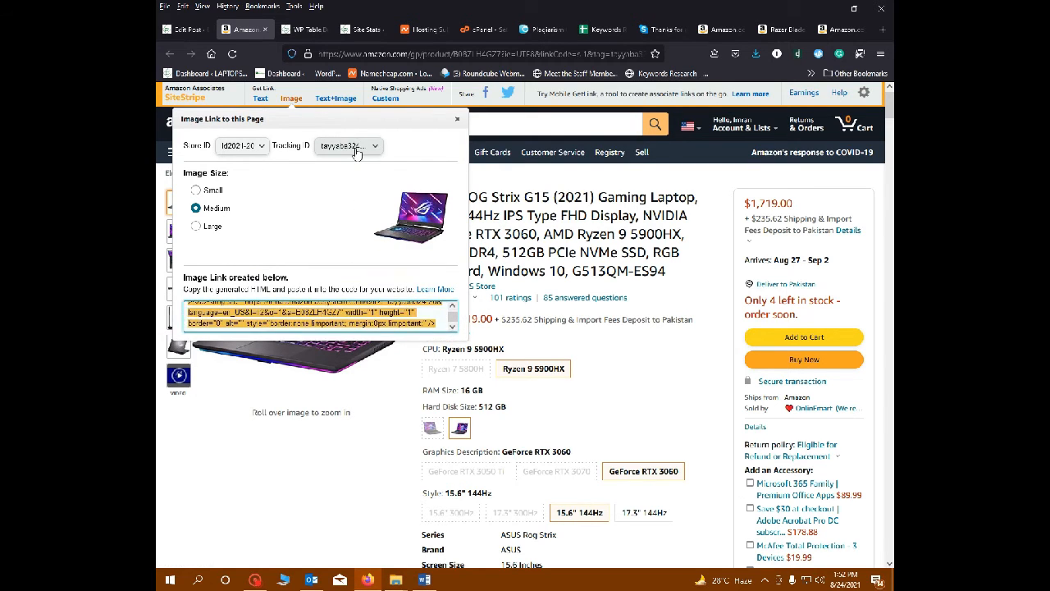
{"action": "left_click", "coordinate": [196, 226]}
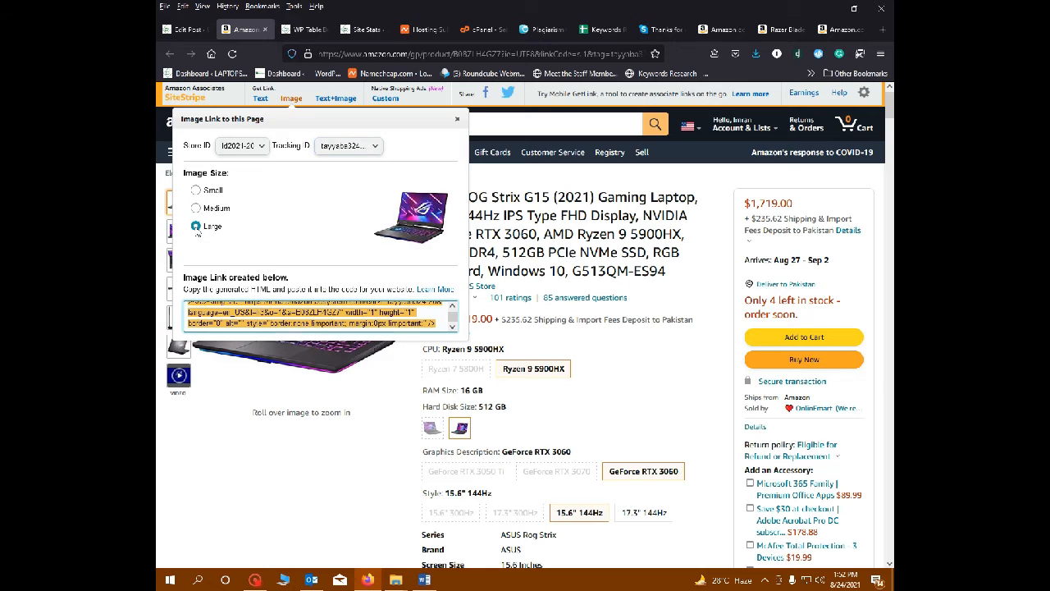
{"action": "right_click", "coordinate": [278, 315]}
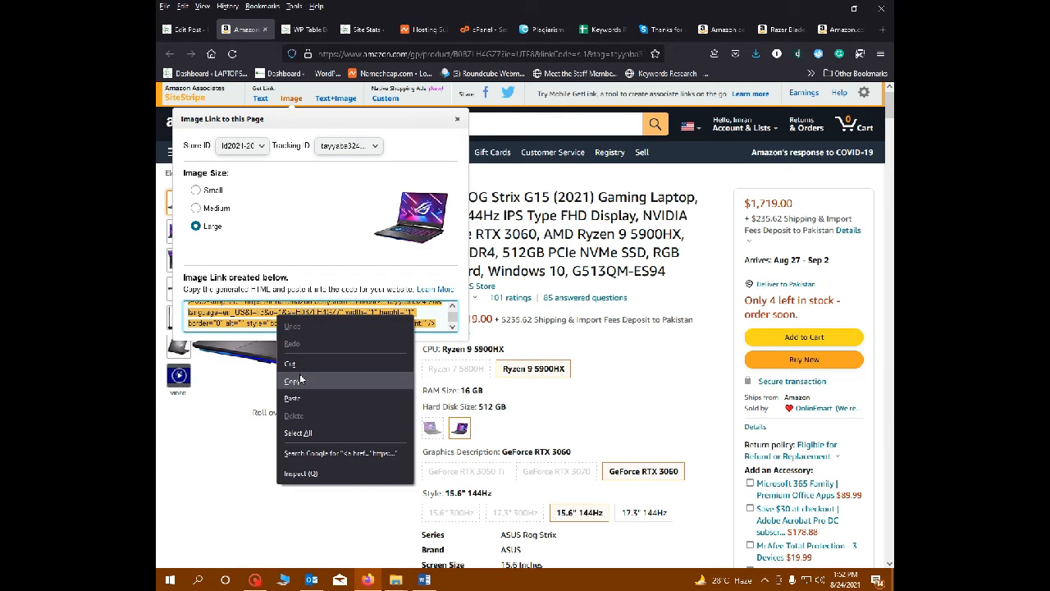
{"action": "left_click", "coordinate": [301, 375]}
- Insert the copied Amazon image code into the empty shortcode element of the table's ASUS ROG Strix G15 row
{"action": "left_click", "coordinate": [305, 30]}
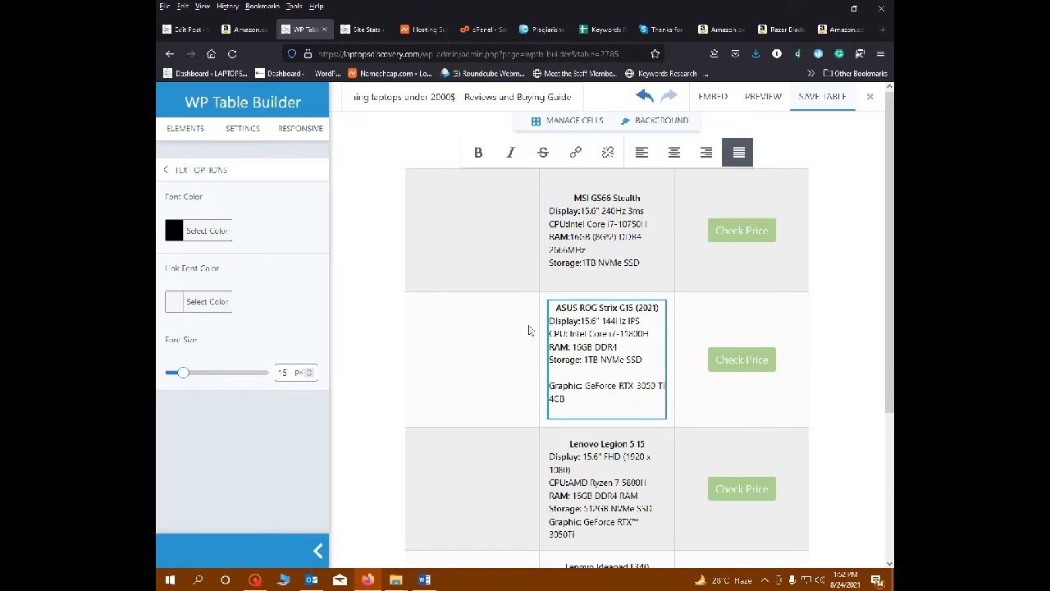
{"action": "left_click", "coordinate": [468, 351]}
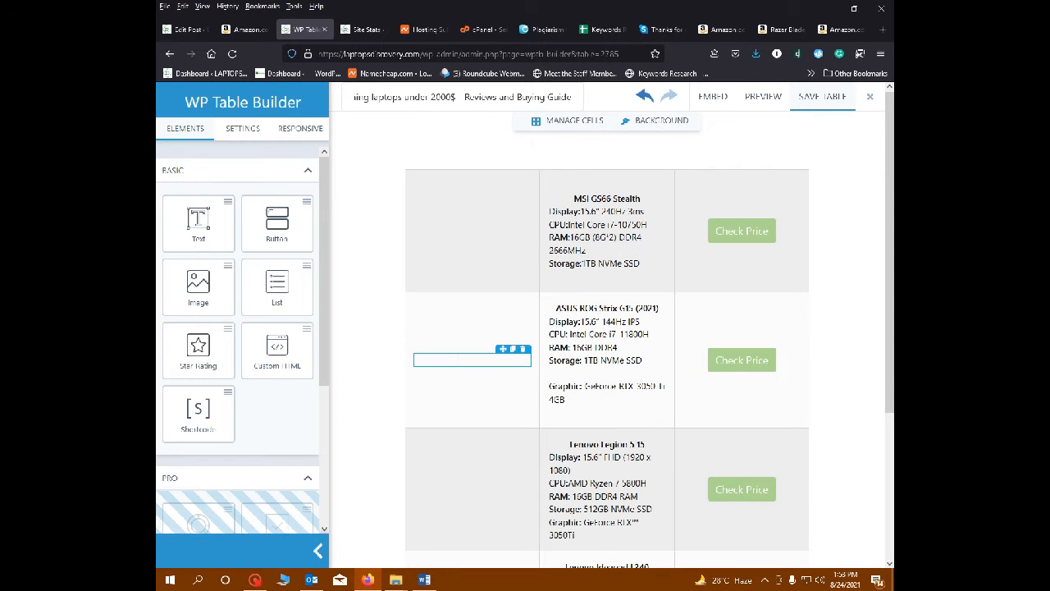
{"action": "left_click", "coordinate": [473, 359]}
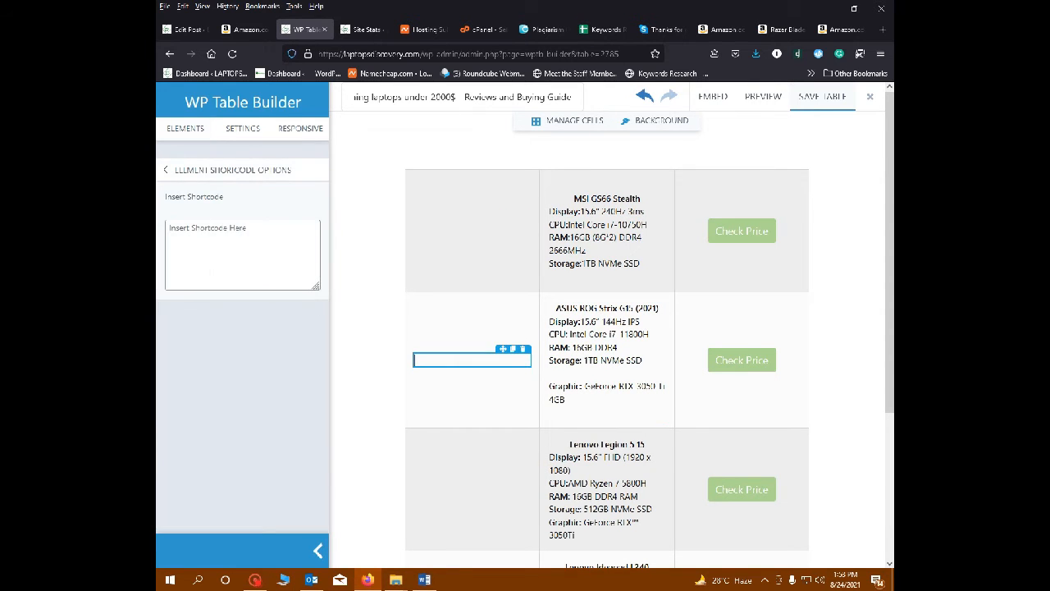
{"action": "left_click", "coordinate": [227, 242]}
{"action": "left_click", "coordinate": [304, 177]}
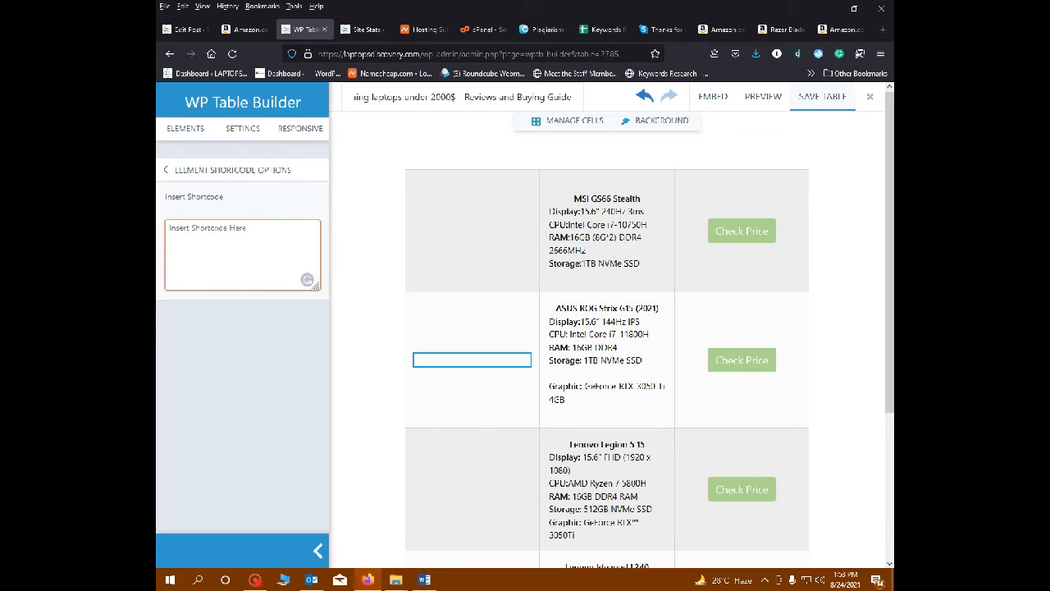
{"action": "key", "text": "ctrl+v"}
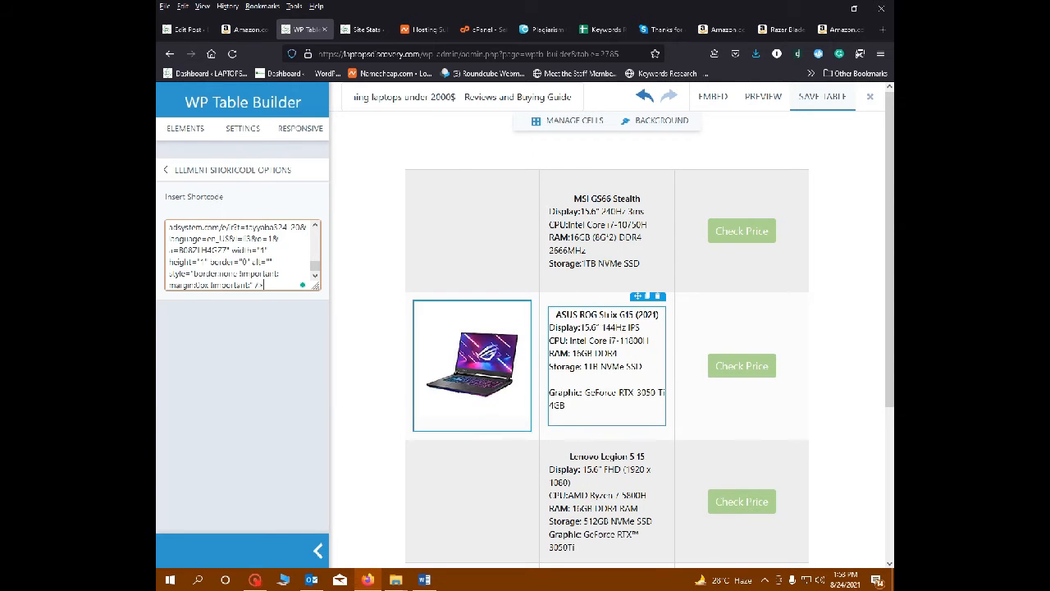
- Examine the comparison table and technical details on the ASUS ROG Strix G15 Amazon page for the laptop's specifications
{"action": "left_click", "coordinate": [589, 338]}
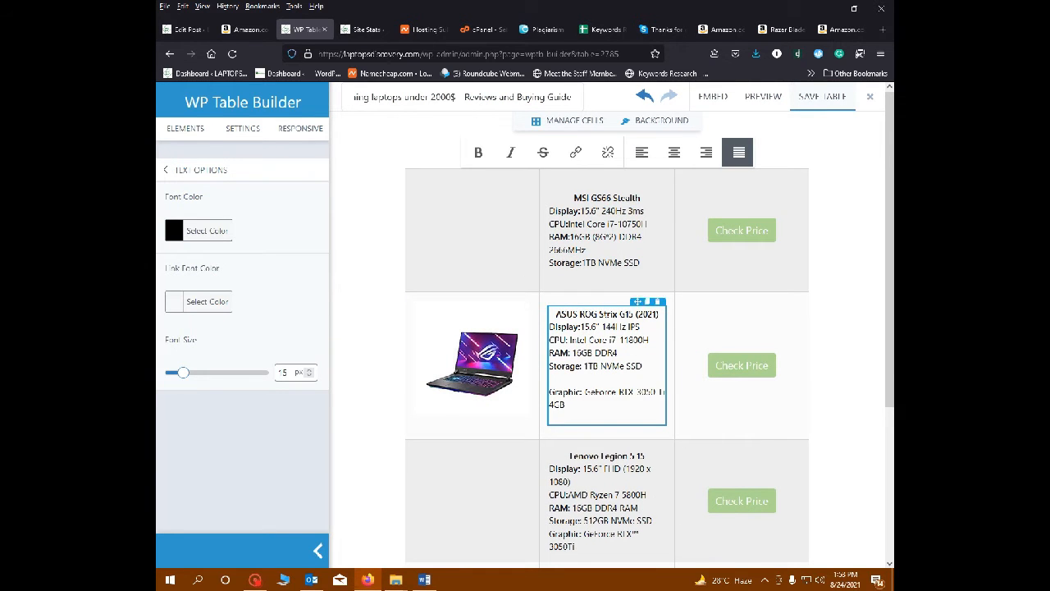
{"action": "left_click", "coordinate": [240, 31]}
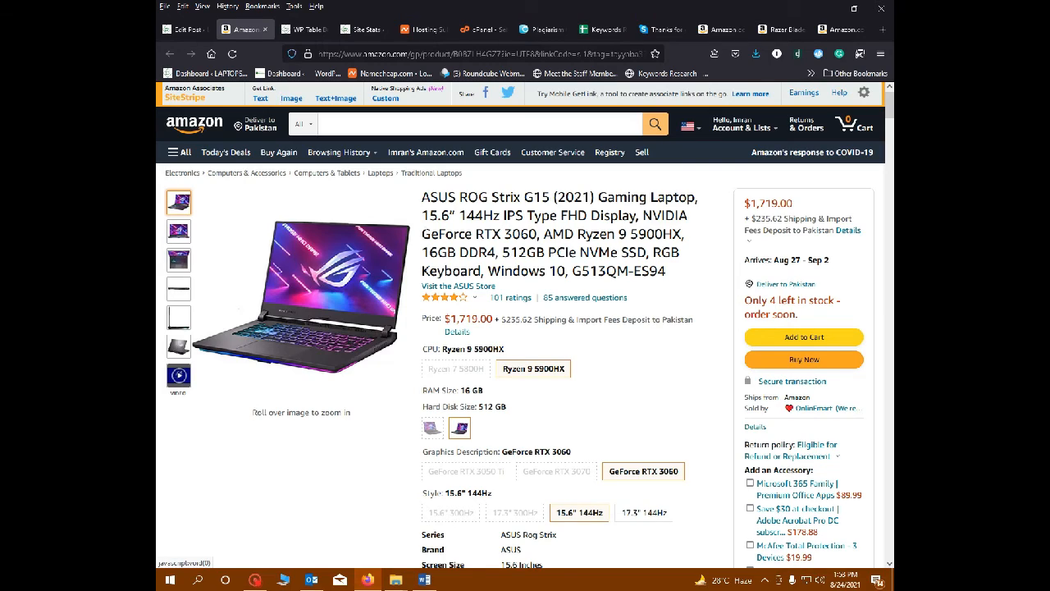
{"action": "scroll", "coordinate": [597, 305], "scroll_direction": "down", "scroll_amount": 3}
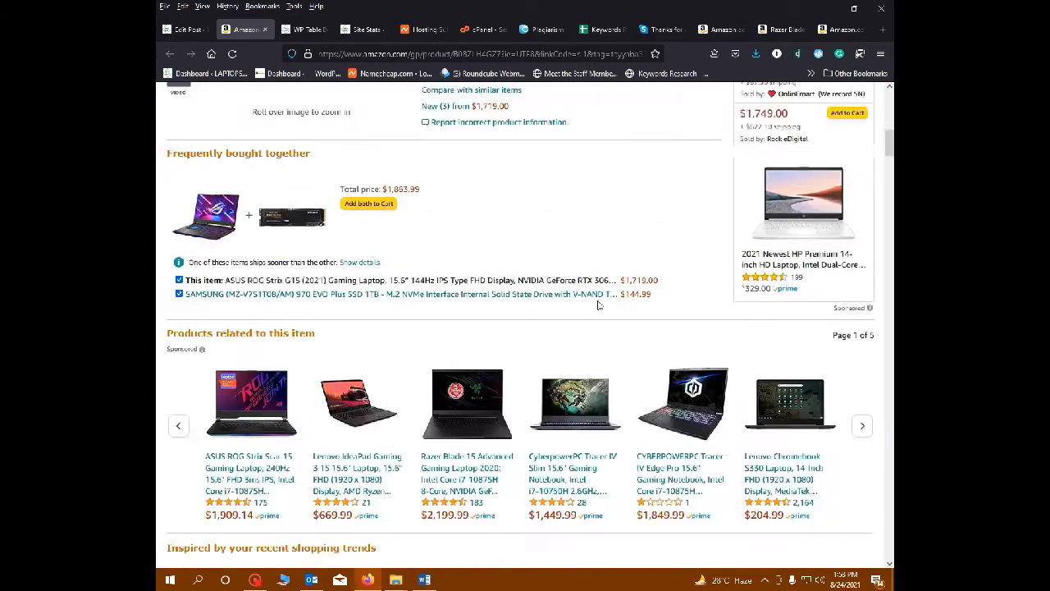
{"action": "scroll", "coordinate": [473, 340], "scroll_direction": "down", "scroll_amount": 20}
{"action": "scroll", "coordinate": [464, 346], "scroll_direction": "down", "scroll_amount": 20}
{"action": "scroll", "coordinate": [430, 381], "scroll_direction": "down", "scroll_amount": 3}
{"action": "scroll", "coordinate": [401, 383], "scroll_direction": "up", "scroll_amount": 1}
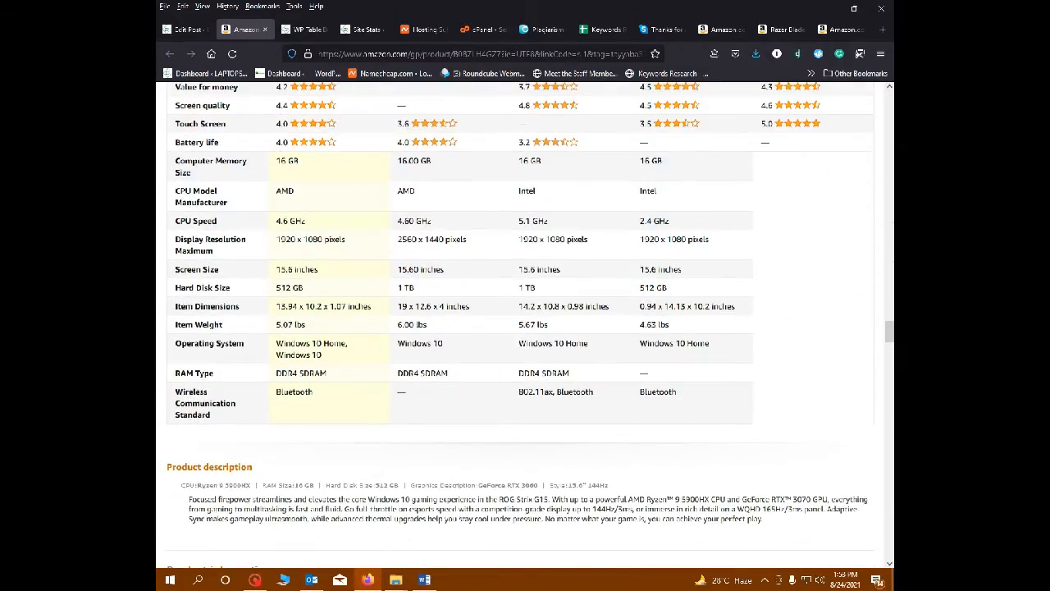
{"action": "scroll", "coordinate": [305, 320], "scroll_direction": "up", "scroll_amount": 1}
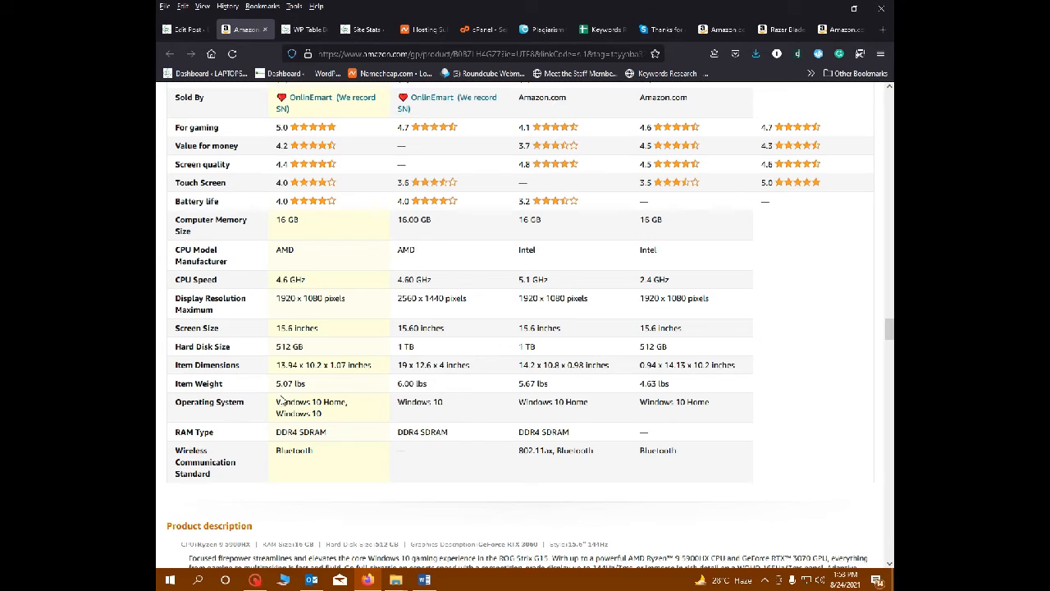
{"action": "scroll", "coordinate": [269, 400], "scroll_direction": "down", "scroll_amount": 5}
{"action": "scroll", "coordinate": [269, 402], "scroll_direction": "up", "scroll_amount": 10}
{"action": "scroll", "coordinate": [269, 404], "scroll_direction": "down", "scroll_amount": 4}
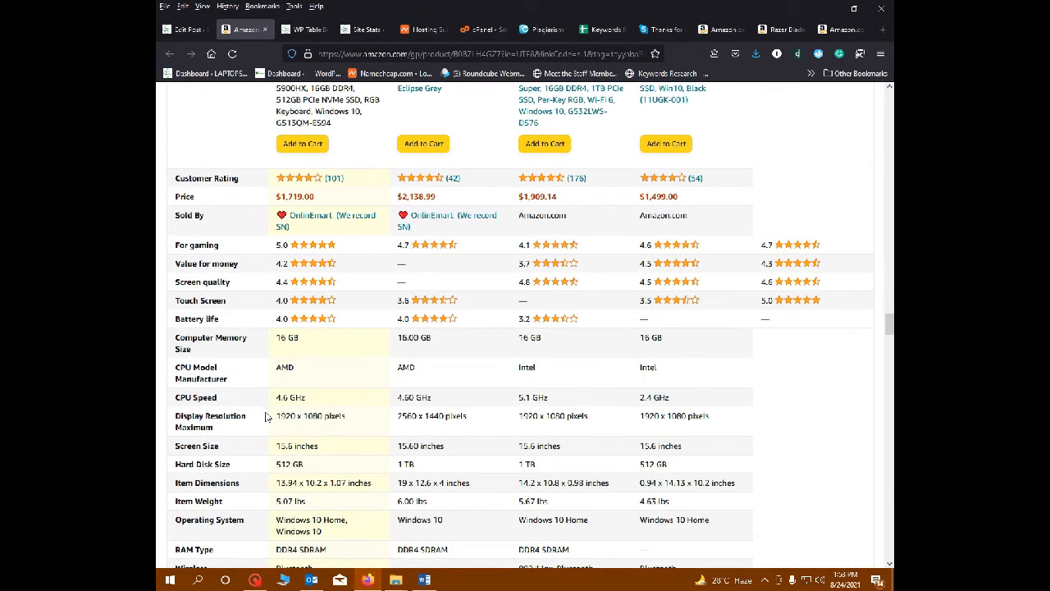
{"action": "scroll", "coordinate": [257, 429], "scroll_direction": "down", "scroll_amount": 1}
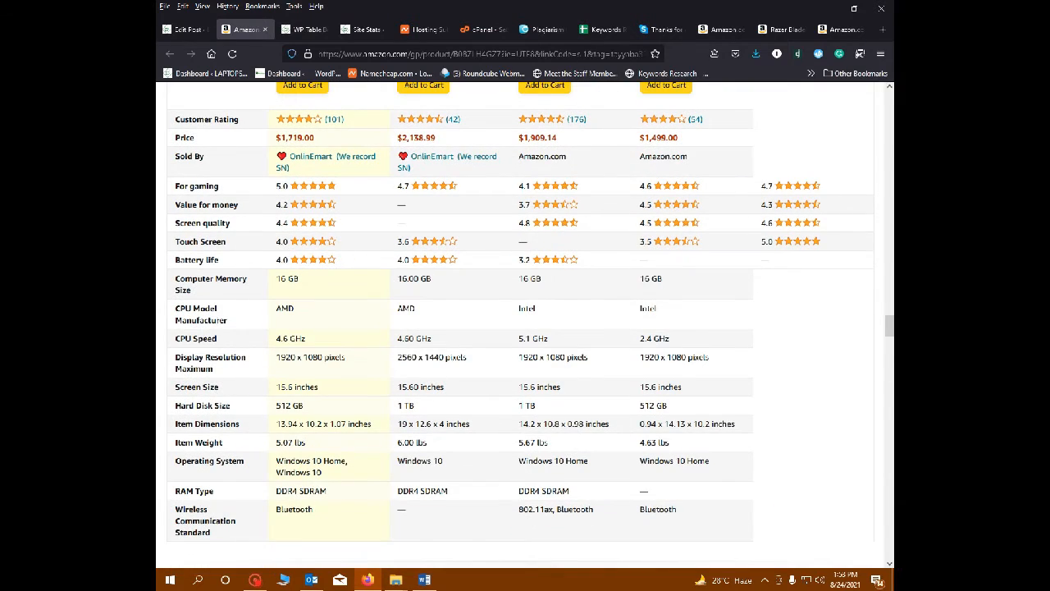
{"action": "scroll", "coordinate": [287, 361], "scroll_direction": "down", "scroll_amount": 4}
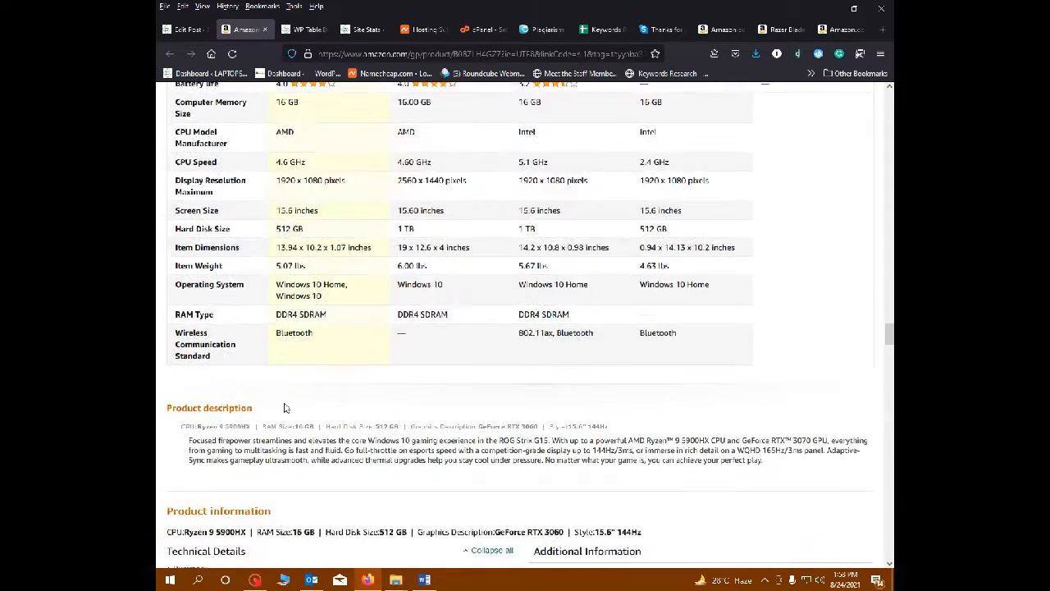
{"action": "scroll", "coordinate": [263, 376], "scroll_direction": "down", "scroll_amount": 5}
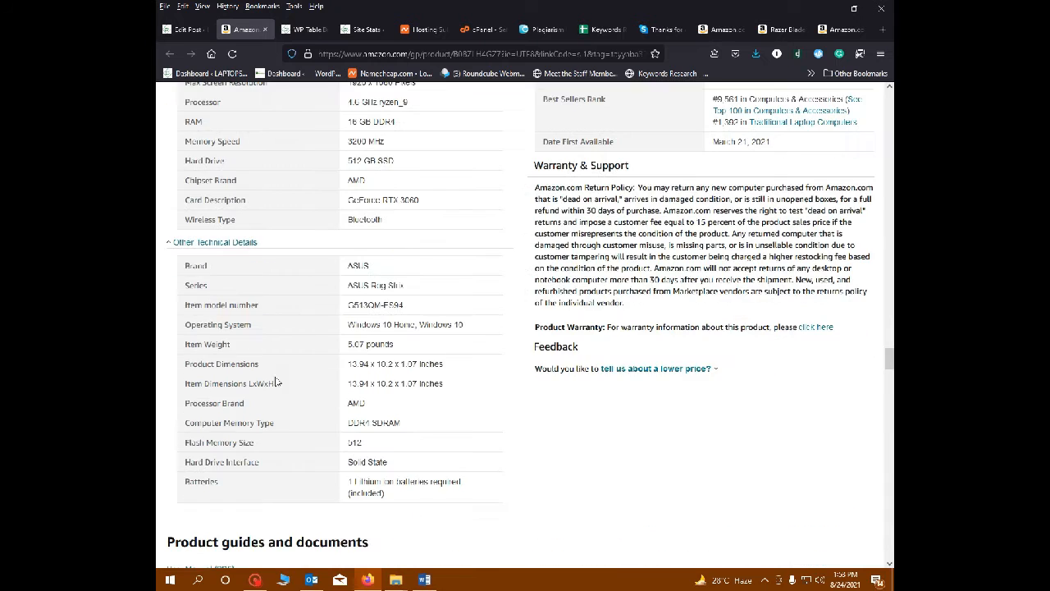
{"action": "scroll", "coordinate": [297, 369], "scroll_direction": "up", "scroll_amount": 1}
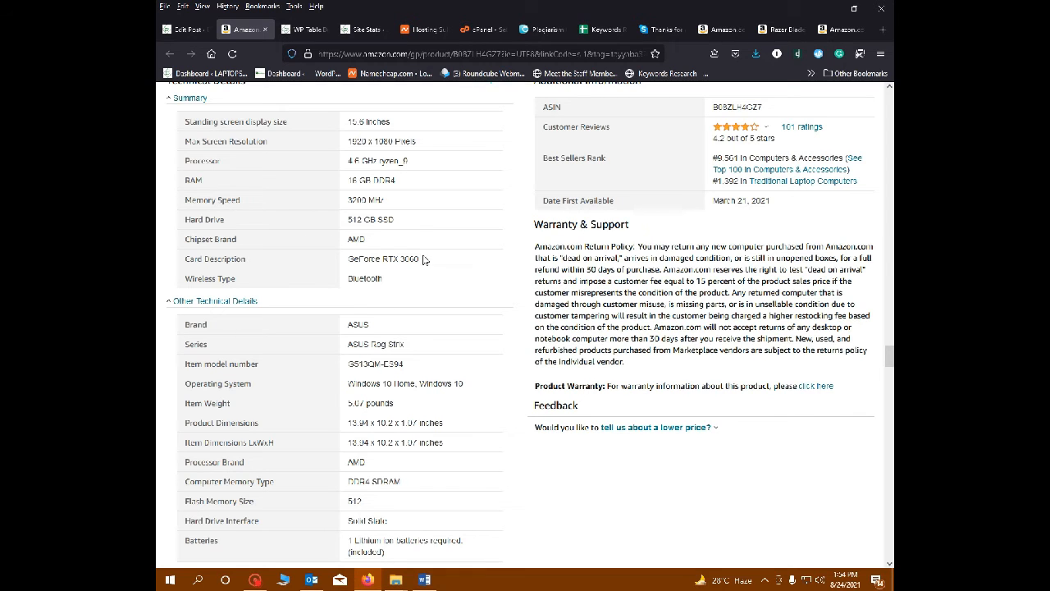
- Replace the ASUS row's graphic value with "GeForce RTX 3060" from Amazon's technical details and remove the blank line above it
{"action": "left_click_drag", "start_coordinate": [426, 262], "coordinate": [347, 260]}
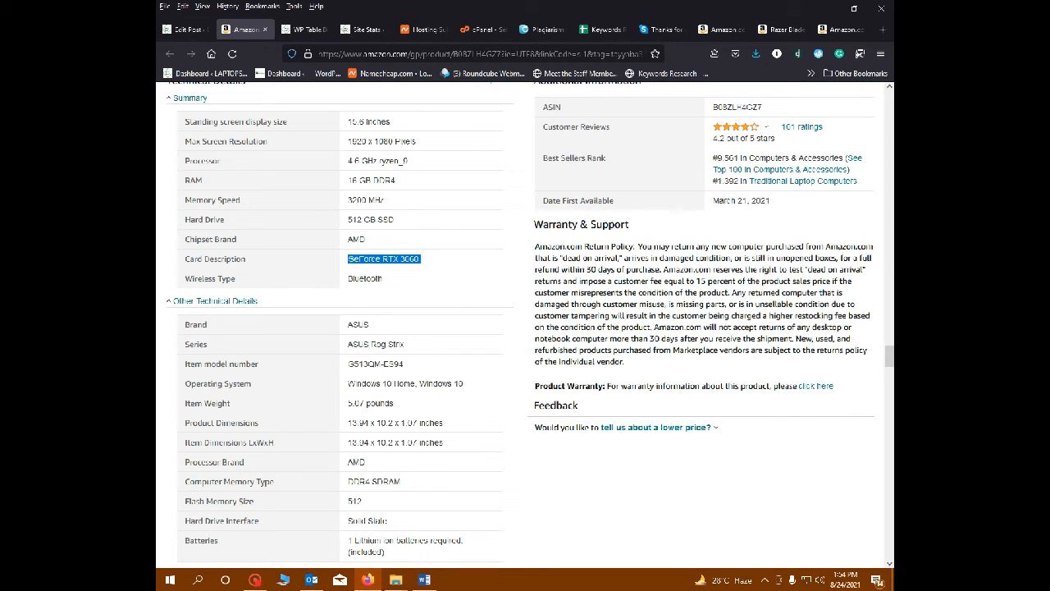
{"action": "scroll", "coordinate": [439, 346], "scroll_direction": "up", "scroll_amount": 15}
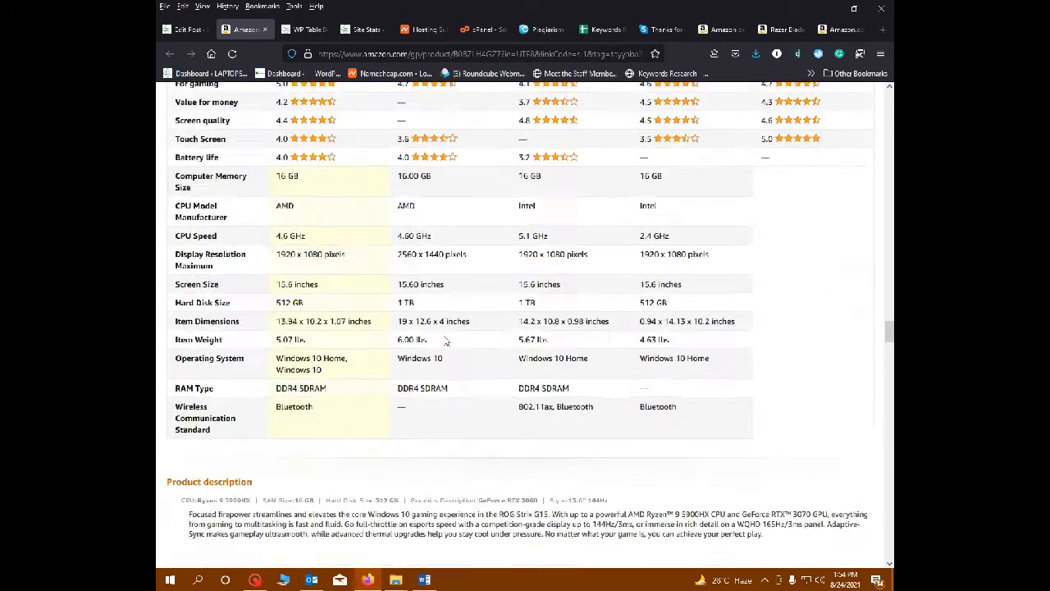
{"action": "left_click", "coordinate": [298, 31]}
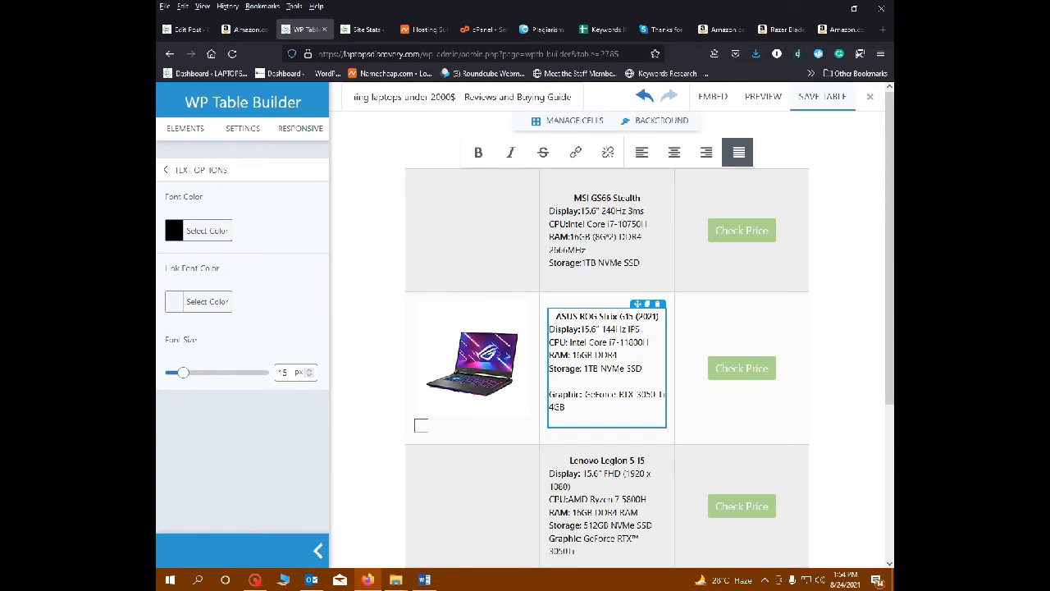
{"action": "left_click_drag", "start_coordinate": [585, 394], "coordinate": [564, 408]}
{"action": "key", "text": "ctrl+v"}
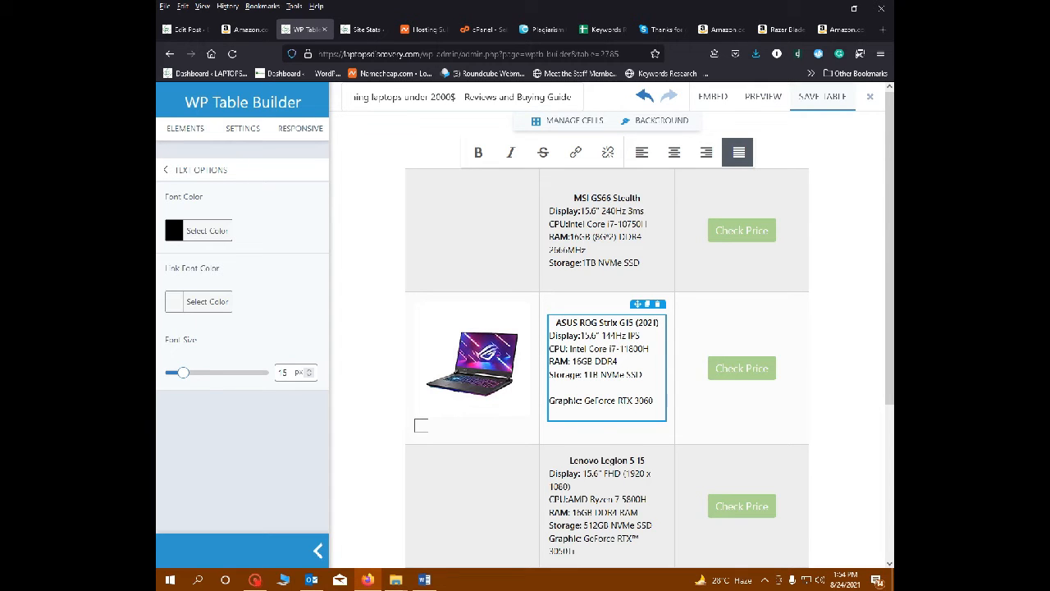
{"action": "key", "text": "BackSpace"}
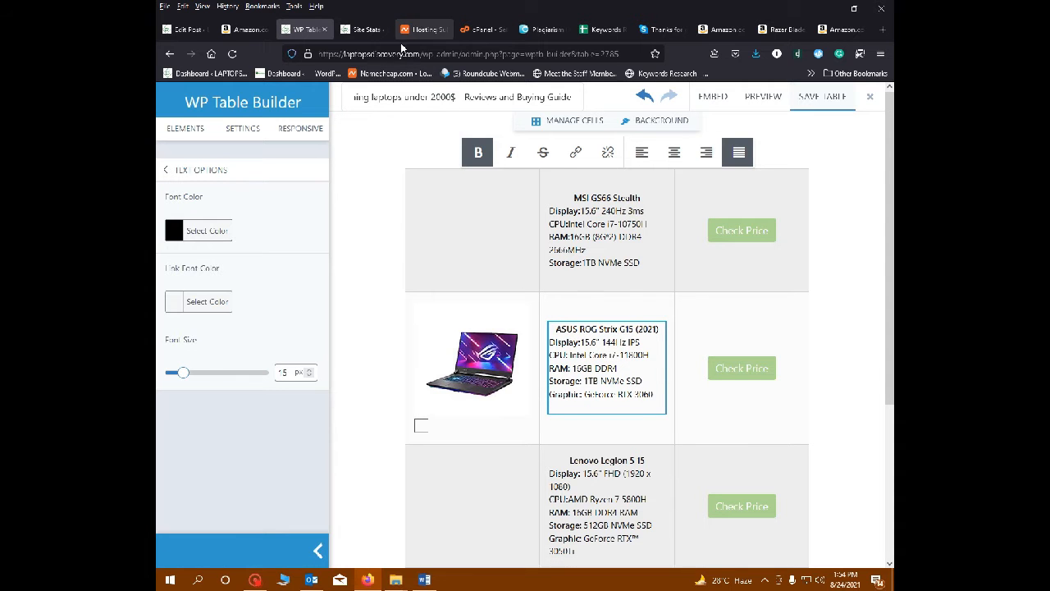
- Replace the ASUS row's RAM value with "16GB DDR4" copied from the laptop's Amazon product title
{"action": "left_click", "coordinate": [246, 30]}
{"action": "scroll", "coordinate": [515, 311], "scroll_direction": "up", "scroll_amount": 10}
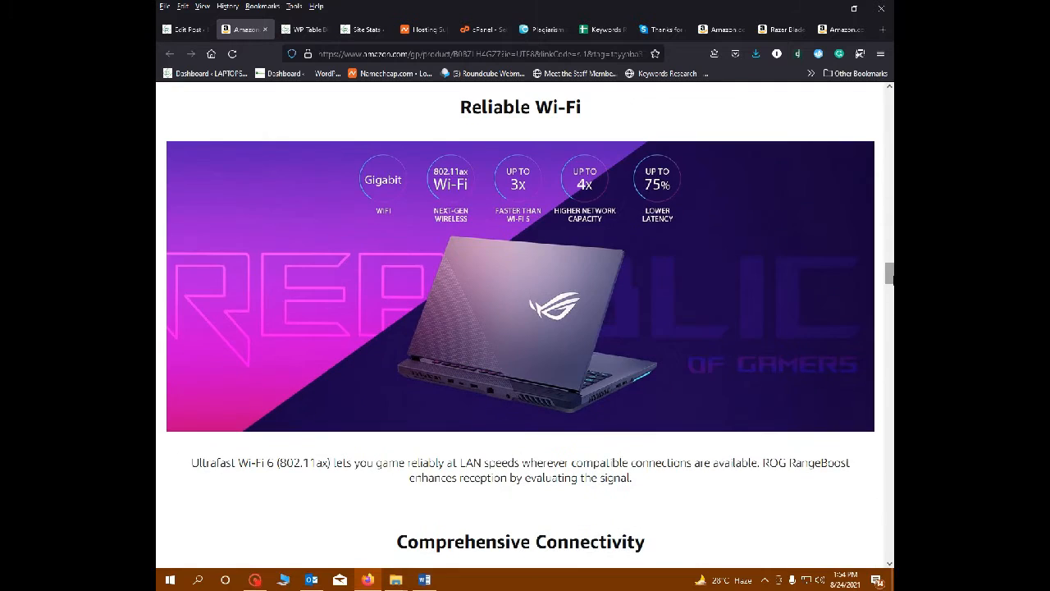
{"action": "left_click_drag", "start_coordinate": [892, 274], "coordinate": [891, 97]}
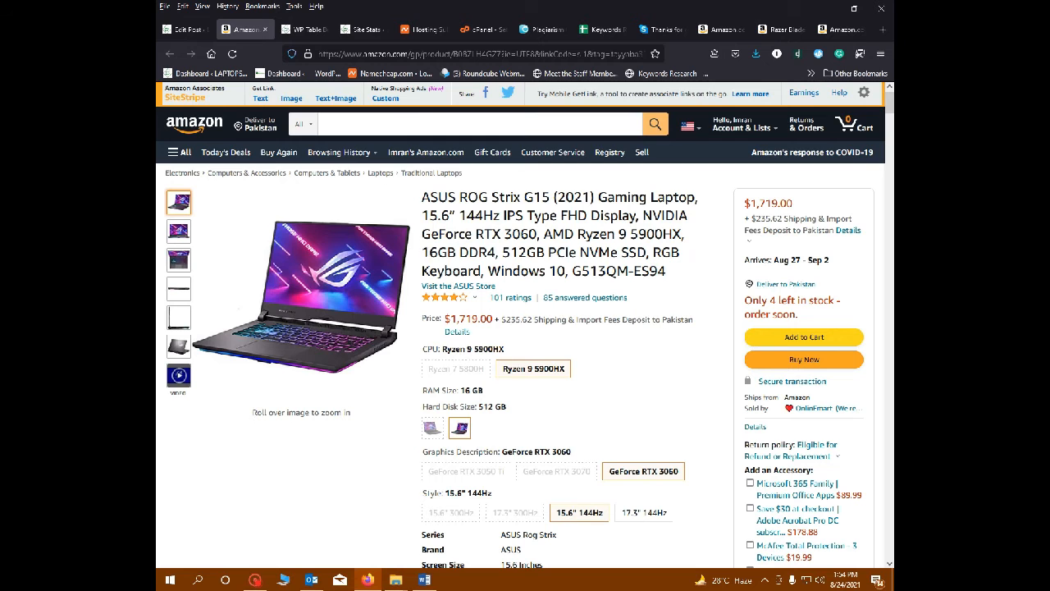
{"action": "left_click_drag", "start_coordinate": [422, 252], "coordinate": [495, 253]}
{"action": "key", "text": "ctrl+c"}
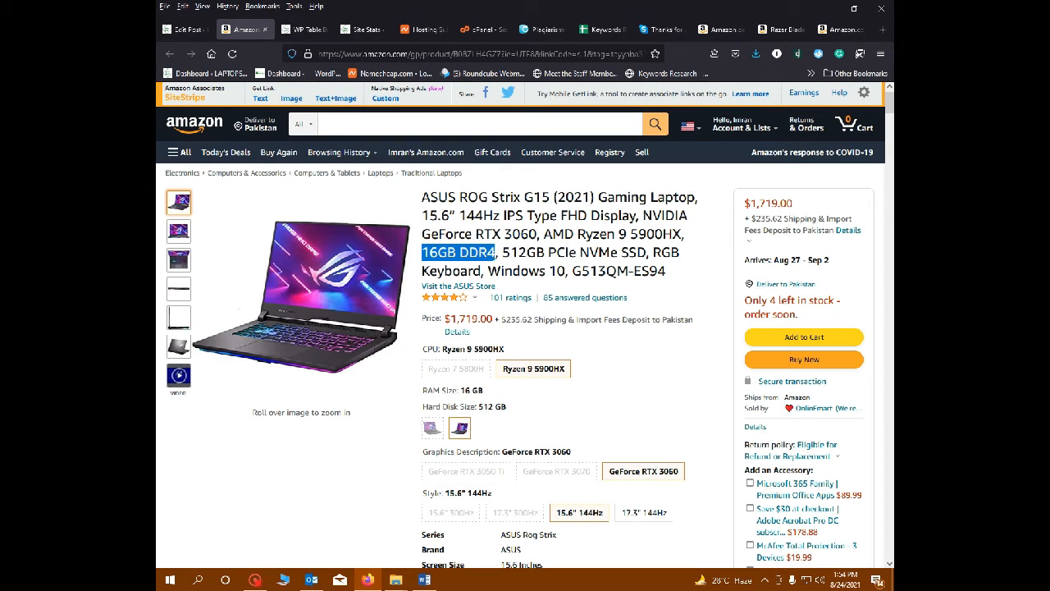
{"action": "key", "text": "alt+Tab"}
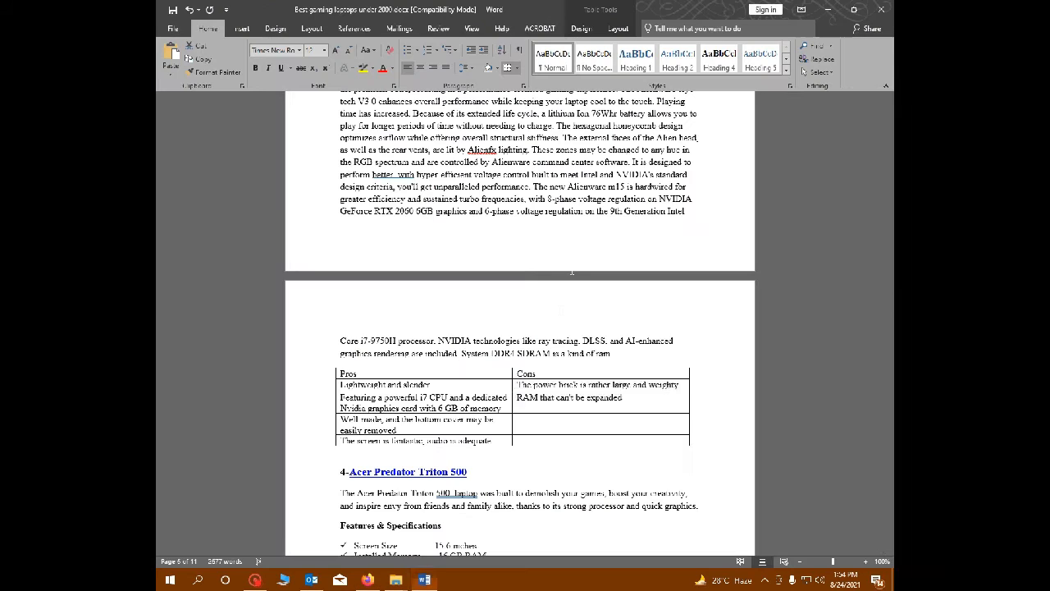
{"action": "key", "text": "alt+Tab"}
{"action": "key", "text": "Tab"}
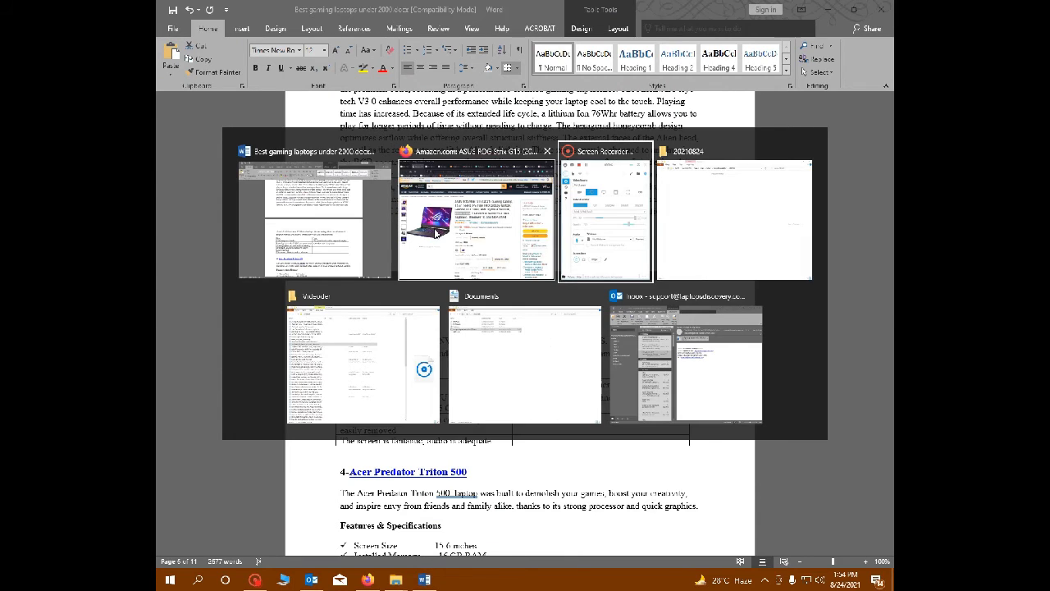
{"action": "left_click", "coordinate": [474, 248]}
{"action": "left_click", "coordinate": [302, 31]}
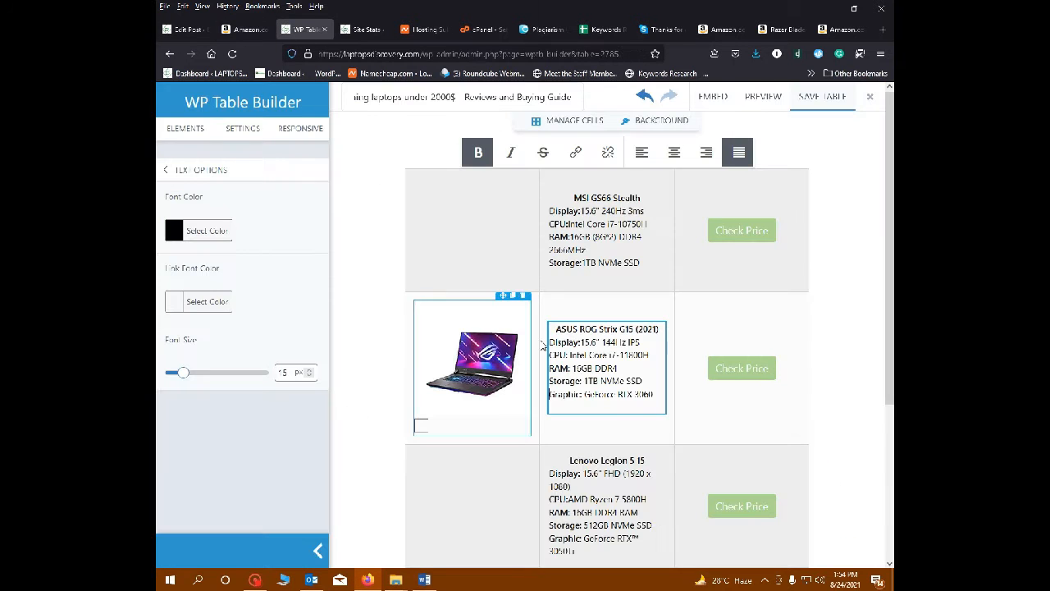
{"action": "left_click_drag", "start_coordinate": [572, 368], "coordinate": [619, 368]}
{"action": "key", "text": "ctrl+v"}
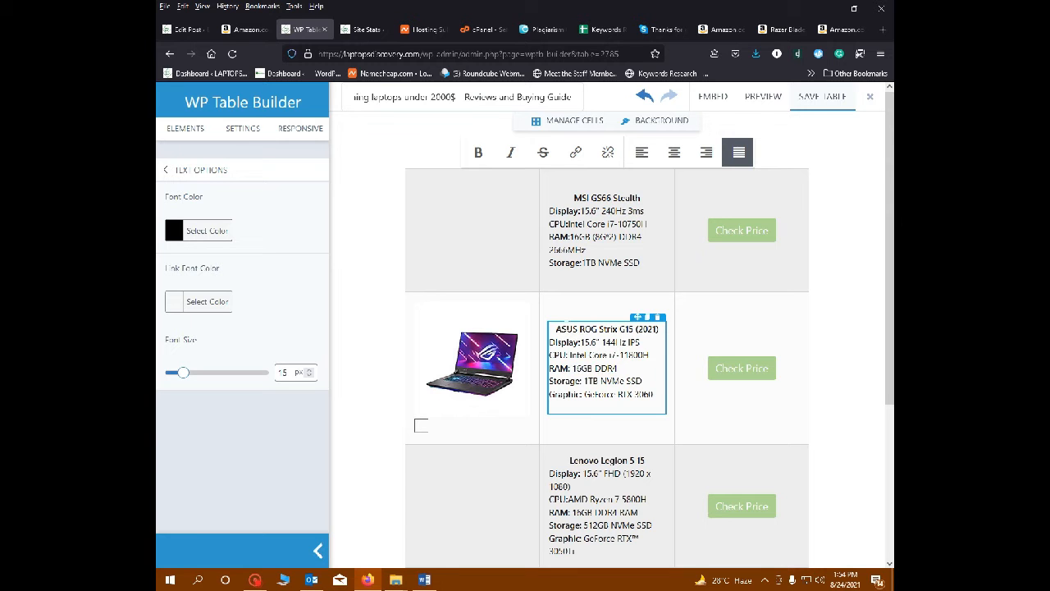
- Set the ASUS row's storage value to "512GB NVMe SSD" based on the Amazon product title
{"action": "left_click", "coordinate": [246, 30]}
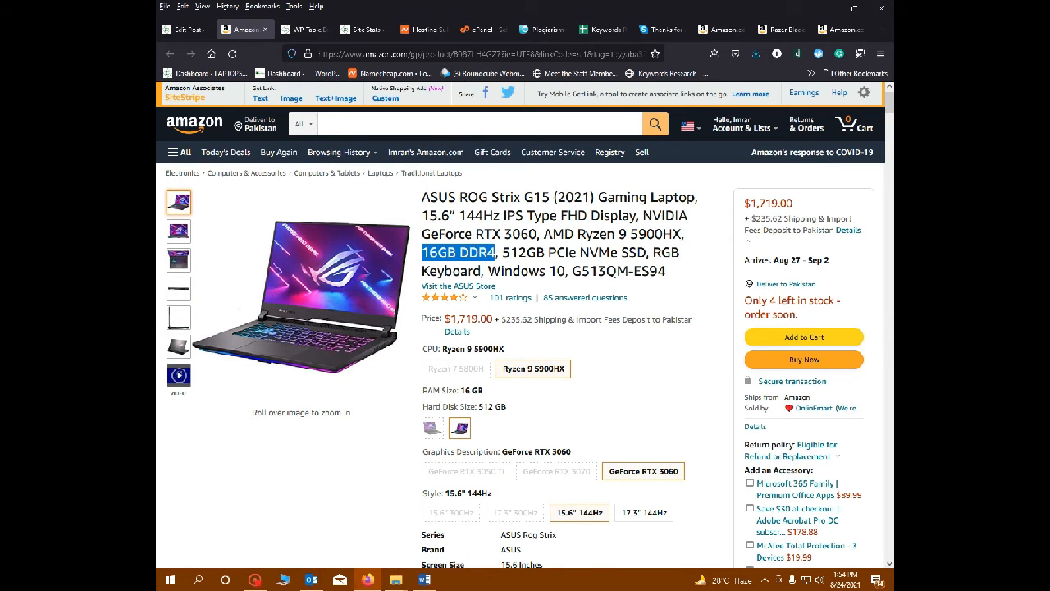
{"action": "left_click_drag", "start_coordinate": [502, 252], "coordinate": [645, 252]}
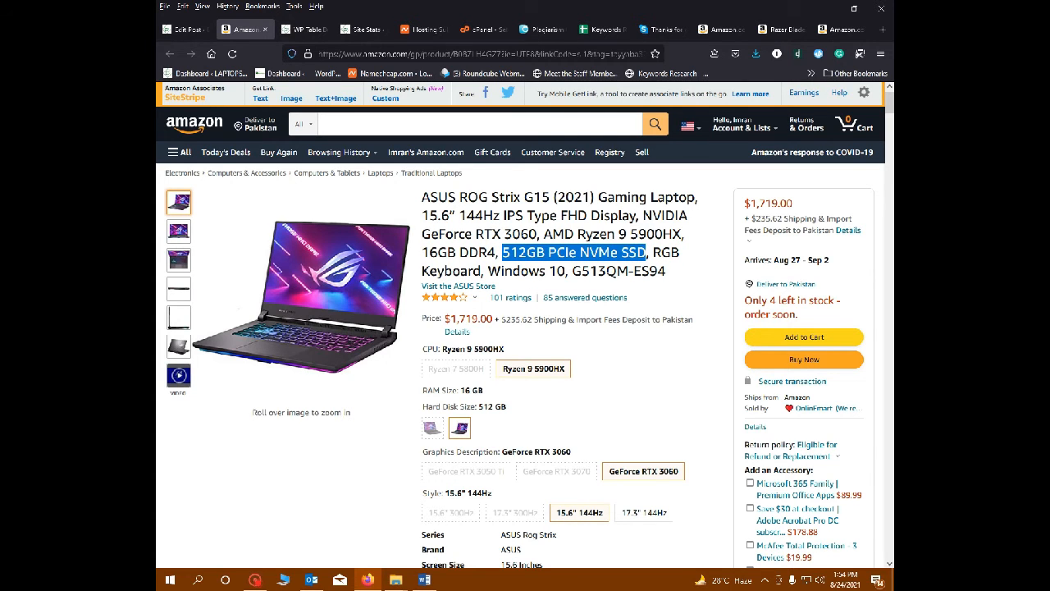
{"action": "left_click", "coordinate": [301, 31]}
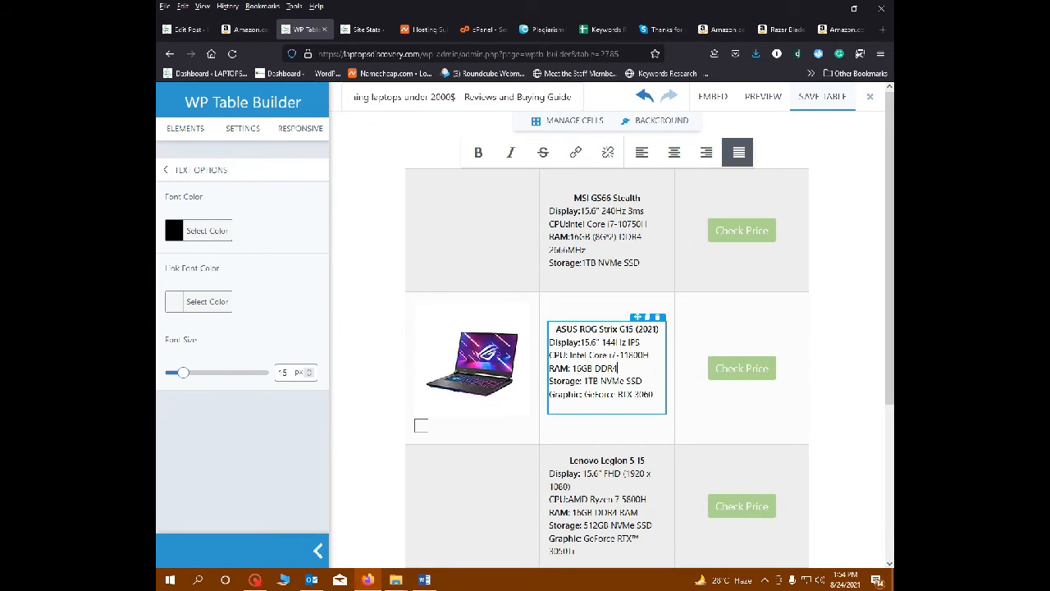
{"action": "left_click_drag", "start_coordinate": [584, 381], "coordinate": [613, 375]}
{"action": "type", "text": "512GB PCIe NVMe SSD"}
{"action": "key", "text": "BackSpace"}
- Generate a short affiliate text link for the ASUS ROG Strix G15 on its Amazon page and copy it
{"action": "left_click", "coordinate": [735, 374]}
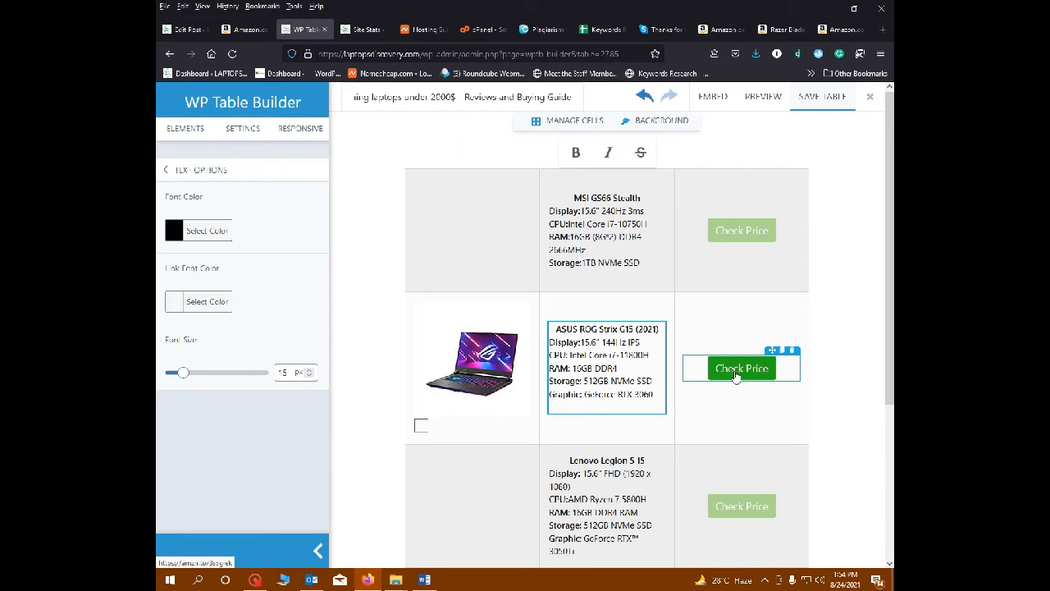
{"action": "left_click", "coordinate": [246, 30]}
{"action": "left_click", "coordinate": [260, 99]}
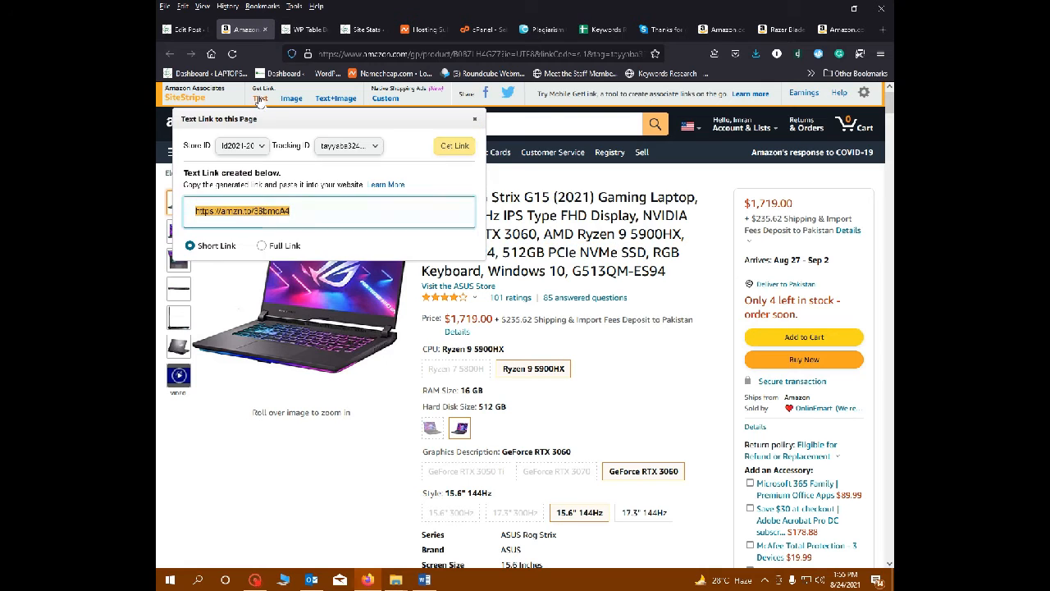
{"action": "right_click", "coordinate": [258, 211]}
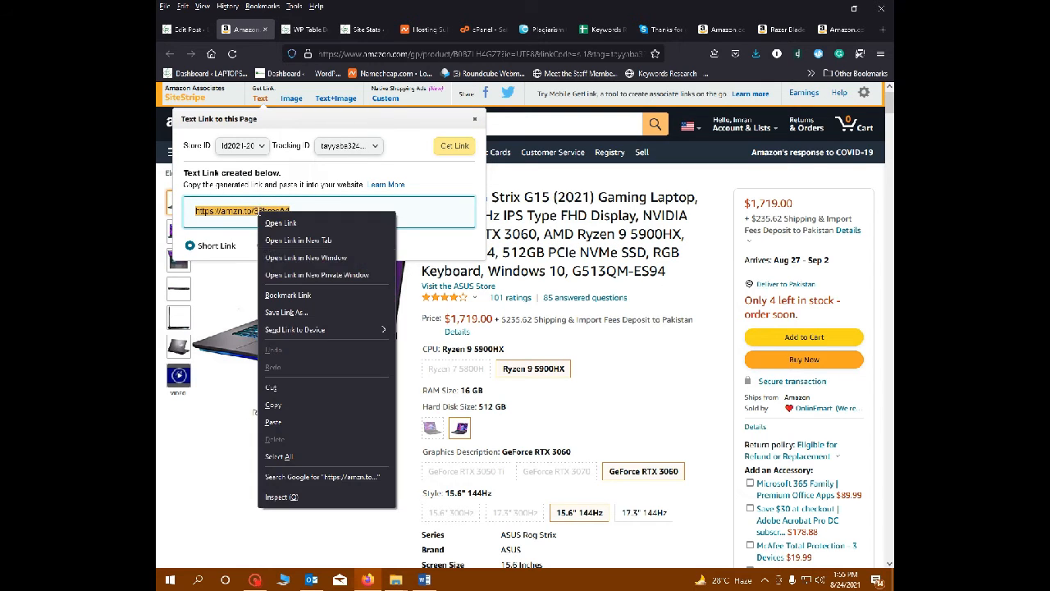
{"action": "left_click", "coordinate": [273, 405]}
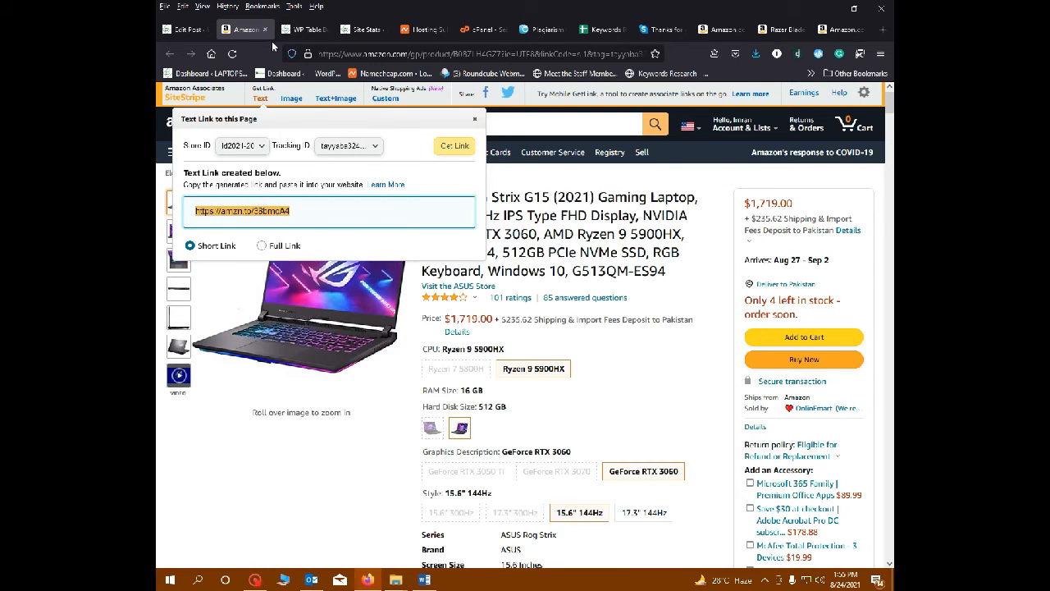
- Replace the link of the ASUS row's Check Price button with the copied Amazon short link
{"action": "left_click", "coordinate": [299, 33]}
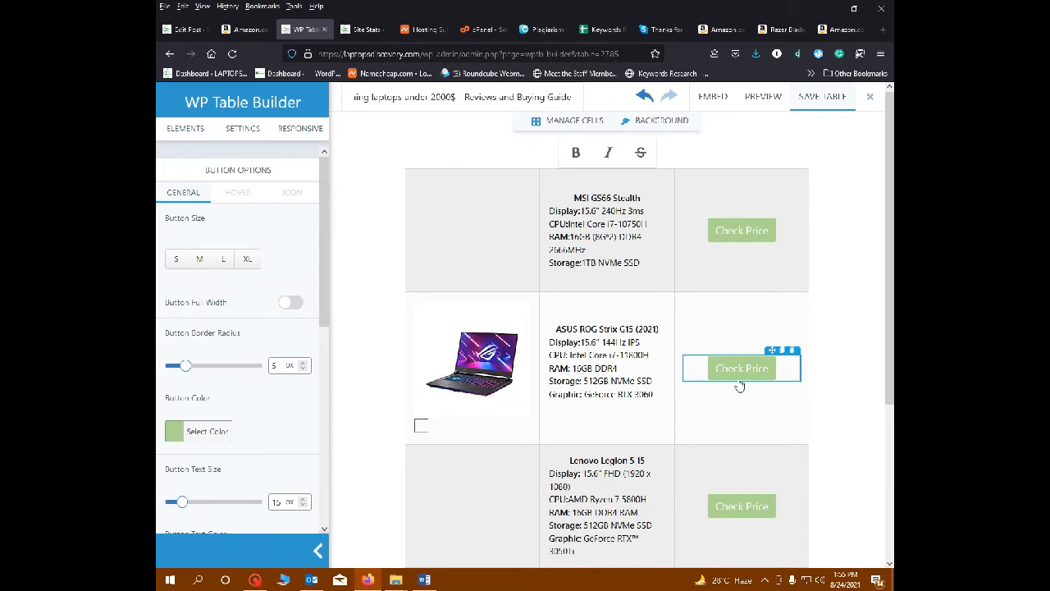
{"action": "scroll", "coordinate": [296, 430], "scroll_direction": "down", "scroll_amount": 3}
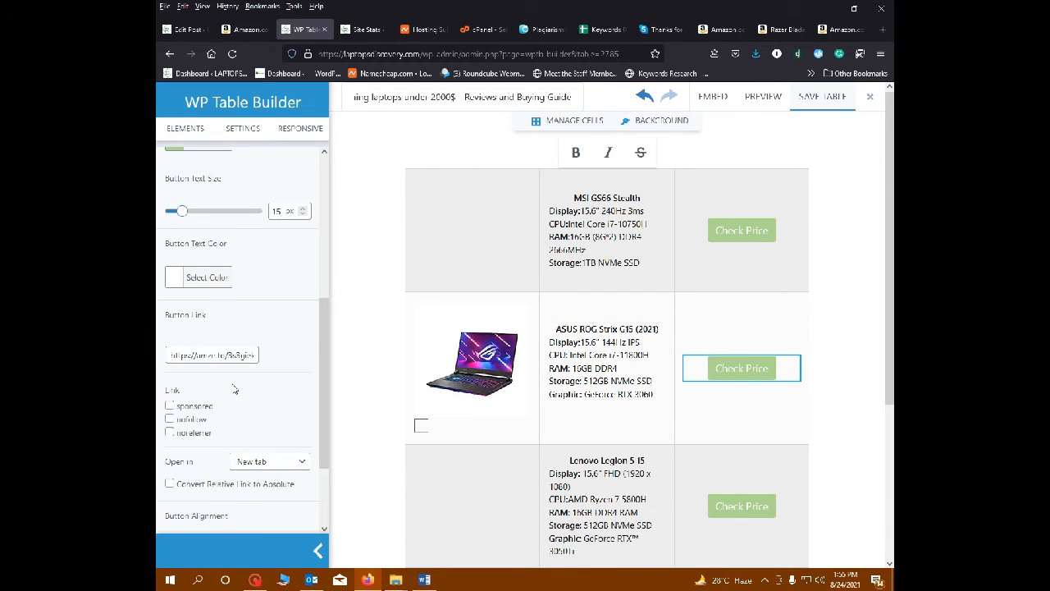
{"action": "triple_click", "coordinate": [229, 354]}
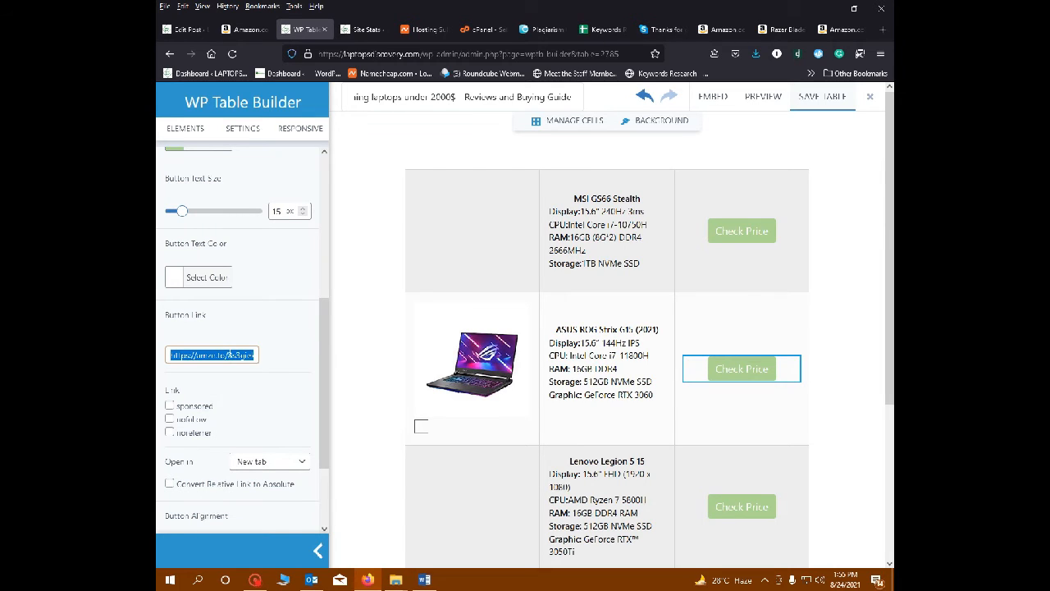
{"action": "key", "text": "BackSpace"}
{"action": "key", "text": "ctrl+v"}
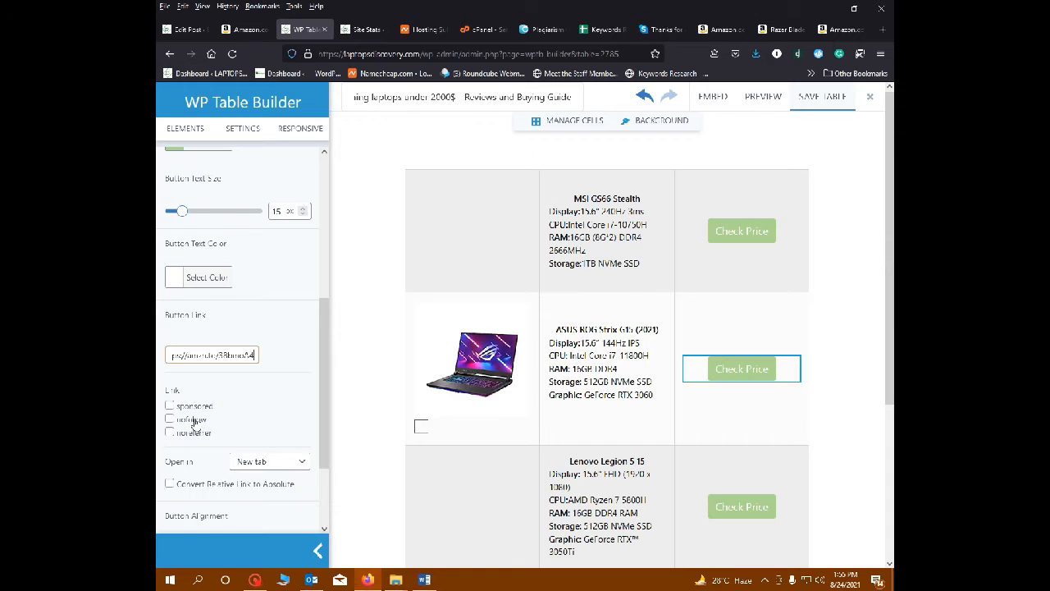
{"action": "scroll", "coordinate": [193, 433], "scroll_direction": "down", "scroll_amount": 2}
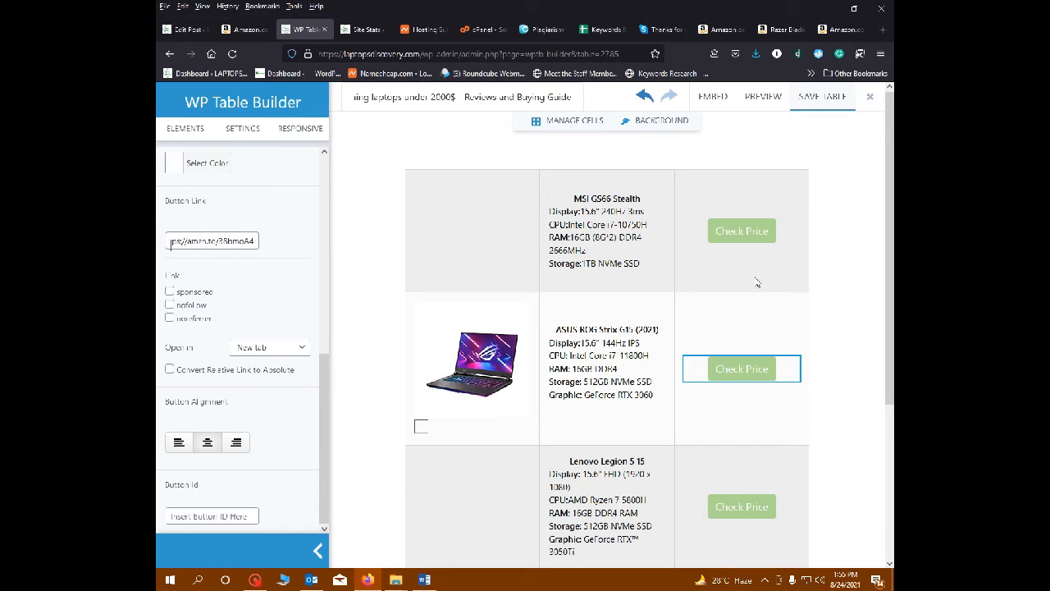
- Save the table and copy its embed shortcode [wptb id=2785]
{"action": "left_click", "coordinate": [824, 97]}
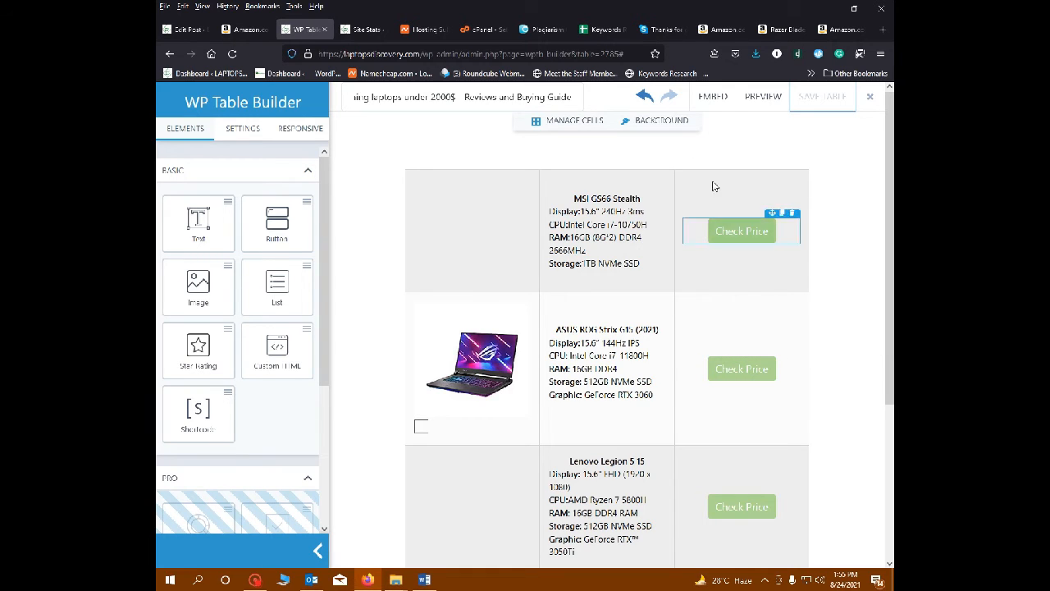
{"action": "left_click", "coordinate": [710, 98]}
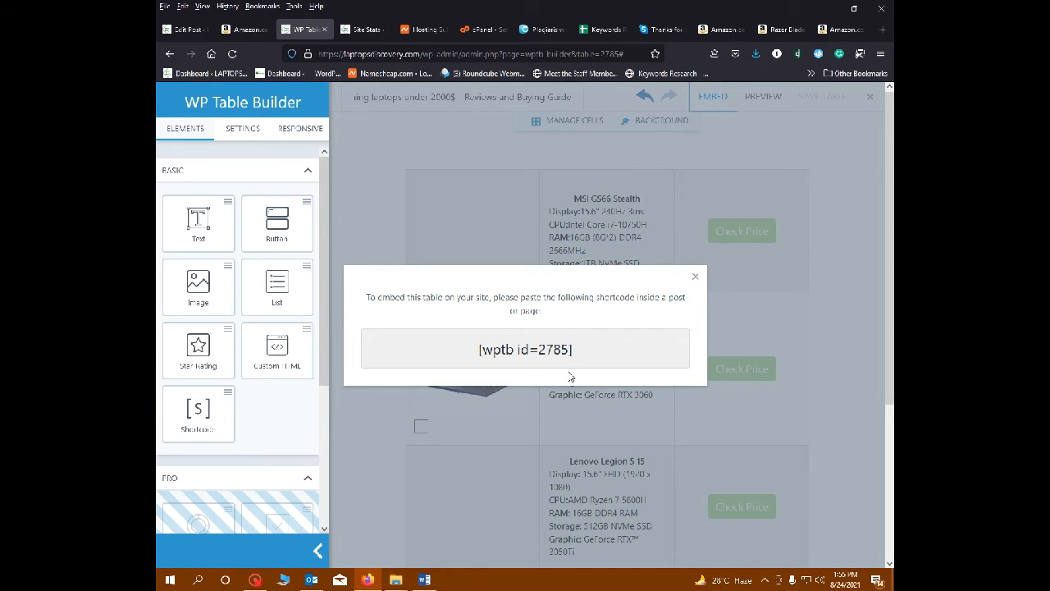
{"action": "left_click_drag", "start_coordinate": [573, 349], "coordinate": [479, 349]}
{"action": "key", "text": "ctrl+c"}
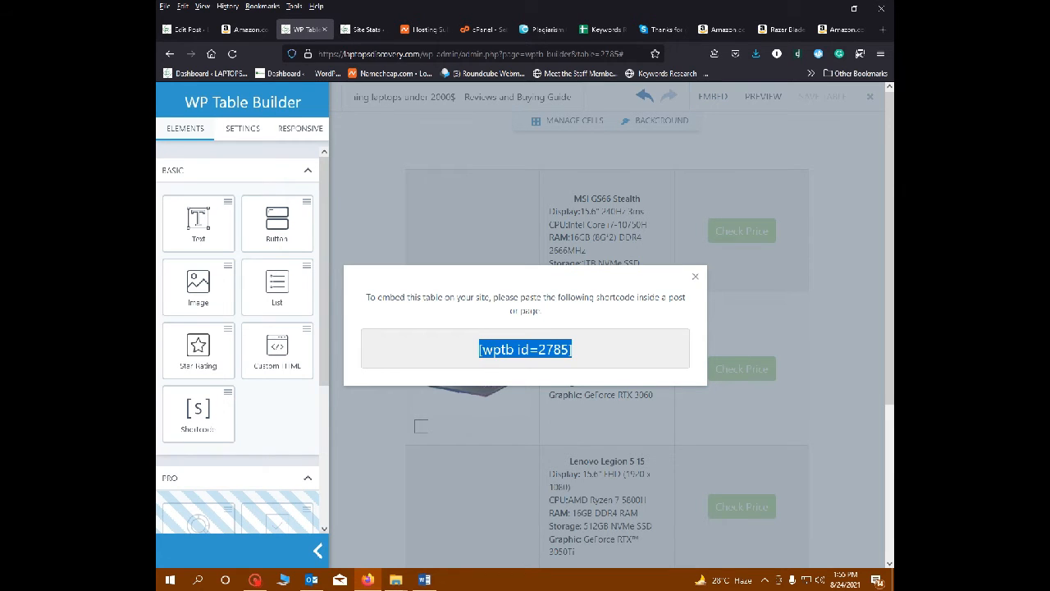
{"action": "left_click", "coordinate": [695, 276]}
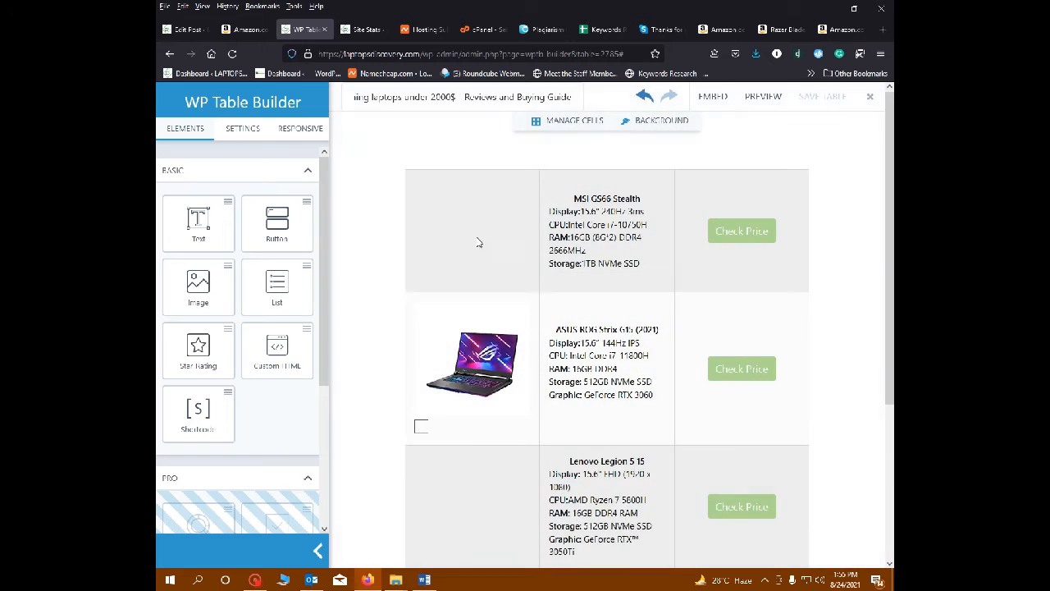
- In the gaming laptops post, add a blank line and a "1-" heading line above the "2-Asus ROG Scar 15" heading
{"action": "left_click", "coordinate": [366, 33]}
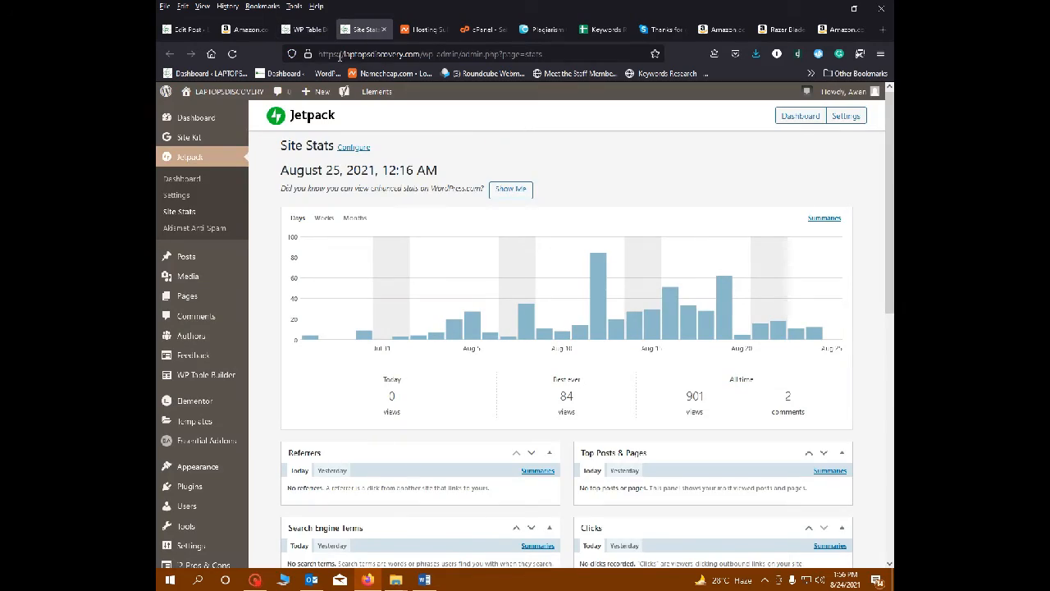
{"action": "left_click", "coordinate": [167, 31]}
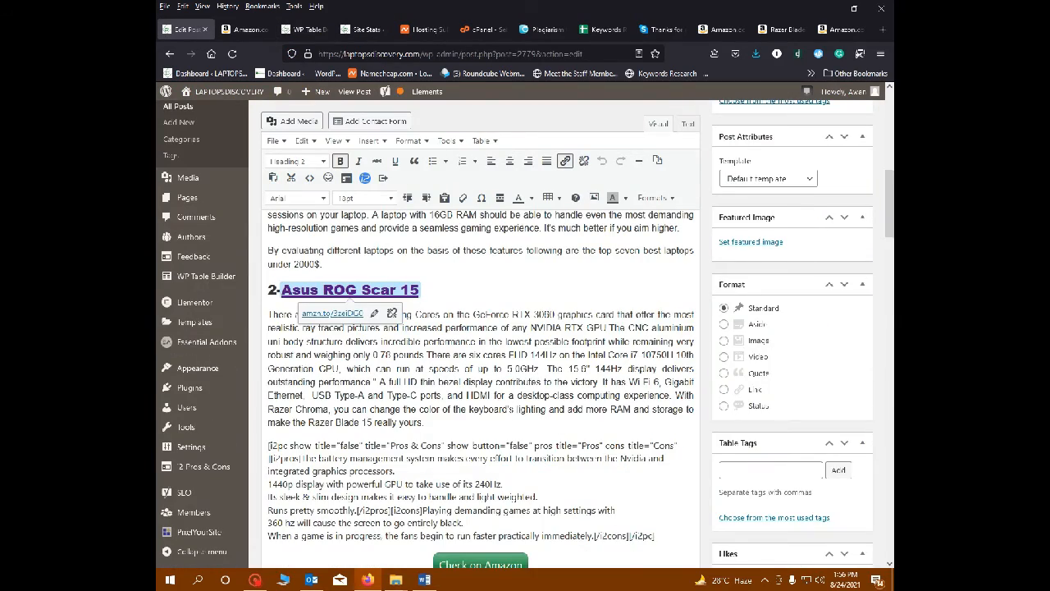
{"action": "scroll", "coordinate": [526, 328], "scroll_direction": "up", "scroll_amount": 5}
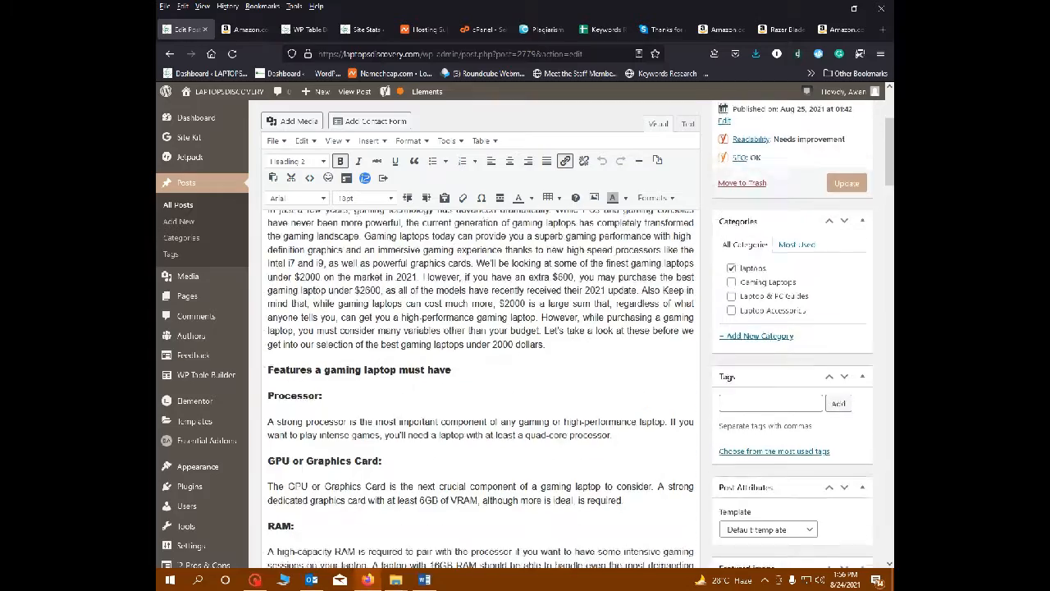
{"action": "scroll", "coordinate": [525, 328], "scroll_direction": "down", "scroll_amount": 3}
{"action": "scroll", "coordinate": [526, 328], "scroll_direction": "up", "scroll_amount": 1}
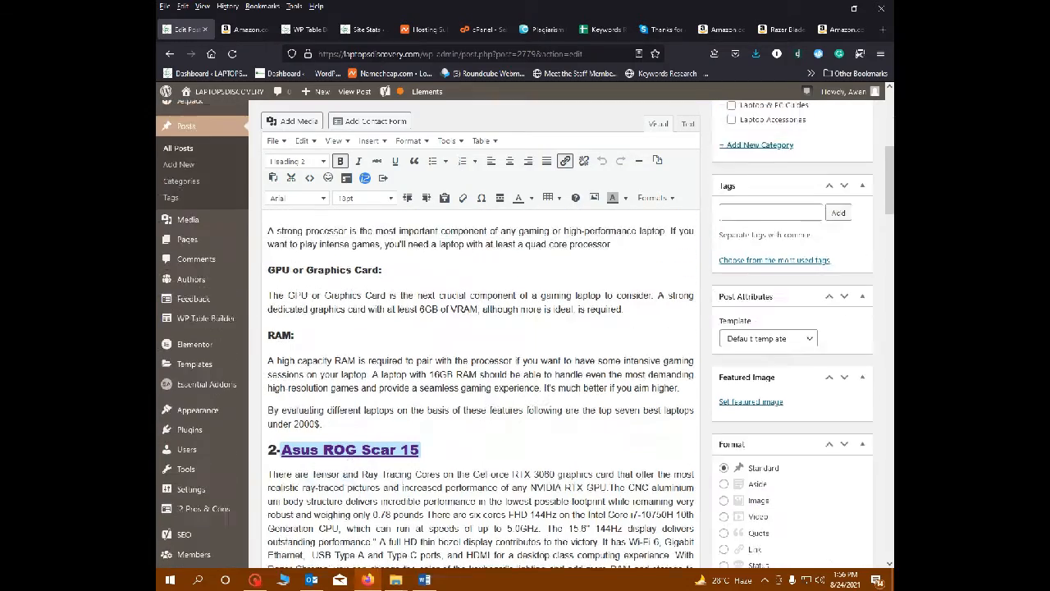
{"action": "scroll", "coordinate": [526, 328], "scroll_direction": "up", "scroll_amount": 2}
{"action": "scroll", "coordinate": [526, 328], "scroll_direction": "down", "scroll_amount": 3}
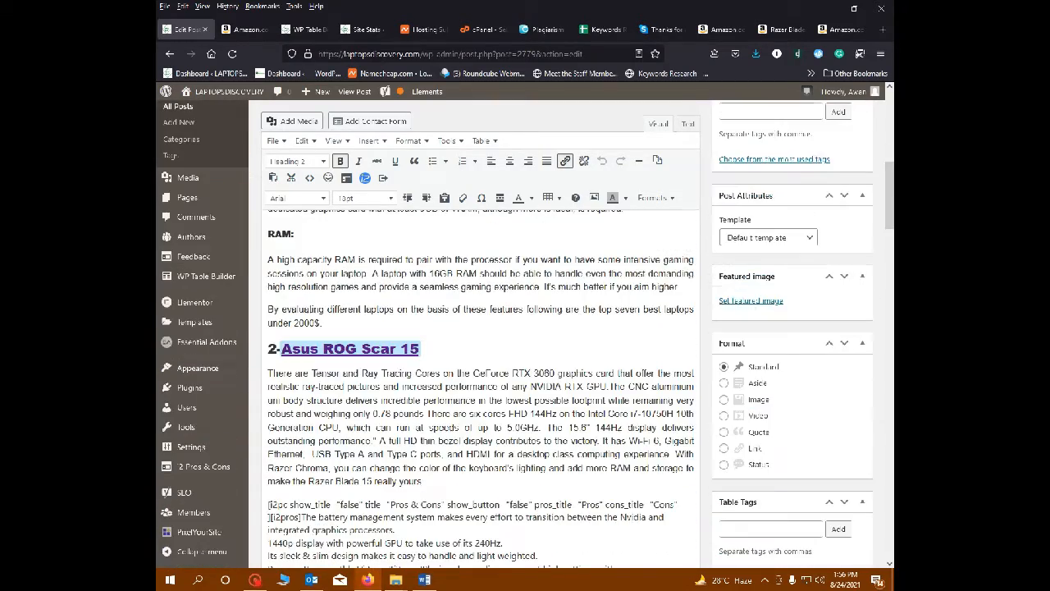
{"action": "left_click", "coordinate": [268, 348]}
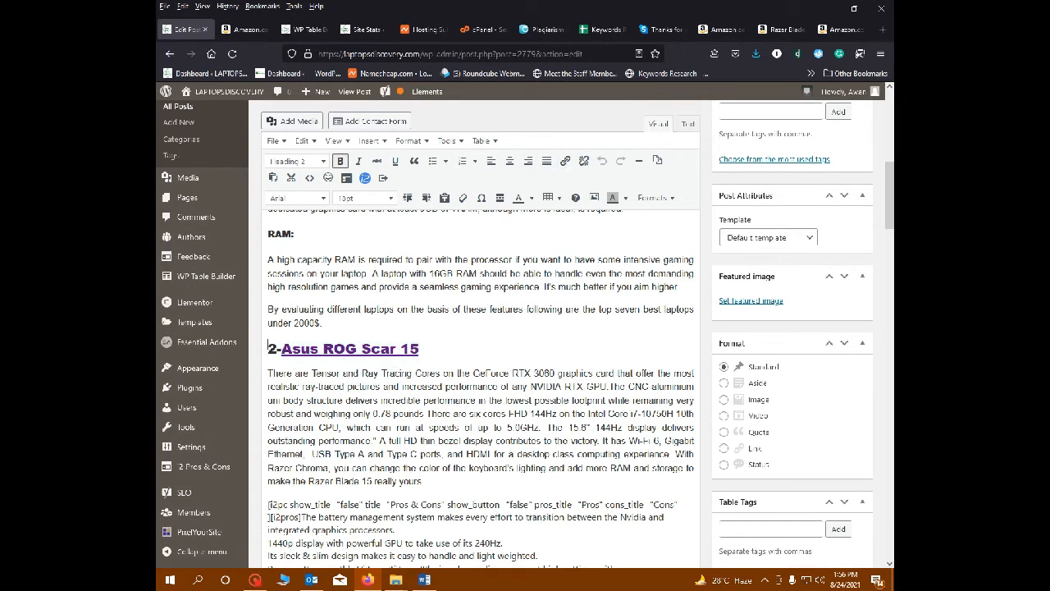
{"action": "key", "text": "Return"}
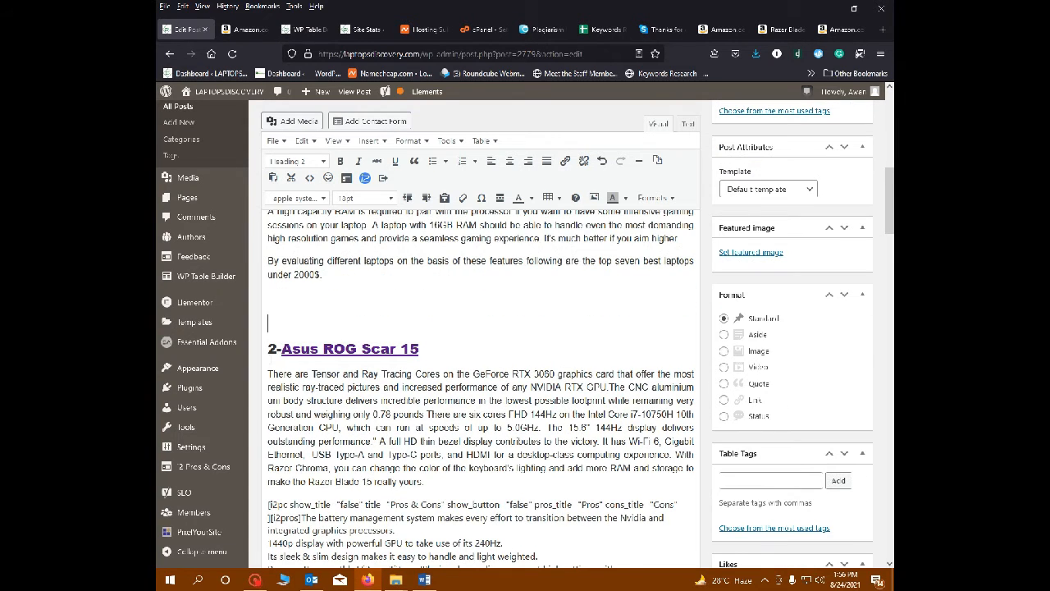
{"action": "type", "text": "1"}
{"action": "key", "text": "Return"}
{"action": "key", "text": "Up"}
{"action": "key", "text": "Up"}
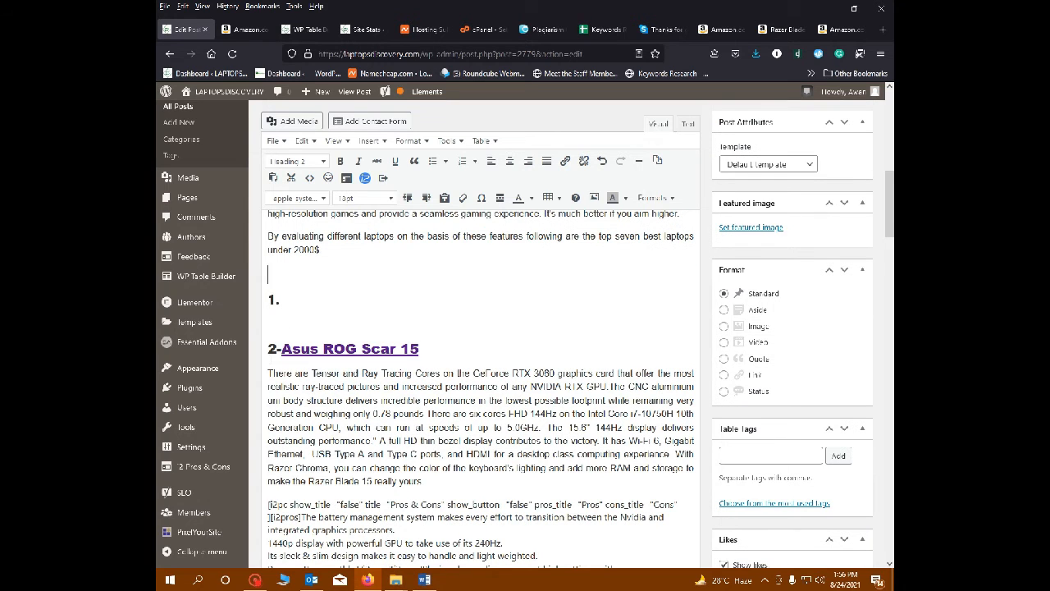
{"action": "type", "text": "-"}
{"action": "key", "text": "BackSpace"}
{"action": "type", "text": "_-"}
- Change "seven" to "5" in the sentence introducing the top best laptops under 2000$
{"action": "scroll", "coordinate": [526, 369], "scroll_direction": "up", "scroll_amount": 3}
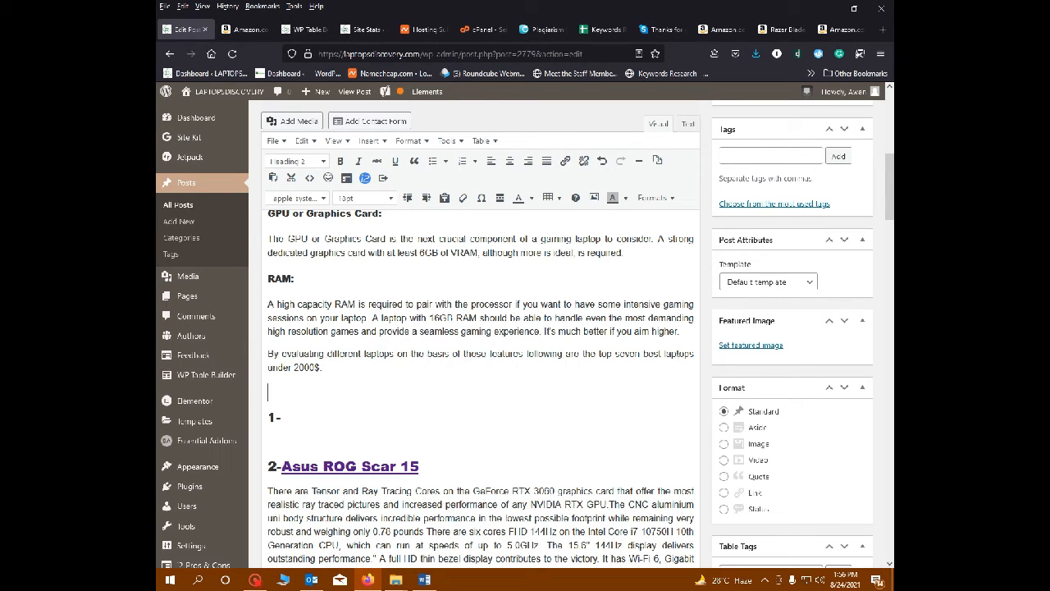
{"action": "left_click_drag", "start_coordinate": [640, 354], "coordinate": [615, 354]}
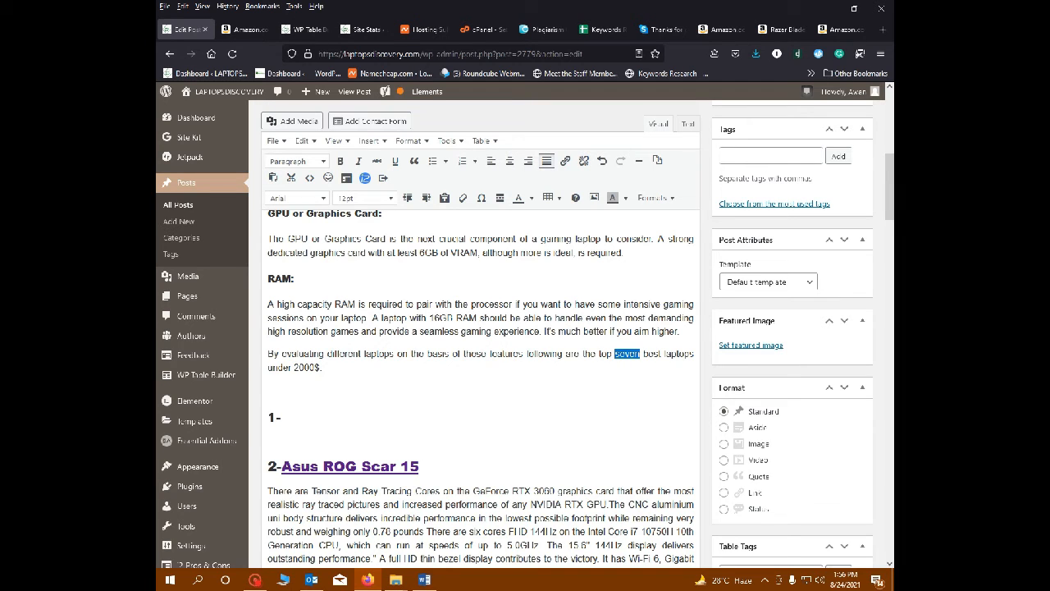
{"action": "type", "text": "5"}
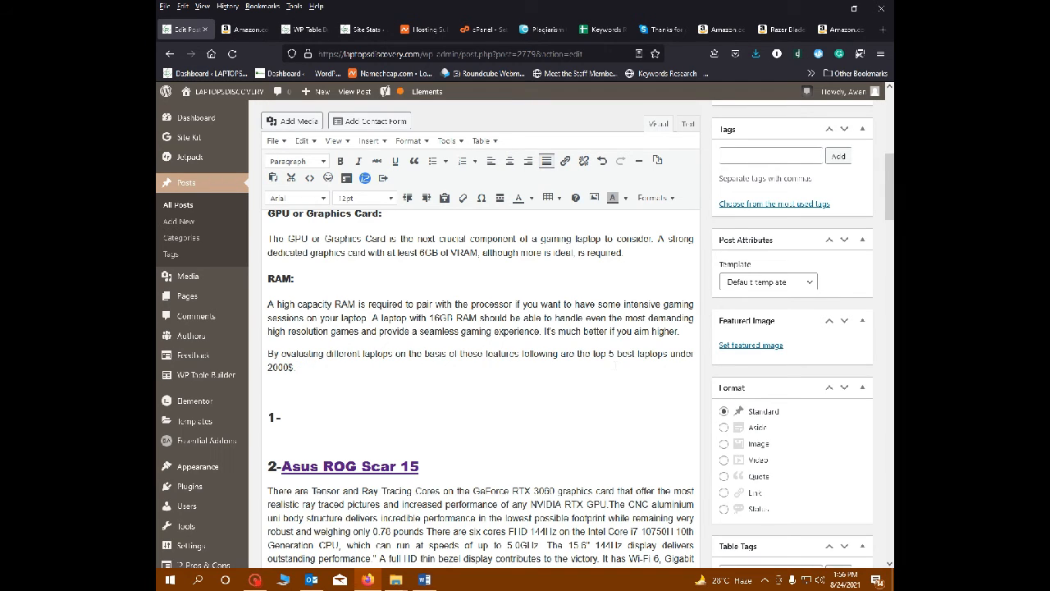
- Paste the table shortcode [wptb id=2785] on the blank line above the "1-" heading and center it
{"action": "left_click", "coordinate": [269, 393]}
{"action": "key", "text": "ctrl+v"}
{"action": "key", "text": "shift+Left"}
{"action": "key", "text": "shift+Left"}
{"action": "key", "text": "shift+Left"}
{"action": "key", "text": "shift+Left"}
{"action": "key", "text": "shift+Left"}
{"action": "key", "text": "shift+Left"}
{"action": "key", "text": "shift+Left"}
{"action": "key", "text": "shift+Left"}
{"action": "key", "text": "shift+Left"}
{"action": "key", "text": "shift+Left"}
{"action": "key", "text": "shift+Left"}
{"action": "key", "text": "shift+Left"}
{"action": "key", "text": "shift+Left"}
{"action": "key", "text": "shift+Left"}
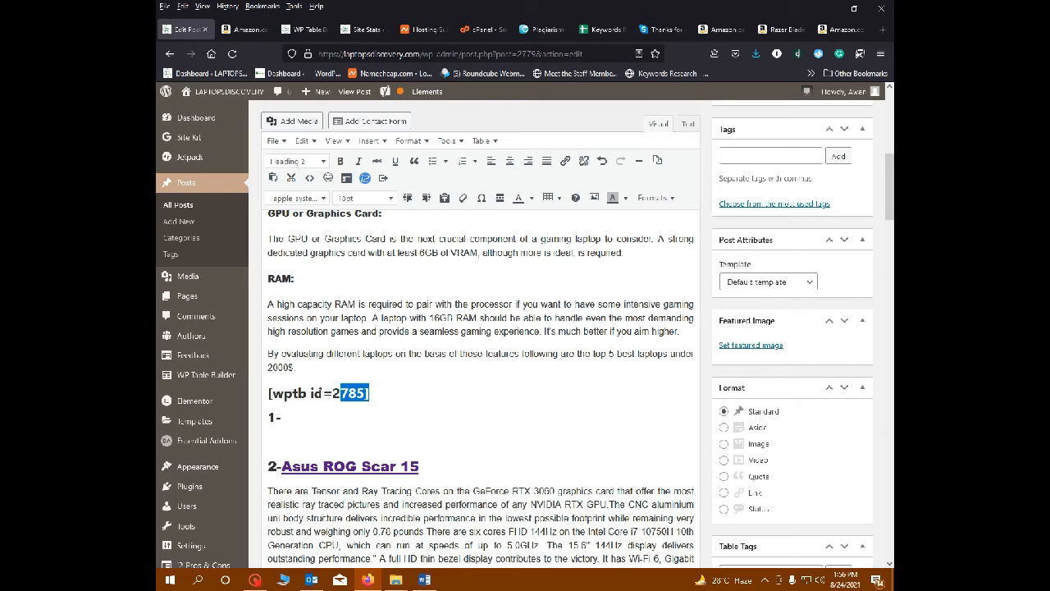
{"action": "left_click", "coordinate": [510, 161]}
- Update the gaming laptops post and open its permalink in a new browser tab
{"action": "scroll", "coordinate": [557, 328], "scroll_direction": "up", "scroll_amount": 6}
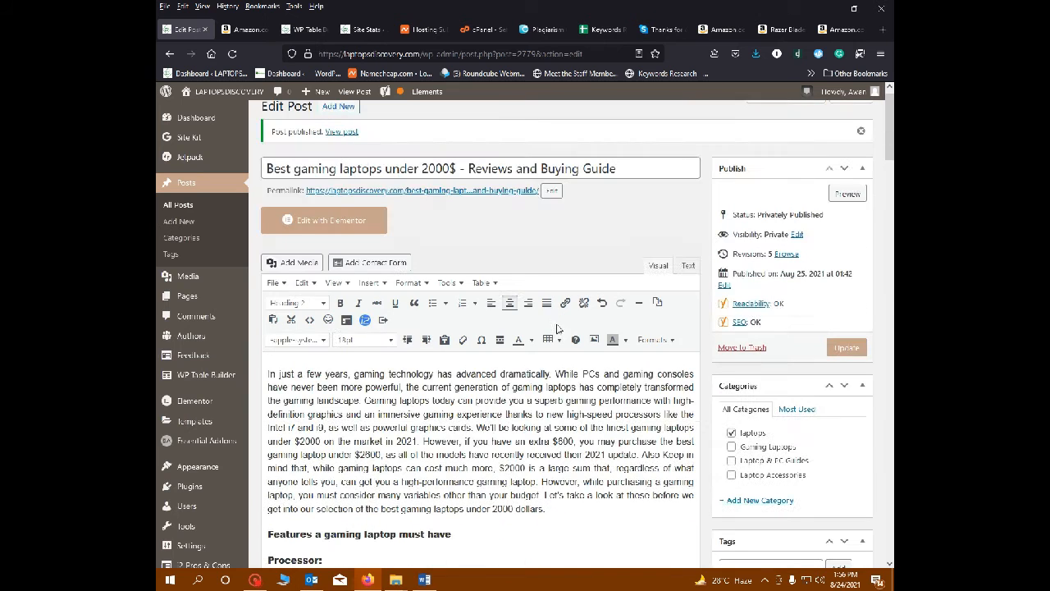
{"action": "left_click", "coordinate": [834, 346]}
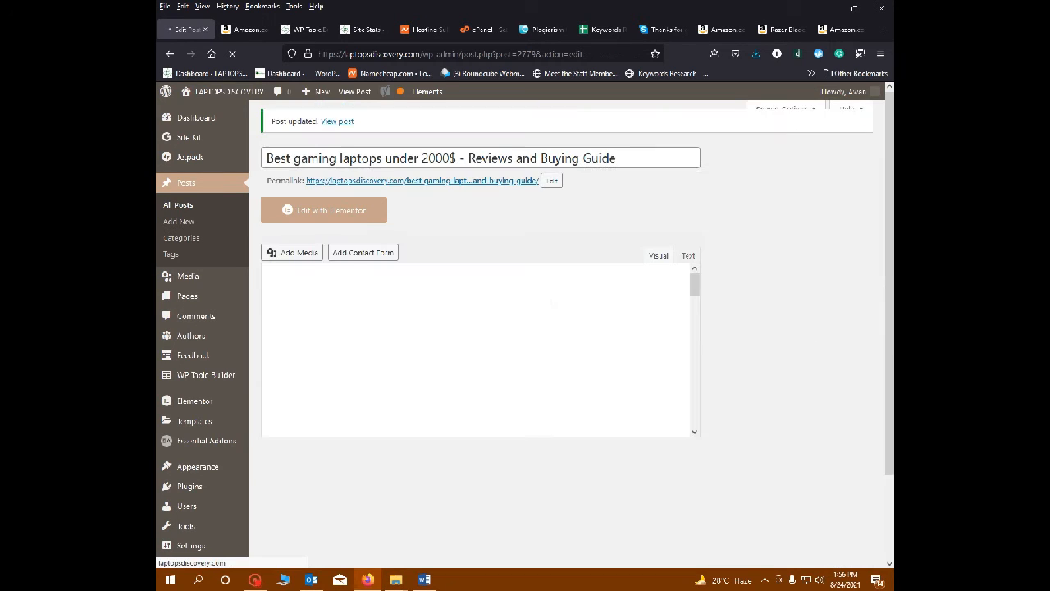
{"action": "right_click", "coordinate": [444, 196]}
{"action": "left_click", "coordinate": [625, 237]}
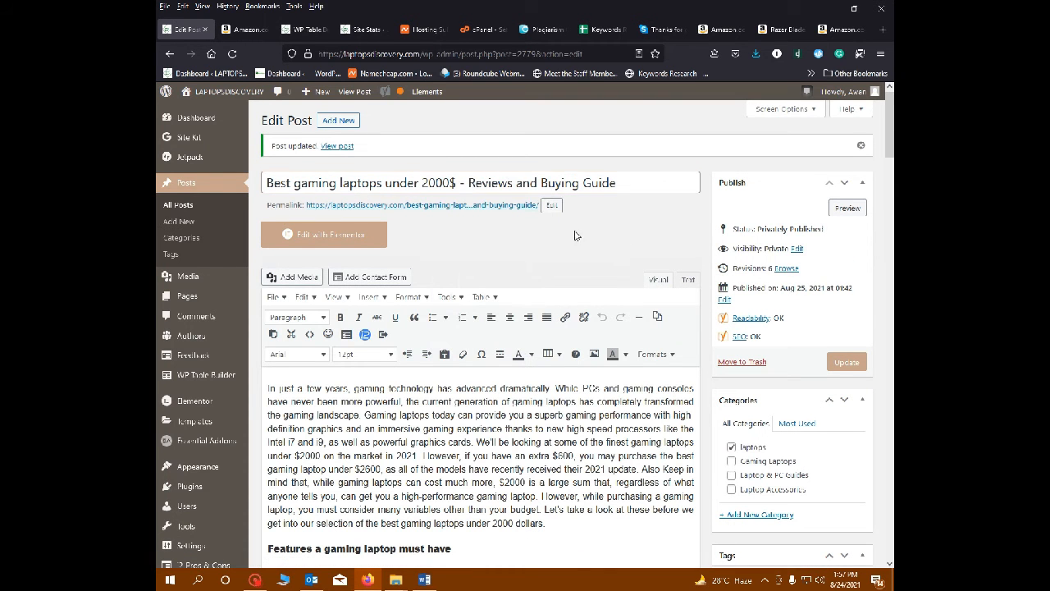
{"action": "right_click", "coordinate": [392, 206]}
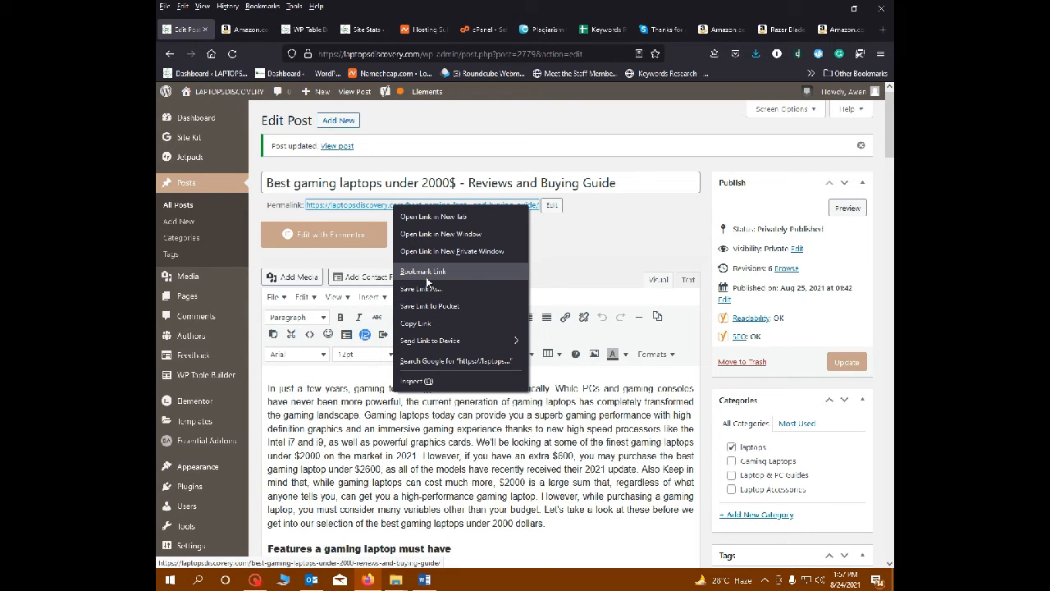
{"action": "left_click", "coordinate": [443, 216]}
{"action": "left_click", "coordinate": [243, 29]}
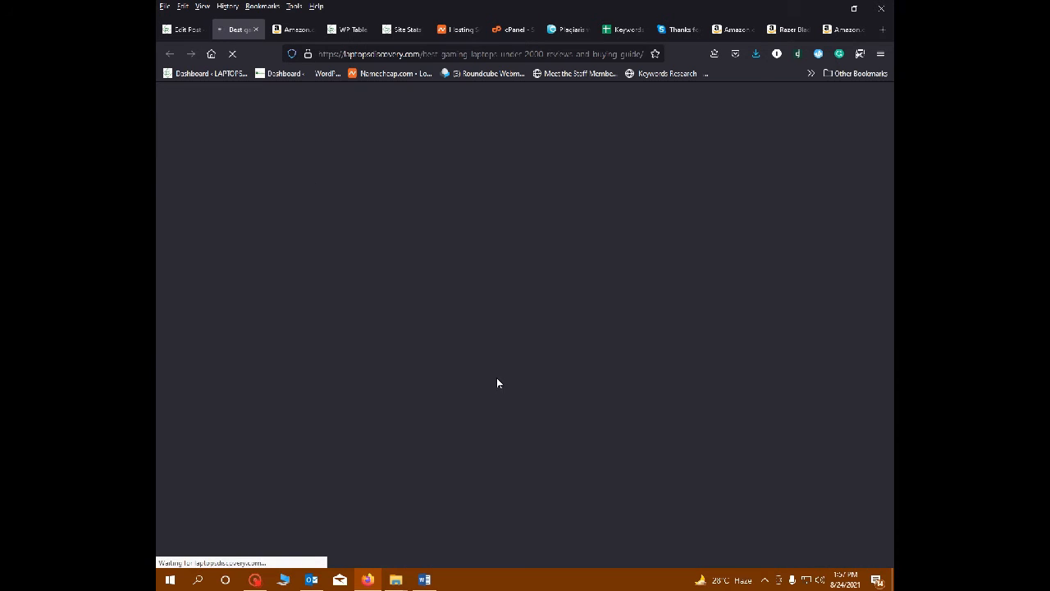
- Examine the rows, product images and Check Price buttons of the embedded comparison table on the live post
{"action": "scroll", "coordinate": [382, 380], "scroll_direction": "down", "scroll_amount": 15}
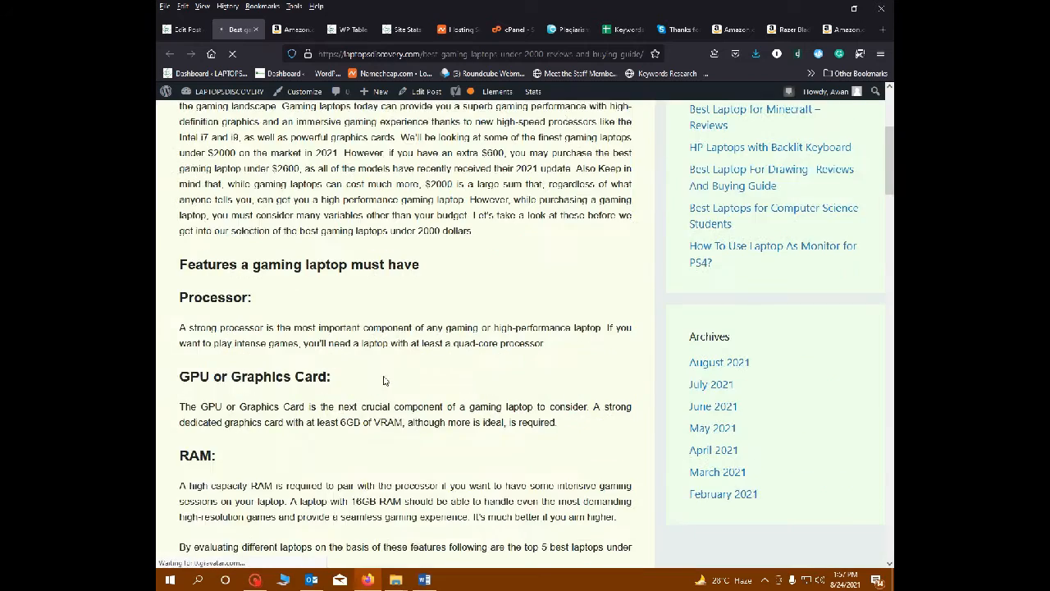
{"action": "scroll", "coordinate": [298, 334], "scroll_direction": "up", "scroll_amount": 3}
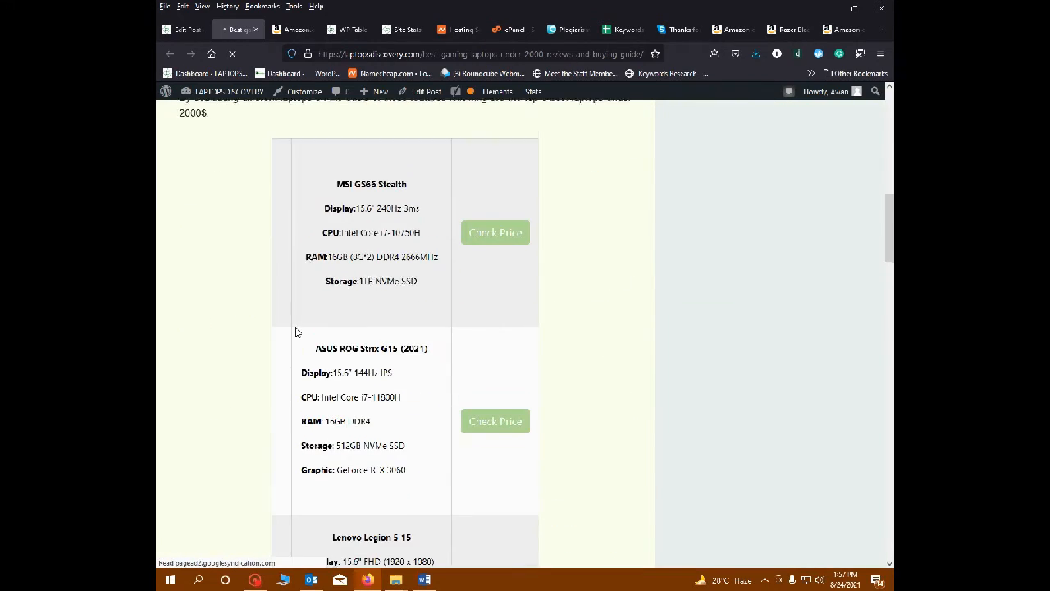
{"action": "scroll", "coordinate": [283, 322], "scroll_direction": "down", "scroll_amount": 4}
{"action": "scroll", "coordinate": [283, 323], "scroll_direction": "down", "scroll_amount": 3}
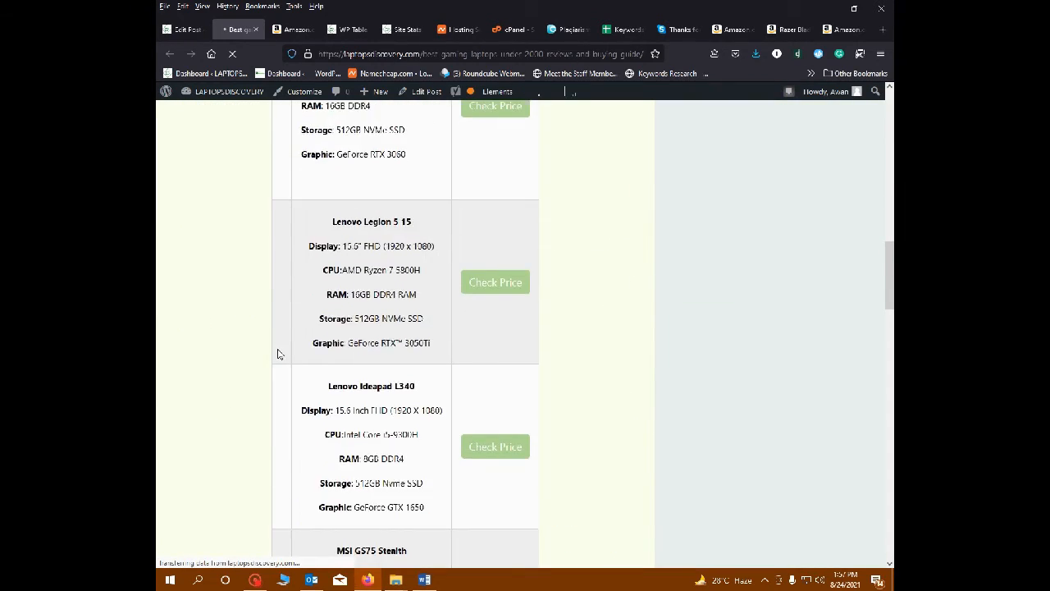
{"action": "scroll", "coordinate": [279, 351], "scroll_direction": "up", "scroll_amount": 7}
{"action": "scroll", "coordinate": [320, 188], "scroll_direction": "down", "scroll_amount": 4}
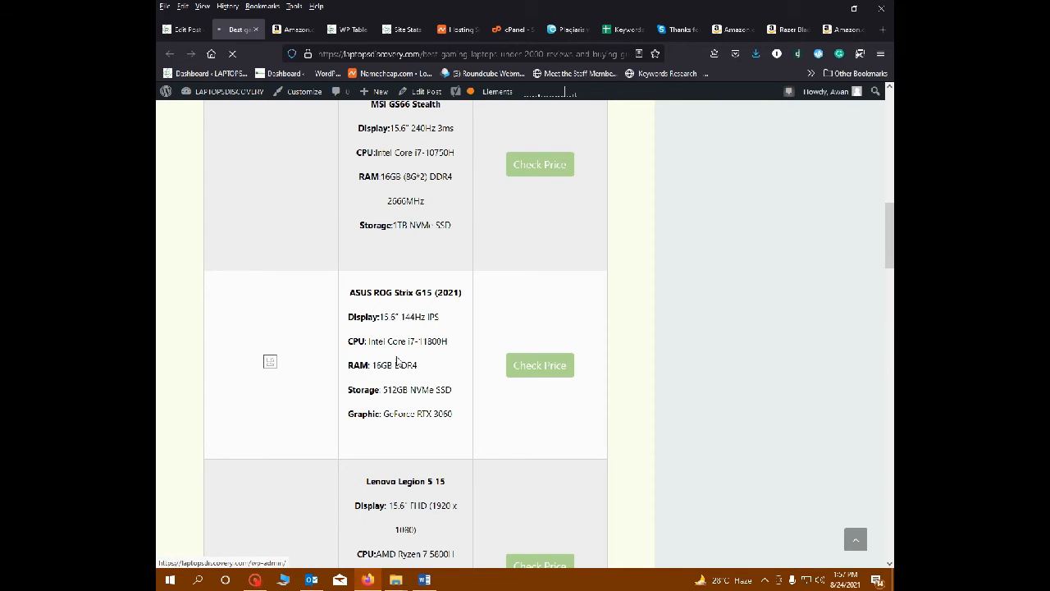
{"action": "scroll", "coordinate": [324, 218], "scroll_direction": "up", "scroll_amount": 2}
- Reload the live post and review the table images plus the Asus ROG Scar 15 and Alienware M15 sections
{"action": "left_click", "coordinate": [231, 56]}
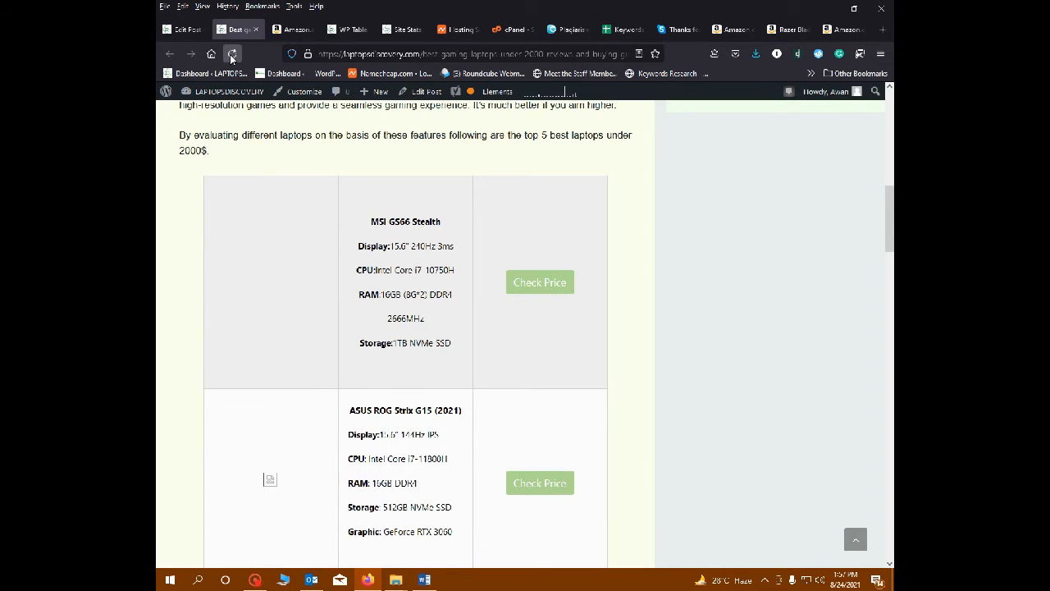
{"action": "left_click", "coordinate": [232, 56]}
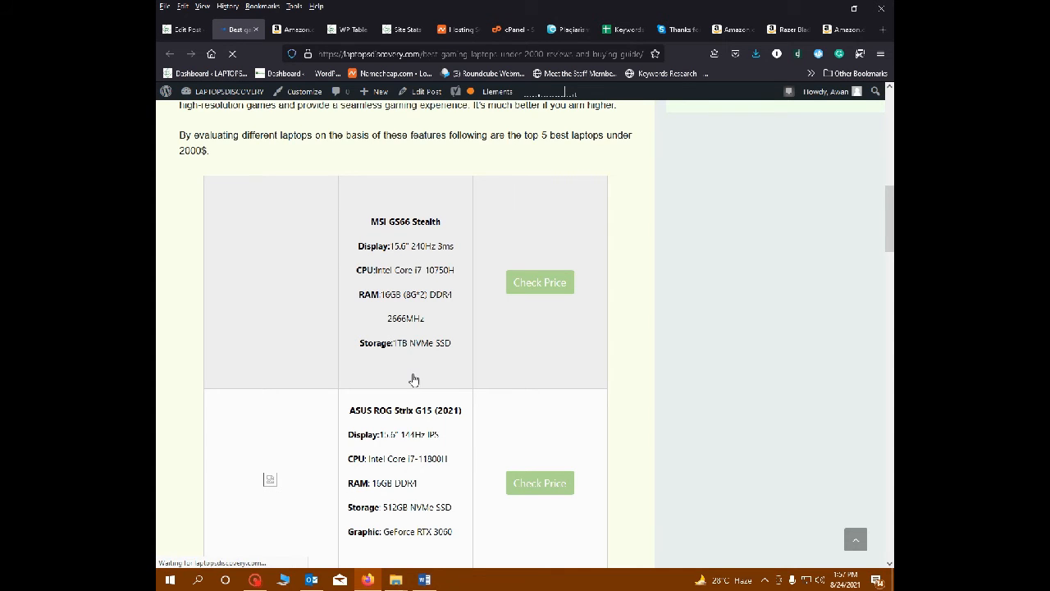
{"action": "scroll", "coordinate": [369, 384], "scroll_direction": "up", "scroll_amount": 3}
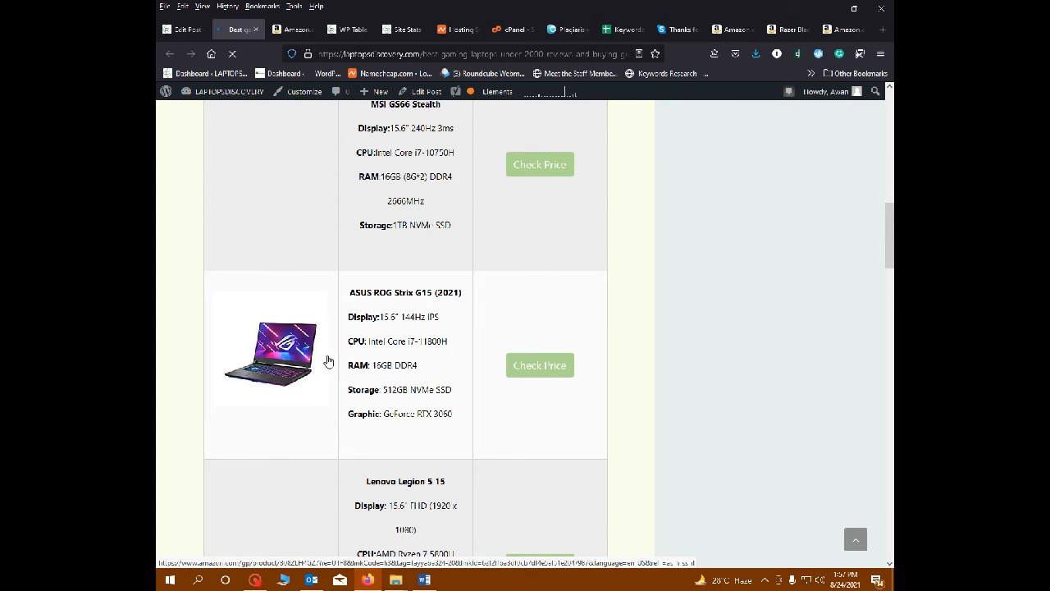
{"action": "scroll", "coordinate": [332, 365], "scroll_direction": "down", "scroll_amount": 7}
{"action": "scroll", "coordinate": [335, 369], "scroll_direction": "down", "scroll_amount": 3}
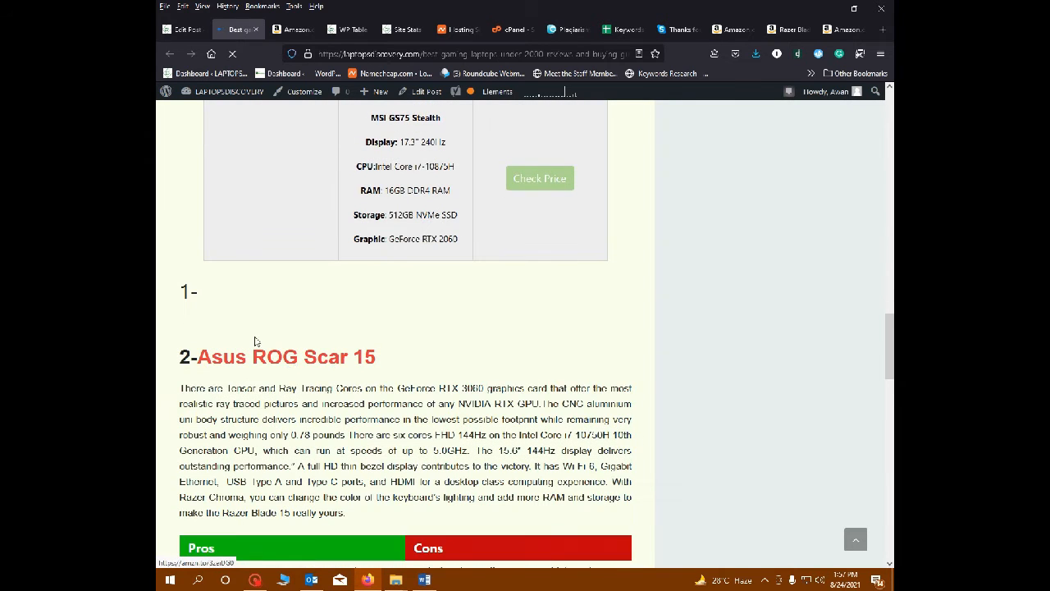
{"action": "scroll", "coordinate": [296, 357], "scroll_direction": "down", "scroll_amount": 2}
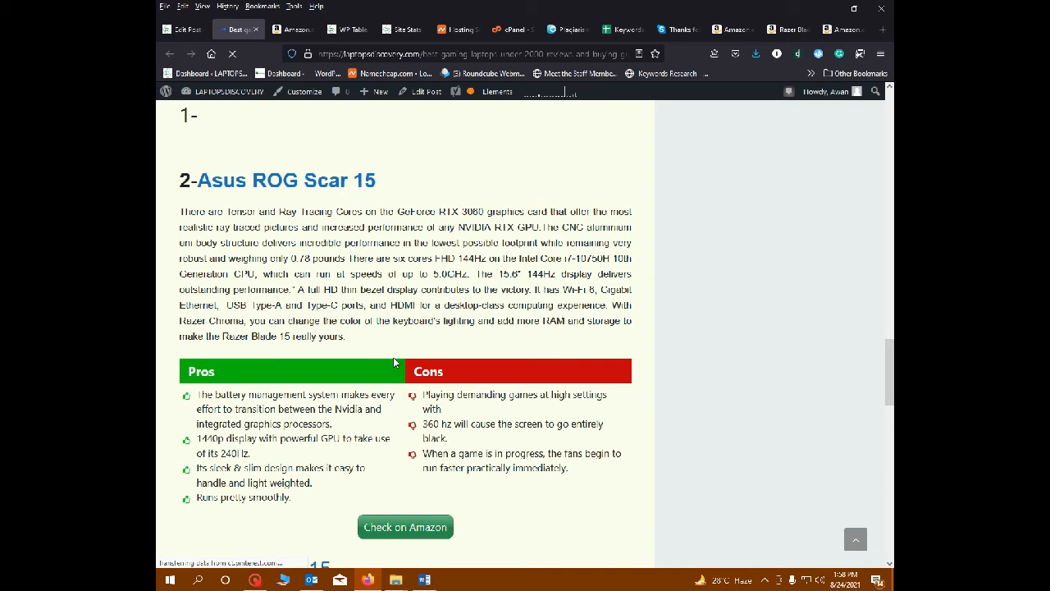
{"action": "scroll", "coordinate": [308, 187], "scroll_direction": "down", "scroll_amount": 3}
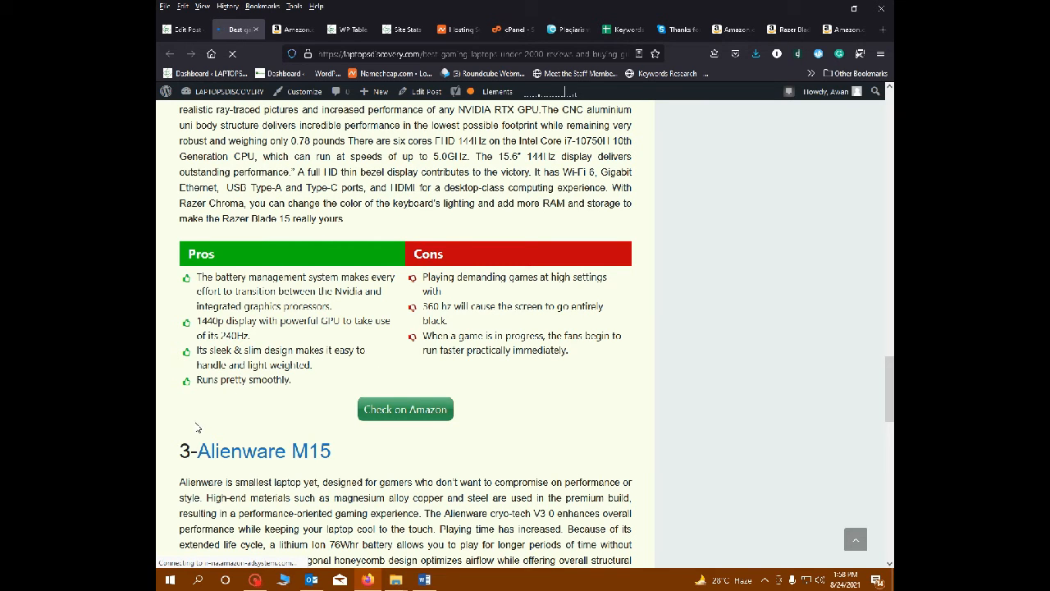
{"action": "scroll", "coordinate": [434, 386], "scroll_direction": "down", "scroll_amount": 3}
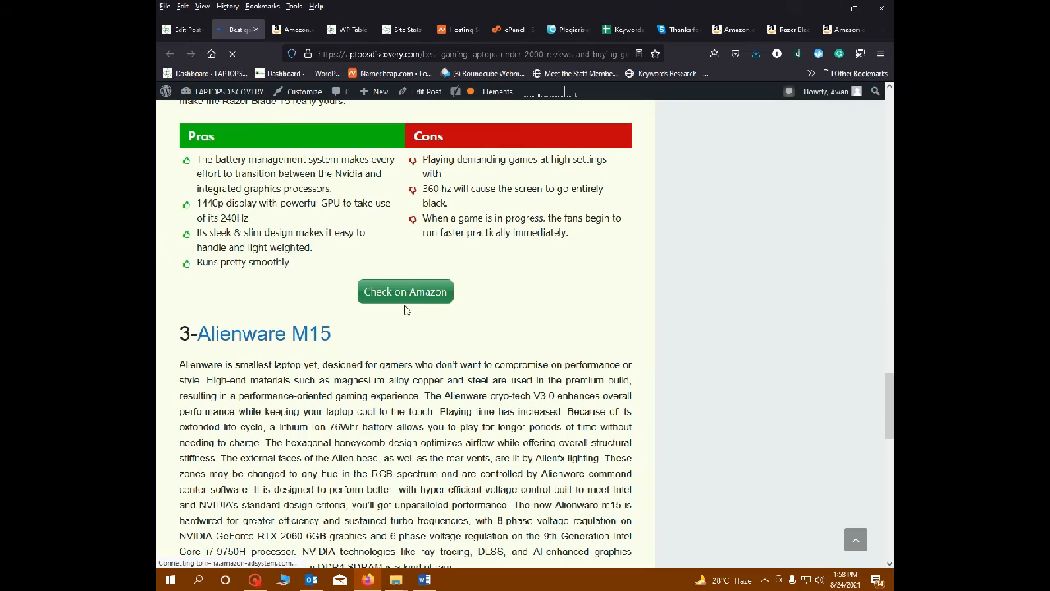
{"action": "scroll", "coordinate": [457, 307], "scroll_direction": "down", "scroll_amount": 3}
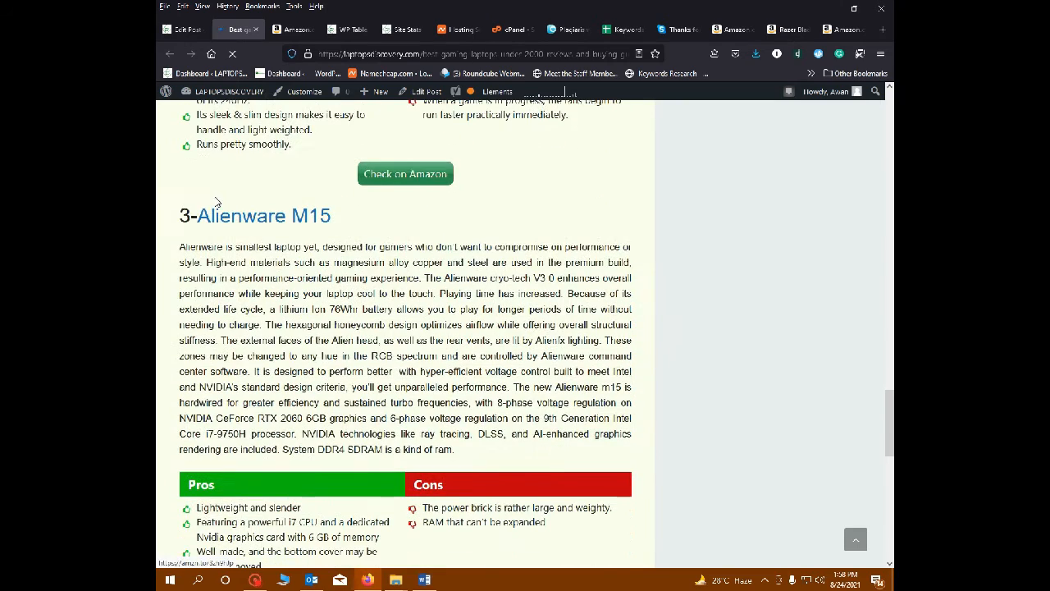
{"action": "scroll", "coordinate": [315, 239], "scroll_direction": "down", "scroll_amount": 6}
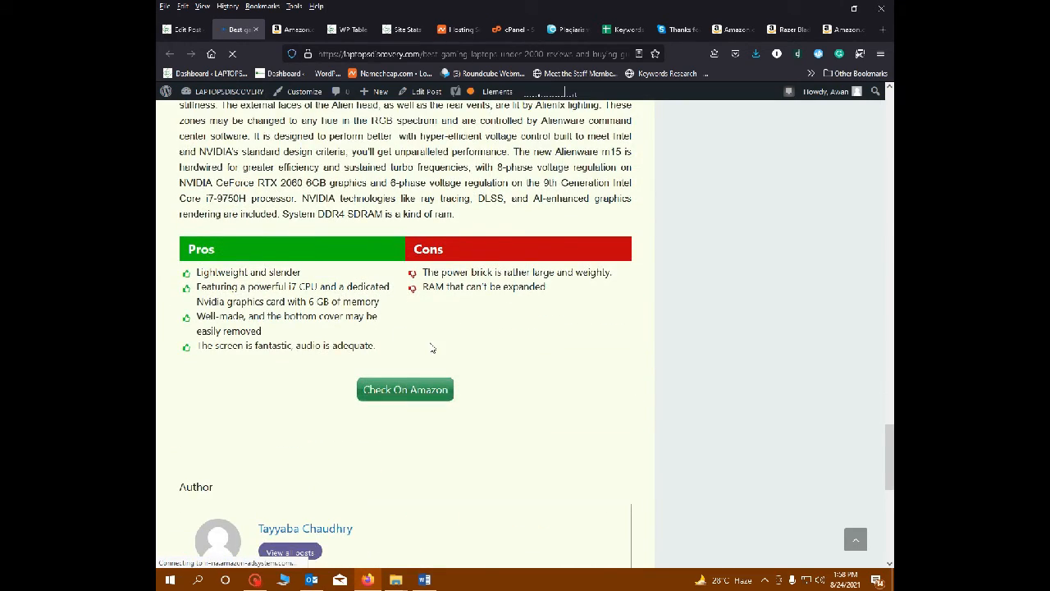
{"action": "scroll", "coordinate": [430, 347], "scroll_direction": "down", "scroll_amount": 2}
{"action": "scroll", "coordinate": [296, 119], "scroll_direction": "up", "scroll_amount": 6}
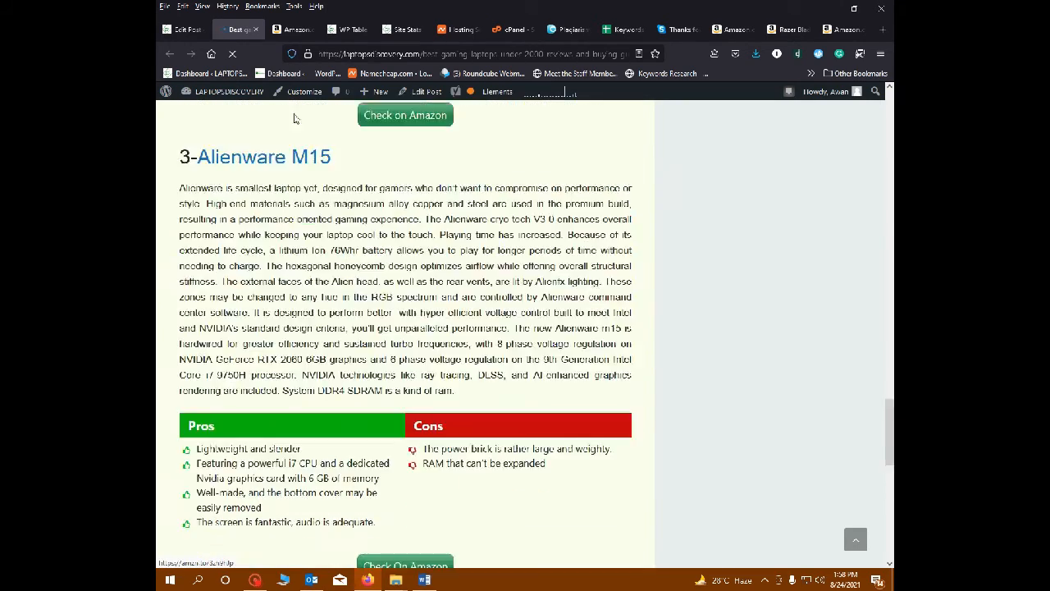
- Return to the post editor and remove a surplus blank line below the final Check On Amazon button
{"action": "left_click", "coordinate": [182, 30]}
{"action": "scroll", "coordinate": [481, 369], "scroll_direction": "down", "scroll_amount": 20}
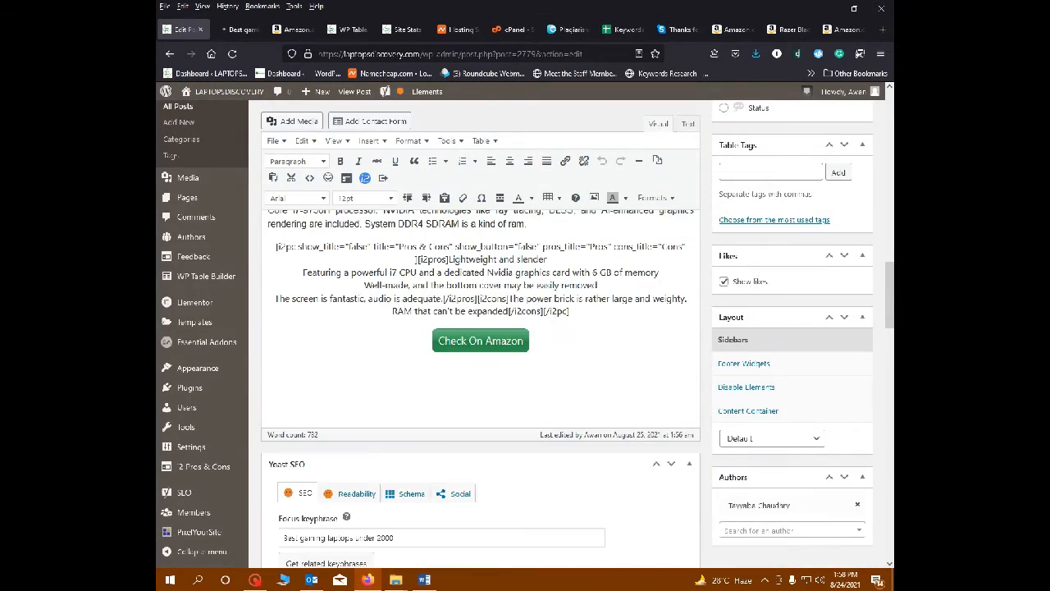
{"action": "left_click", "coordinate": [269, 369]}
{"action": "key", "text": "Return"}
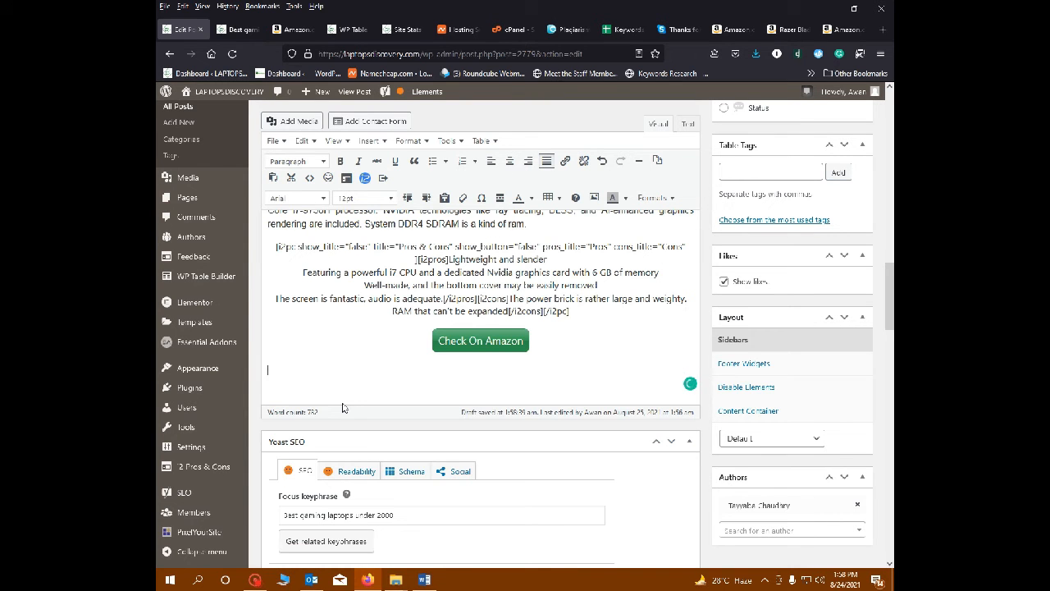
- Review the post body and check the text formats of the Alienware M15 description and its heading
{"action": "scroll", "coordinate": [386, 399], "scroll_direction": "up", "scroll_amount": 2}
{"action": "scroll", "coordinate": [480, 369], "scroll_direction": "up", "scroll_amount": 8}
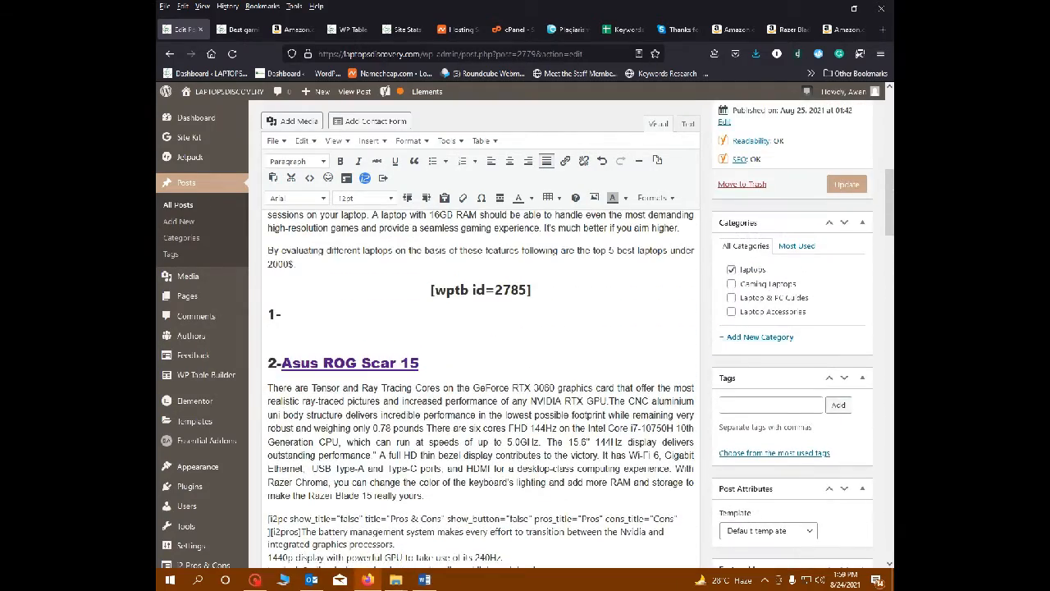
{"action": "scroll", "coordinate": [480, 369], "scroll_direction": "up", "scroll_amount": 3}
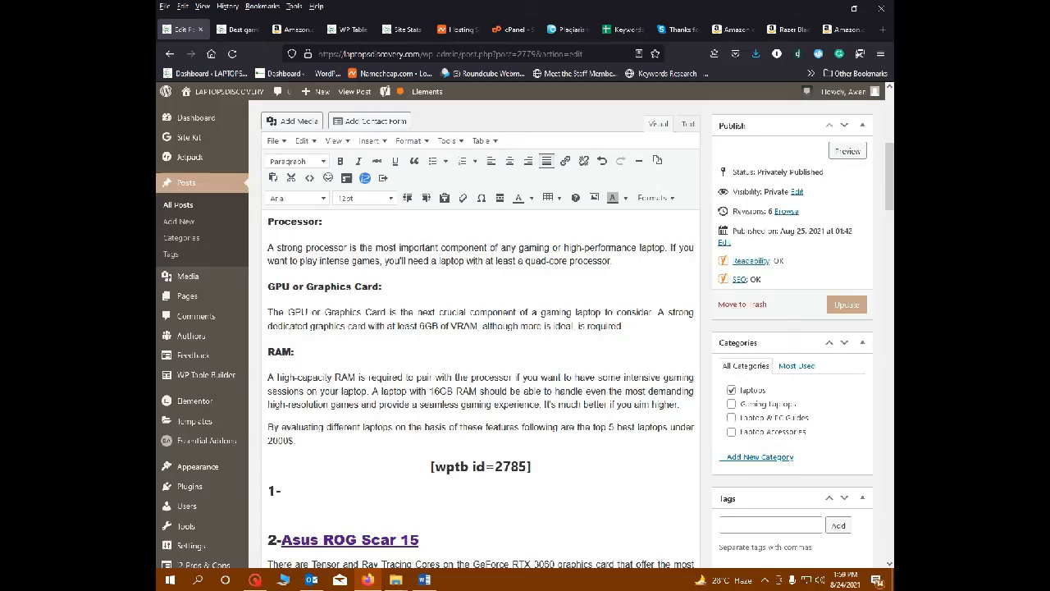
{"action": "scroll", "coordinate": [480, 369], "scroll_direction": "down", "scroll_amount": 10}
{"action": "left_click_drag", "start_coordinate": [527, 460], "coordinate": [267, 283]}
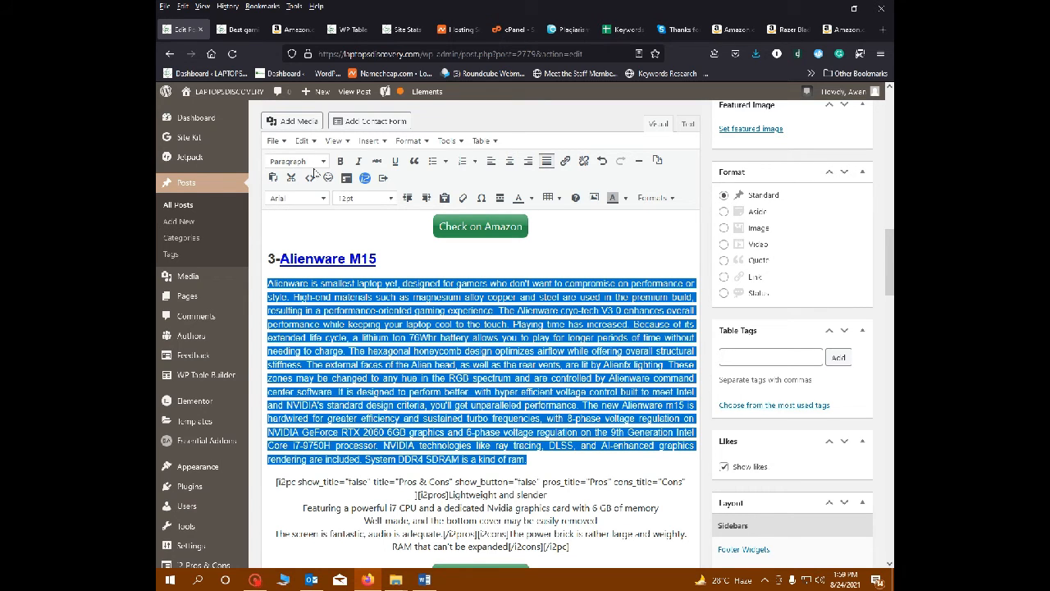
{"action": "left_click", "coordinate": [343, 258]}
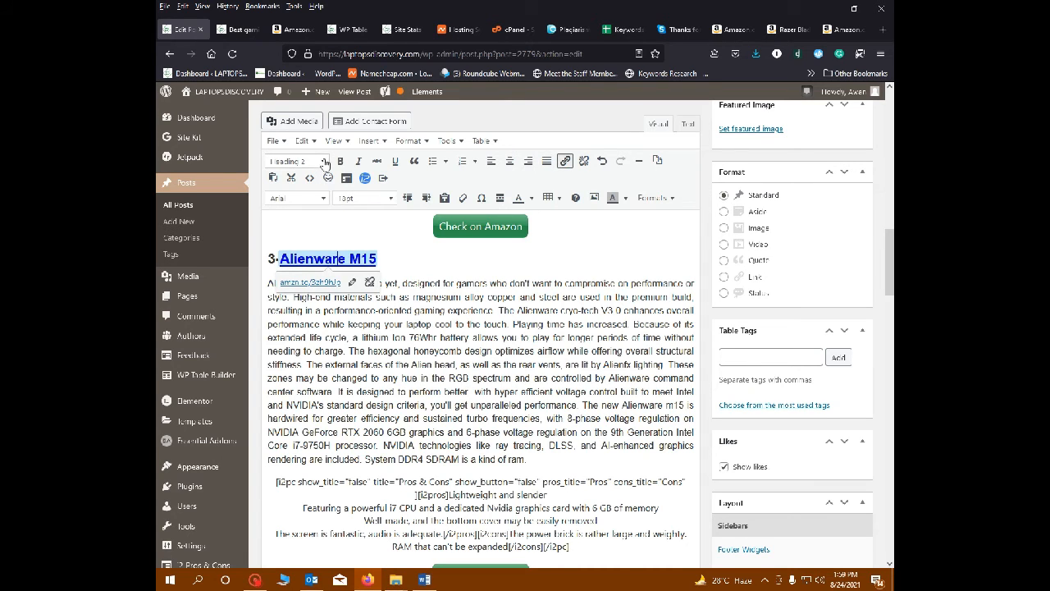
{"action": "left_click", "coordinate": [426, 337]}
- Check the heading levels of the "Processor:", "GPU or Graphics Card:" and "RAM:" subheadings
{"action": "scroll", "coordinate": [427, 337], "scroll_direction": "up", "scroll_amount": 10}
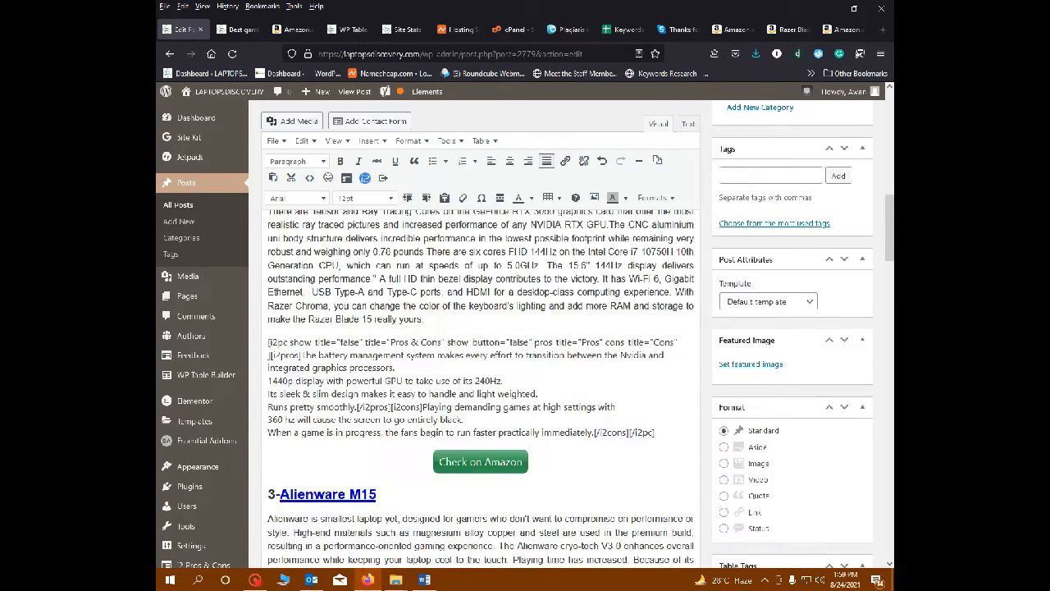
{"action": "left_click", "coordinate": [322, 339]}
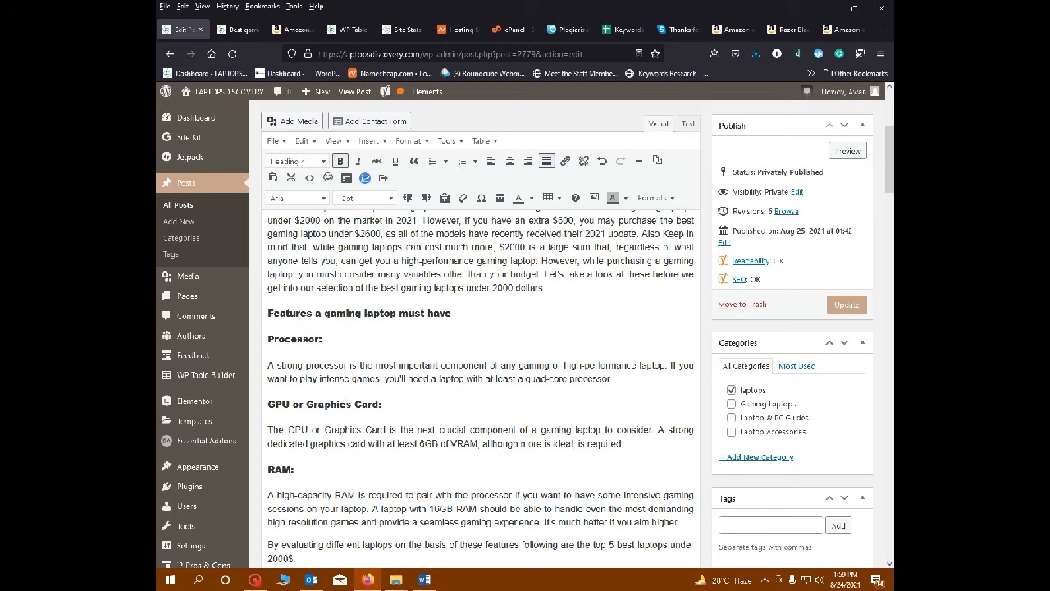
{"action": "left_click_drag", "start_coordinate": [384, 403], "coordinate": [268, 404]}
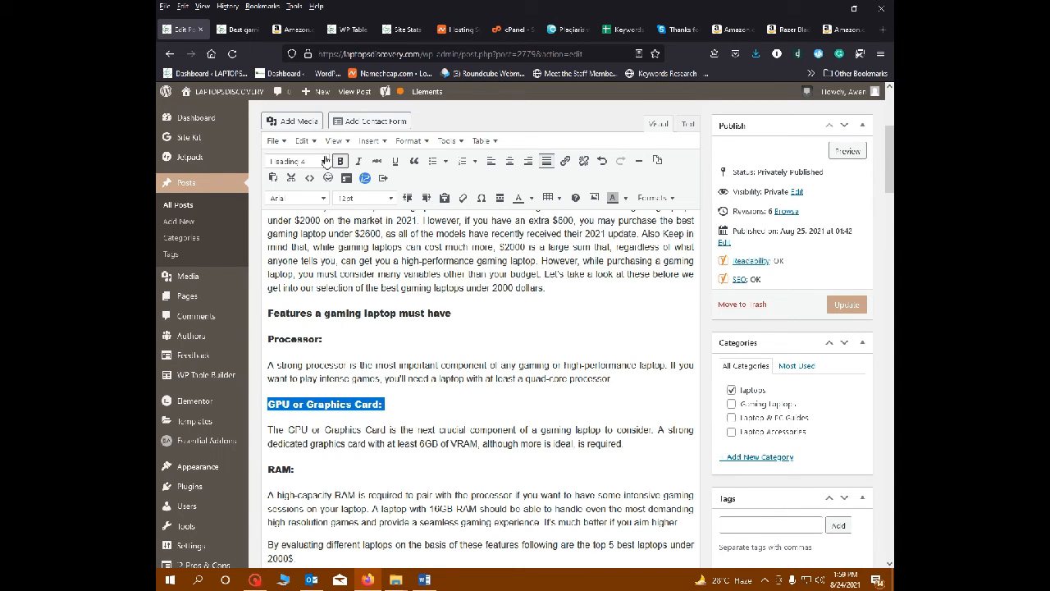
{"action": "scroll", "coordinate": [481, 370], "scroll_direction": "down", "scroll_amount": 7}
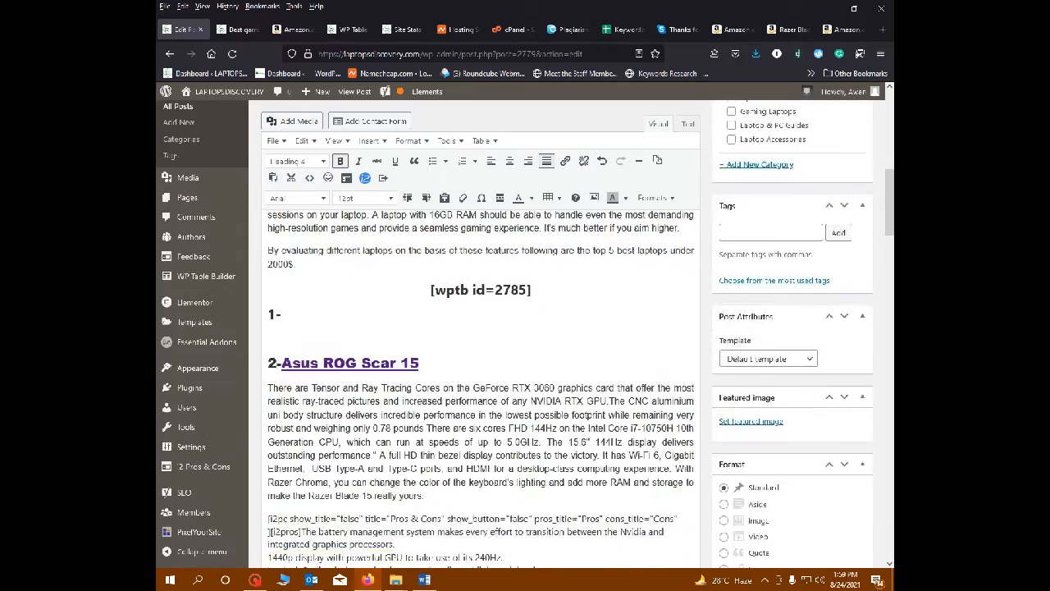
{"action": "scroll", "coordinate": [481, 369], "scroll_direction": "up", "scroll_amount": 3}
{"action": "scroll", "coordinate": [481, 369], "scroll_direction": "up", "scroll_amount": 2}
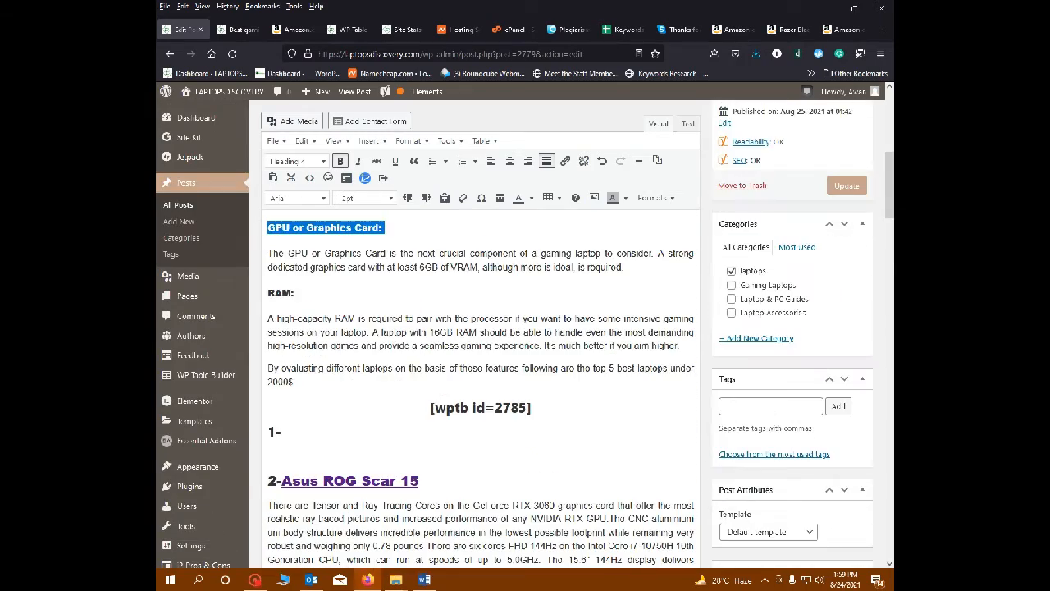
{"action": "left_click_drag", "start_coordinate": [295, 293], "coordinate": [268, 293]}
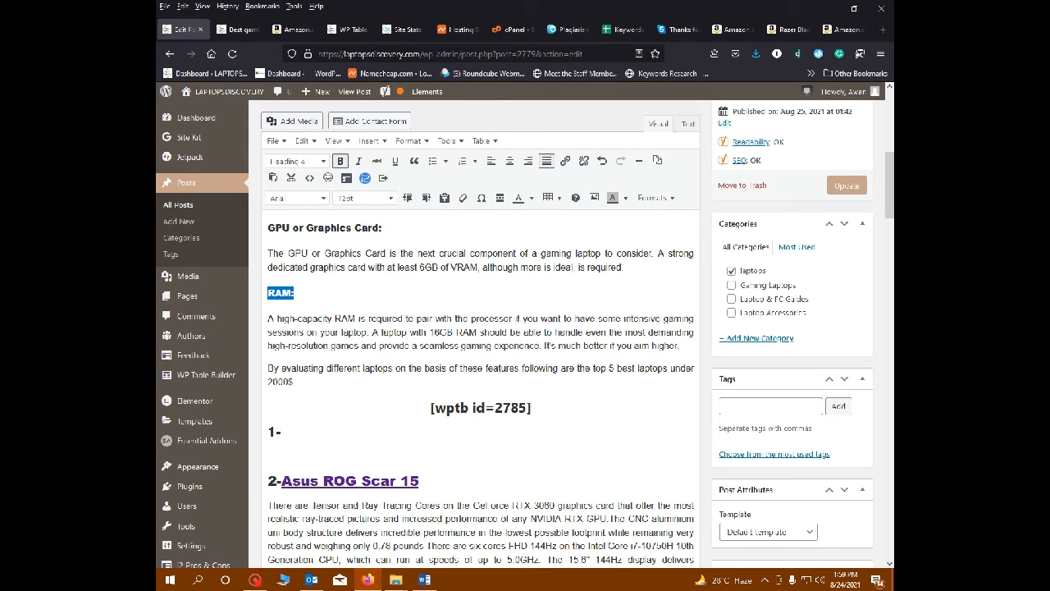
- Review the Yoast SEO focus keyphrase, Google preview, slug and meta description fields below the post
{"action": "scroll", "coordinate": [513, 387], "scroll_direction": "down", "scroll_amount": 15}
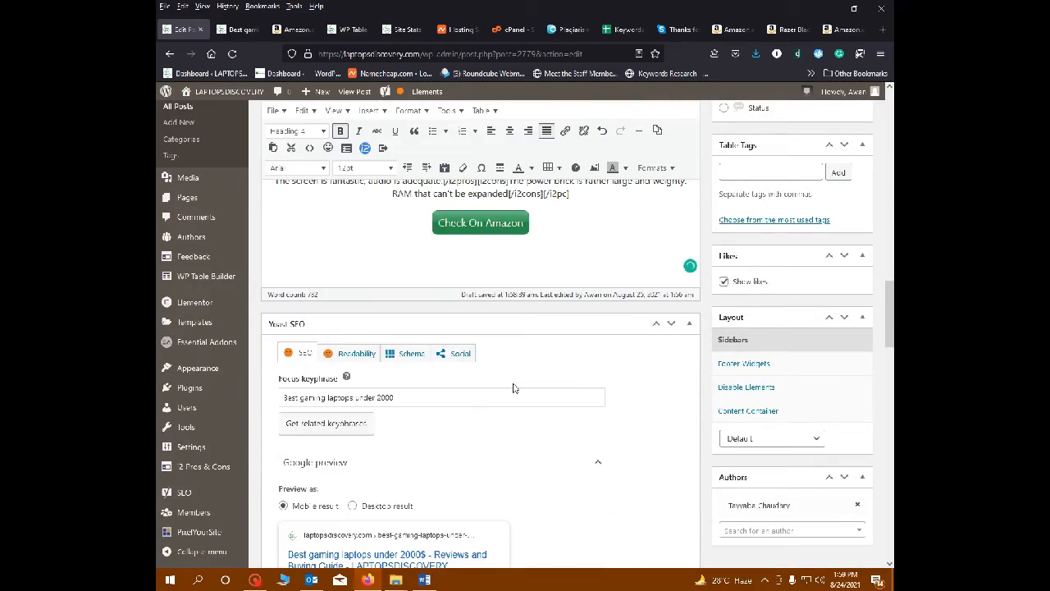
{"action": "scroll", "coordinate": [501, 391], "scroll_direction": "down", "scroll_amount": 4}
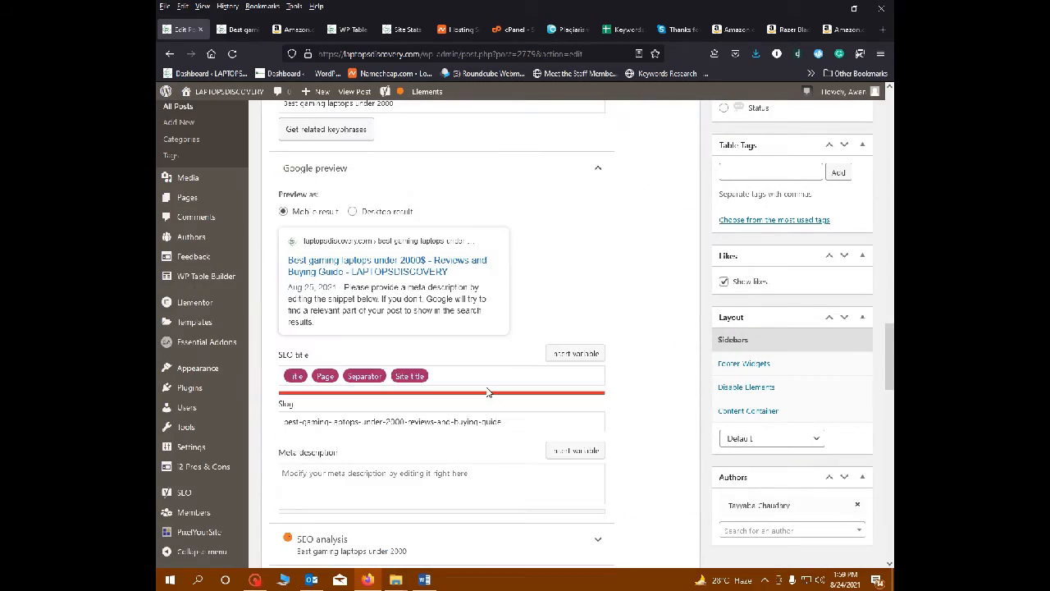
{"action": "scroll", "coordinate": [492, 392], "scroll_direction": "up", "scroll_amount": 6}
{"action": "scroll", "coordinate": [485, 393], "scroll_direction": "up", "scroll_amount": 4}
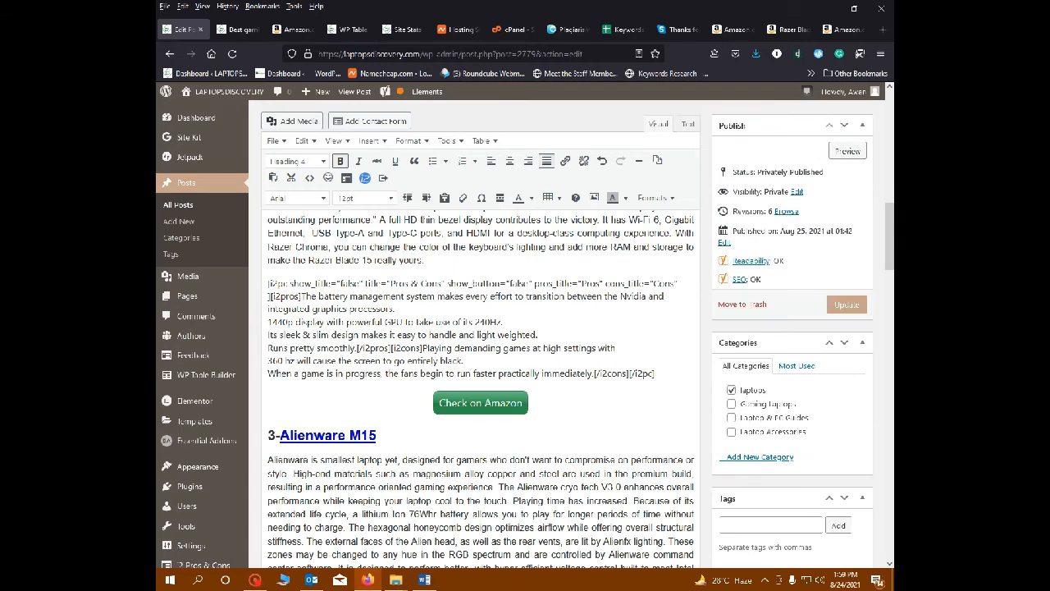
- Review the post body from the introduction through the laptop sections to the Yoast SEO settings
{"action": "scroll", "coordinate": [480, 394], "scroll_direction": "up", "scroll_amount": 5}
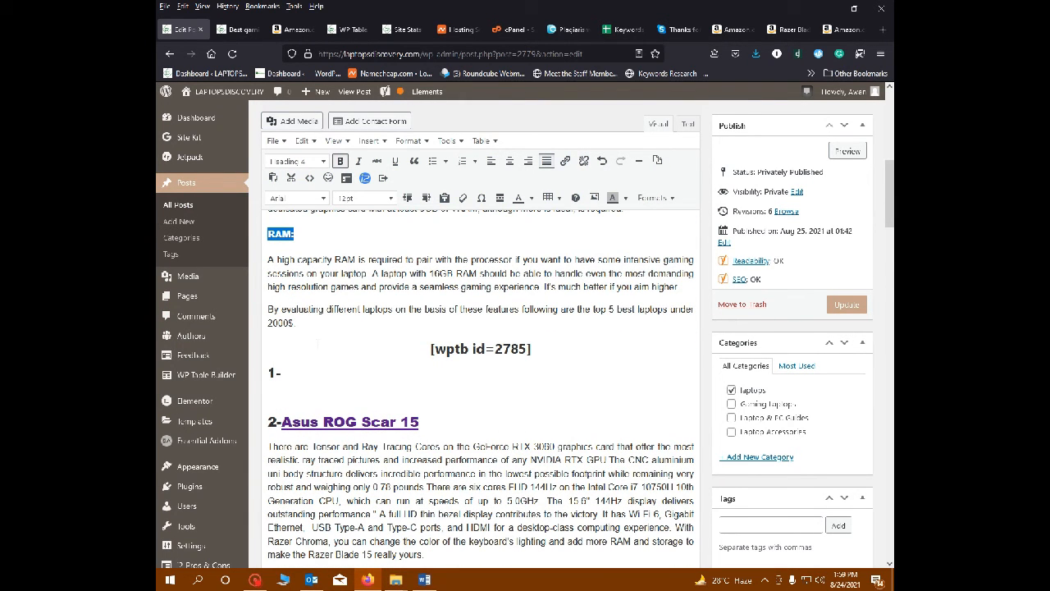
{"action": "scroll", "coordinate": [480, 393], "scroll_direction": "down", "scroll_amount": 4}
{"action": "scroll", "coordinate": [481, 394], "scroll_direction": "up", "scroll_amount": 5}
{"action": "scroll", "coordinate": [341, 205], "scroll_direction": "up", "scroll_amount": 10}
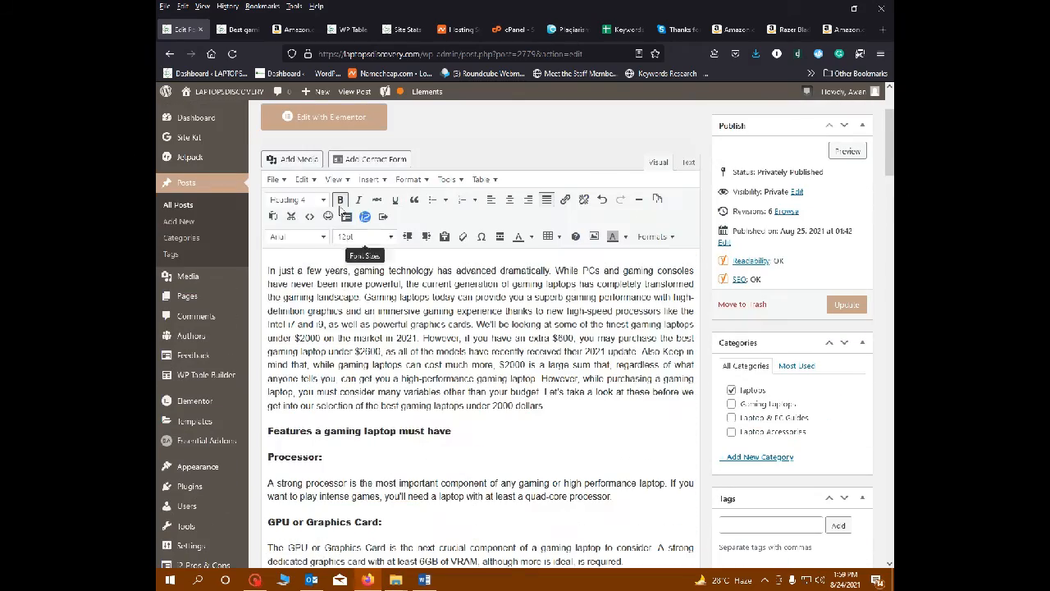
{"action": "scroll", "coordinate": [400, 268], "scroll_direction": "down", "scroll_amount": 10}
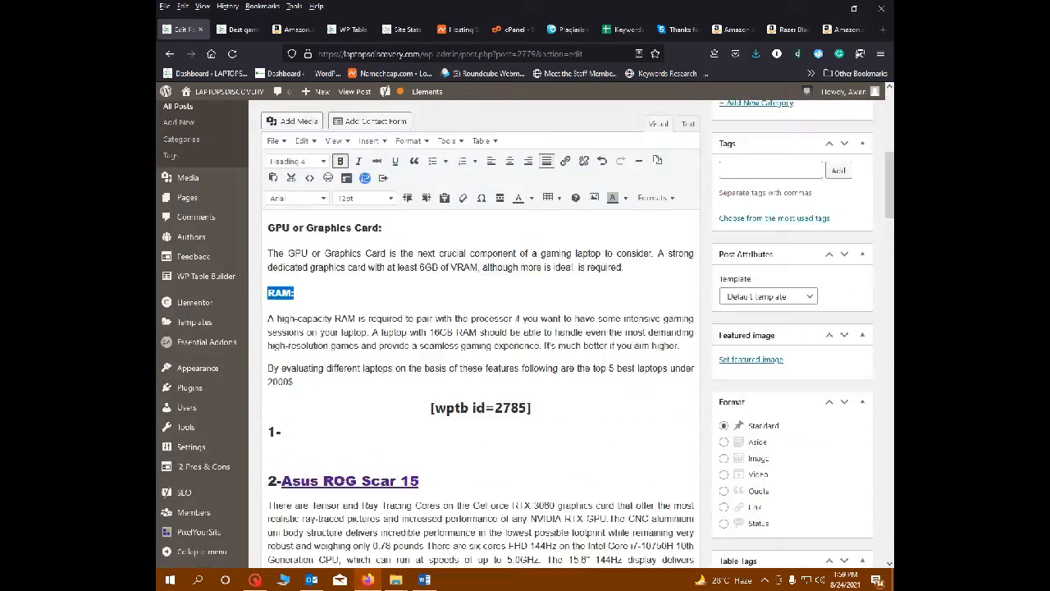
{"action": "scroll", "coordinate": [481, 345], "scroll_direction": "down", "scroll_amount": 4}
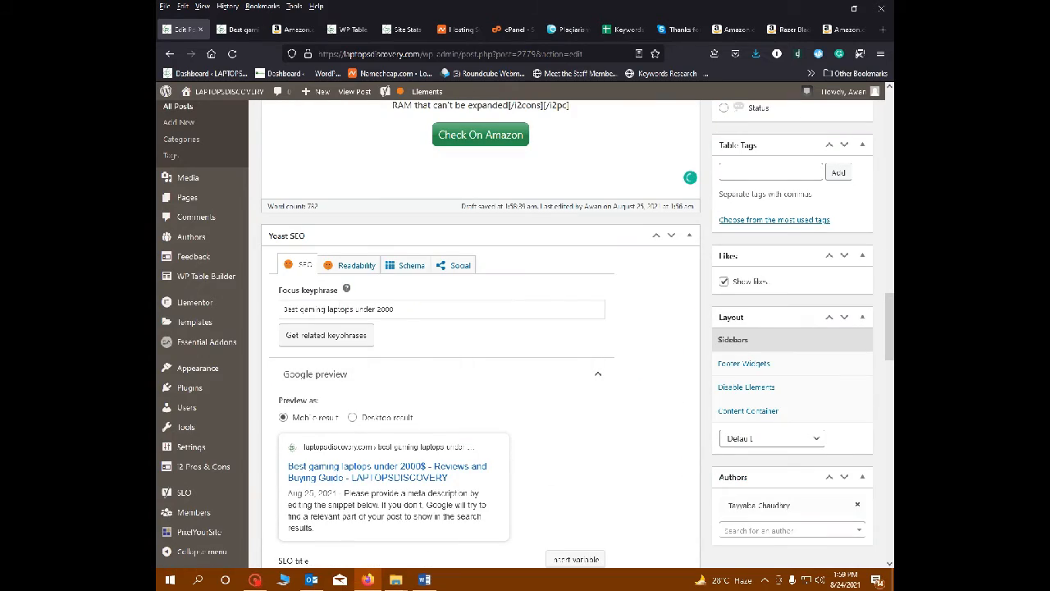
{"action": "scroll", "coordinate": [691, 178], "scroll_direction": "up", "scroll_amount": 5}
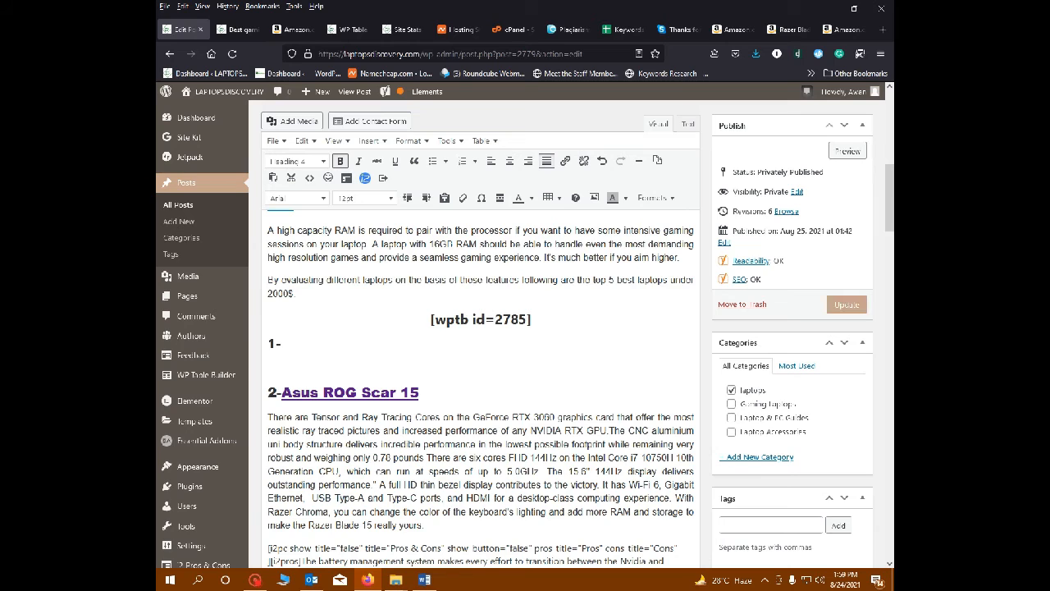
{"action": "left_click_drag", "start_coordinate": [268, 280], "coordinate": [281, 280]}
{"action": "left_click", "coordinate": [280, 280]}
- Copy the introduction's closing sentence, "Let's take a look at these before we get into our selection of the best gaming laptops under 2000 dollars.", into the meta description
{"action": "scroll", "coordinate": [480, 370], "scroll_direction": "up", "scroll_amount": 10}
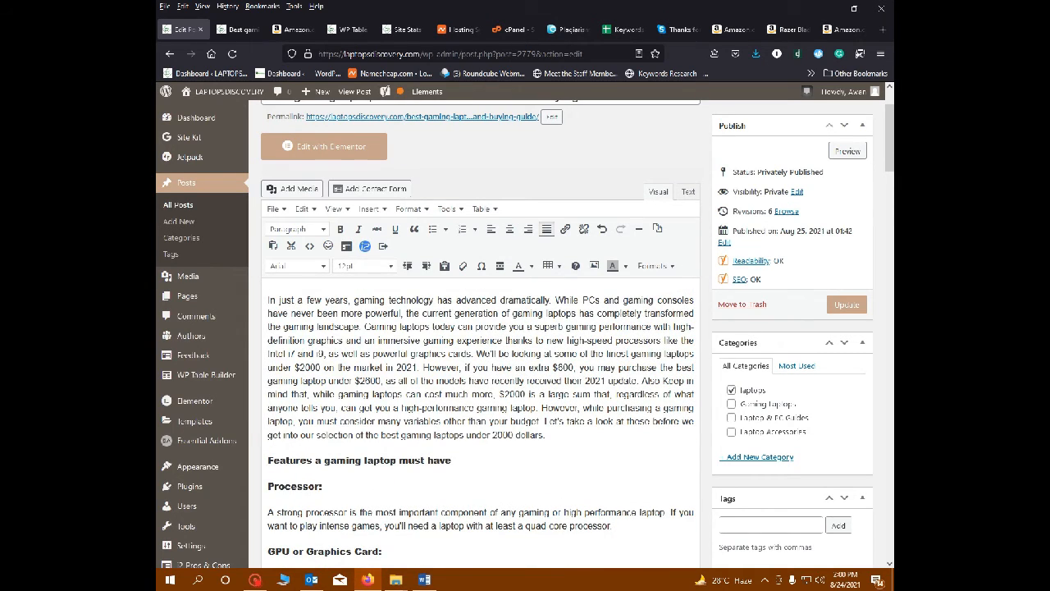
{"action": "left_click_drag", "start_coordinate": [545, 422], "coordinate": [547, 435]}
{"action": "key", "text": "ctrl+c"}
{"action": "scroll", "coordinate": [415, 382], "scroll_direction": "down", "scroll_amount": 20}
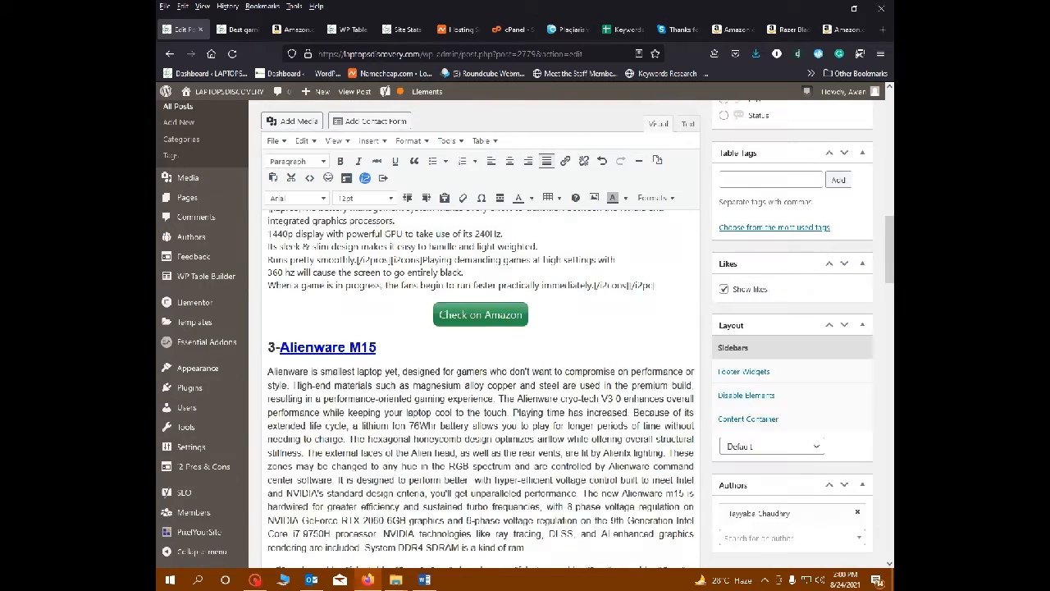
{"action": "scroll", "coordinate": [365, 375], "scroll_direction": "down", "scroll_amount": 3}
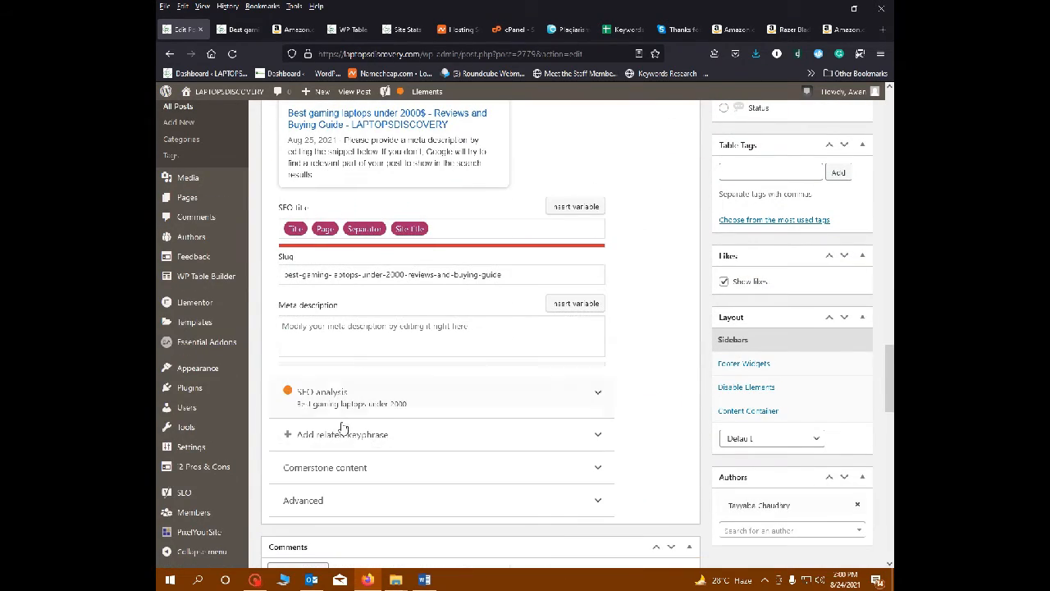
{"action": "left_click", "coordinate": [344, 337]}
{"action": "key", "text": "ctrl+v"}
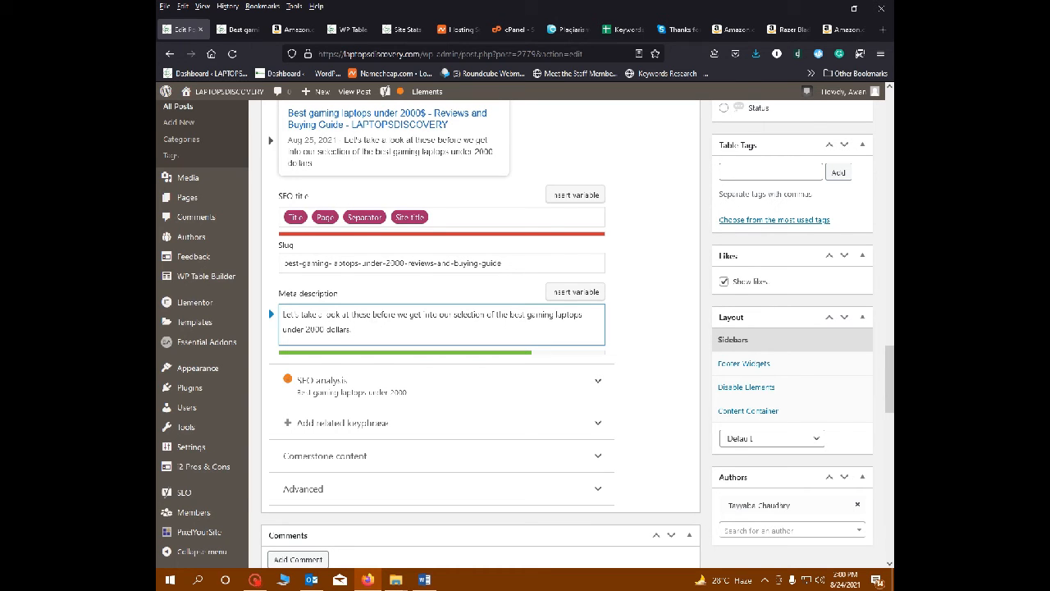
- Compare the "Best gaming laptops under 2000" part of the post title with the Yoast focus keyphrase
{"action": "scroll", "coordinate": [361, 296], "scroll_direction": "up", "scroll_amount": 20}
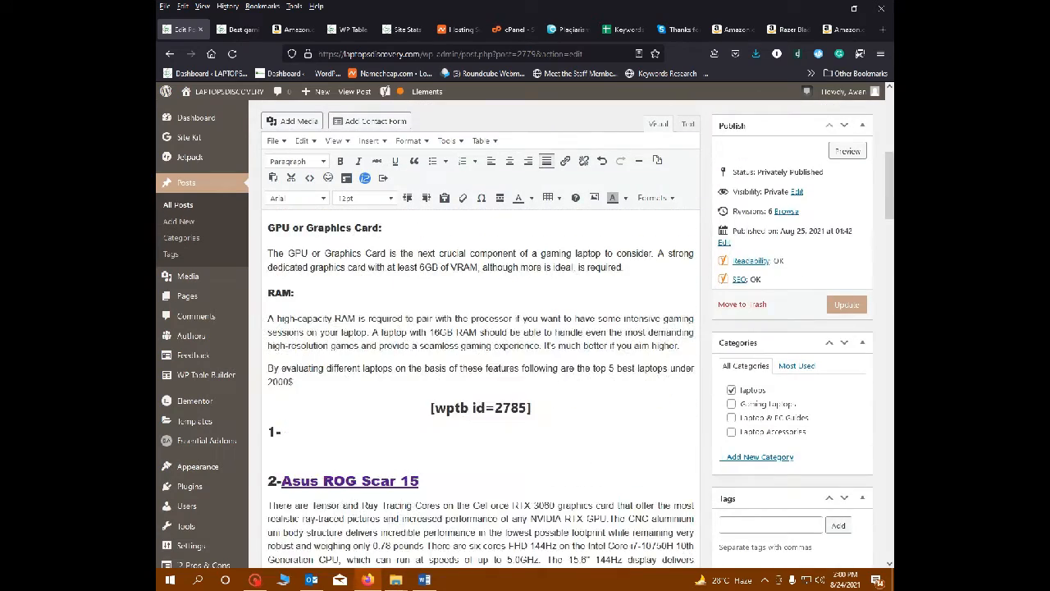
{"action": "left_click_drag", "start_coordinate": [268, 183], "coordinate": [449, 183]}
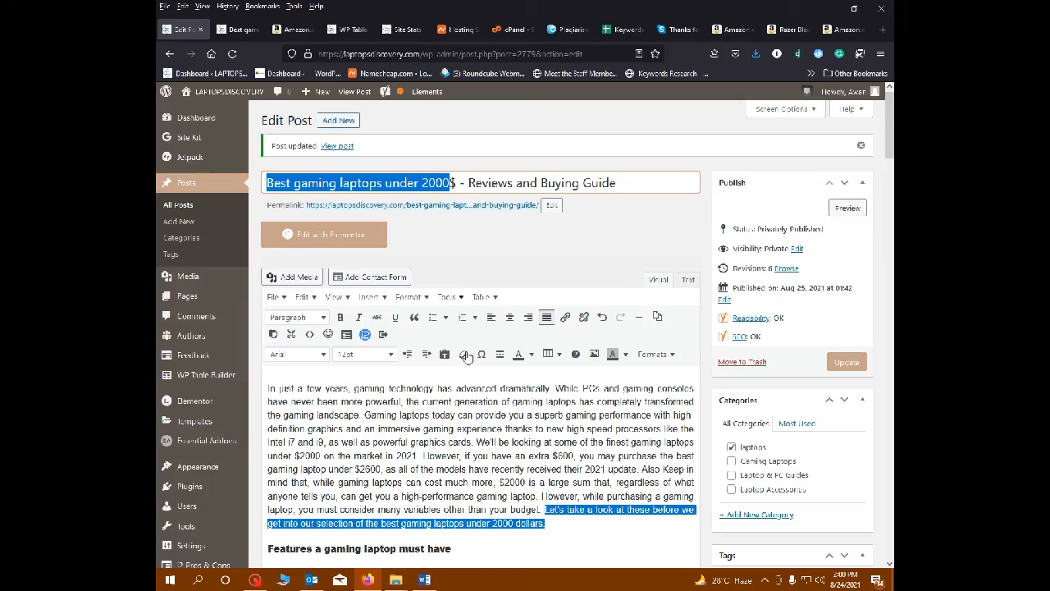
{"action": "scroll", "coordinate": [434, 361], "scroll_direction": "down", "scroll_amount": 3}
{"action": "scroll", "coordinate": [481, 369], "scroll_direction": "down", "scroll_amount": 20}
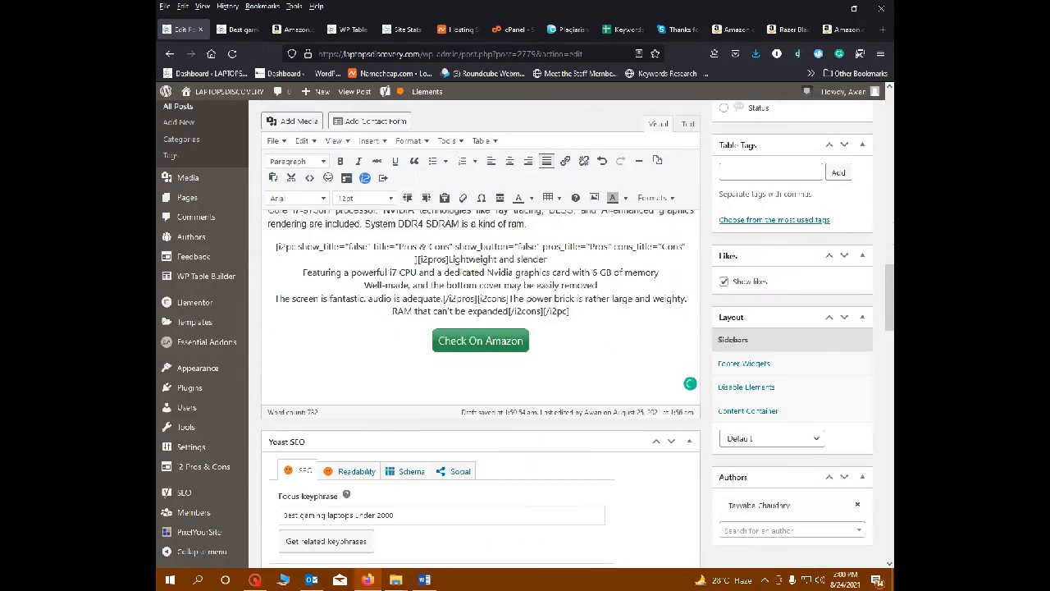
{"action": "scroll", "coordinate": [481, 369], "scroll_direction": "up", "scroll_amount": 5}
{"action": "scroll", "coordinate": [459, 172], "scroll_direction": "up", "scroll_amount": 15}
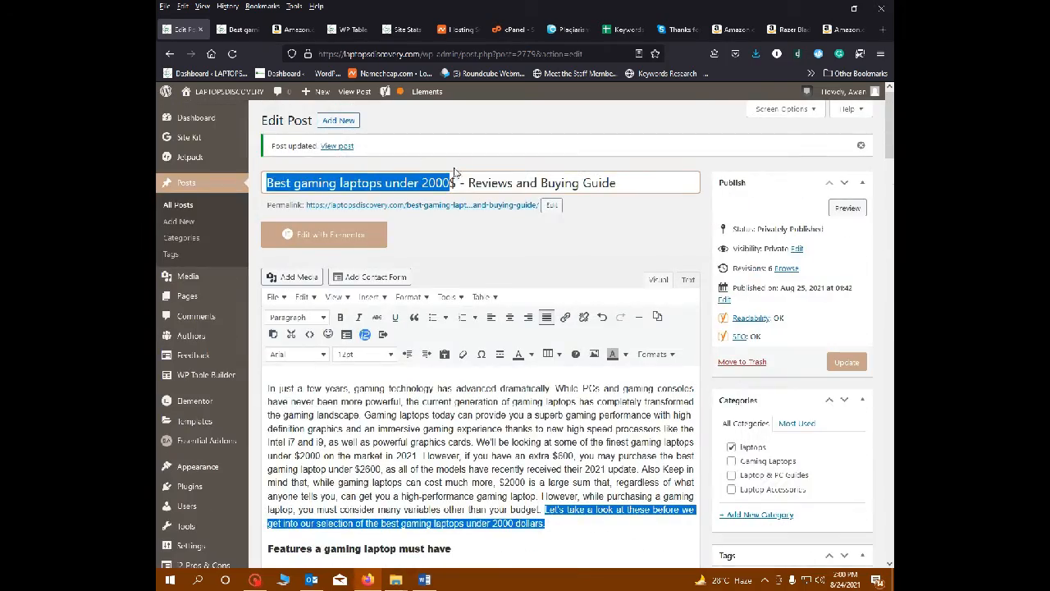
- Try replacing "these" in the meta description with "Best gaming laptops under 2000$" from the post title, and dismiss the Grammarly notice
{"action": "left_click_drag", "start_coordinate": [453, 182], "coordinate": [267, 183]}
{"action": "scroll", "coordinate": [268, 202], "scroll_direction": "down", "scroll_amount": 5}
{"action": "scroll", "coordinate": [481, 328], "scroll_direction": "down", "scroll_amount": 15}
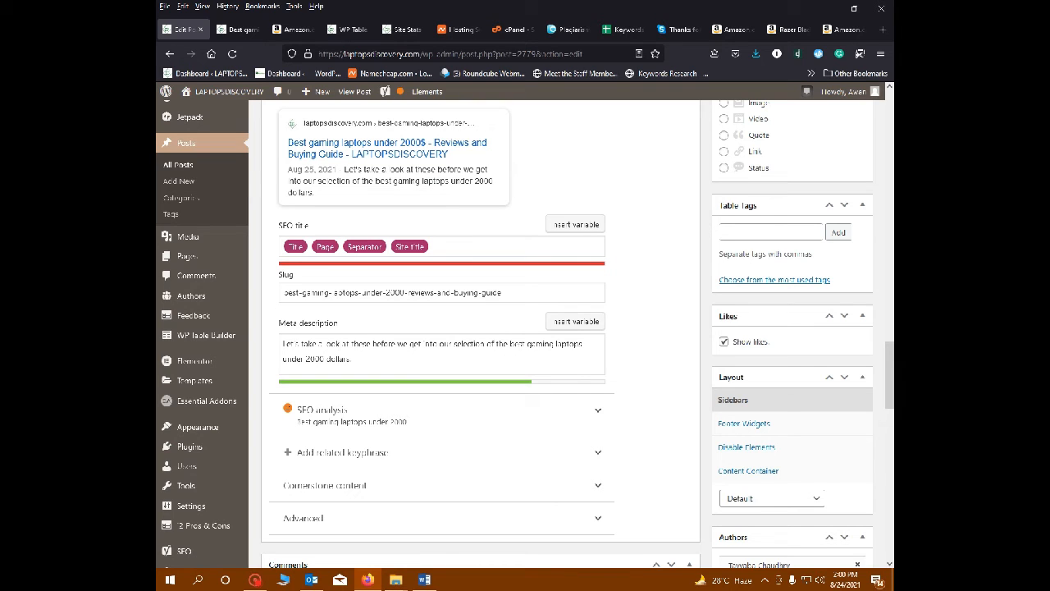
{"action": "double_click", "coordinate": [361, 344]}
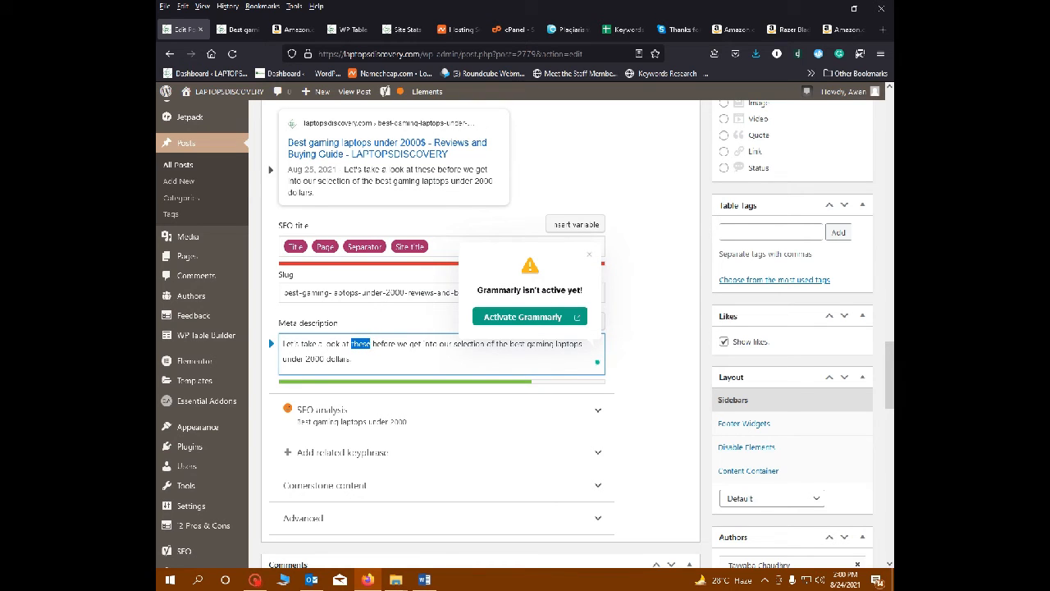
{"action": "type", "text": "Best gaming laptops under 2000$"}
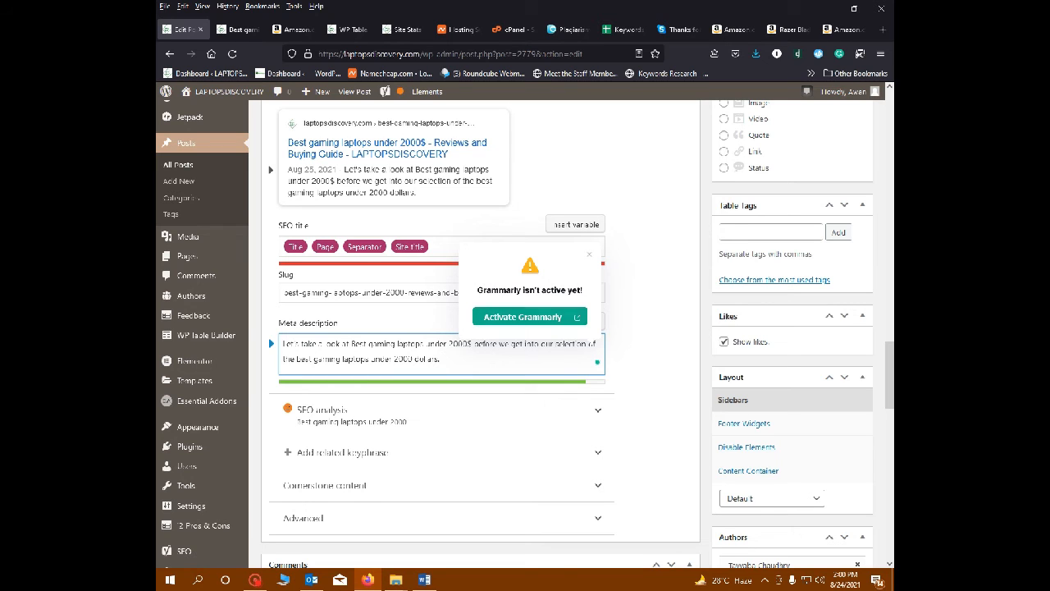
{"action": "left_click", "coordinate": [589, 255]}
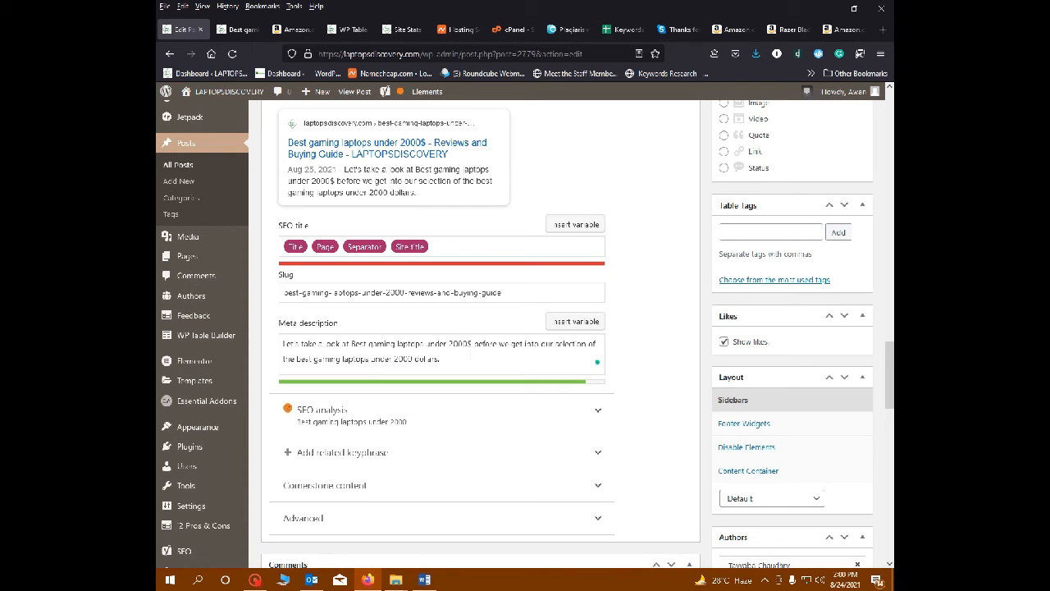
- Restore the introduction's original closing sentence as the whole meta description
{"action": "left_click", "coordinate": [442, 353]}
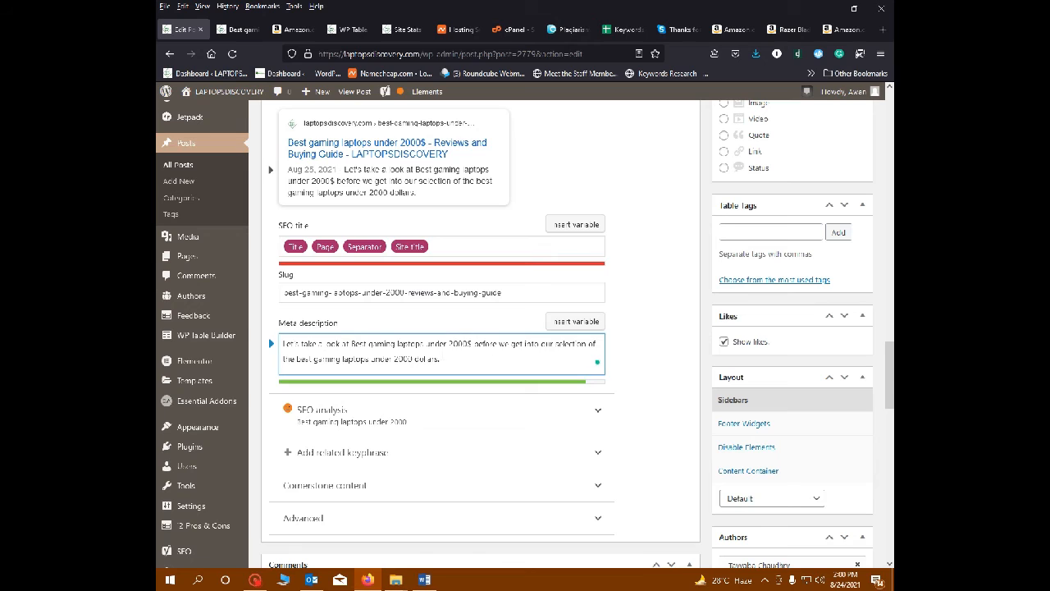
{"action": "key", "text": "ctrl+a"}
{"action": "key", "text": "ctrl+v"}
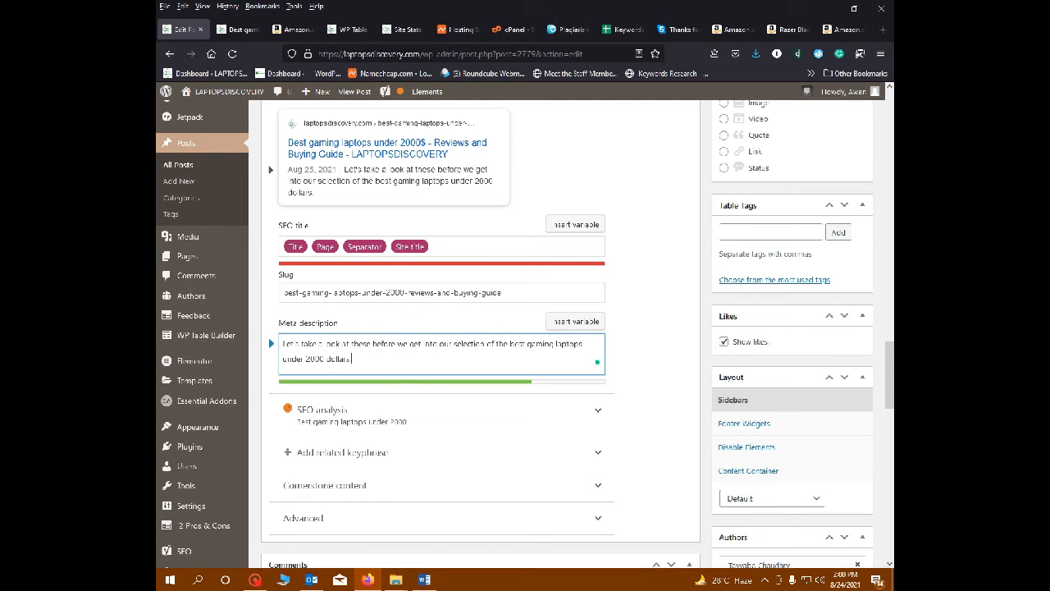
- Highlight "best gaming laptops under 2000 dollars" in the meta description to check where the keyphrase occurs, and clear the selection
{"action": "key", "text": "ctrl+shift+Left"}
{"action": "key", "text": "ctrl+shift+Left"}
{"action": "key", "text": "ctrl+shift+Left"}
{"action": "key", "text": "ctrl+shift+Left"}
{"action": "key", "text": "ctrl+shift+Left"}
{"action": "key", "text": "ctrl+shift+Left"}
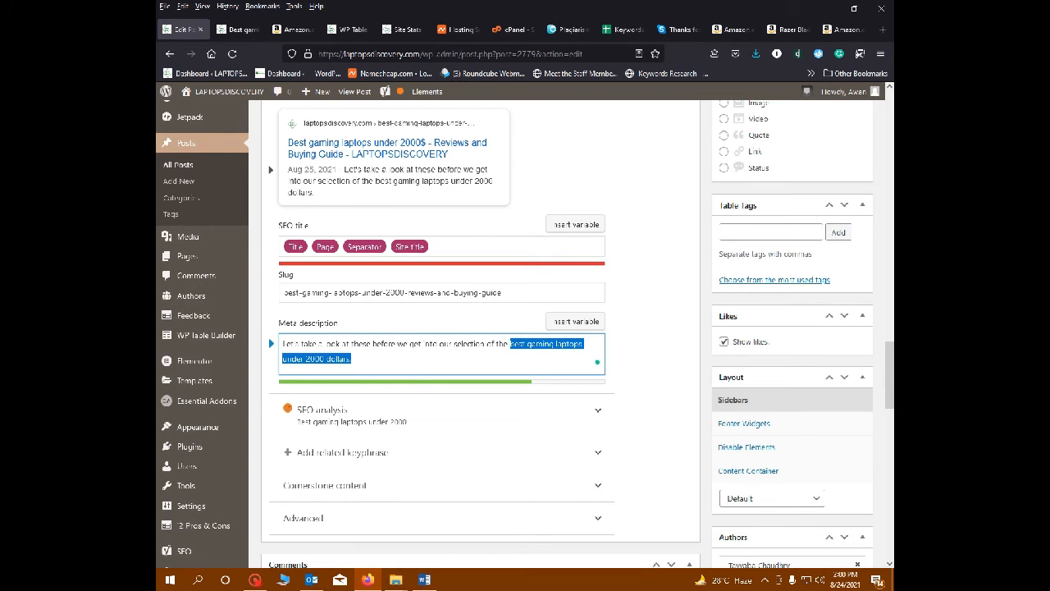
{"action": "left_click_drag", "start_coordinate": [352, 358], "coordinate": [350, 358]}
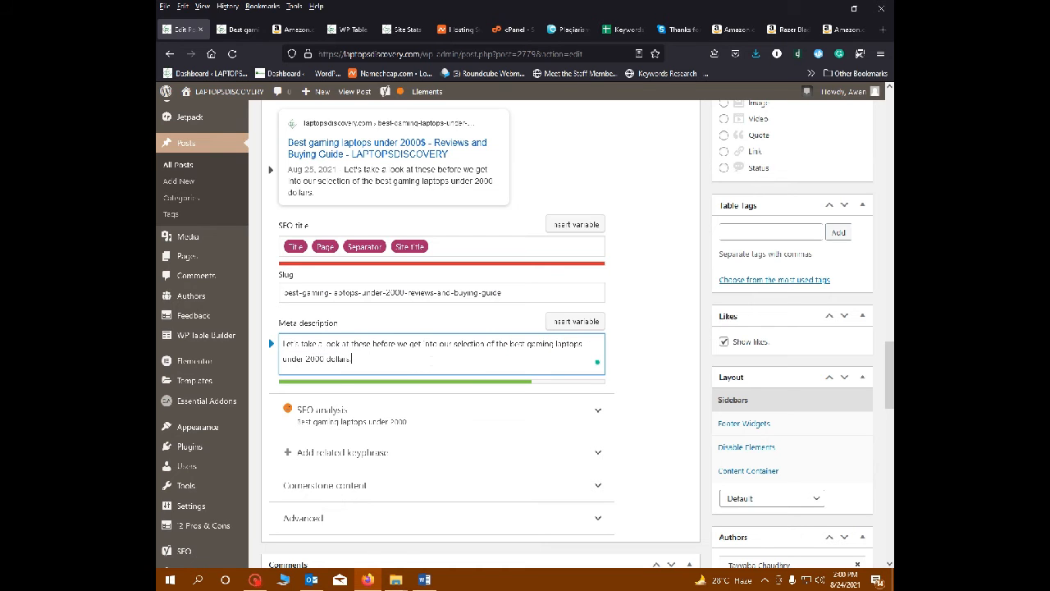
- Review the focus keyphrase and Google preview in the Yoast SEO section together with the end of the post
{"action": "scroll", "coordinate": [414, 398], "scroll_direction": "up", "scroll_amount": 4}
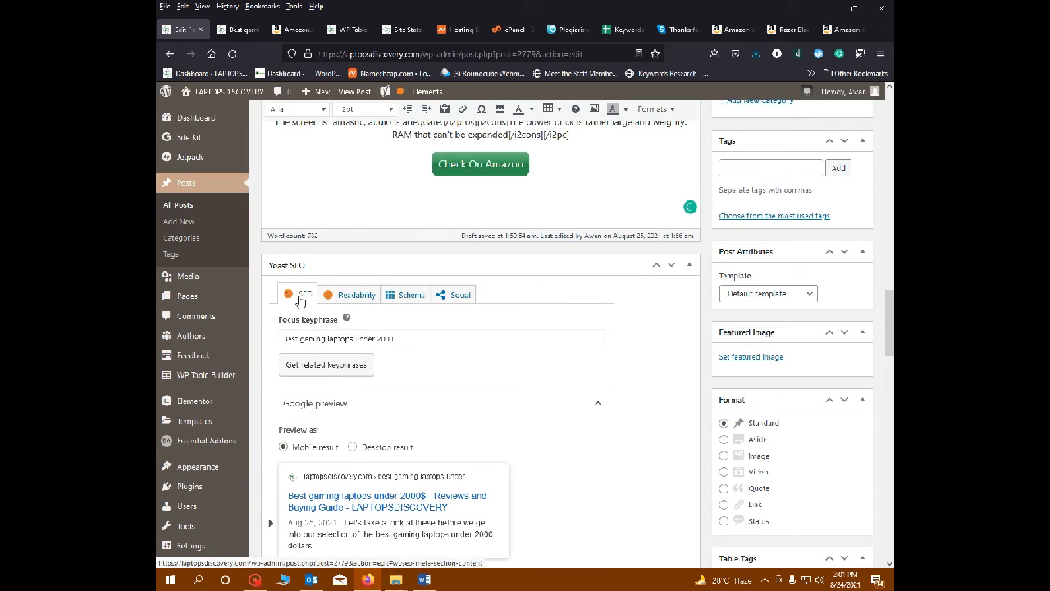
{"action": "scroll", "coordinate": [300, 302], "scroll_direction": "up", "scroll_amount": 3}
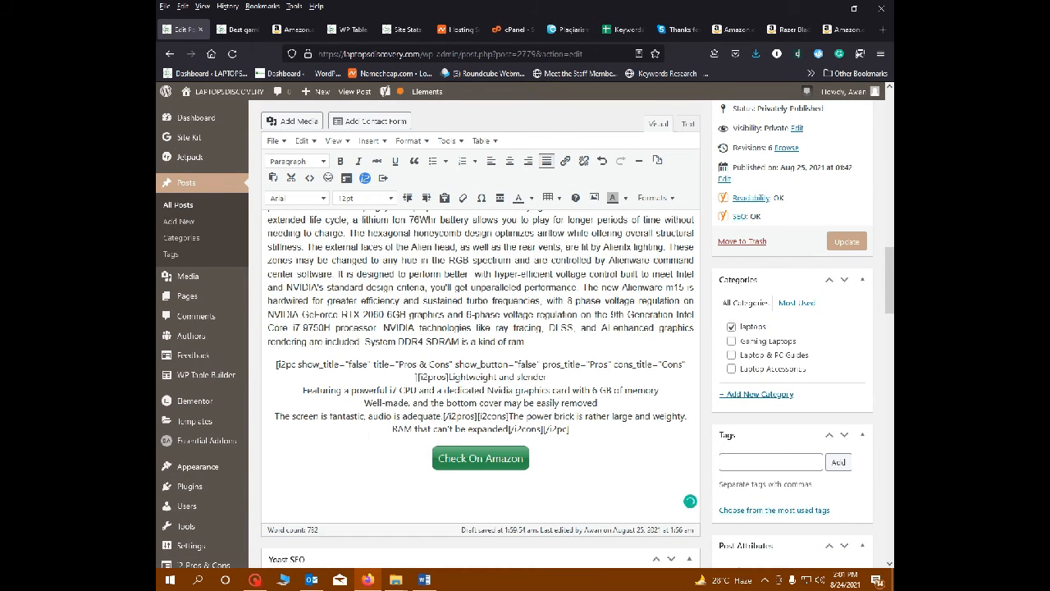
{"action": "scroll", "coordinate": [368, 441], "scroll_direction": "down", "scroll_amount": 3}
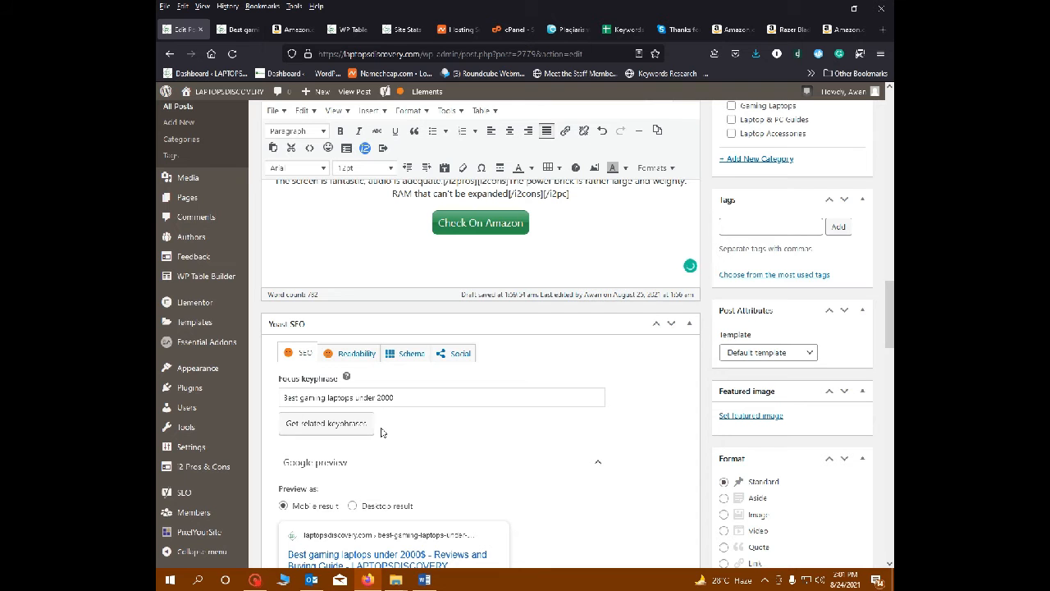
{"action": "scroll", "coordinate": [402, 390], "scroll_direction": "down", "scroll_amount": 3}
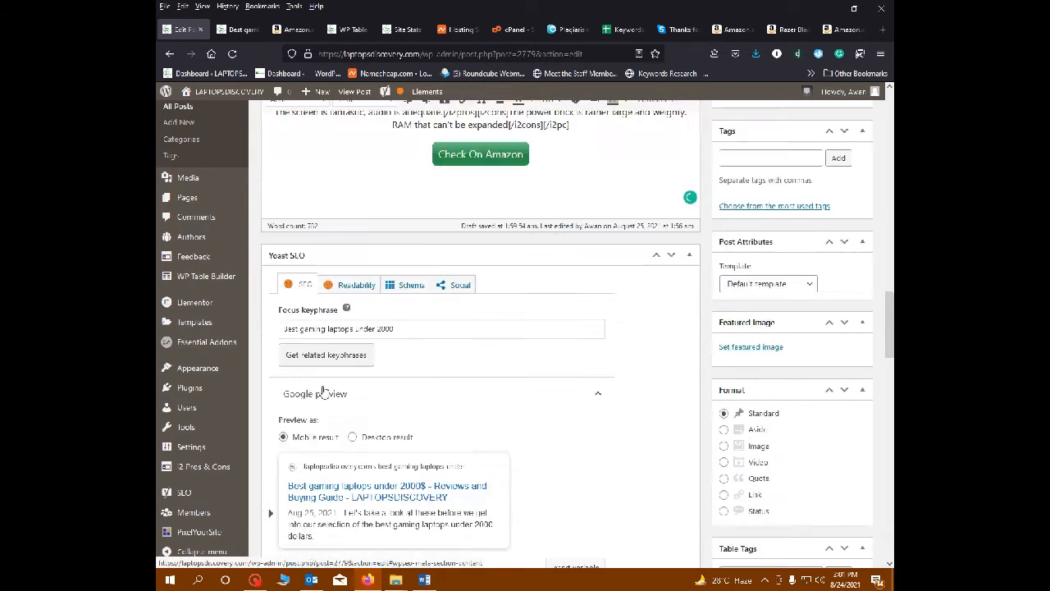
{"action": "scroll", "coordinate": [400, 404], "scroll_direction": "up", "scroll_amount": 2}
{"action": "scroll", "coordinate": [400, 404], "scroll_direction": "up", "scroll_amount": 3}
{"action": "scroll", "coordinate": [386, 394], "scroll_direction": "down", "scroll_amount": 5}
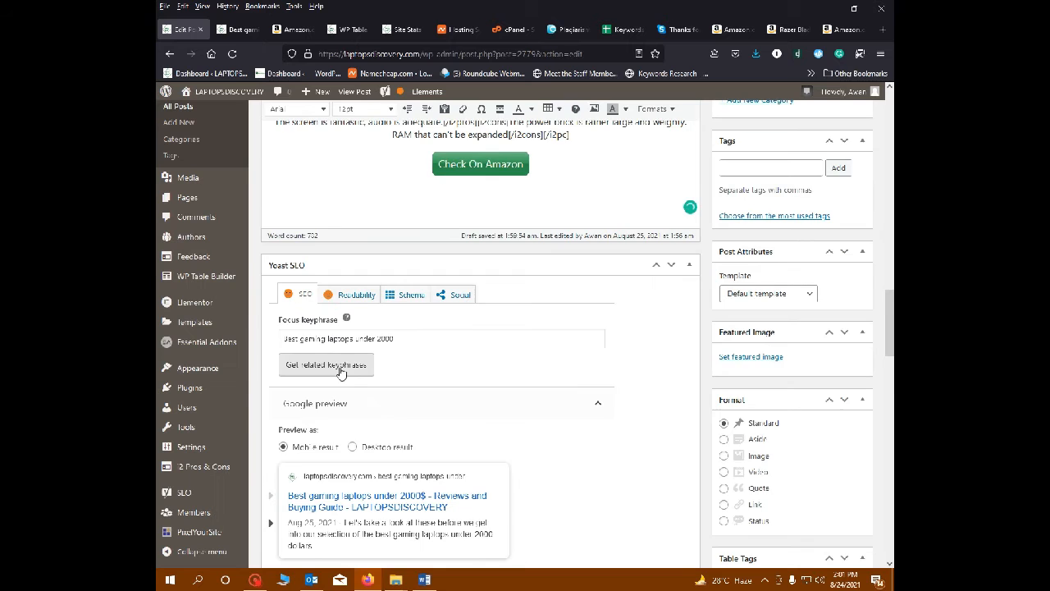
{"action": "scroll", "coordinate": [340, 377], "scroll_direction": "down", "scroll_amount": 2}
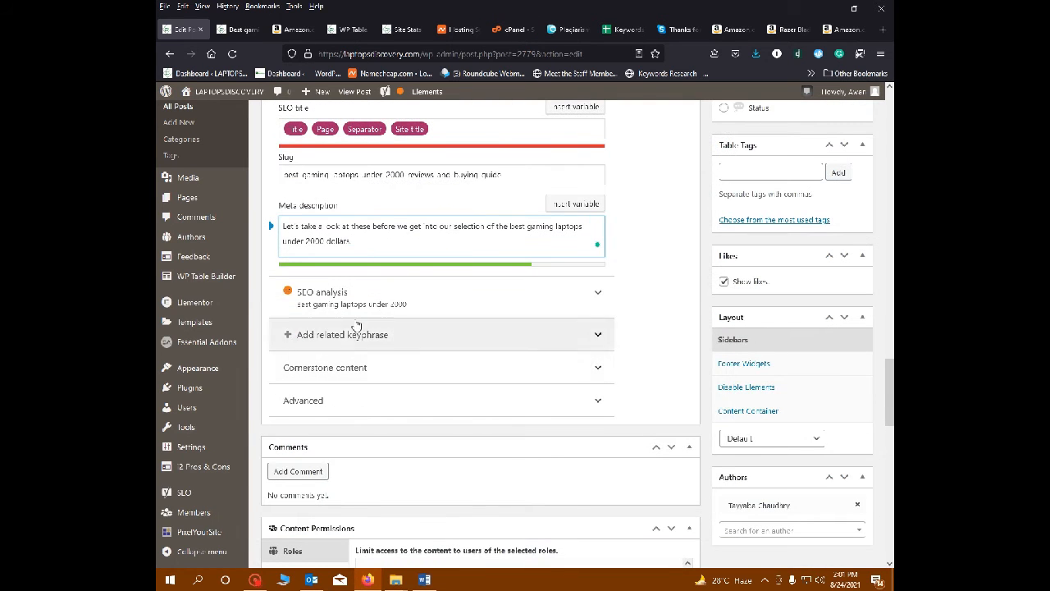
- Expand the SEO analysis for the focus keyphrase and examine its problems, improvements and good results
{"action": "left_click", "coordinate": [480, 304]}
{"action": "scroll", "coordinate": [452, 304], "scroll_direction": "down", "scroll_amount": 2}
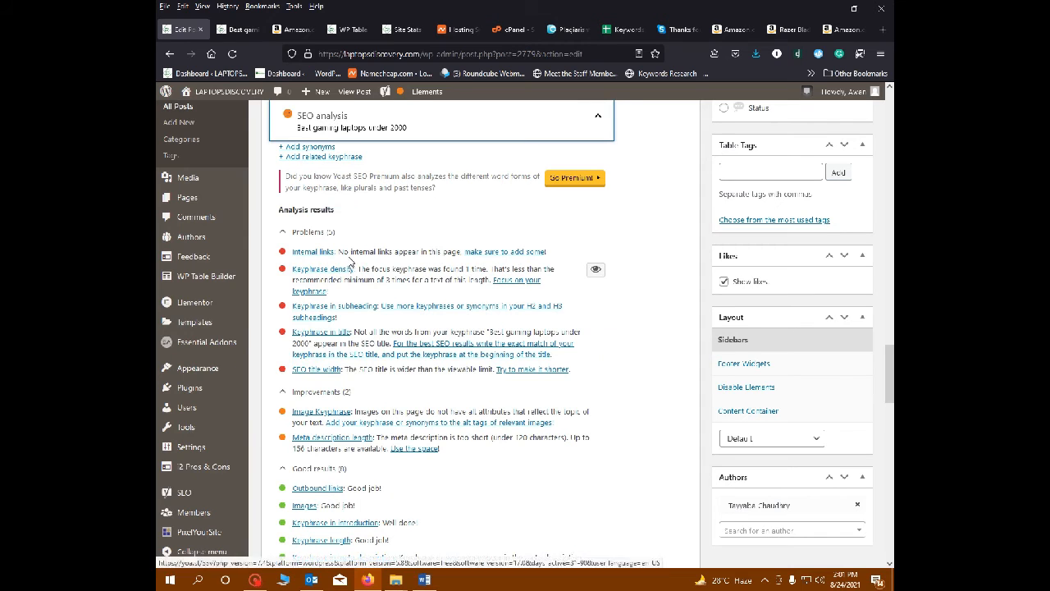
{"action": "scroll", "coordinate": [426, 260], "scroll_direction": "up", "scroll_amount": 6}
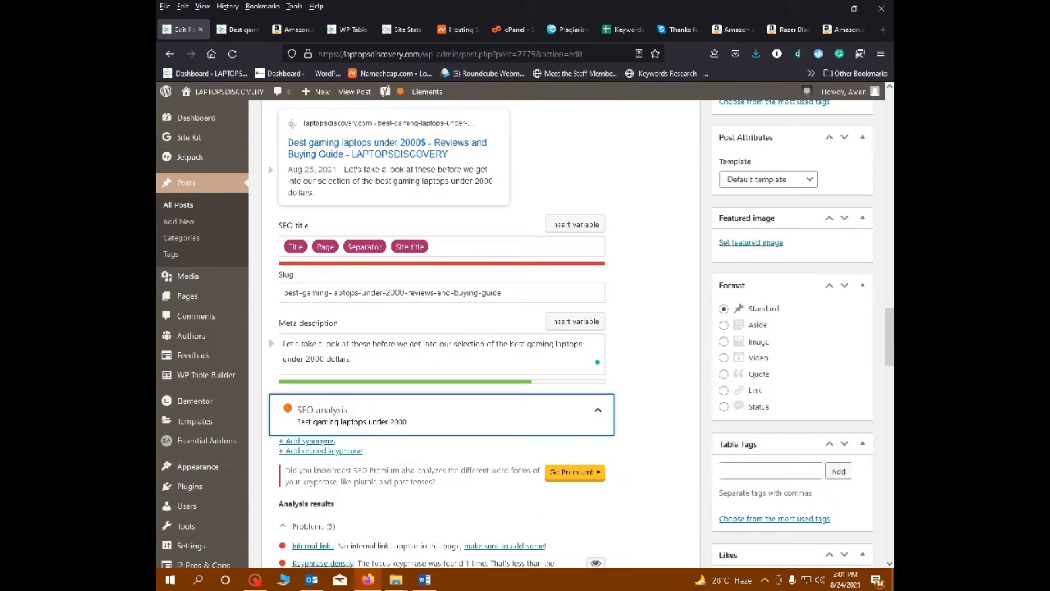
{"action": "scroll", "coordinate": [413, 352], "scroll_direction": "up", "scroll_amount": 2}
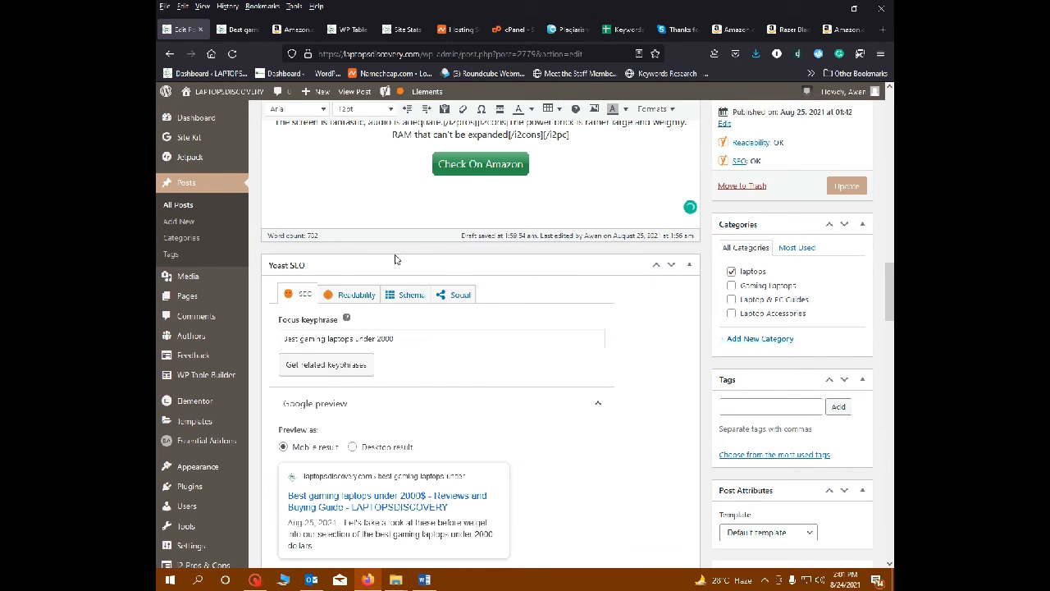
{"action": "scroll", "coordinate": [395, 259], "scroll_direction": "up", "scroll_amount": 2}
{"action": "scroll", "coordinate": [429, 304], "scroll_direction": "down", "scroll_amount": 7}
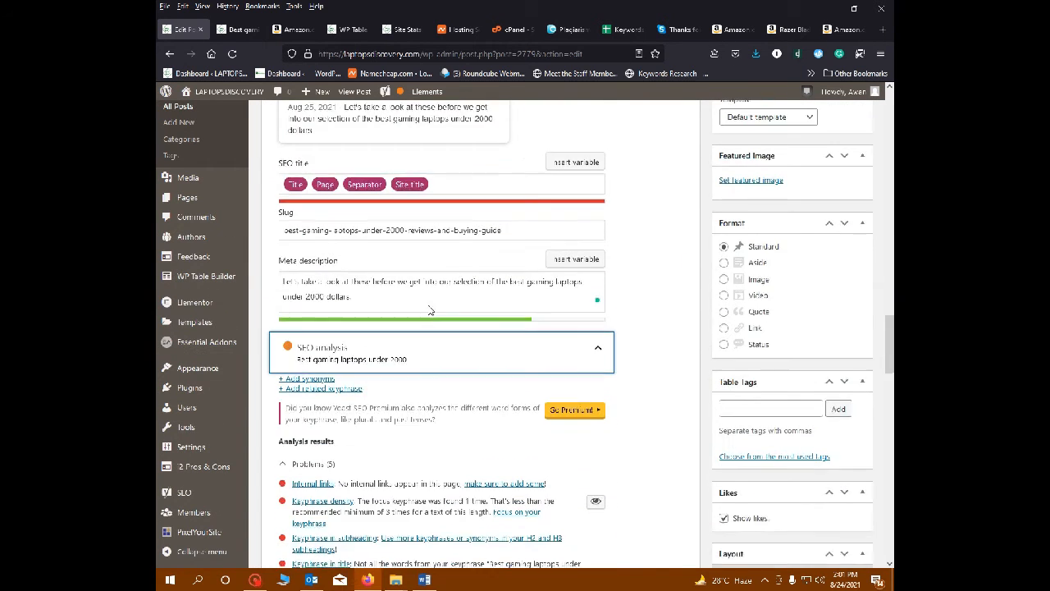
{"action": "scroll", "coordinate": [429, 310], "scroll_direction": "down", "scroll_amount": 3}
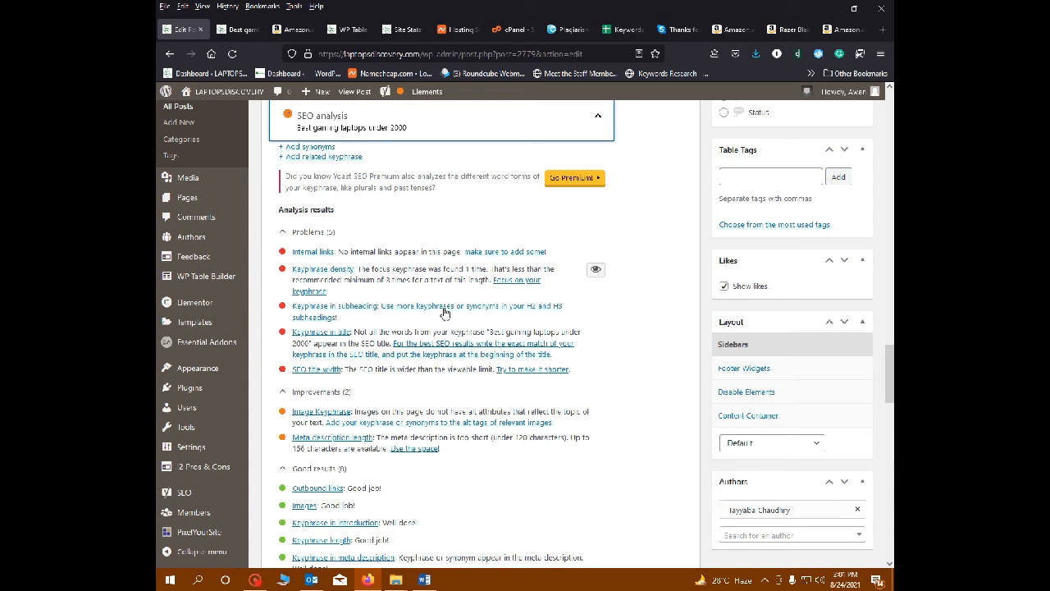
- Highlight the focus keyphrase and check its use in the post title and introduction
{"action": "scroll", "coordinate": [443, 314], "scroll_direction": "up", "scroll_amount": 8}
{"action": "scroll", "coordinate": [396, 340], "scroll_direction": "up", "scroll_amount": 2}
{"action": "left_click_drag", "start_coordinate": [395, 338], "coordinate": [282, 338]}
{"action": "scroll", "coordinate": [470, 320], "scroll_direction": "up", "scroll_amount": 10}
{"action": "scroll", "coordinate": [480, 329], "scroll_direction": "up", "scroll_amount": 15}
{"action": "scroll", "coordinate": [480, 328], "scroll_direction": "down", "scroll_amount": 1}
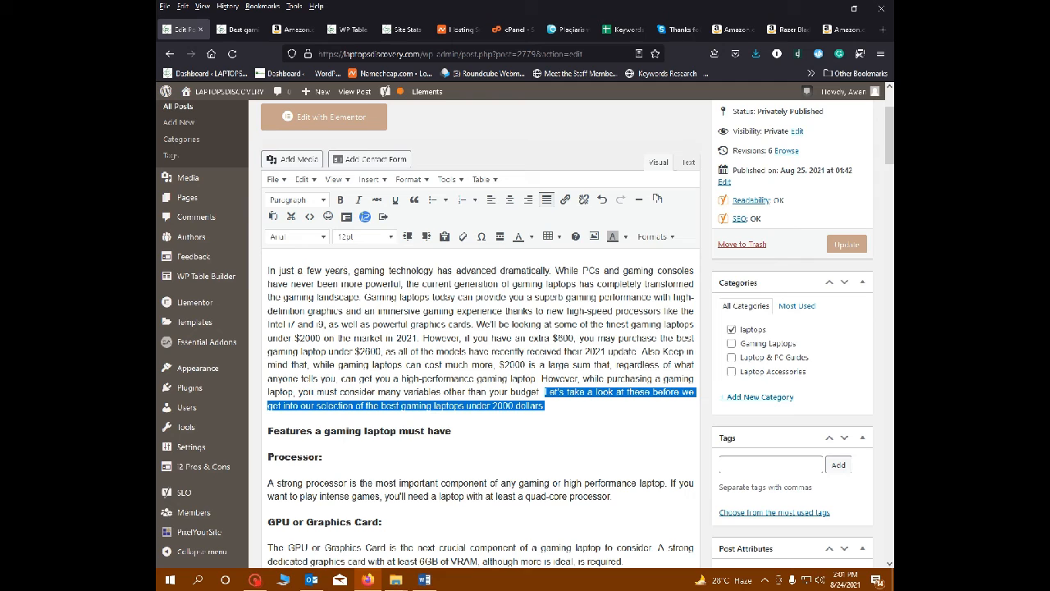
{"action": "scroll", "coordinate": [480, 328], "scroll_direction": "up", "scroll_amount": 2}
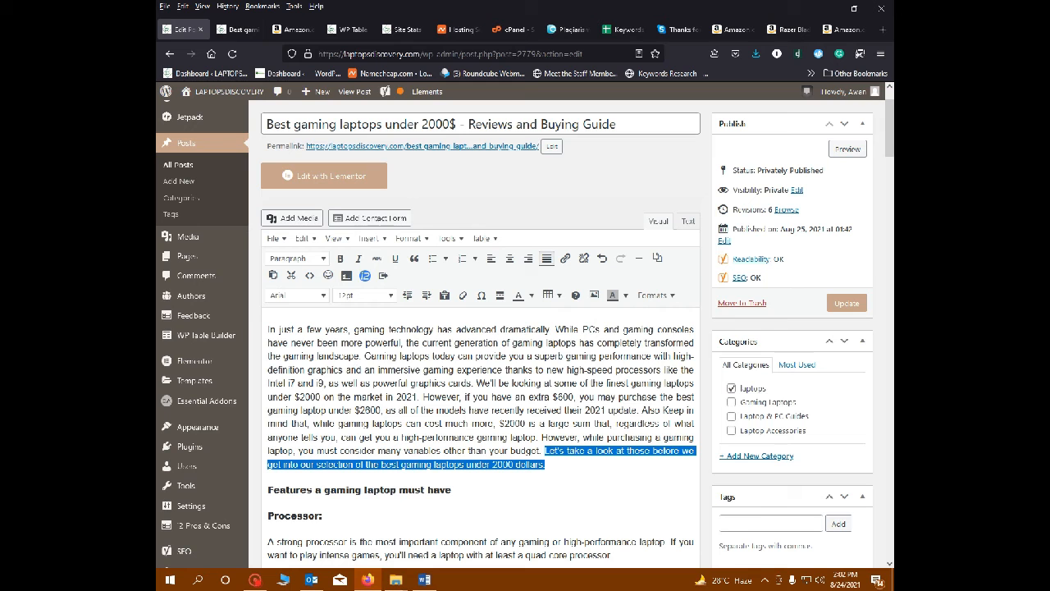
{"action": "scroll", "coordinate": [525, 332], "scroll_direction": "down", "scroll_amount": 1}
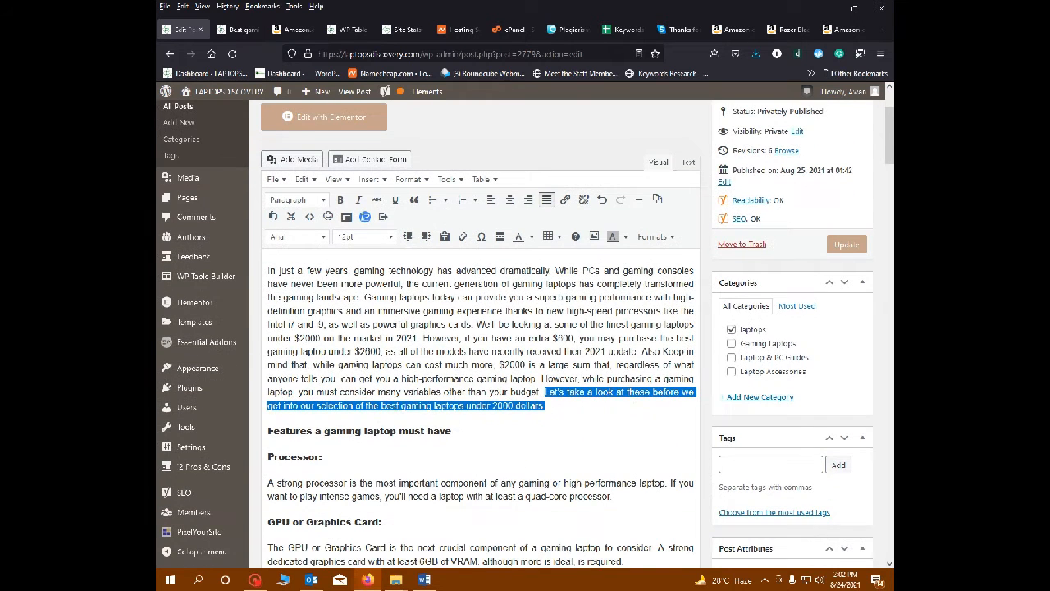
- Append " - Best gaming laptops under 2000" to the "2-Asus ROG Scar 15" heading
{"action": "left_click", "coordinate": [545, 406]}
{"action": "scroll", "coordinate": [525, 386], "scroll_direction": "down", "scroll_amount": 4}
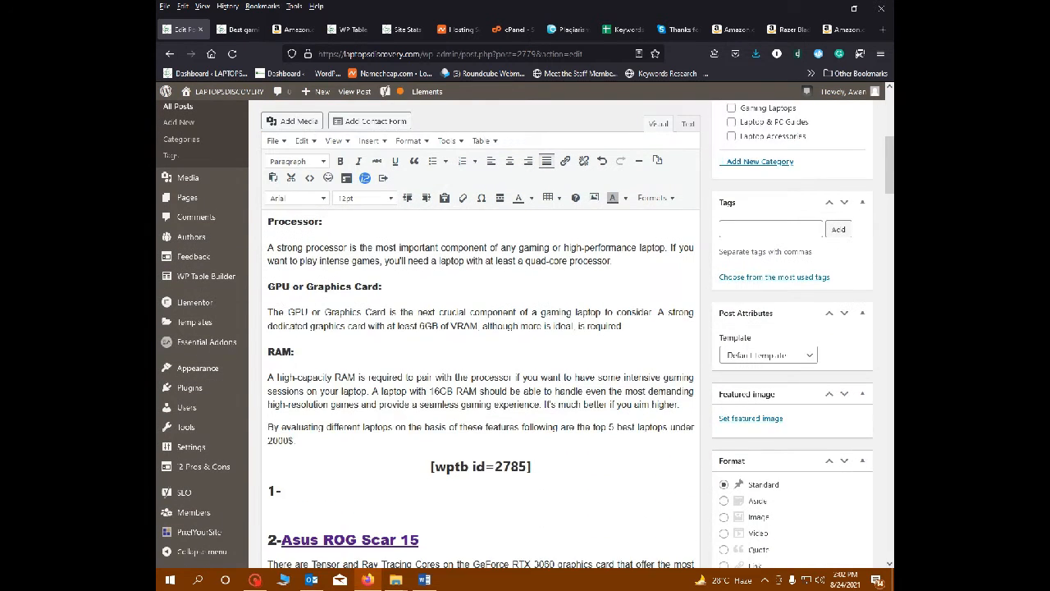
{"action": "scroll", "coordinate": [481, 386], "scroll_direction": "down", "scroll_amount": 3}
{"action": "left_click_drag", "start_coordinate": [282, 364], "coordinate": [431, 364]}
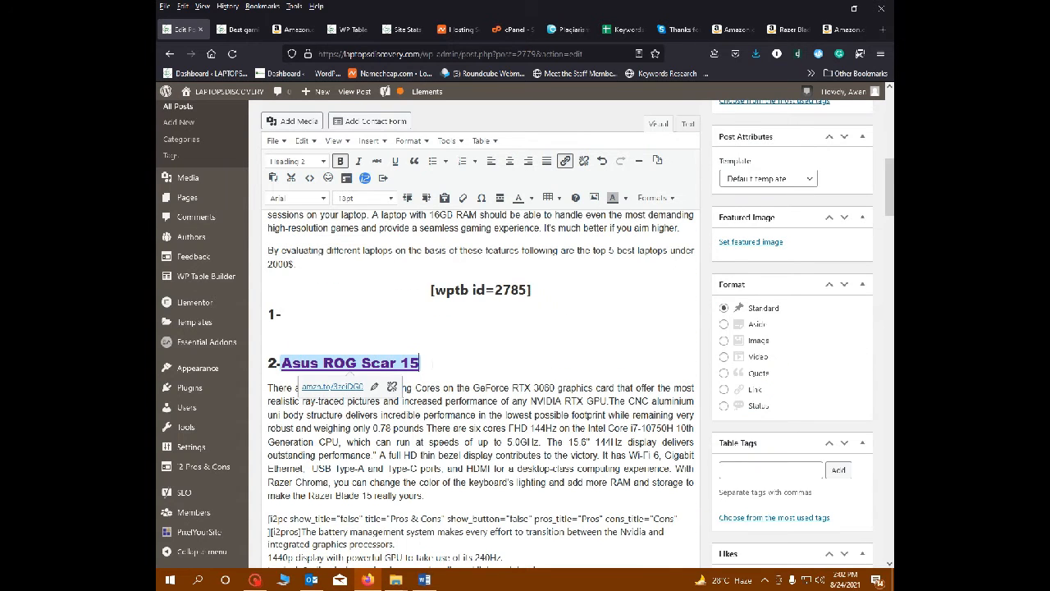
{"action": "type", "text": "-"}
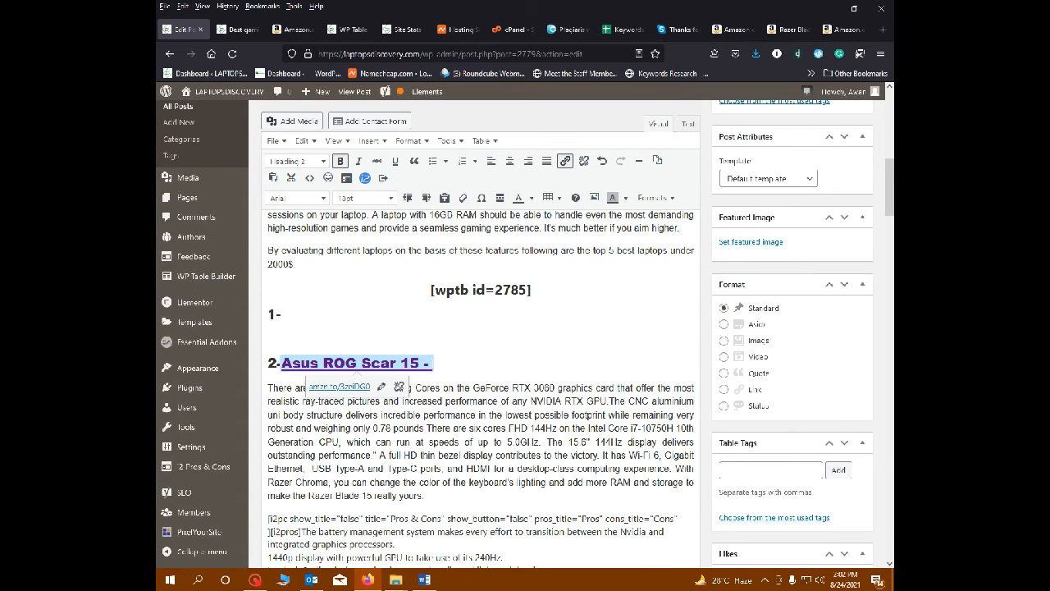
{"action": "type", "text": "Best gaming laptops under 2000"}
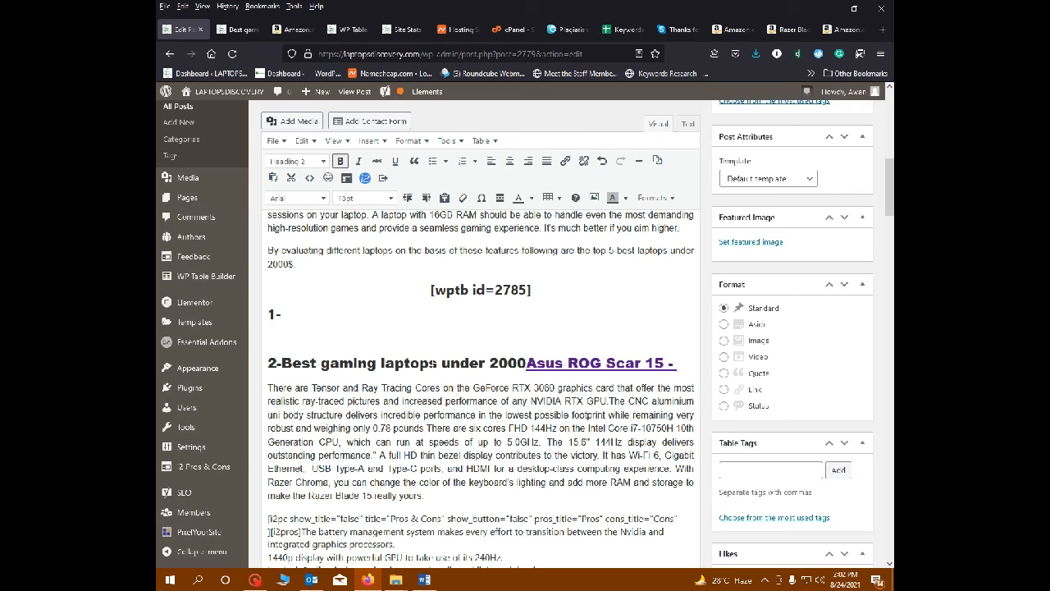
{"action": "key", "text": "ctrl+z"}
{"action": "left_click", "coordinate": [282, 363]}
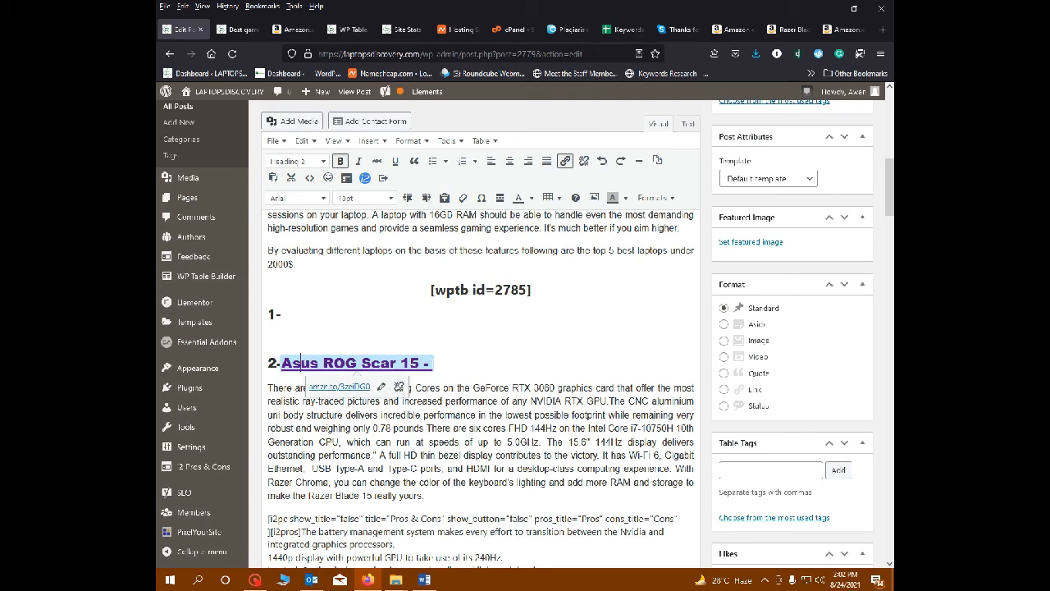
{"action": "left_click", "coordinate": [433, 362]}
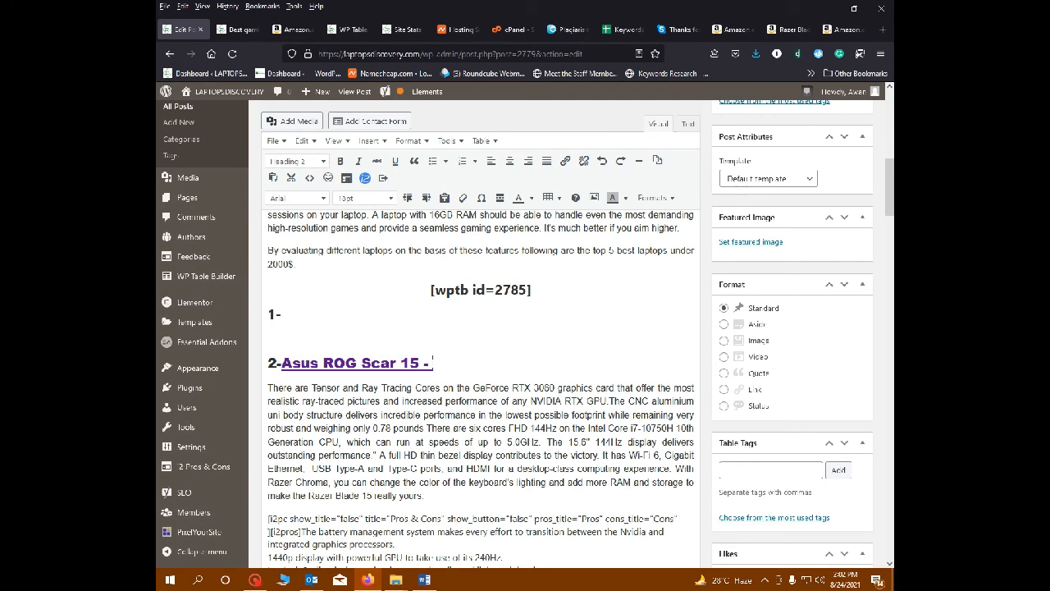
{"action": "type", "text": "Best gaming laptops under 2000"}
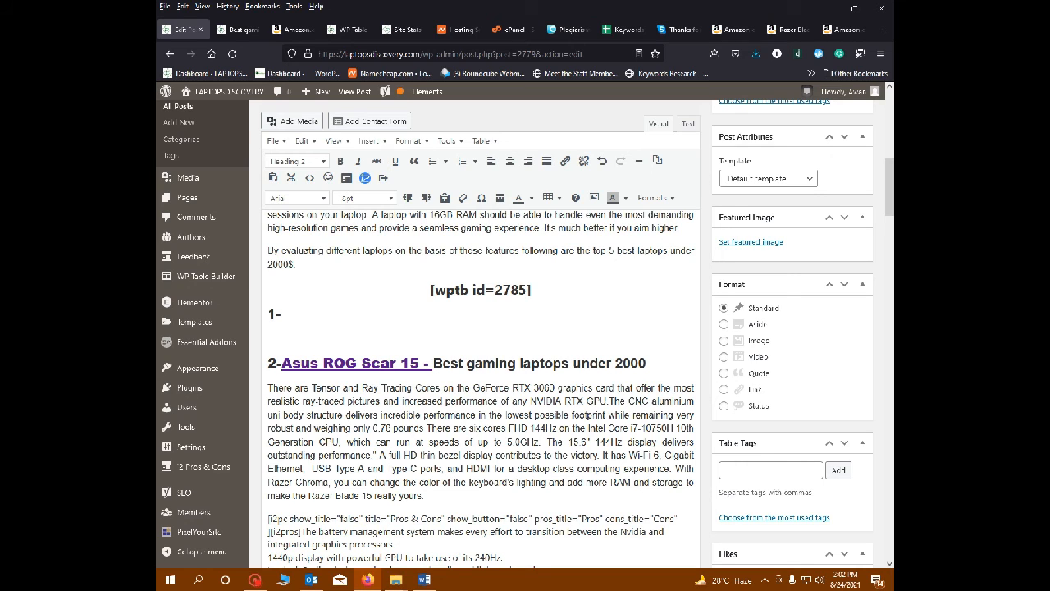
- Reapply Heading 2 to the Asus ROG Scar 15 line and remove the Amazon link from its text
{"action": "left_click", "coordinate": [358, 362]}
{"action": "left_click_drag", "start_coordinate": [647, 363], "coordinate": [411, 363]}
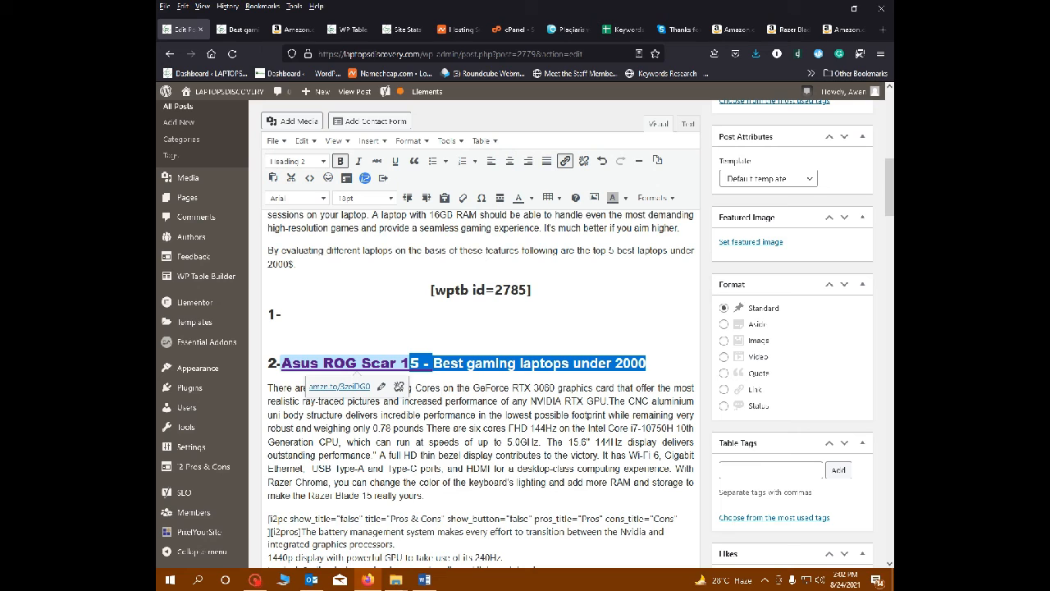
{"action": "left_click", "coordinate": [318, 161]}
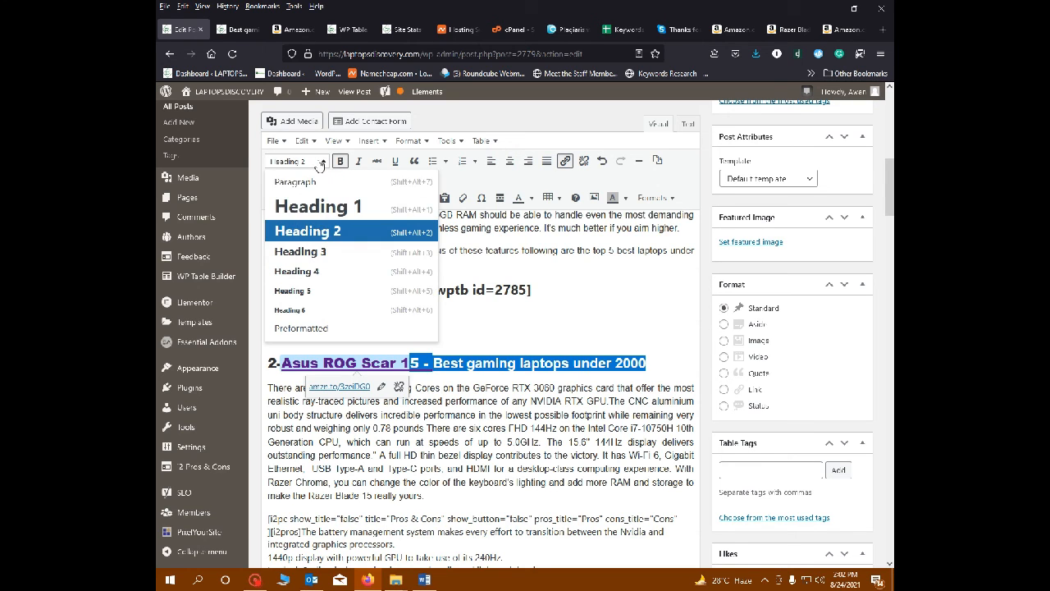
{"action": "left_click", "coordinate": [320, 233]}
{"action": "left_click", "coordinate": [397, 365]}
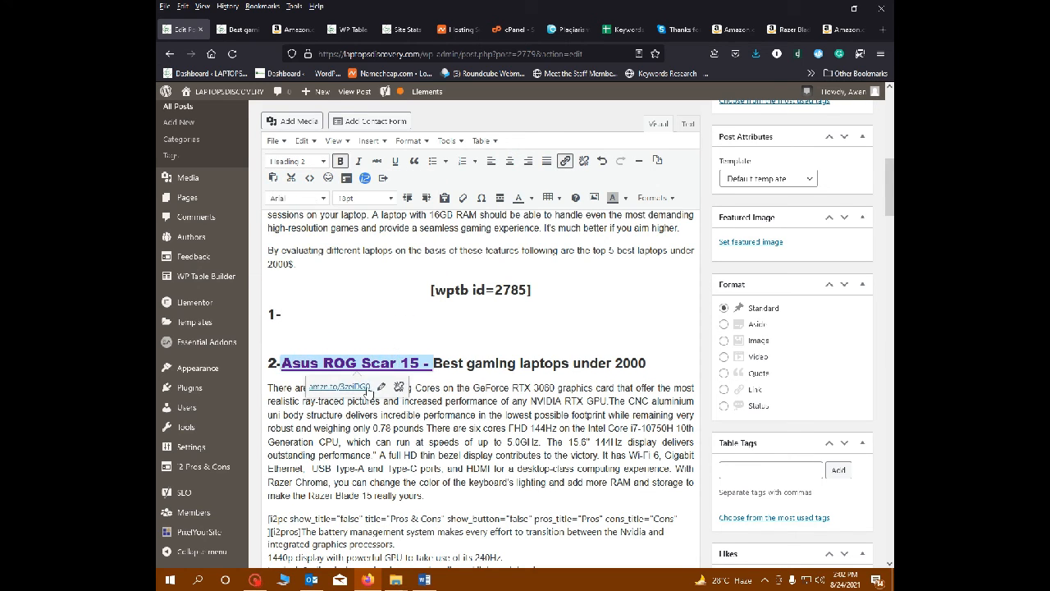
{"action": "left_click", "coordinate": [381, 387]}
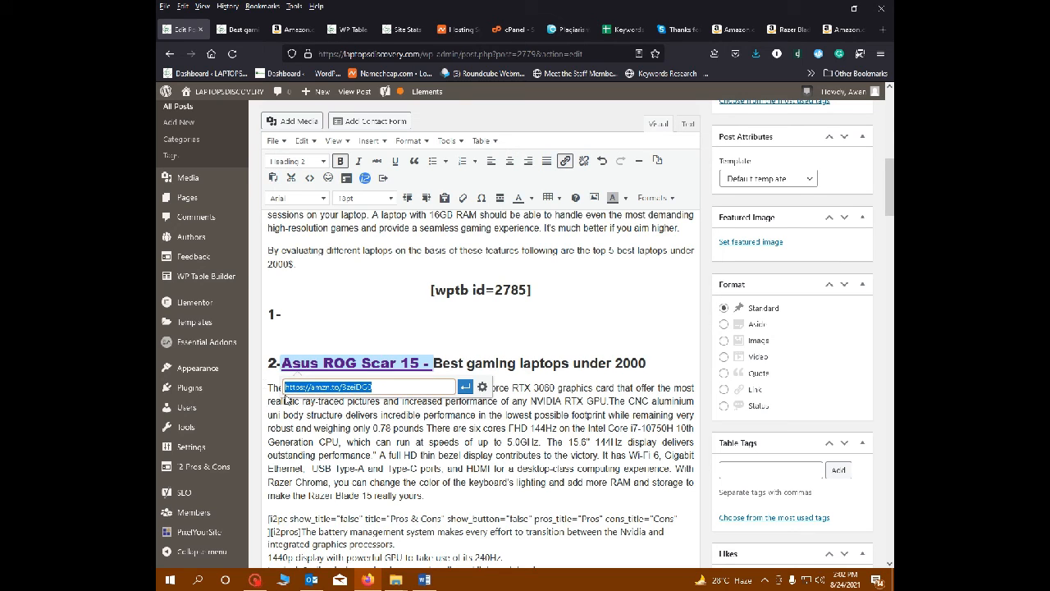
{"action": "key", "text": "BackSpace"}
{"action": "key", "text": "Return"}
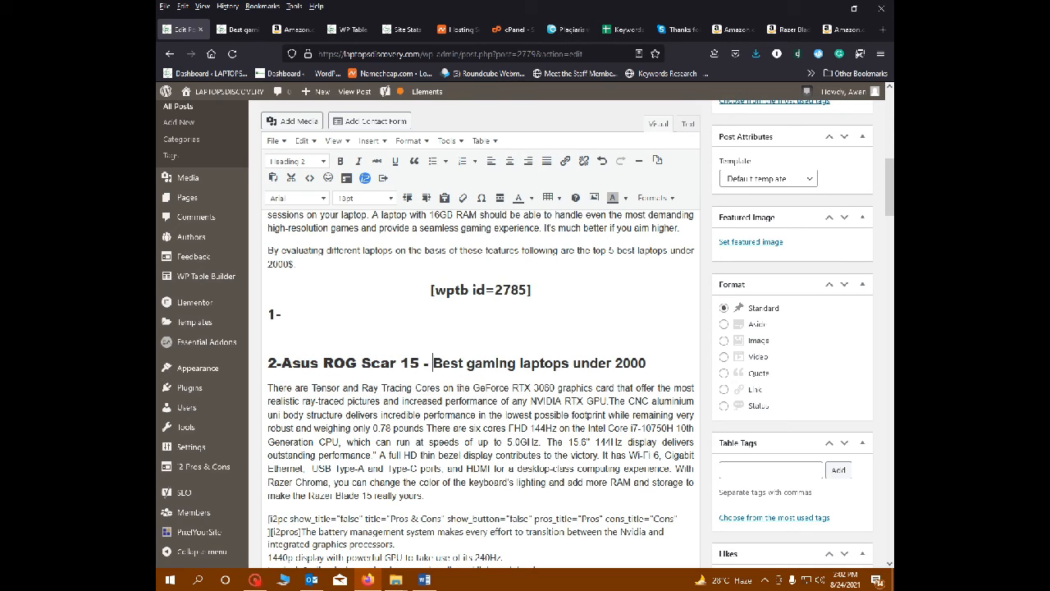
- Switch the whole Asus ROG Scar 15 heading line to Paragraph style and back to Heading 2
{"action": "left_click_drag", "start_coordinate": [647, 364], "coordinate": [466, 363]}
{"action": "left_click", "coordinate": [464, 364]}
{"action": "left_click", "coordinate": [522, 362]}
{"action": "left_click_drag", "start_coordinate": [647, 364], "coordinate": [268, 364]}
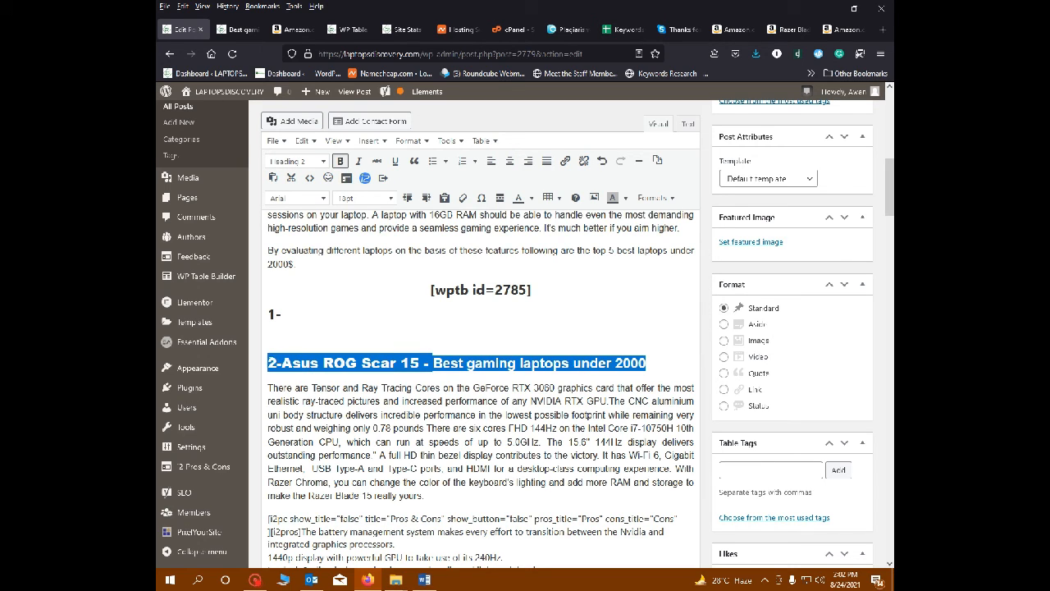
{"action": "left_click", "coordinate": [297, 161]}
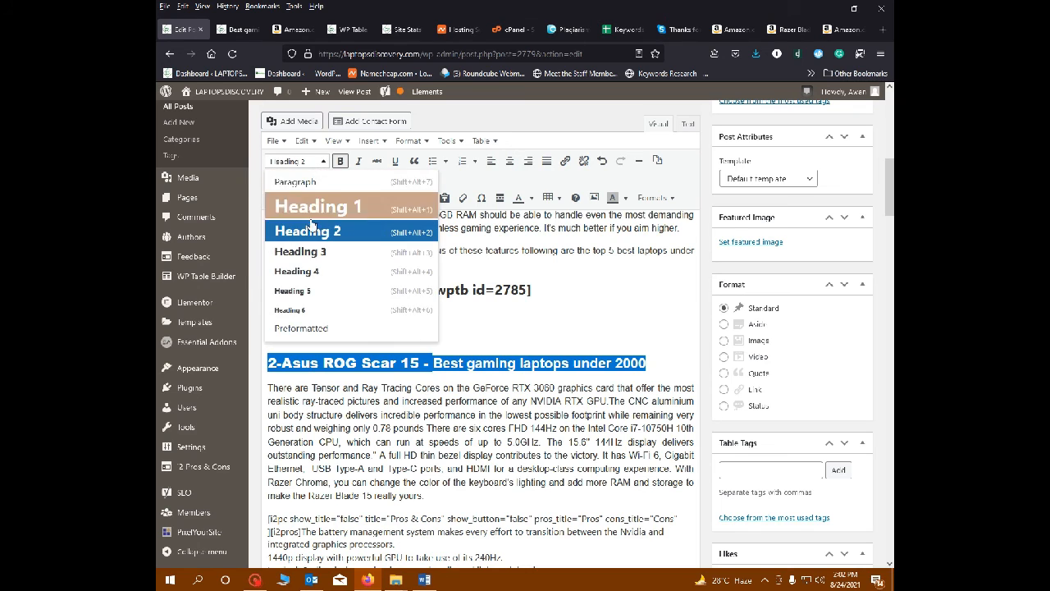
{"action": "left_click", "coordinate": [312, 175]}
{"action": "left_click", "coordinate": [322, 198]}
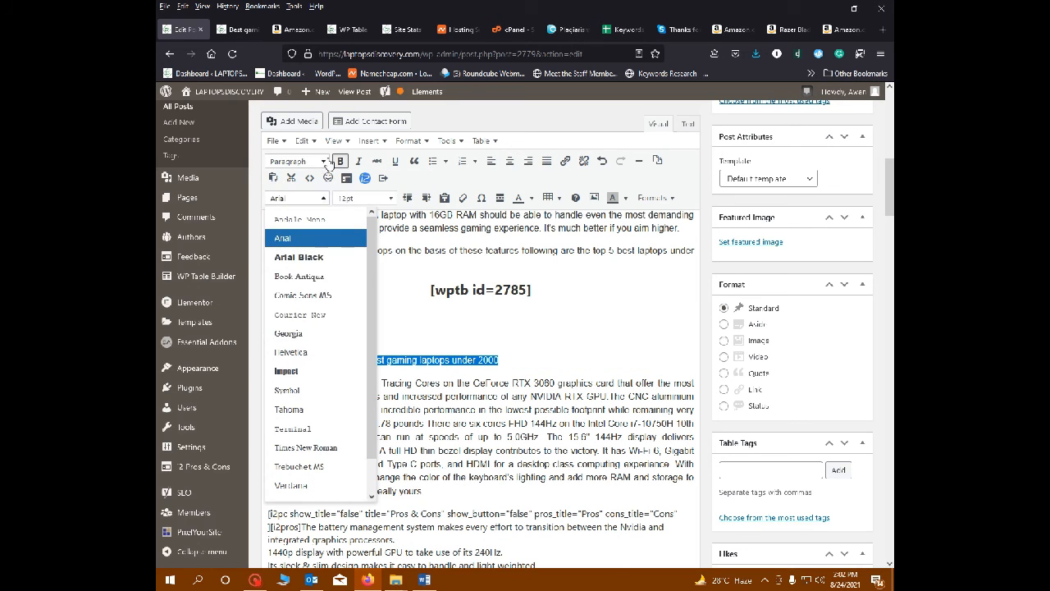
{"action": "left_click", "coordinate": [305, 161]}
{"action": "left_click", "coordinate": [325, 232]}
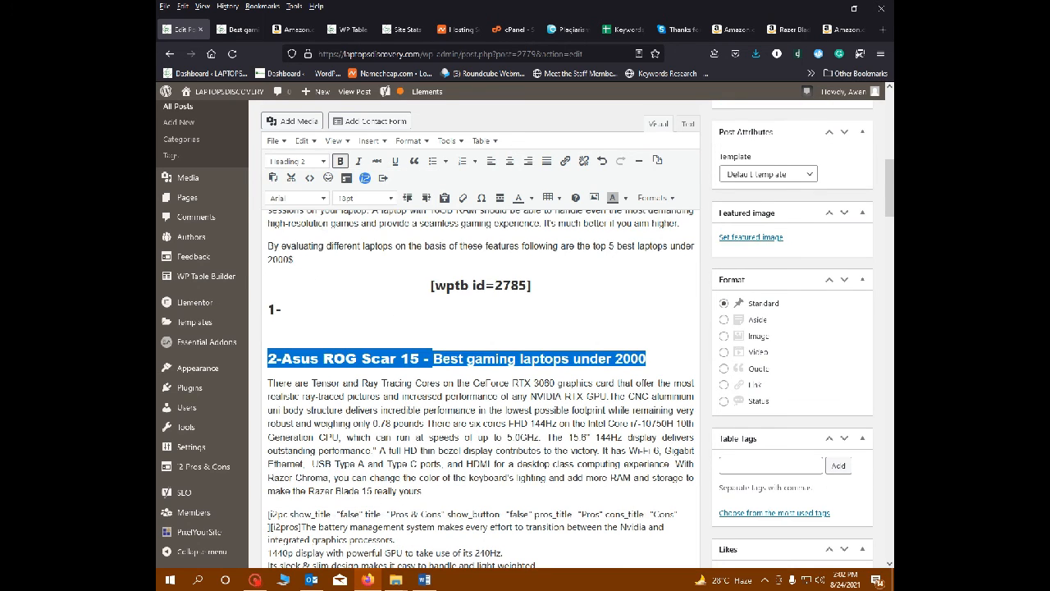
- Apply Arial to the Asus ROG Scar 15 heading, try a 14pt size, and set it back to 18pt
{"action": "left_click", "coordinate": [324, 198]}
{"action": "left_click", "coordinate": [300, 235]}
{"action": "left_click", "coordinate": [374, 199]}
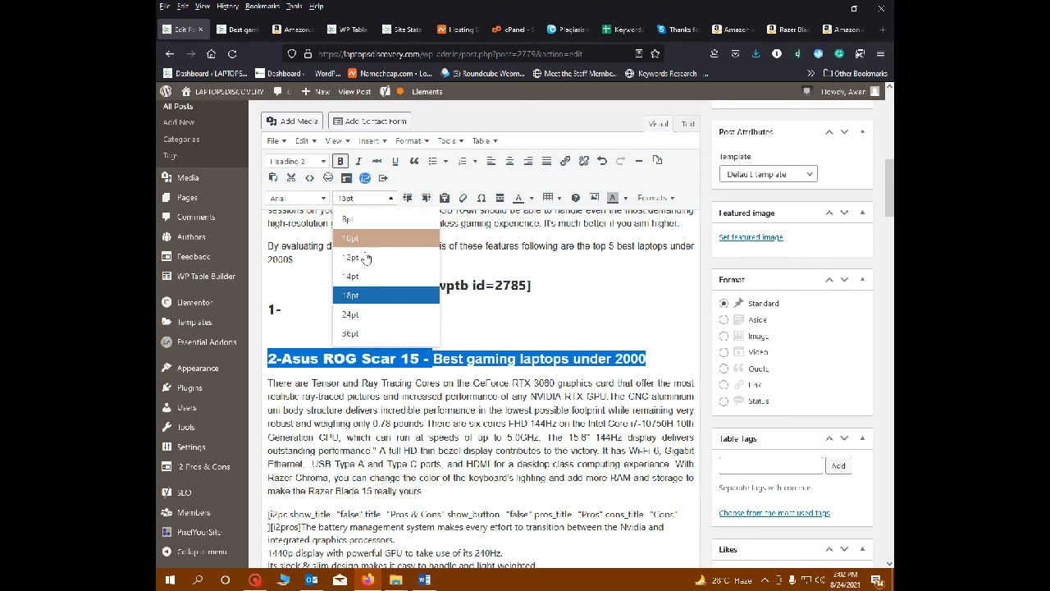
{"action": "left_click", "coordinate": [361, 277]}
{"action": "left_click", "coordinate": [378, 199]}
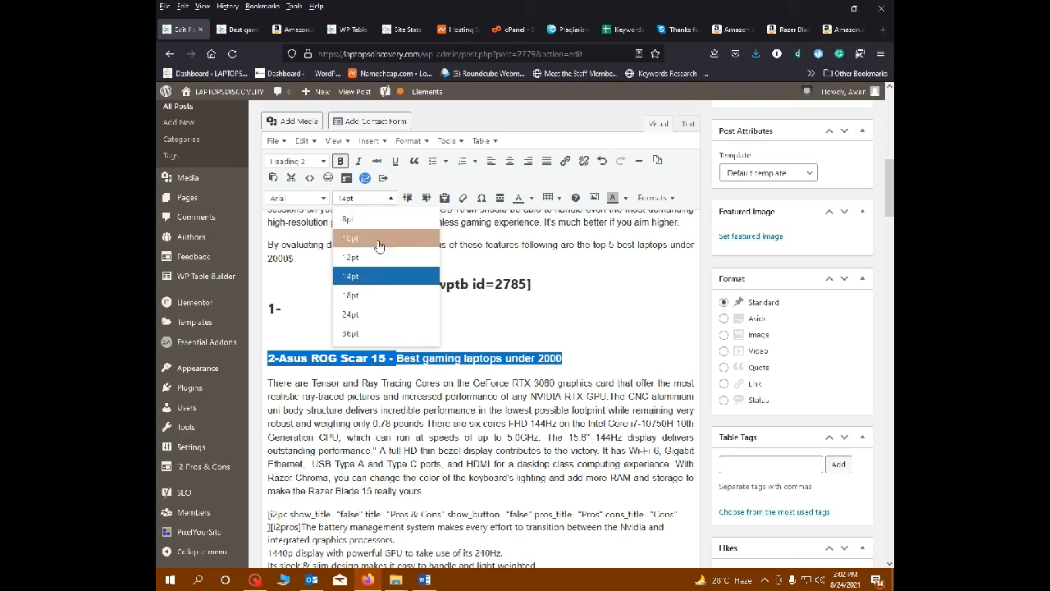
{"action": "left_click", "coordinate": [361, 296]}
{"action": "left_click", "coordinate": [475, 358]}
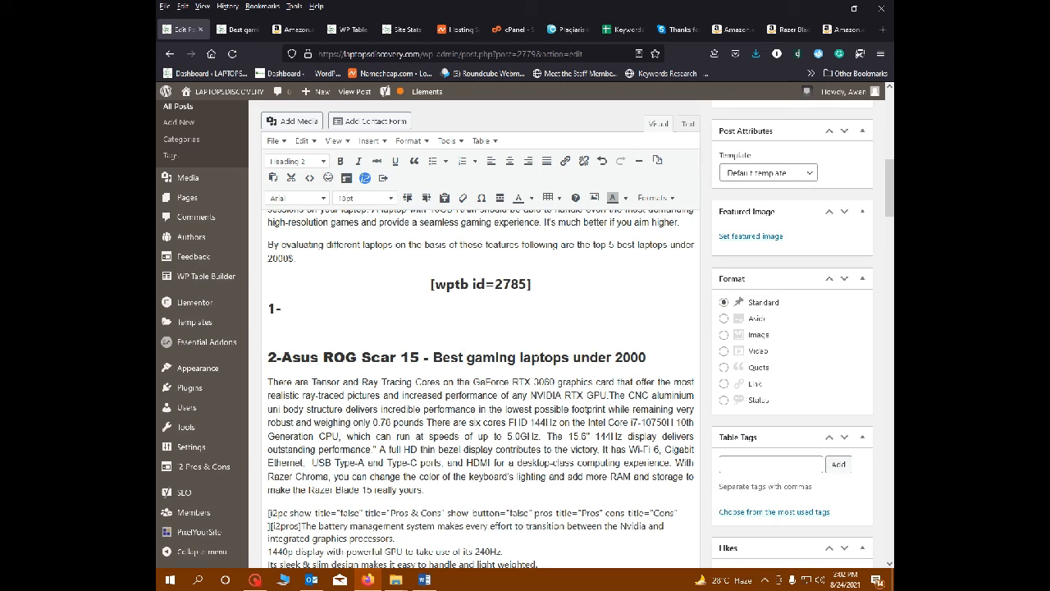
- Make "Best gaming laptops under 2000" in the Asus ROG Scar 15 heading bold
{"action": "left_click_drag", "start_coordinate": [646, 357], "coordinate": [433, 357]}
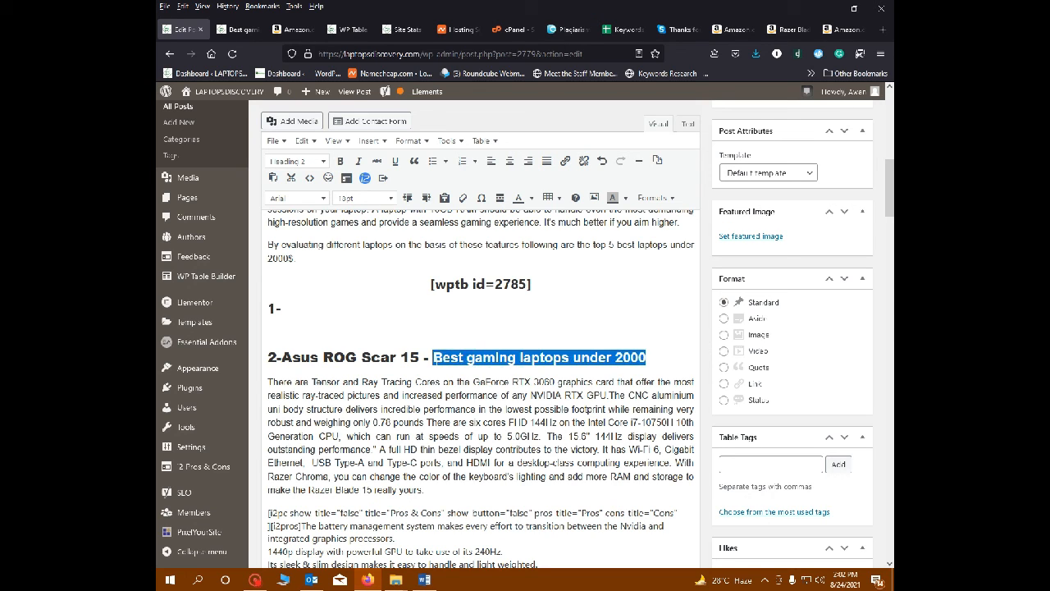
{"action": "left_click", "coordinate": [339, 161]}
{"action": "left_click", "coordinate": [678, 357]}
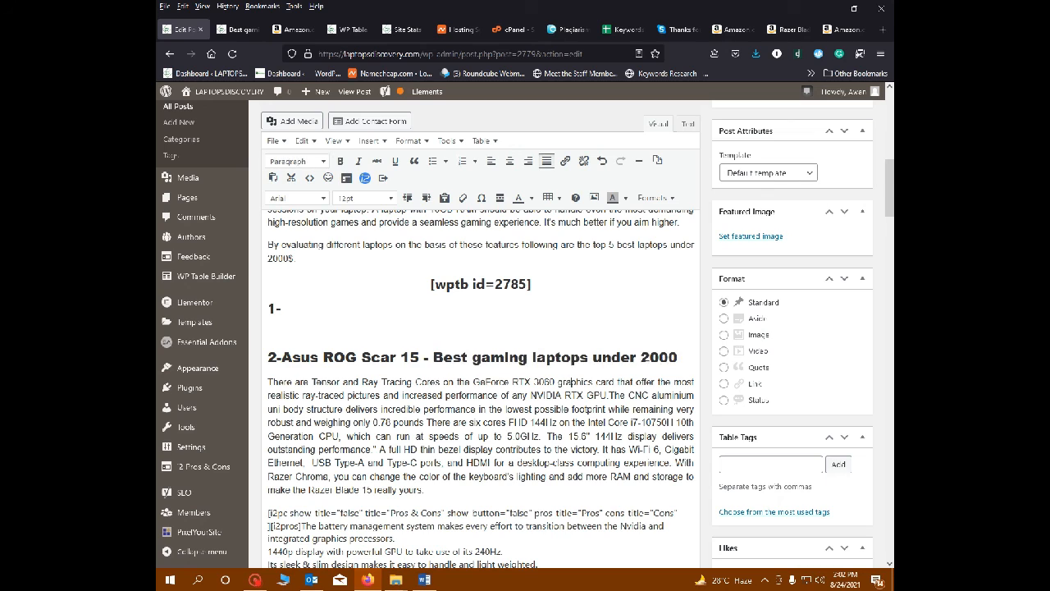
- Link the entire Asus ROG Scar 15 heading line to its Amazon short link, amzn.to/3zeiDG0
{"action": "left_click_drag", "start_coordinate": [678, 357], "coordinate": [236, 353]}
{"action": "key", "text": "ctrl+v"}
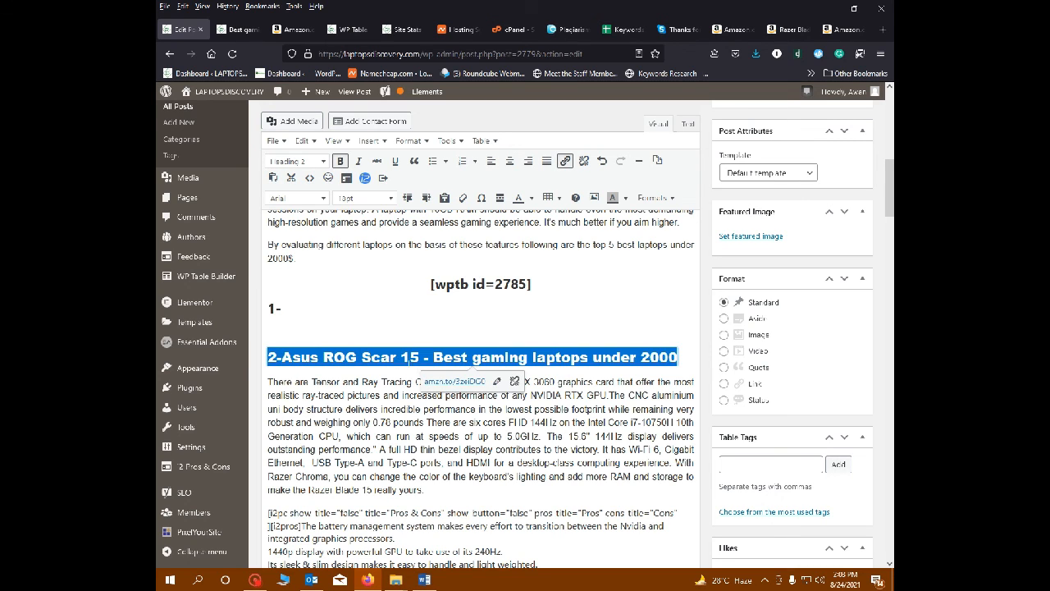
{"action": "left_click", "coordinate": [493, 422]}
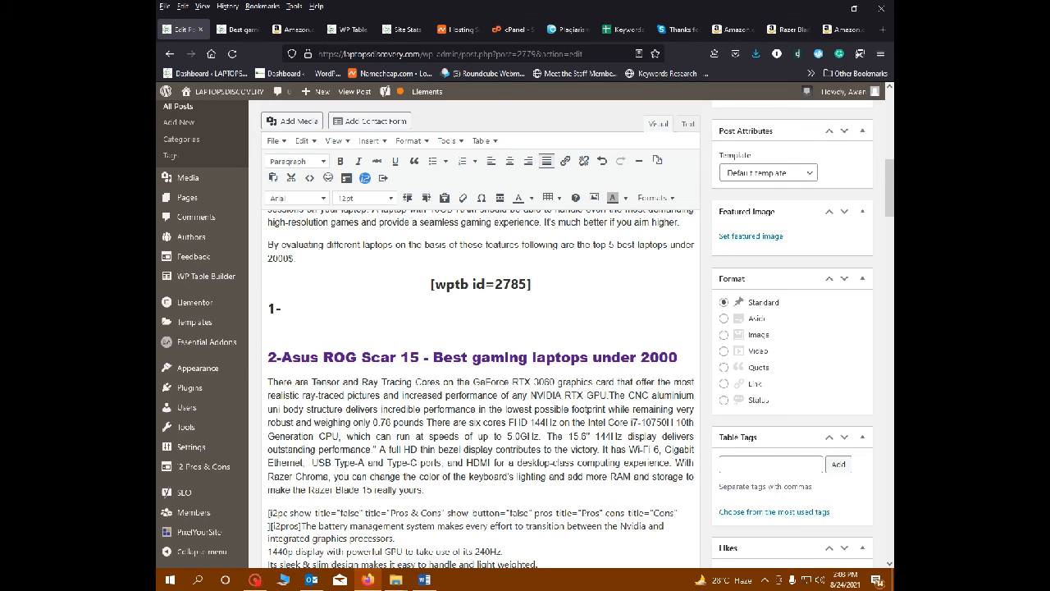
- Reword the end of the Asus ROG Scar 15 heading to "One of the Best gaming laptops under 2000 dollars"
{"action": "scroll", "coordinate": [483, 370], "scroll_direction": "down", "scroll_amount": 3}
{"action": "scroll", "coordinate": [483, 370], "scroll_direction": "up", "scroll_amount": 3}
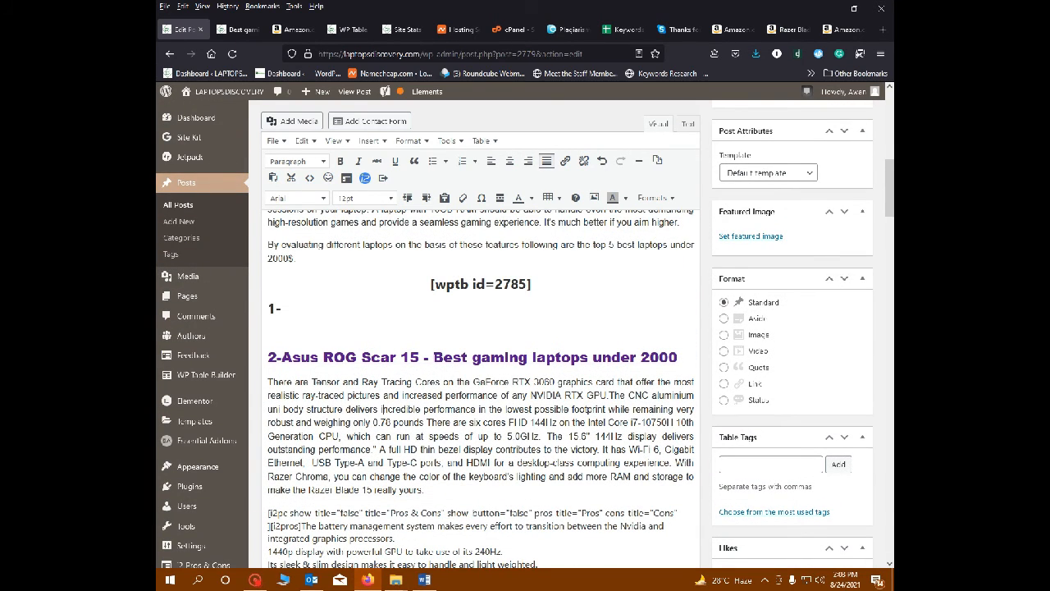
{"action": "triple_click", "coordinate": [439, 359]}
{"action": "type", "text": "one"}
{"action": "key", "text": "BackSpace"}
{"action": "key", "text": "BackSpace"}
{"action": "key", "text": "BackSpace"}
{"action": "key", "text": "BackSpace"}
{"action": "type", "text": "One of"}
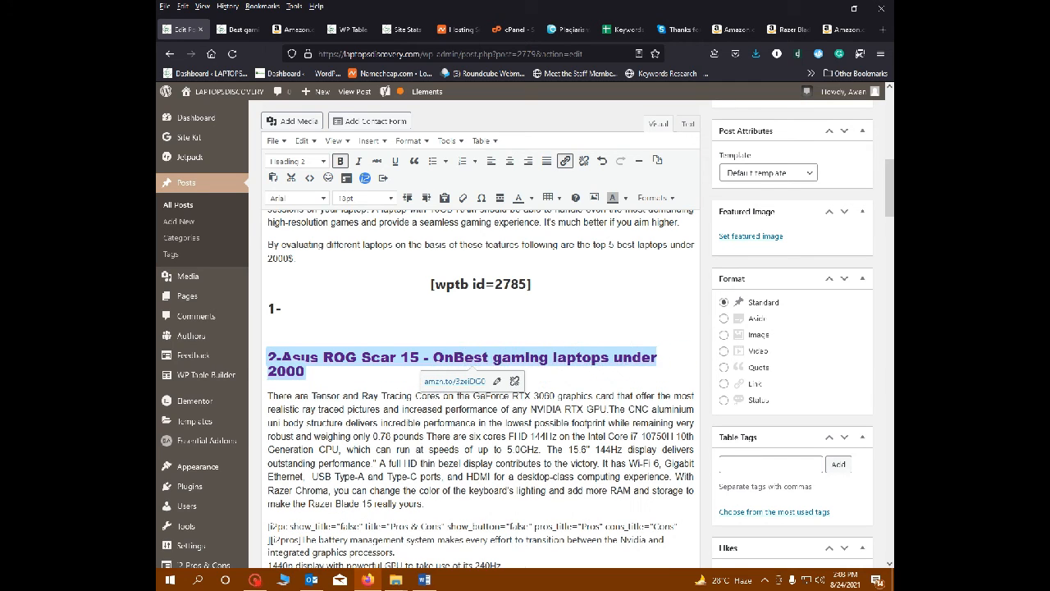
{"action": "type", "text": " the "}
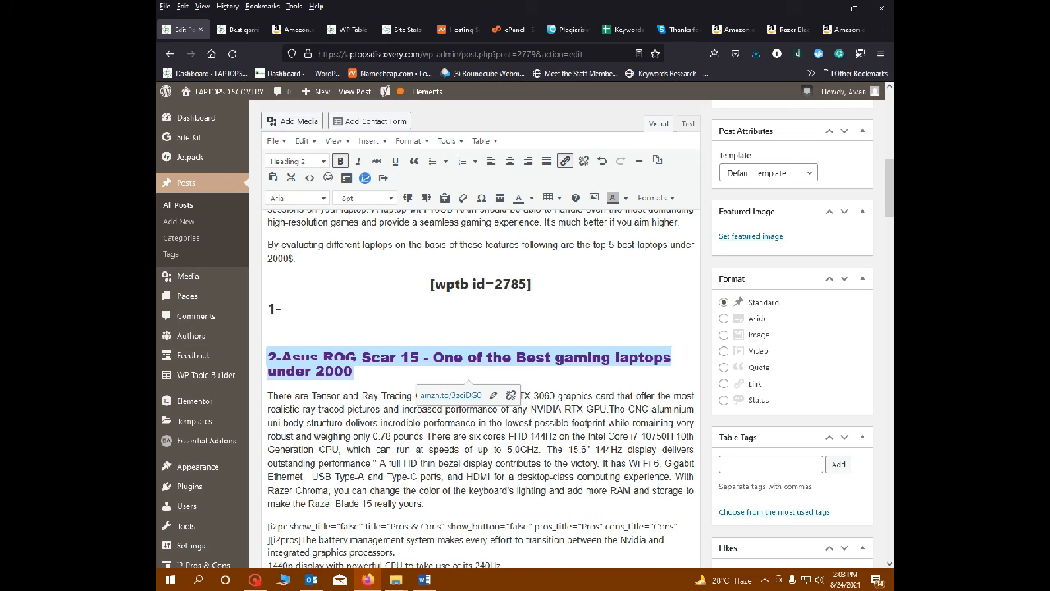
{"action": "type", "text": " dollars"}
- Check the Yoast SEO section against the revised heading and update the post
{"action": "scroll", "coordinate": [525, 334], "scroll_direction": "down", "scroll_amount": 15}
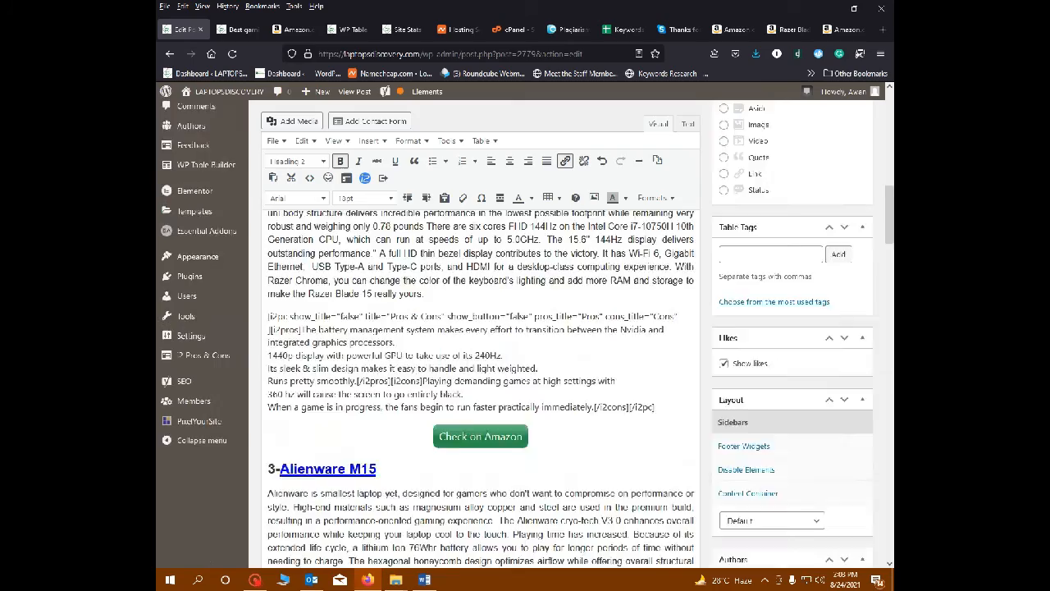
{"action": "scroll", "coordinate": [428, 370], "scroll_direction": "down", "scroll_amount": 5}
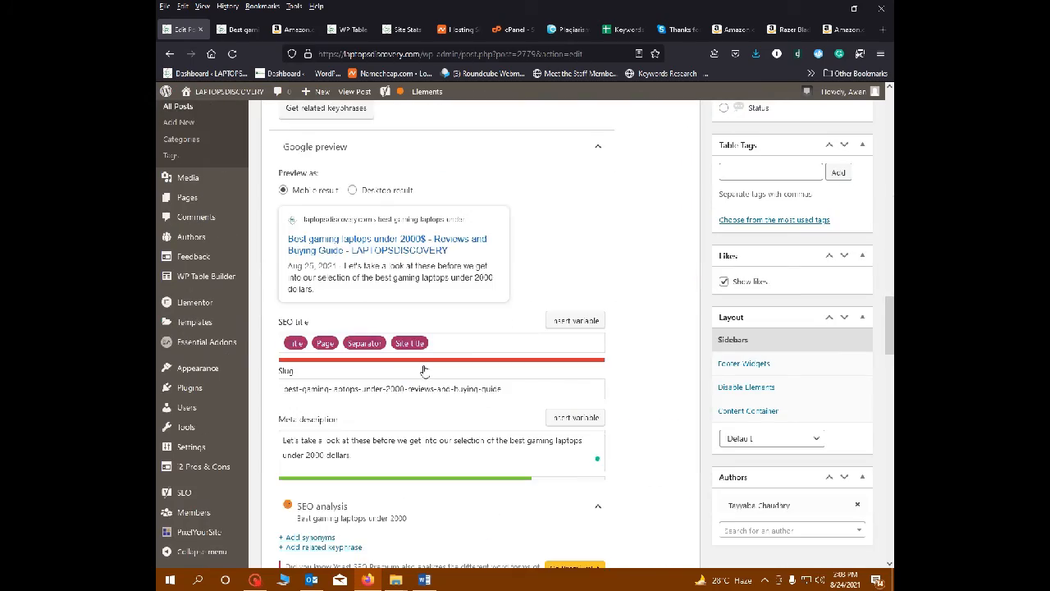
{"action": "scroll", "coordinate": [420, 365], "scroll_direction": "up", "scroll_amount": 3}
{"action": "scroll", "coordinate": [410, 360], "scroll_direction": "down", "scroll_amount": 5}
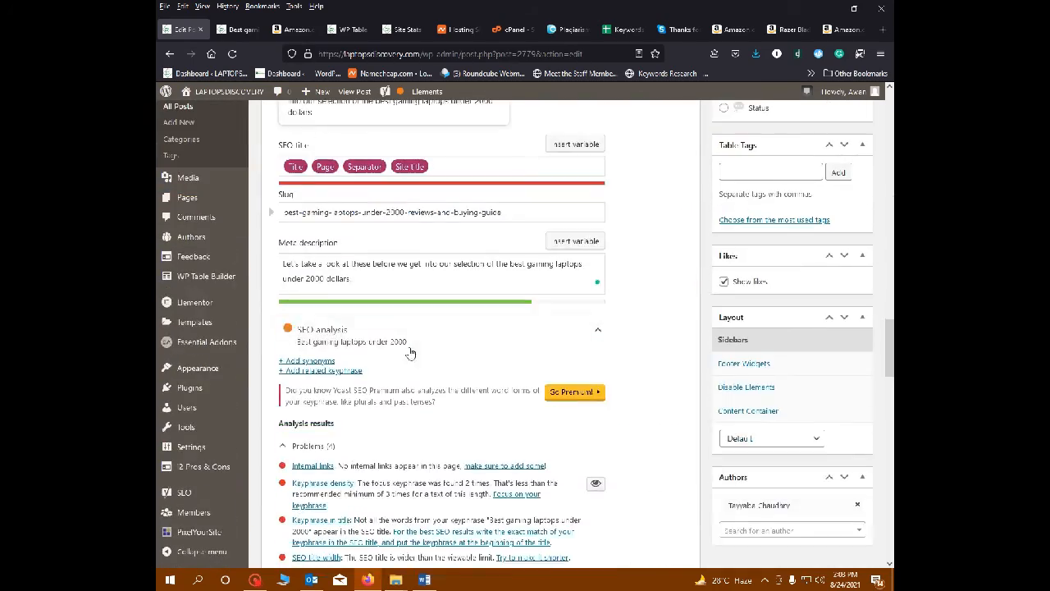
{"action": "scroll", "coordinate": [616, 281], "scroll_direction": "up", "scroll_amount": 12}
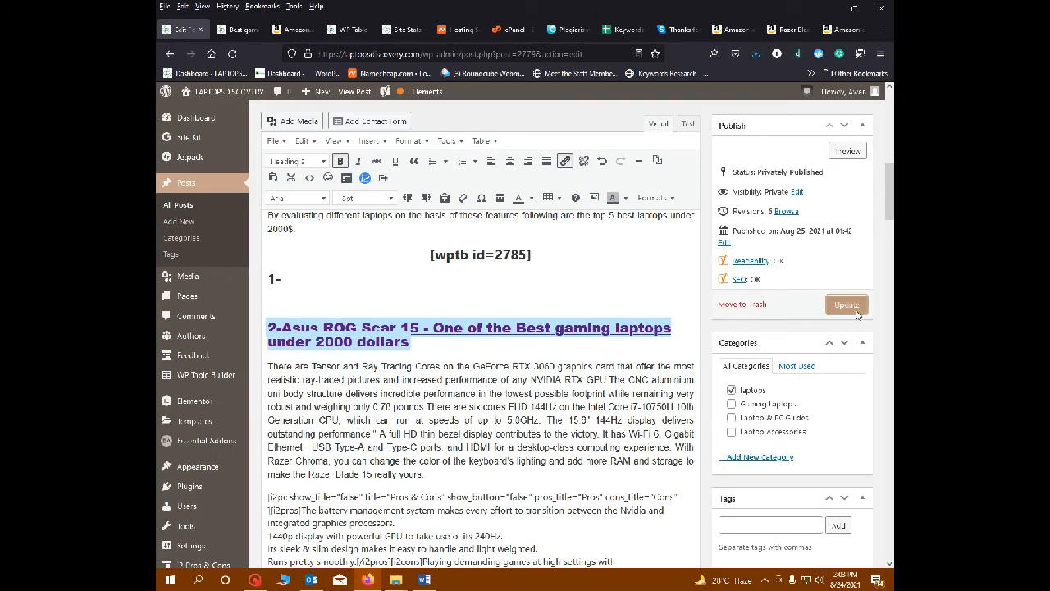
{"action": "left_click", "coordinate": [846, 305]}
- Expand the SEO analysis of the updated post and examine the keyphrase density problem, highlighting its recommended minimum
{"action": "scroll", "coordinate": [531, 358], "scroll_direction": "down", "scroll_amount": 10}
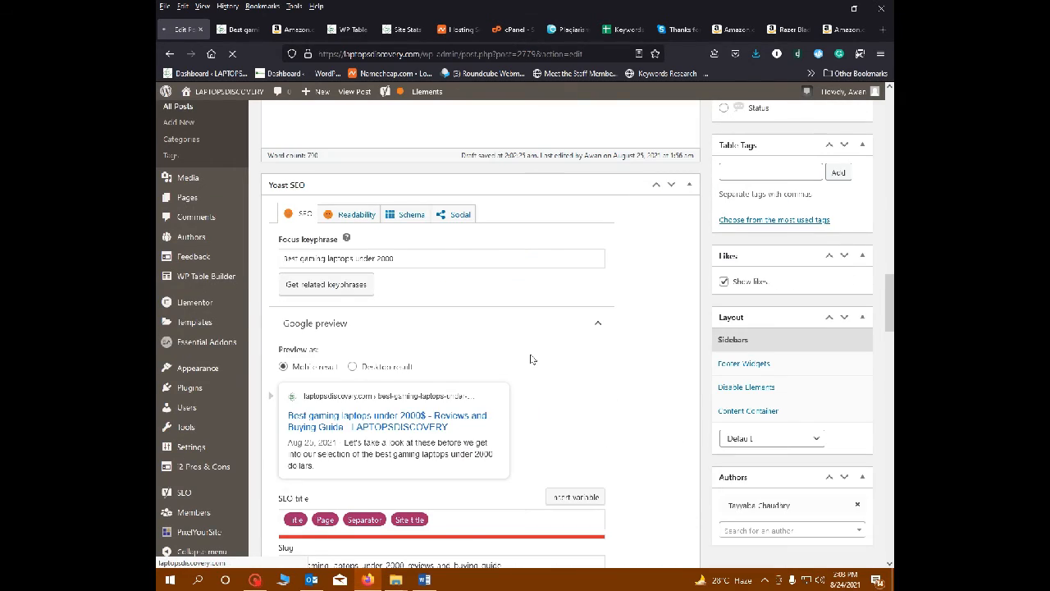
{"action": "scroll", "coordinate": [531, 358], "scroll_direction": "down", "scroll_amount": 5}
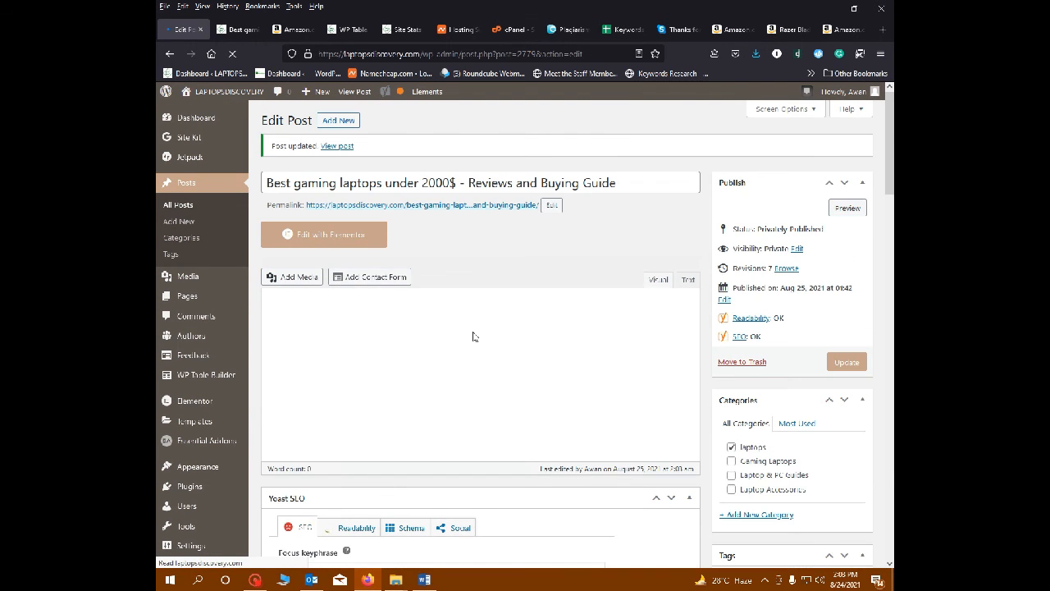
{"action": "scroll", "coordinate": [474, 332], "scroll_direction": "down", "scroll_amount": 15}
{"action": "scroll", "coordinate": [449, 359], "scroll_direction": "down", "scroll_amount": 15}
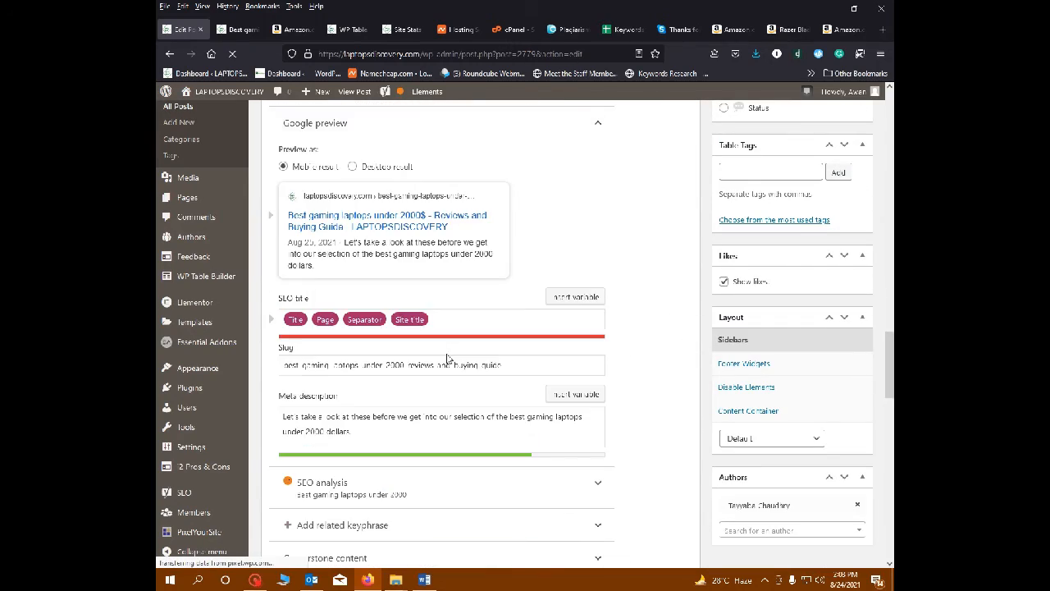
{"action": "scroll", "coordinate": [449, 358], "scroll_direction": "down", "scroll_amount": 3}
{"action": "left_click", "coordinate": [422, 269]}
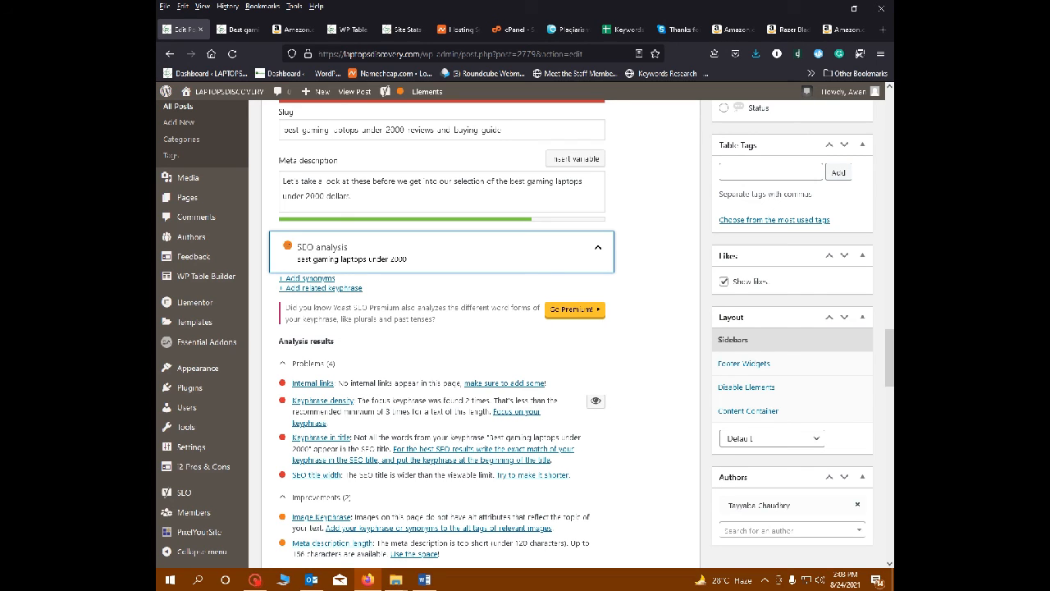
{"action": "left_click_drag", "start_coordinate": [385, 411], "coordinate": [441, 412]}
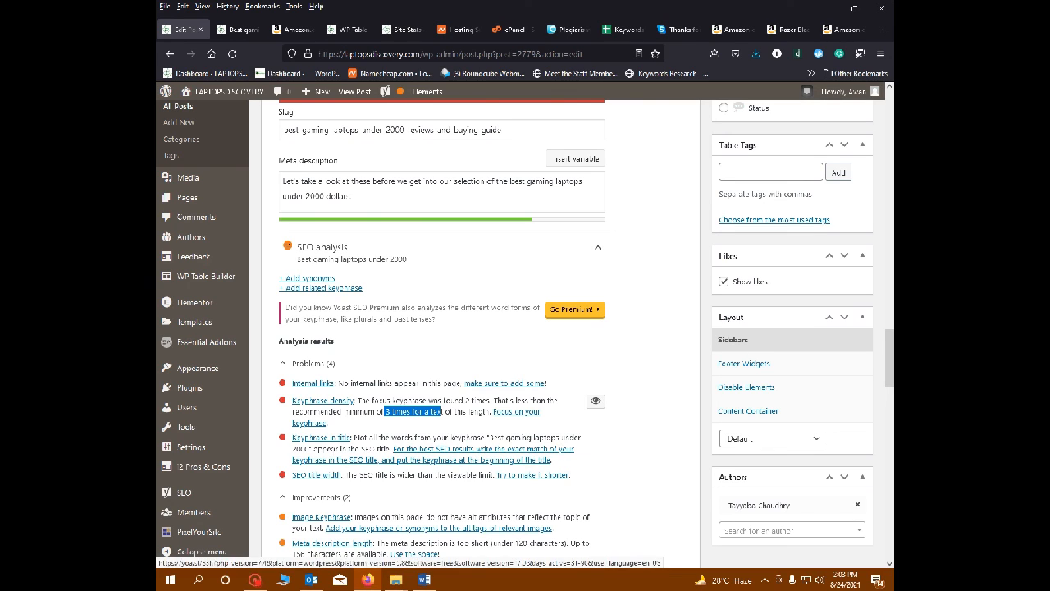
- Insert a space before the dollar sign in the post title so it reads "Best gaming laptops under 2000 $ - Reviews and Buying Guide"
{"action": "scroll", "coordinate": [410, 421], "scroll_direction": "up", "scroll_amount": 20}
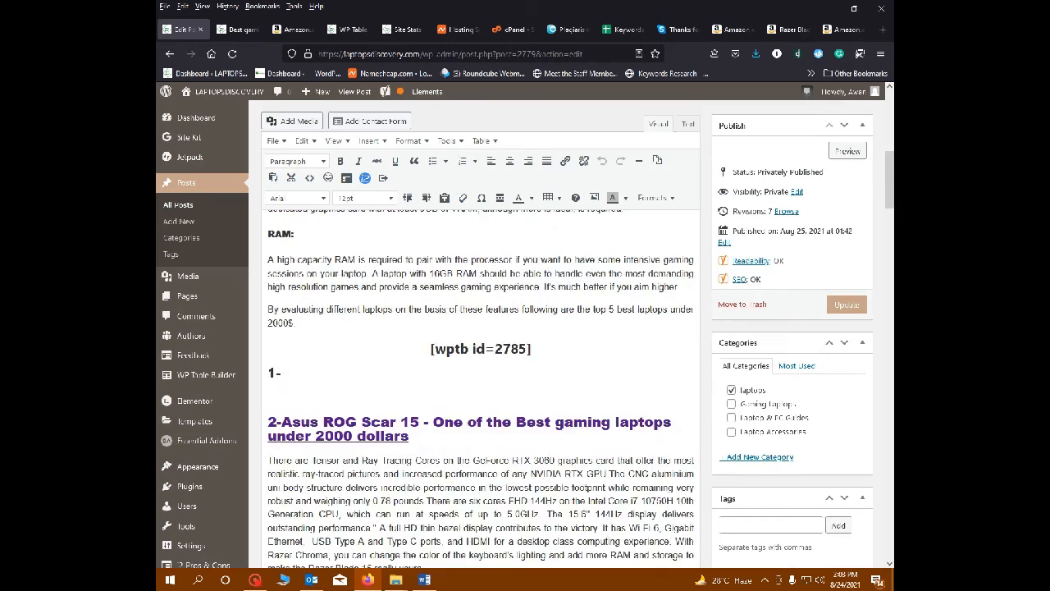
{"action": "scroll", "coordinate": [410, 421], "scroll_direction": "up", "scroll_amount": 1}
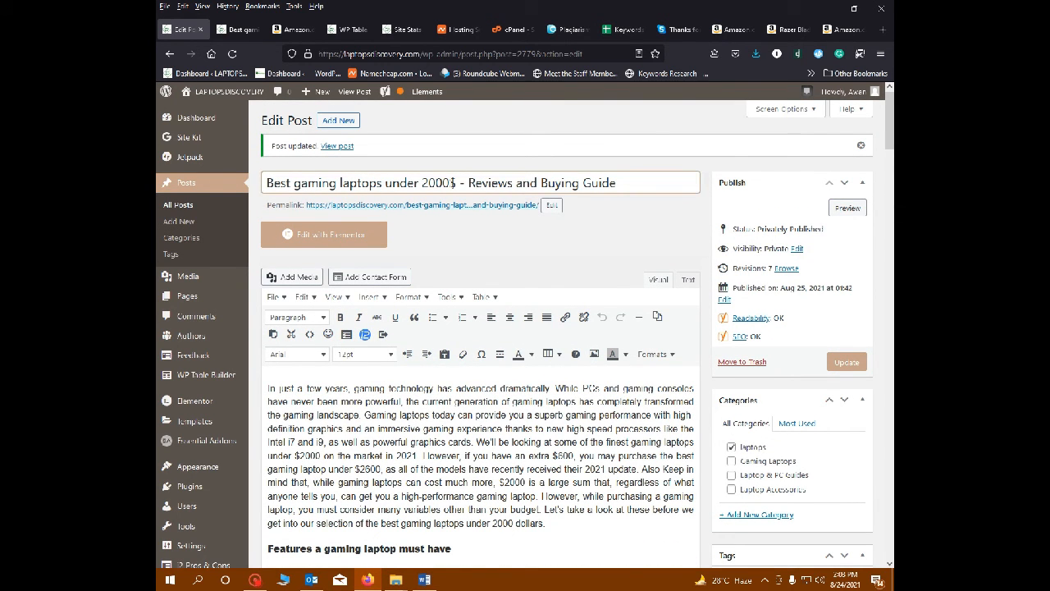
{"action": "scroll", "coordinate": [435, 370], "scroll_direction": "down", "scroll_amount": 20}
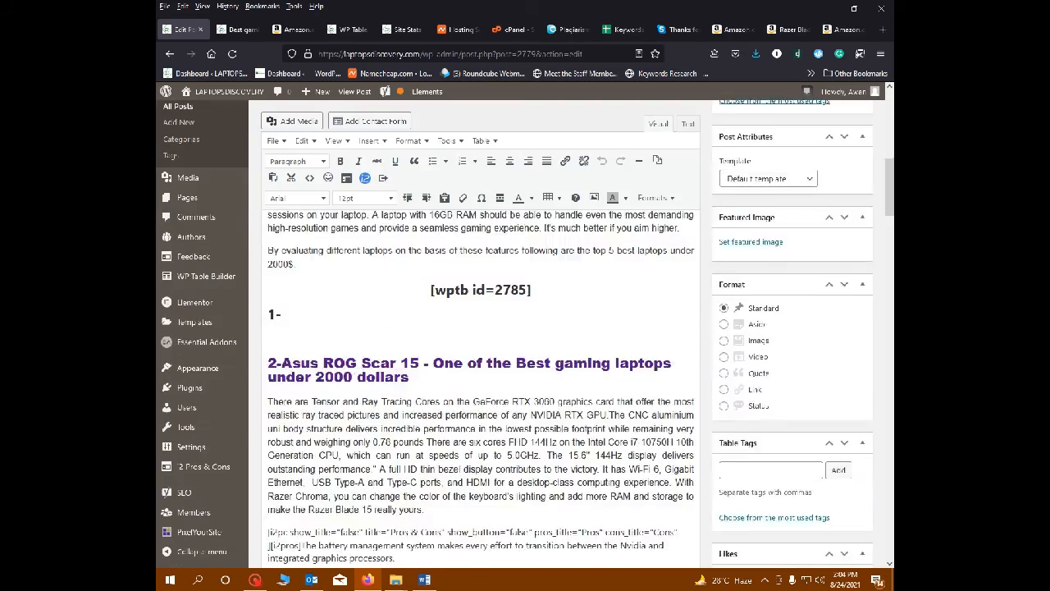
- Check the Yoast SEO analysis problems against the edited title and update the post
{"action": "scroll", "coordinate": [361, 443], "scroll_direction": "down", "scroll_amount": 15}
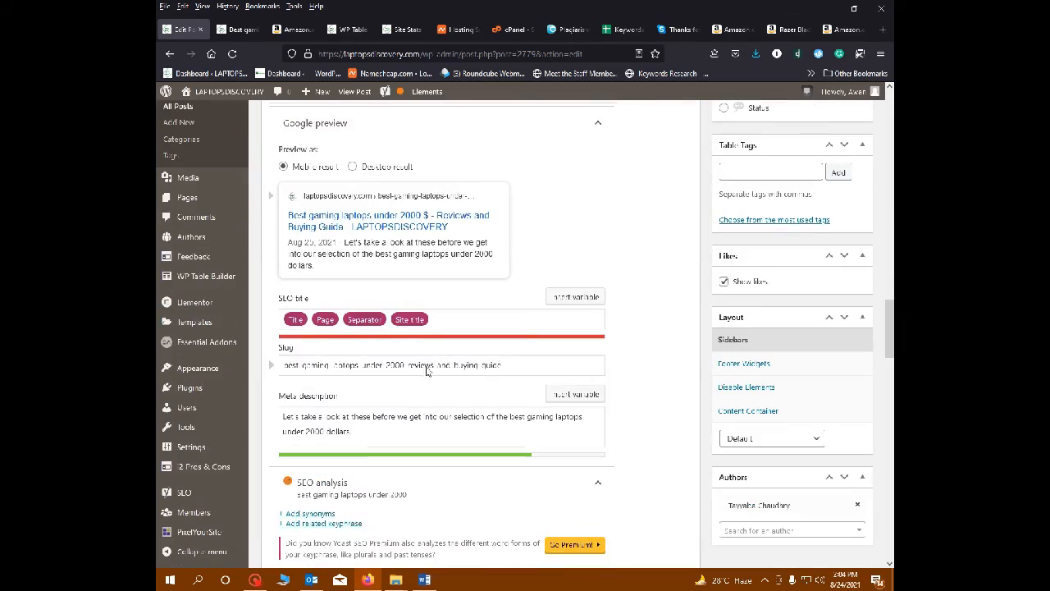
{"action": "scroll", "coordinate": [406, 406], "scroll_direction": "down", "scroll_amount": 4}
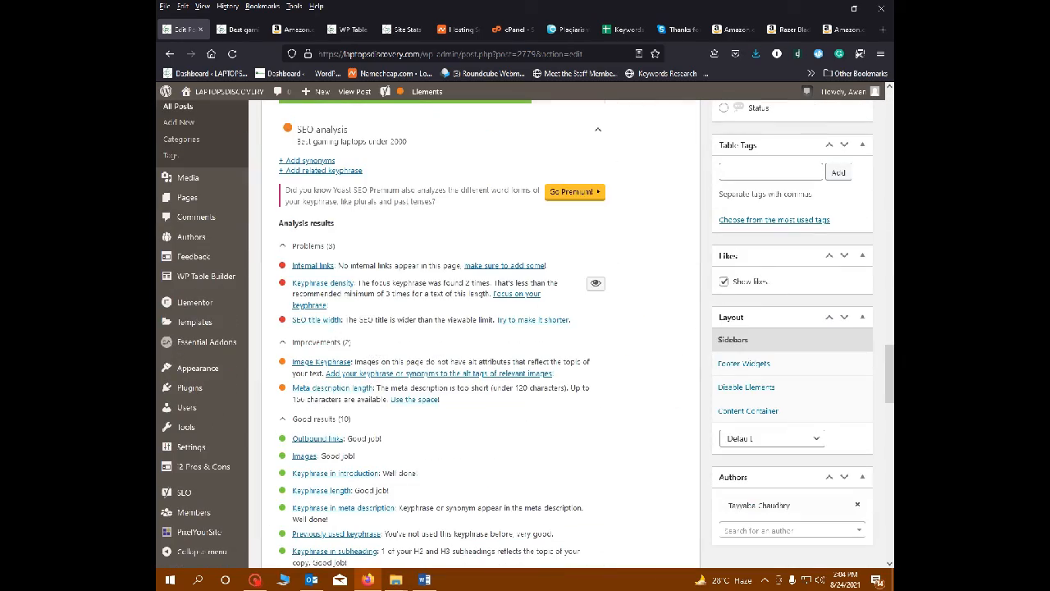
{"action": "scroll", "coordinate": [496, 308], "scroll_direction": "up", "scroll_amount": 15}
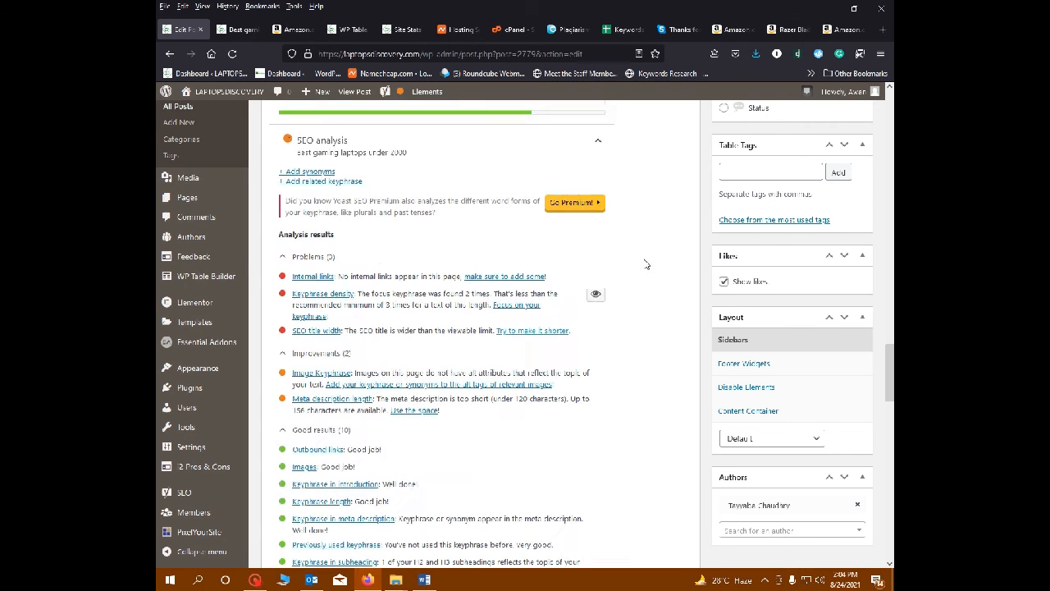
{"action": "left_click", "coordinate": [857, 305]}
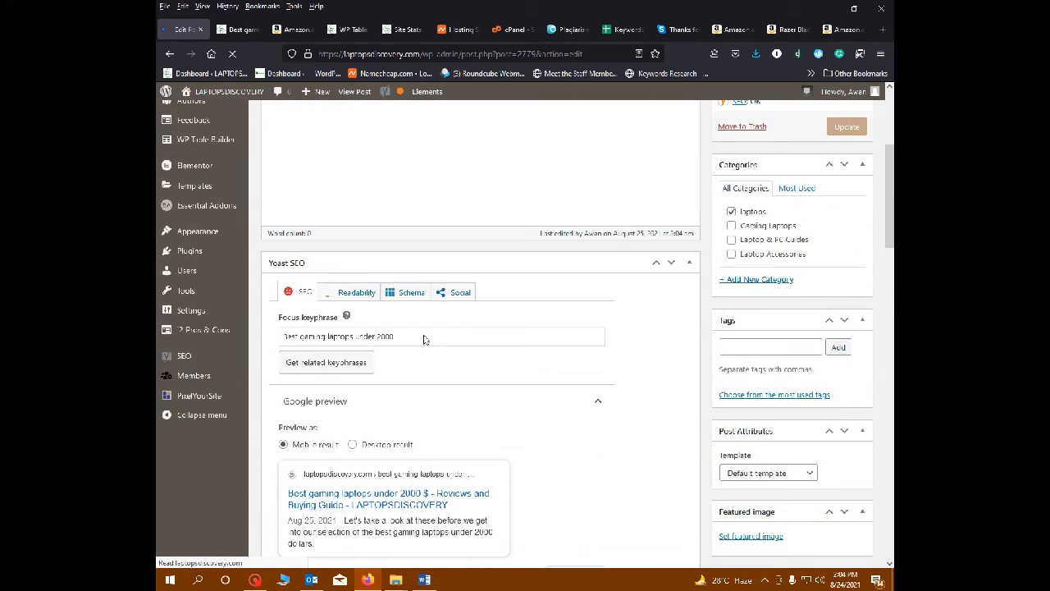
- Review the meta description in the updated post's Yoast SEO section, highlighting its full text
{"action": "mouse_move", "coordinate": [254, 578]}
{"action": "scroll", "coordinate": [528, 412], "scroll_direction": "down", "scroll_amount": 15}
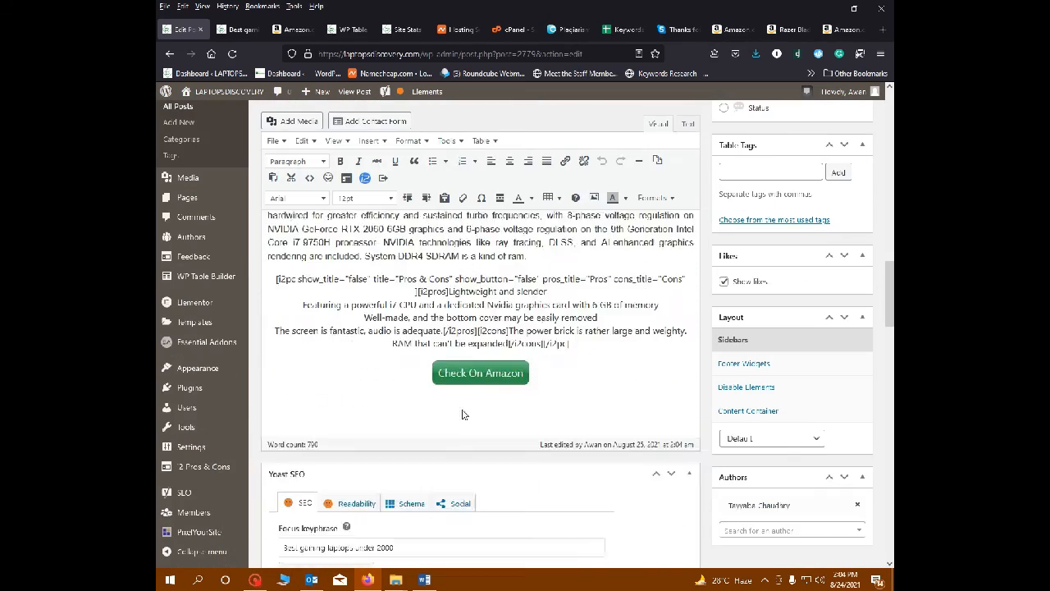
{"action": "scroll", "coordinate": [499, 414], "scroll_direction": "down", "scroll_amount": 3}
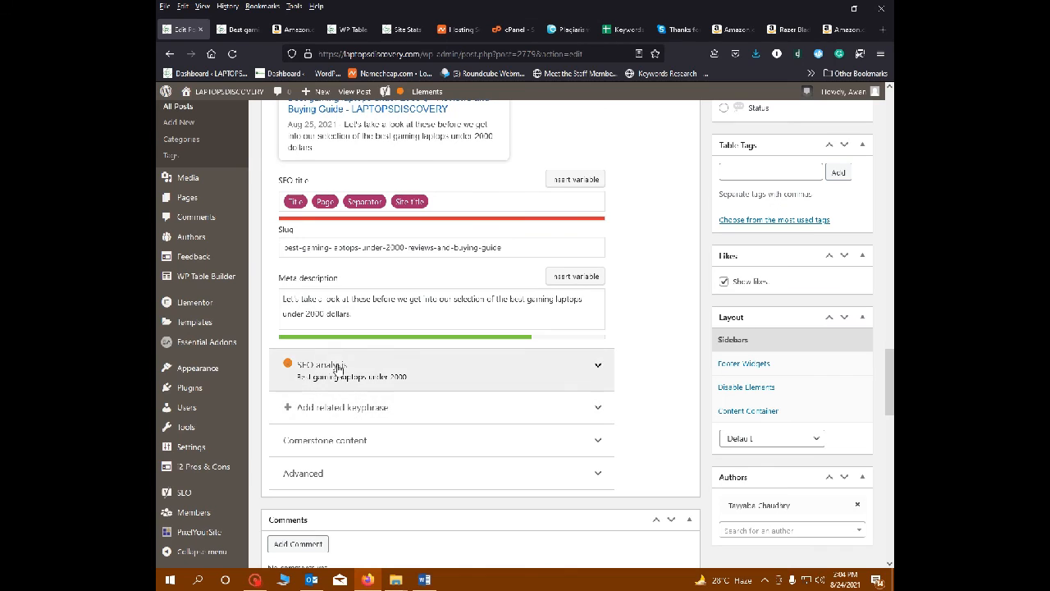
{"action": "left_click_drag", "start_coordinate": [353, 315], "coordinate": [283, 299]}
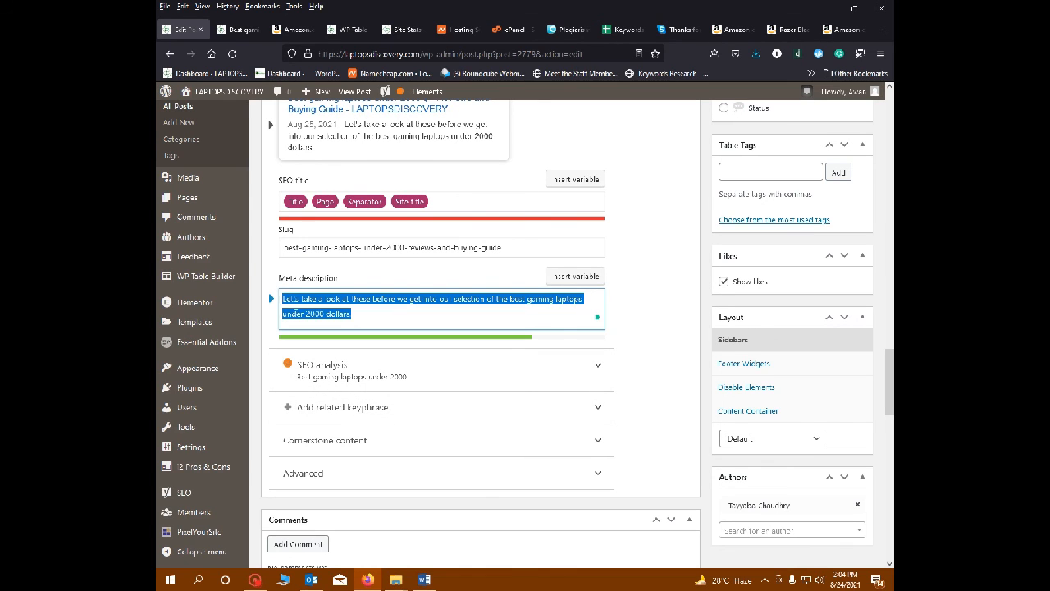
{"action": "left_click", "coordinate": [352, 314]}
{"action": "left_click_drag", "start_coordinate": [352, 313], "coordinate": [283, 299]}
{"action": "left_click", "coordinate": [354, 314]}
{"action": "type", "text": "."}
{"action": "left_click_drag", "start_coordinate": [355, 314], "coordinate": [284, 299]}
{"action": "left_click_drag", "start_coordinate": [352, 313], "coordinate": [283, 299]}
{"action": "left_click", "coordinate": [283, 298]}
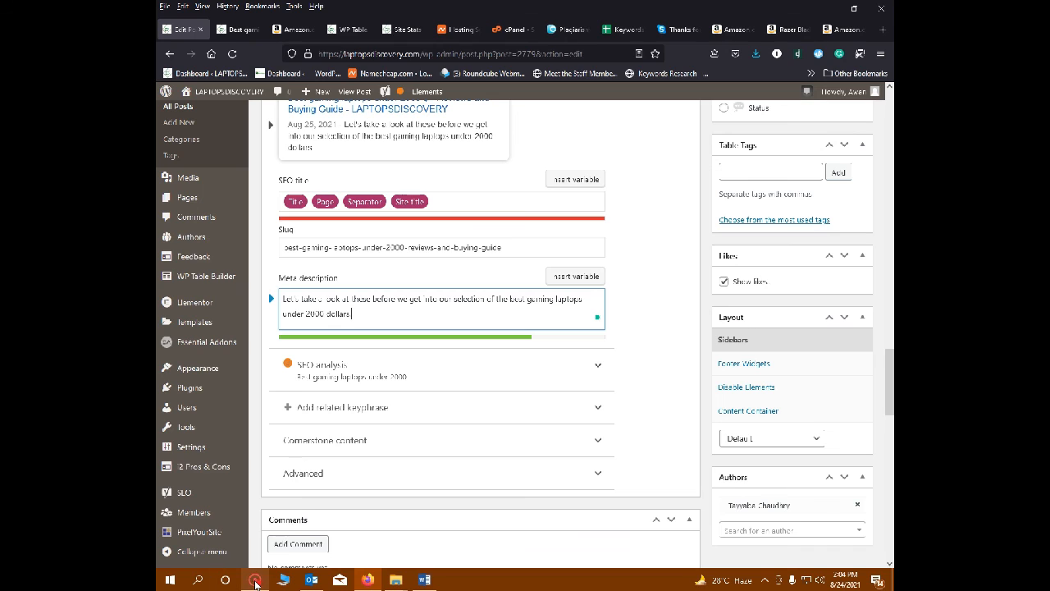
{"action": "mouse_move", "coordinate": [255, 583]}
{"action": "left_click", "coordinate": [255, 579]}
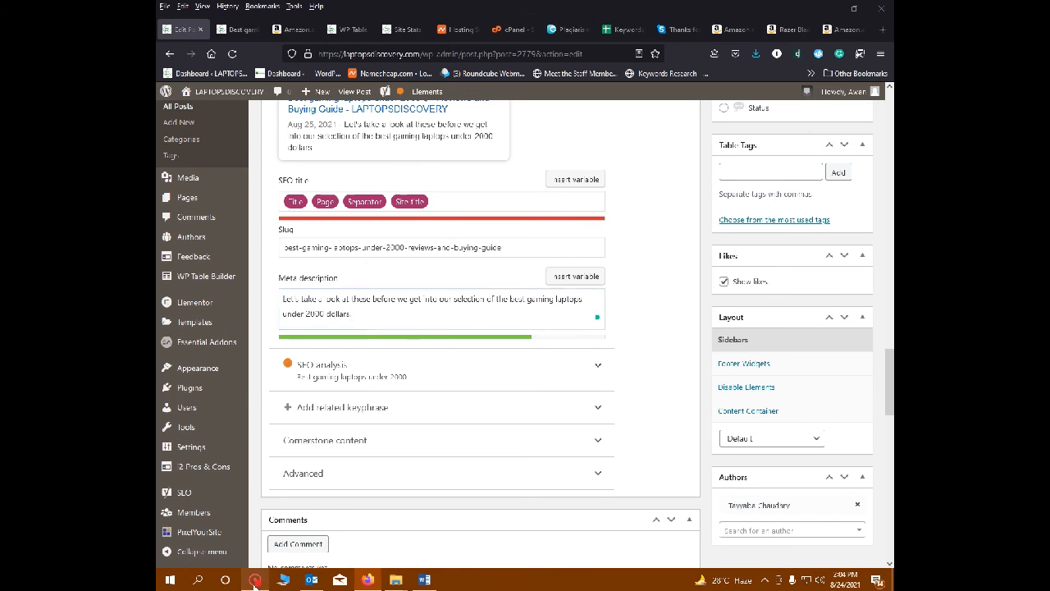